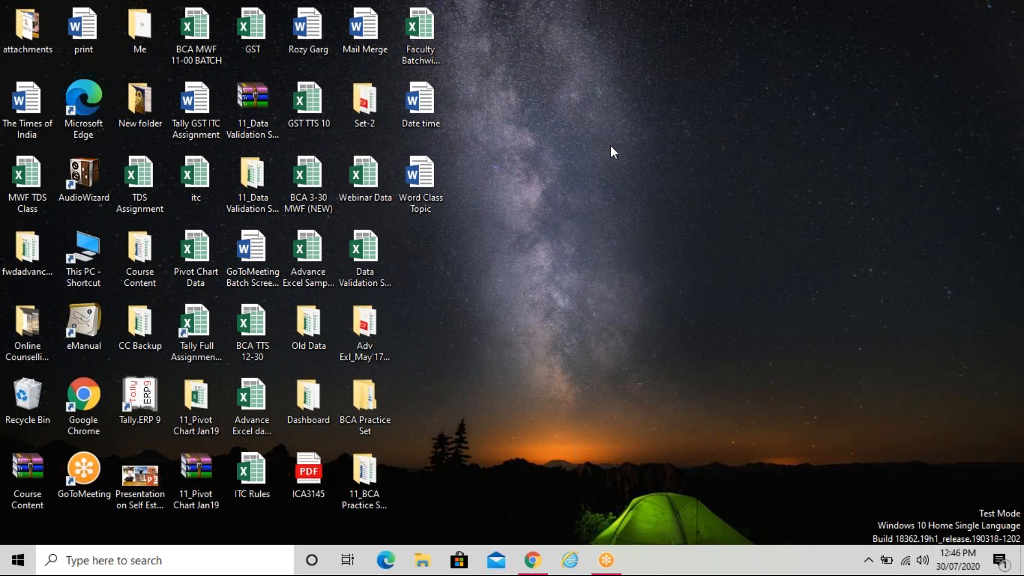
Open the 11_BCA Practice Set Apr19 folder, then close its window
left_click(368, 464)
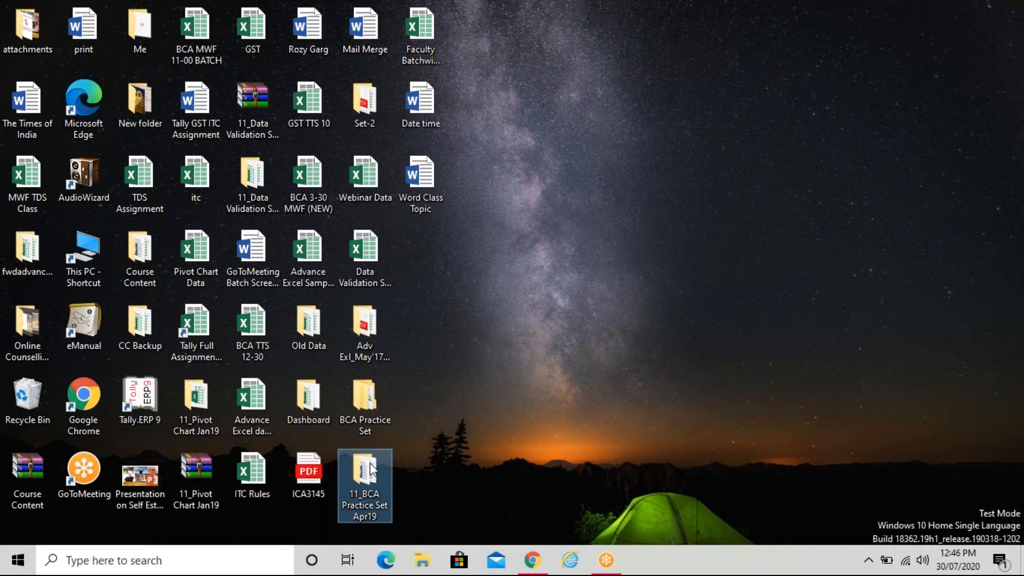
left_click(526, 182)
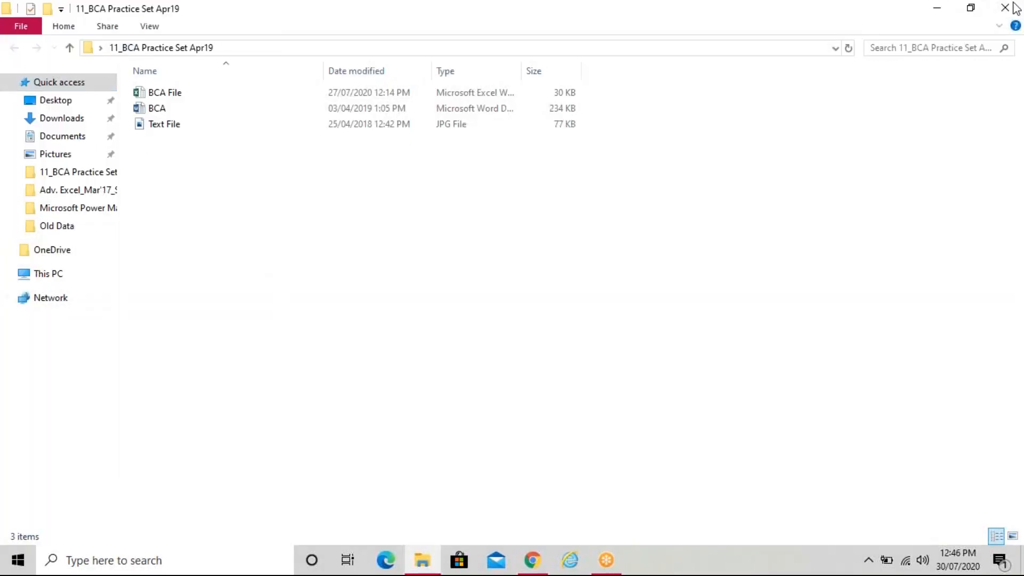
left_click(990, 17)
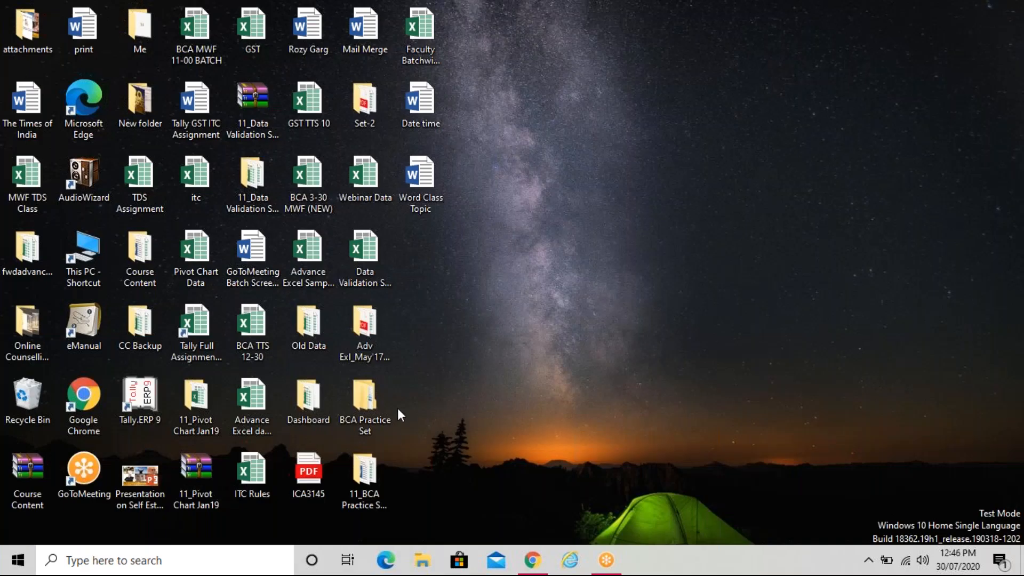
Go from BCA Practice Set into 11_Topic based Practice Qsn_Jan_20 > Questions of Jan'20 and select Logical Functions
double_click(359, 414)
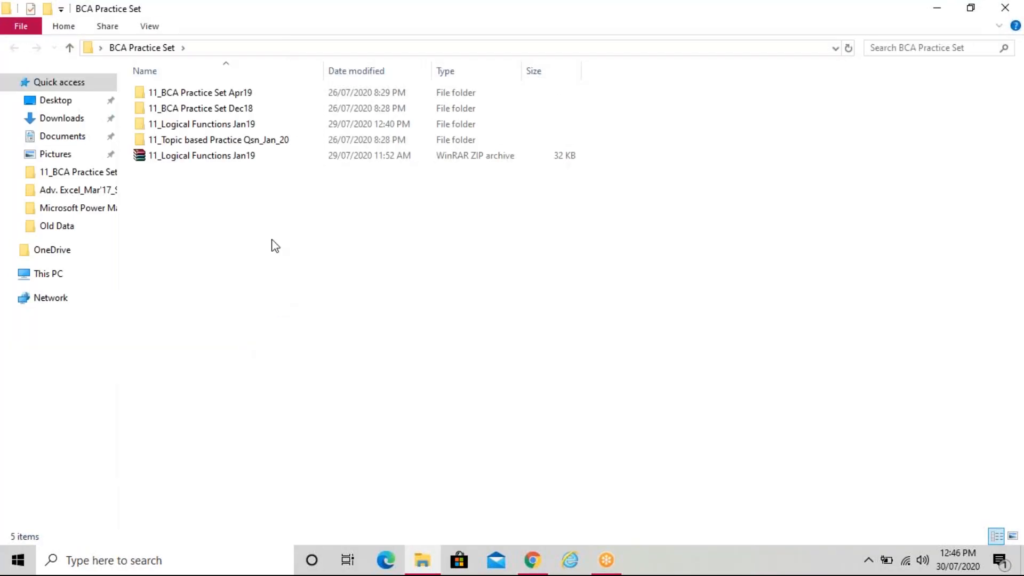
double_click(238, 142)
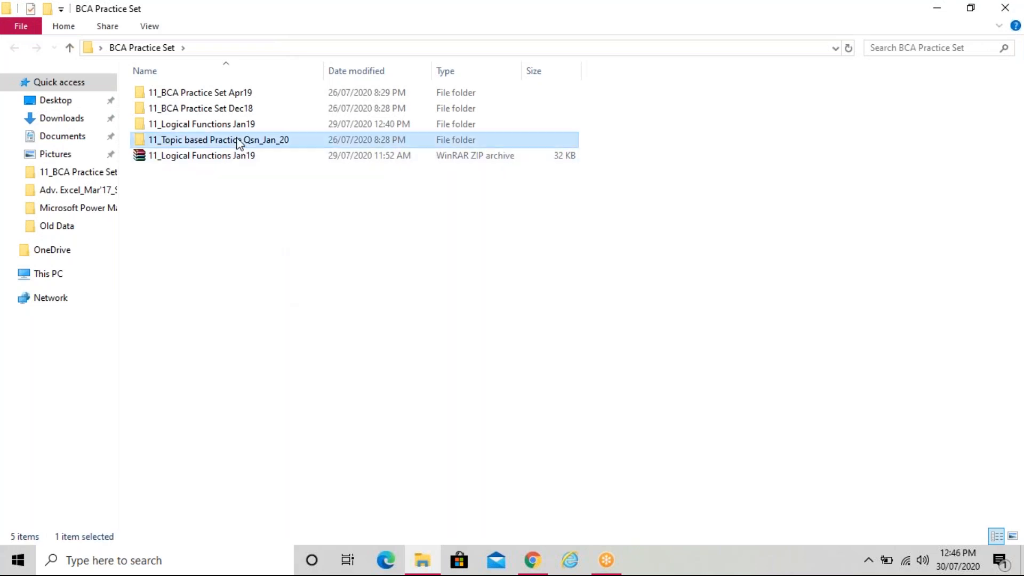
left_click(216, 91)
double_click(216, 91)
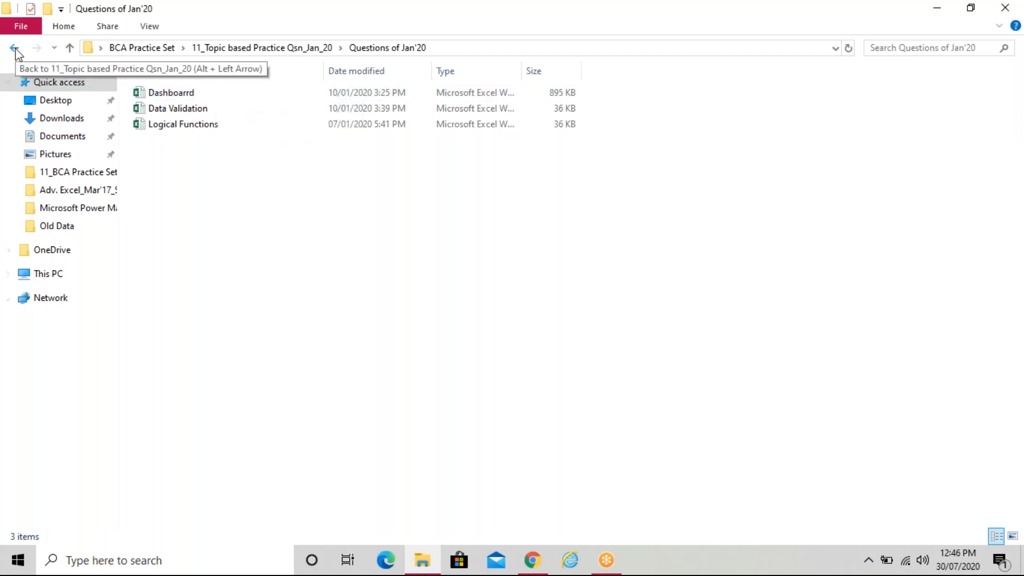
left_click(209, 125)
Open the Logical Functions workbook, go to Database 1, and widen column A to show full dates
double_click(209, 125)
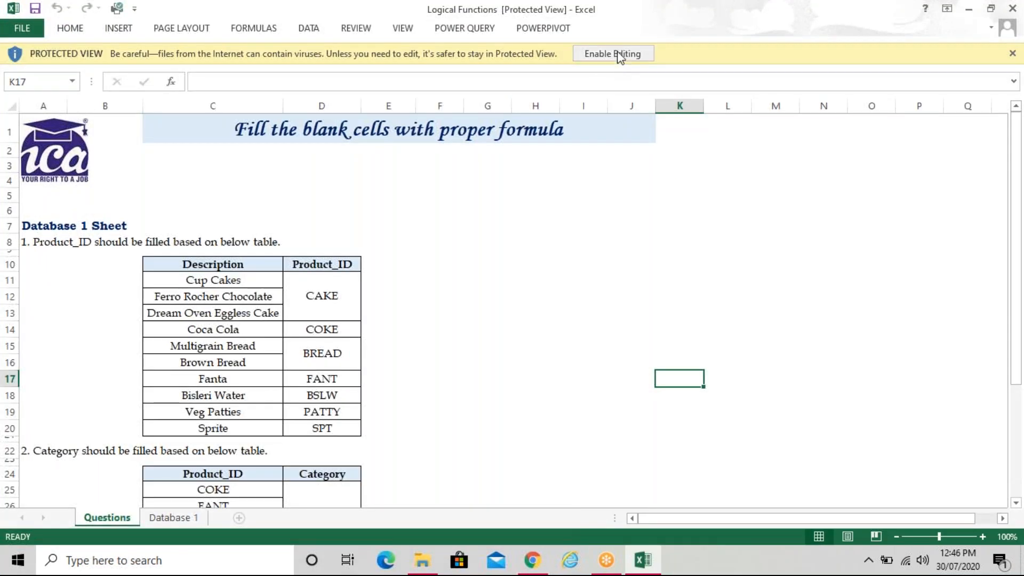
left_click(461, 292)
scroll(462, 291, "down", 5)
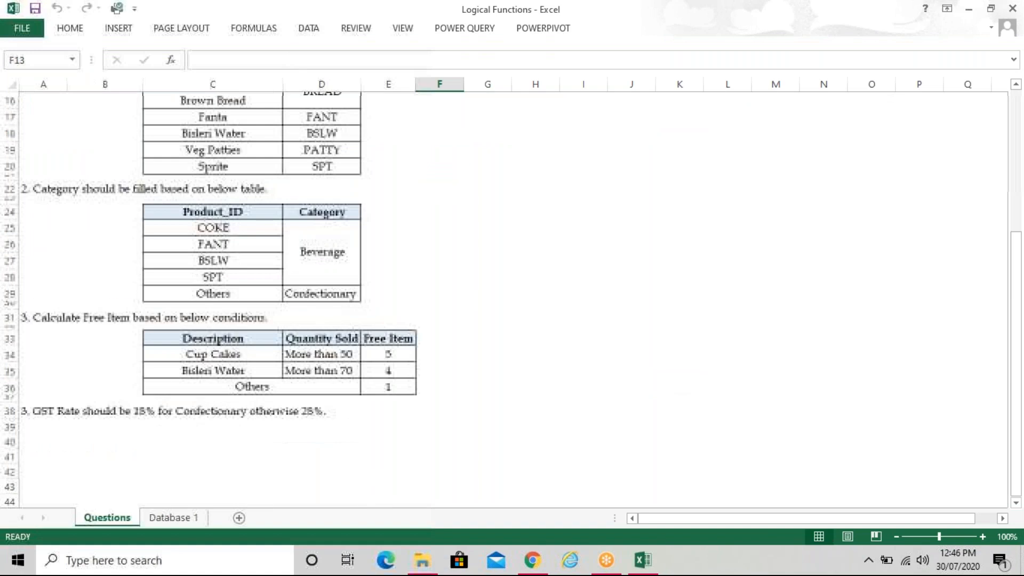
left_click(185, 518)
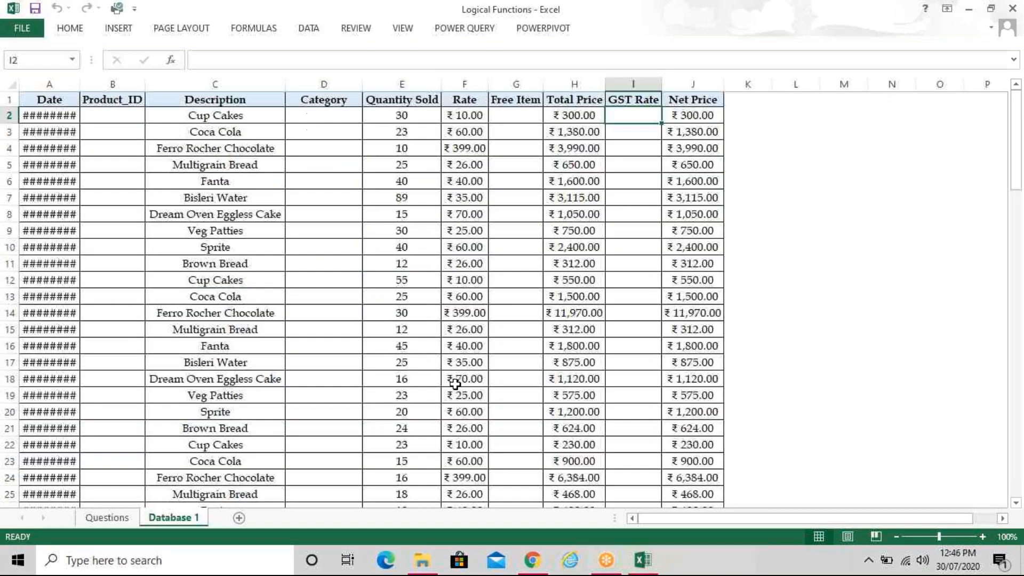
left_click_drag(80, 84, 111, 83)
Compare the Questions and Database 1 sheets, then minimize the Logical Functions workbook
left_click(491, 249)
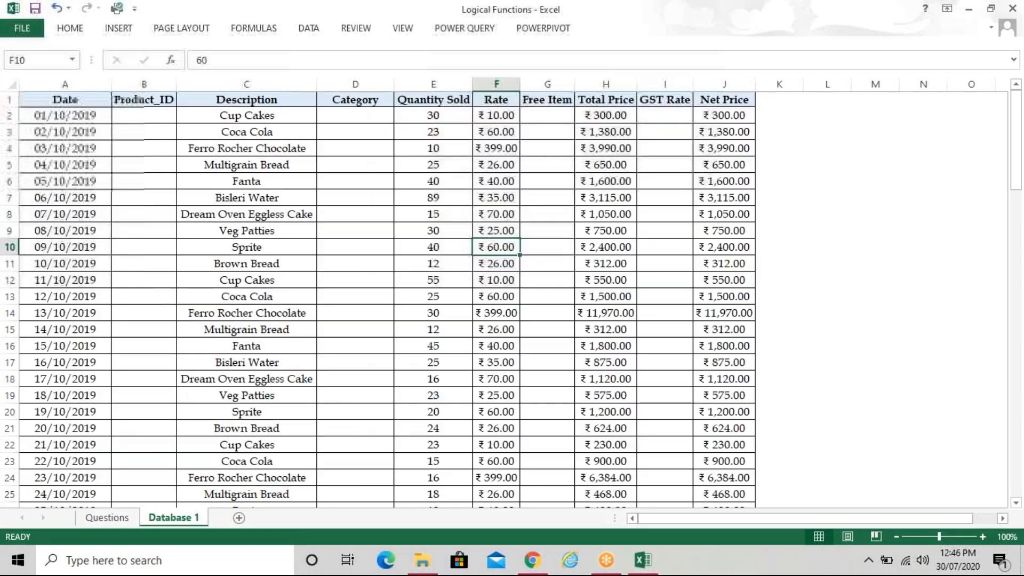
left_click(409, 210)
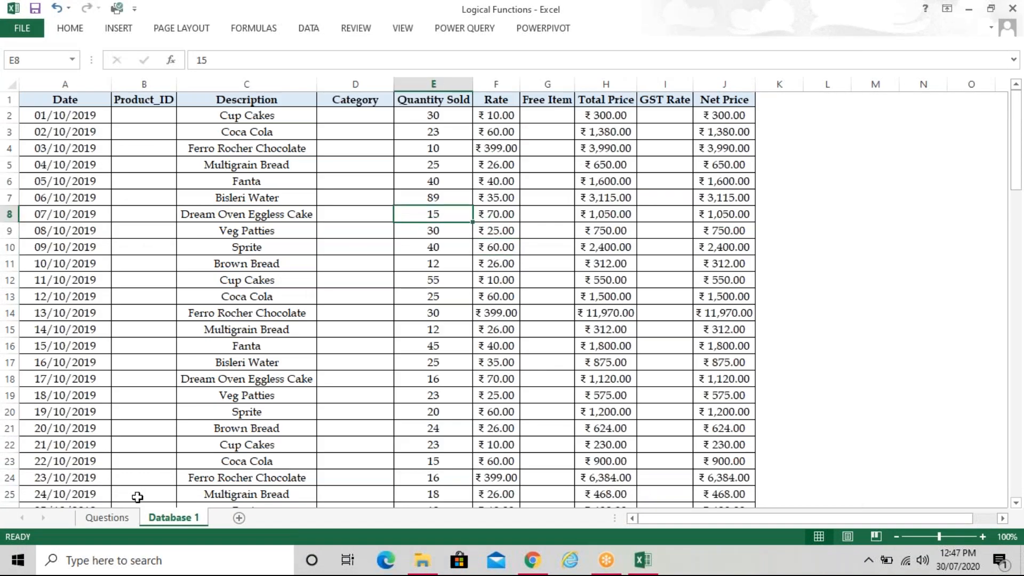
left_click(119, 517)
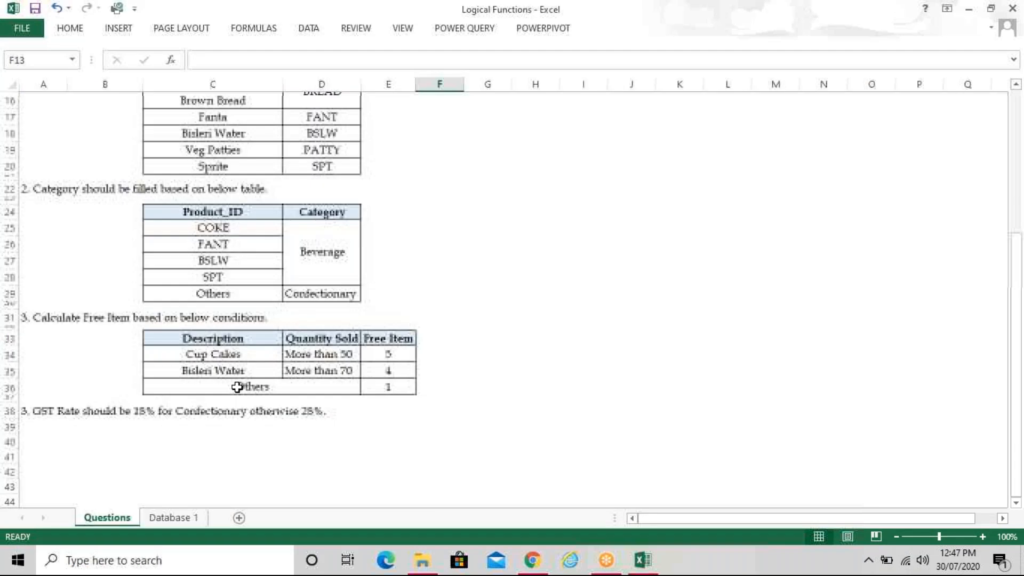
scroll(242, 385, "up", 5)
left_click(178, 516)
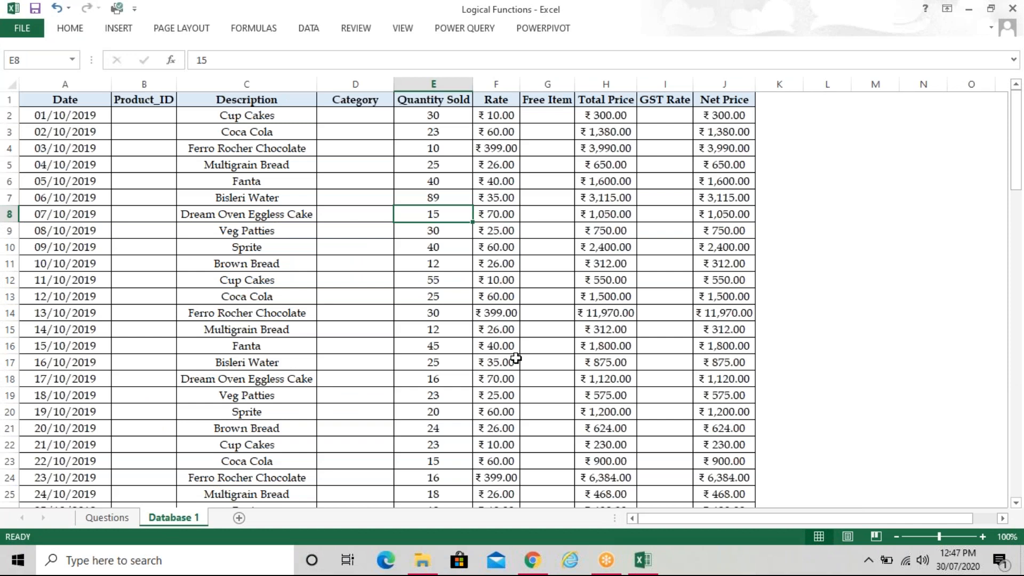
scroll(516, 358, "down", 2)
scroll(514, 359, "up", 2)
left_click(109, 520)
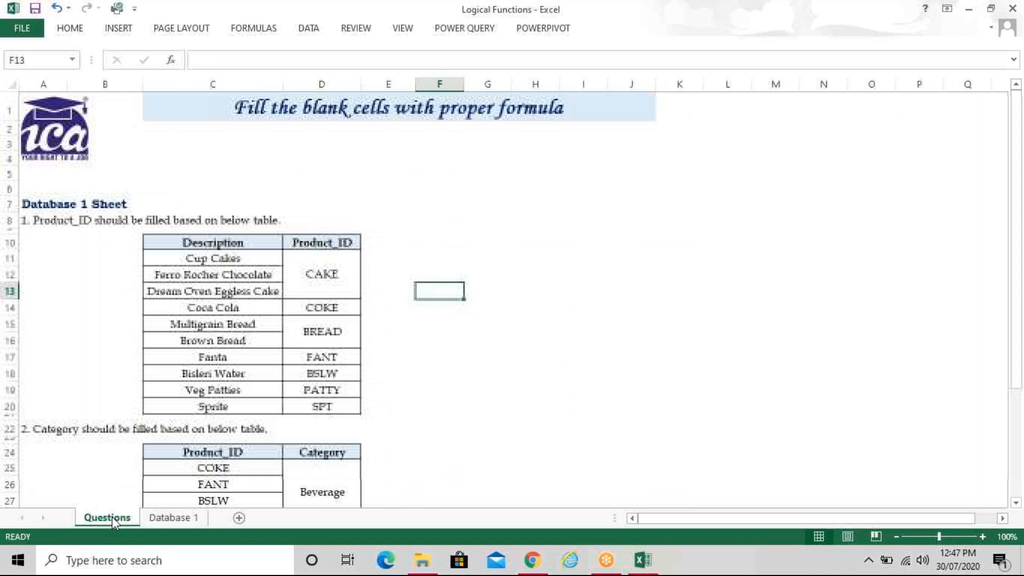
scroll(180, 407, "down", 1)
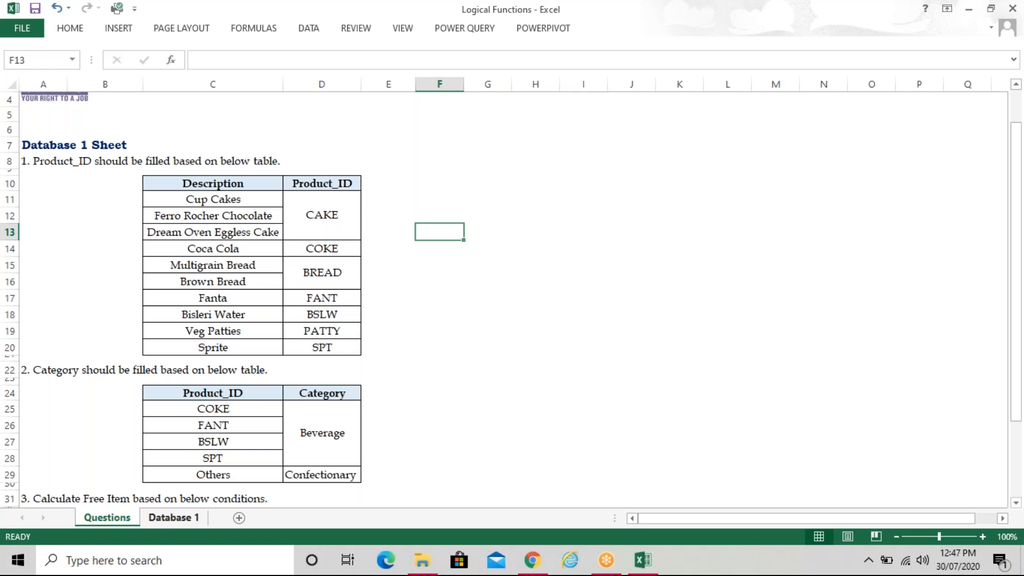
left_click(173, 517)
left_click(293, 315)
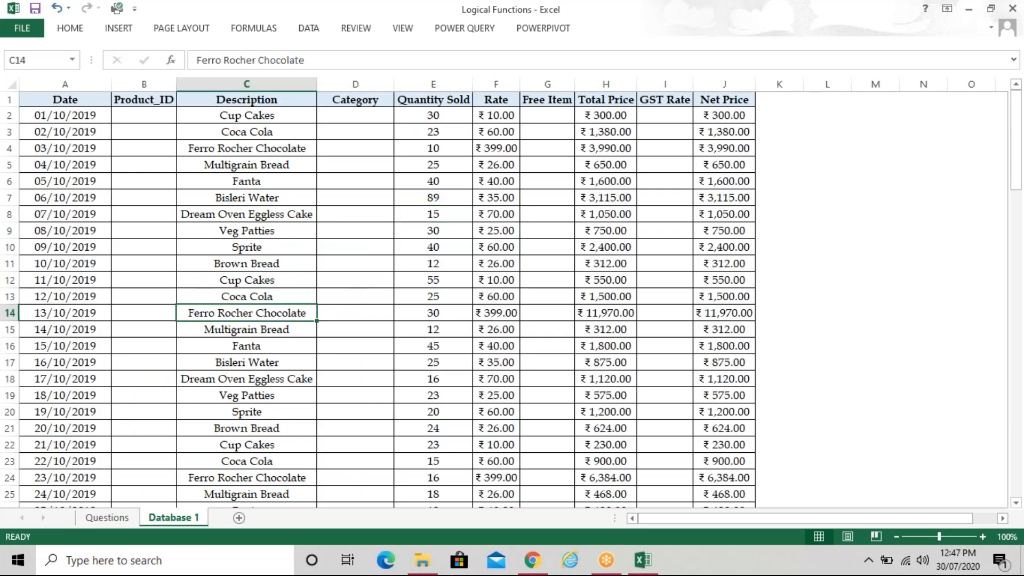
left_click(966, 9)
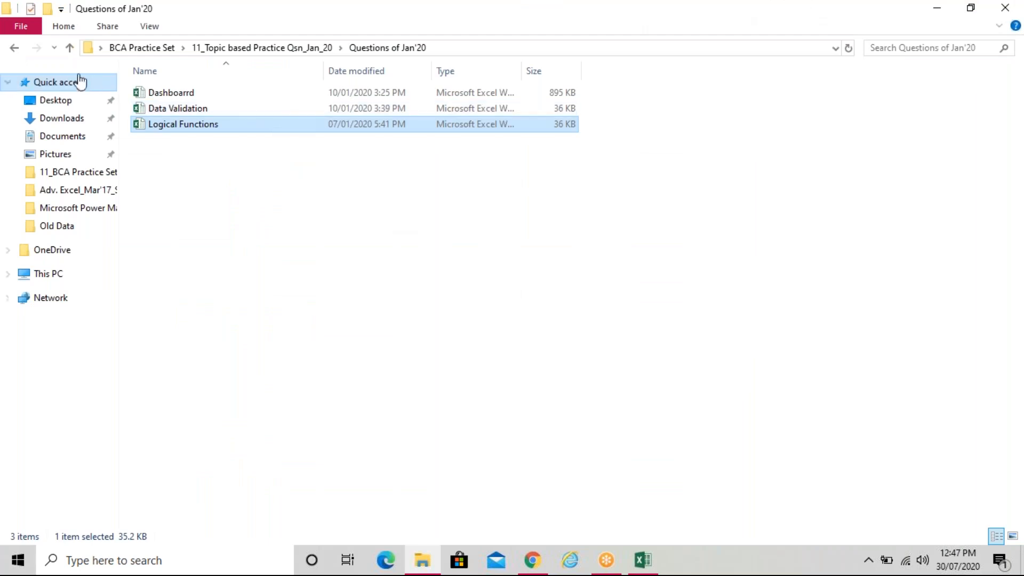
Return to BCA Practice Set, look inside 11_BCA Practice Set Apr19, and come back
left_click(14, 49)
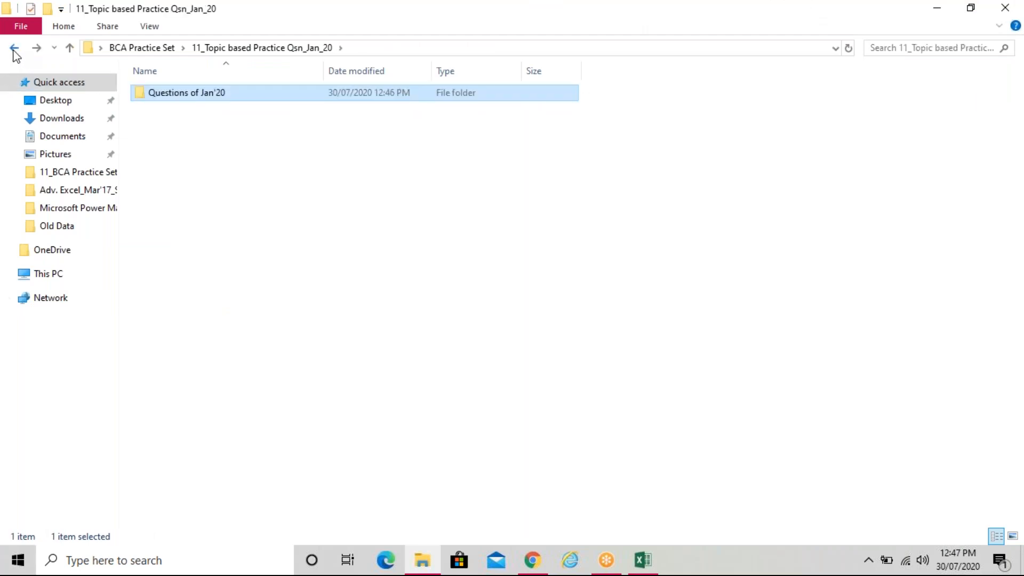
left_click(13, 49)
left_click(222, 126)
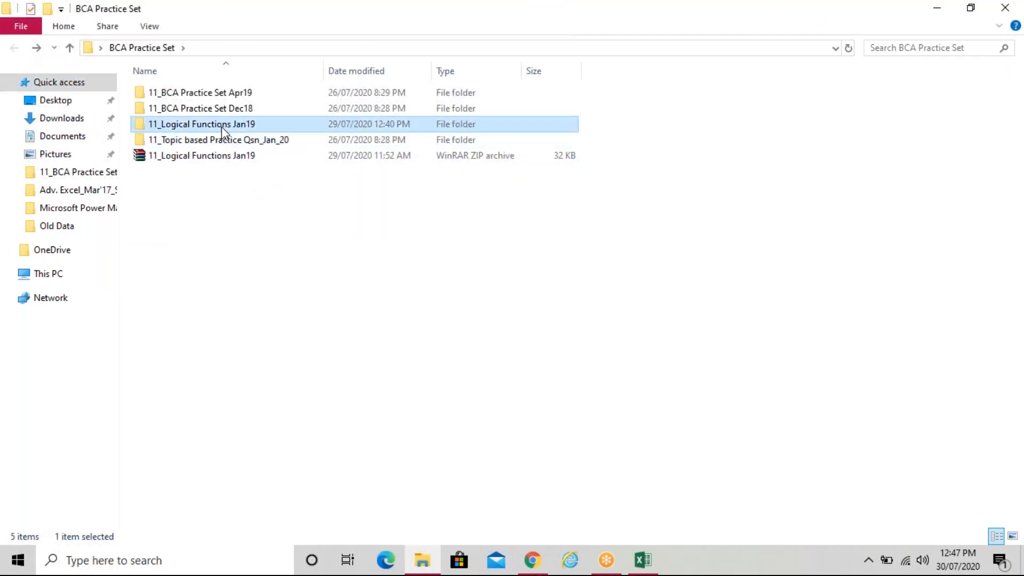
left_click(222, 108)
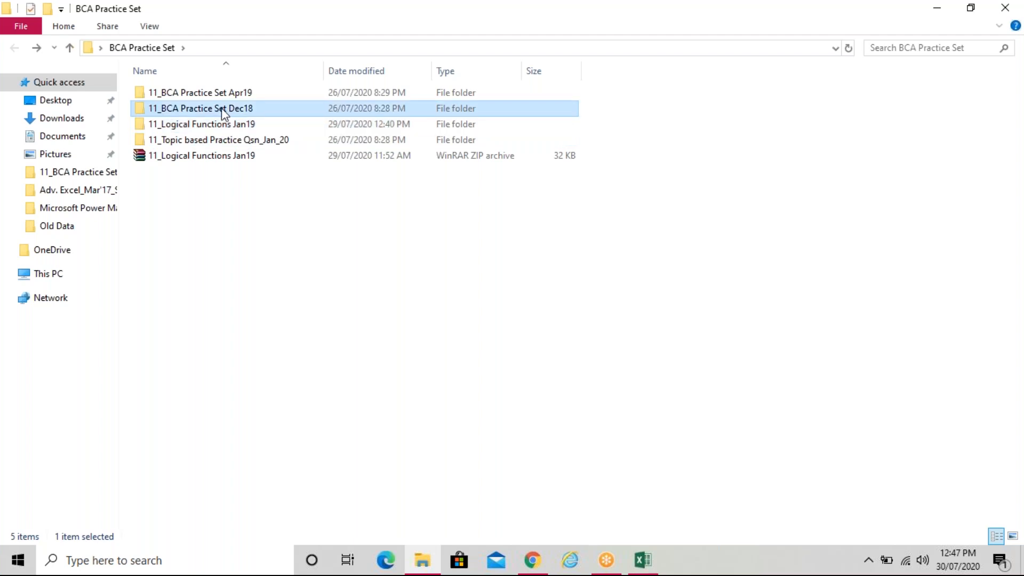
left_click(288, 280)
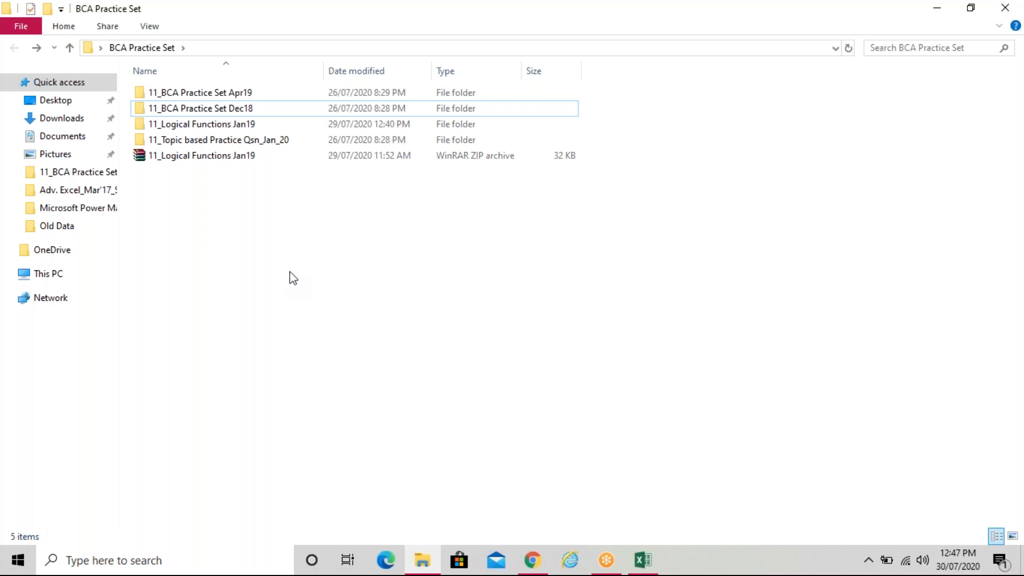
double_click(255, 94)
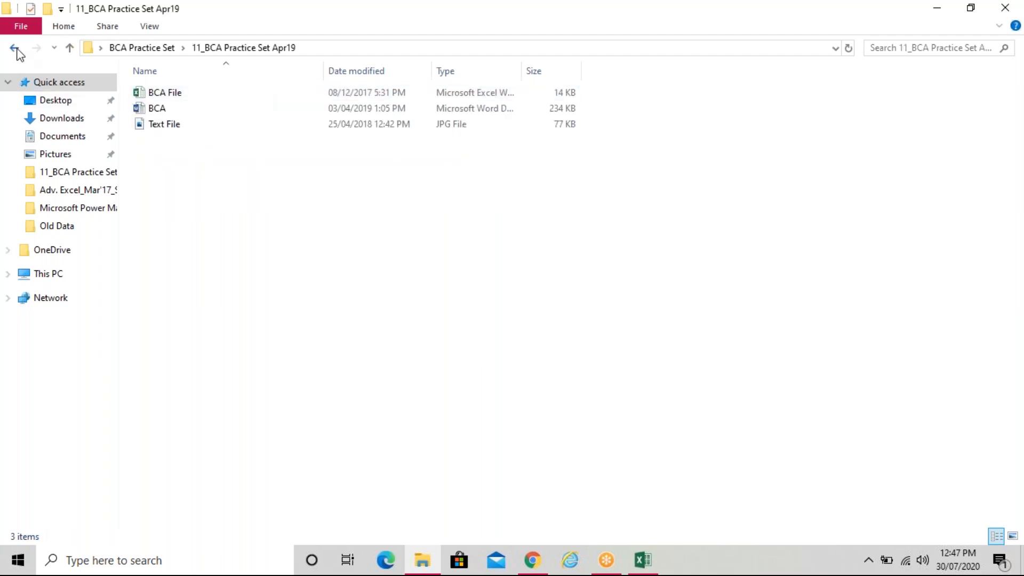
left_click(15, 48)
Open 11_BCA Practice Set Dec18 > BCA and launch the BCA Set document
double_click(215, 109)
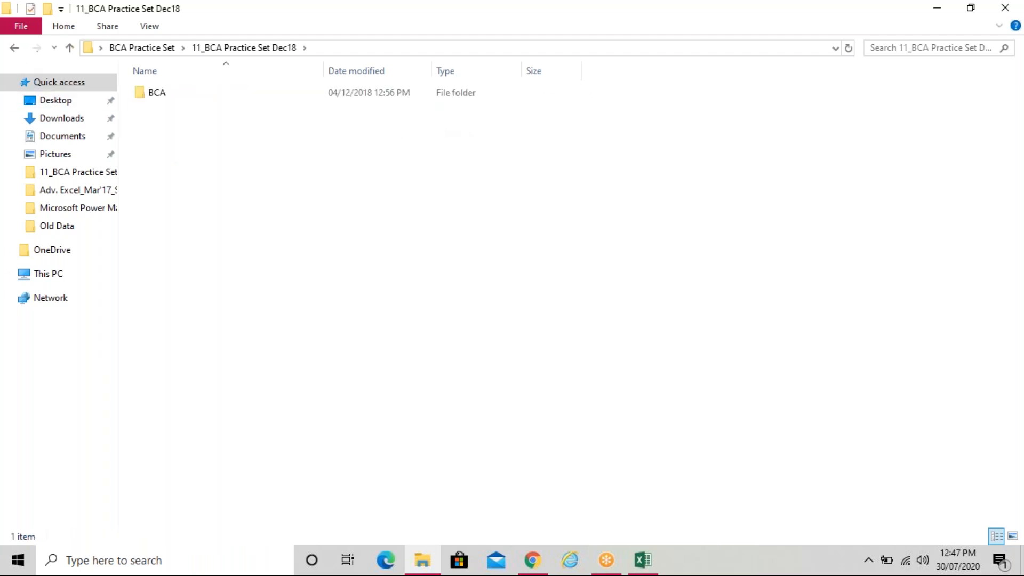
left_click(219, 91)
double_click(223, 95)
double_click(206, 108)
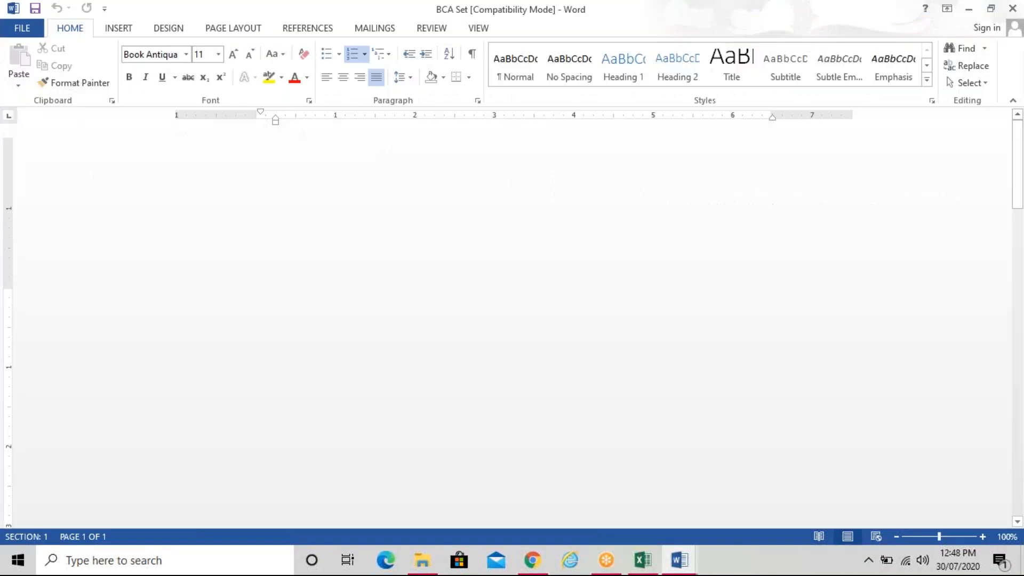
Scroll through the BCA Set question paper in Word, then close it with Alt+F4
scroll(512, 321, "down", 2)
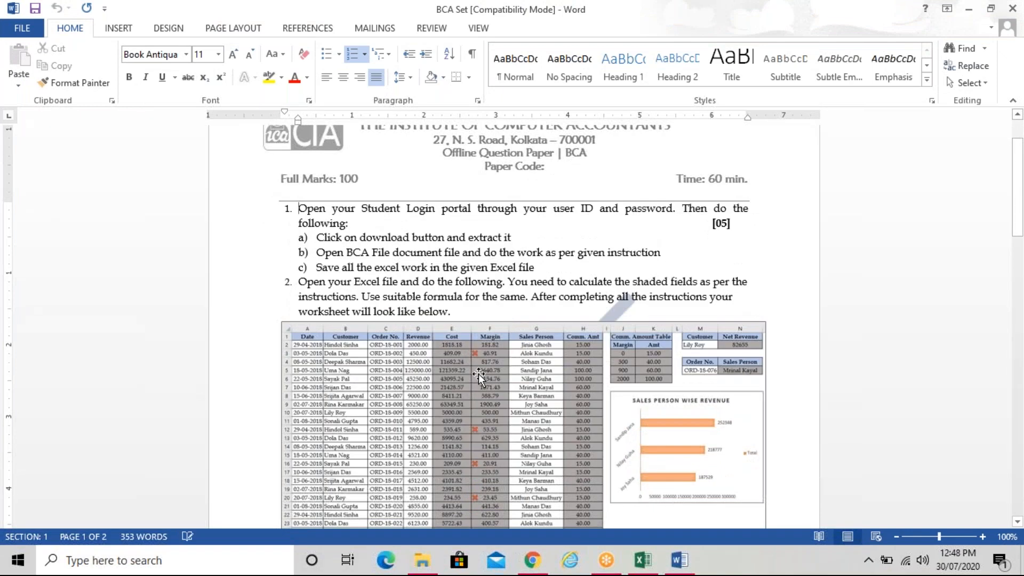
scroll(478, 377, "down", 1)
scroll(479, 377, "up", 2)
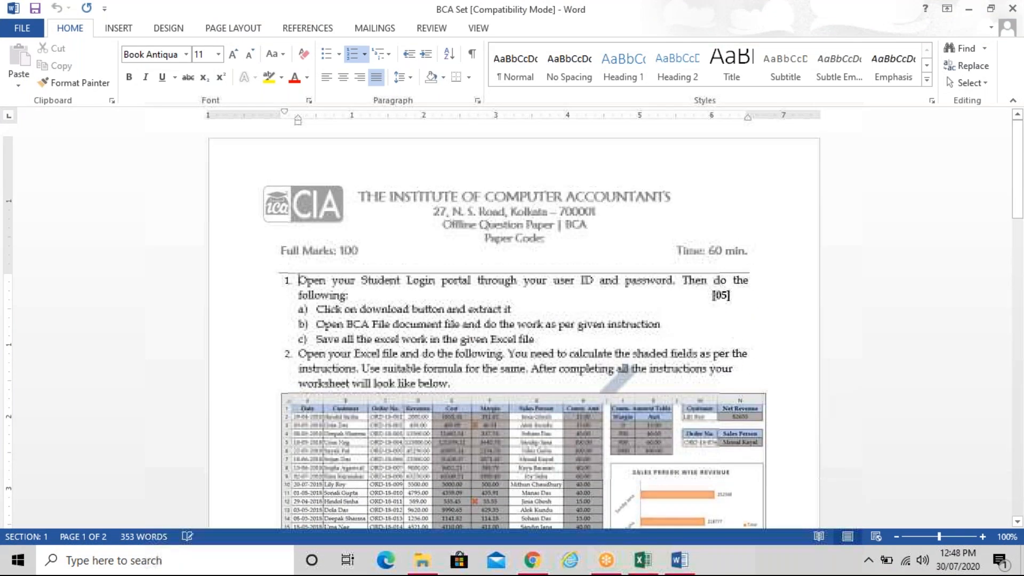
key("alt+F4")
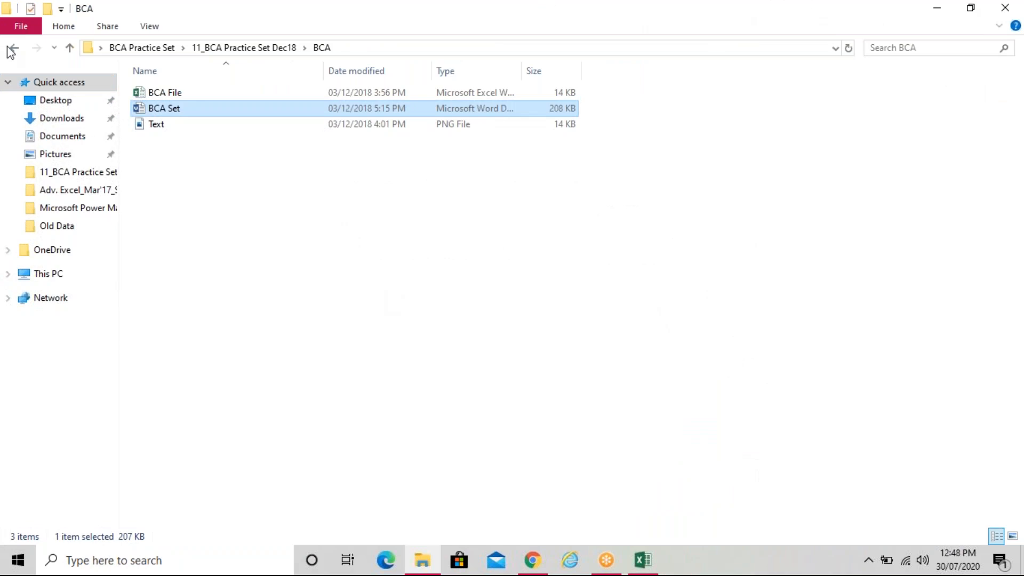
Go back two levels to the BCA Practice Set folder and clear the selection
left_click(14, 48)
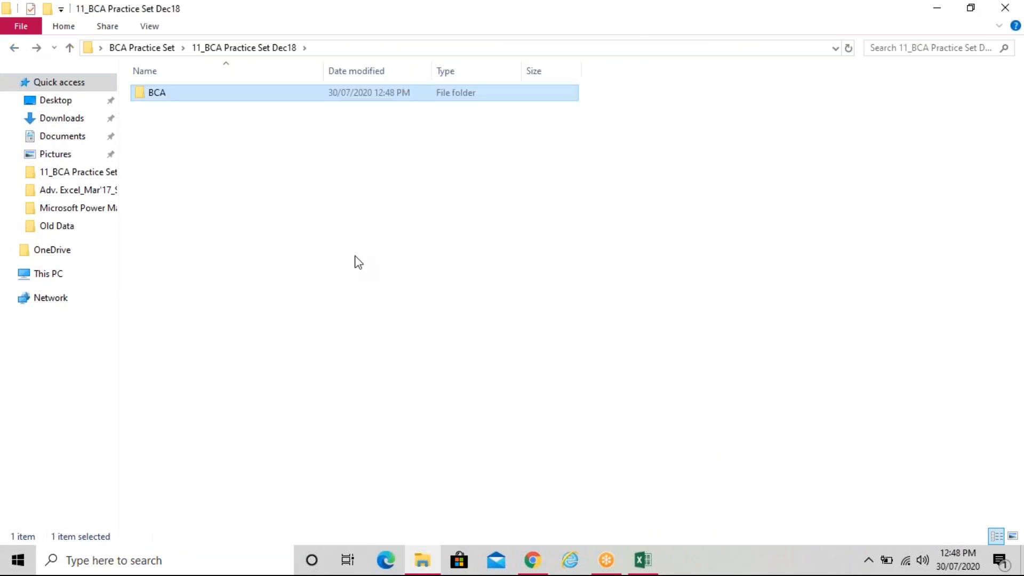
left_click(14, 47)
left_click(390, 310)
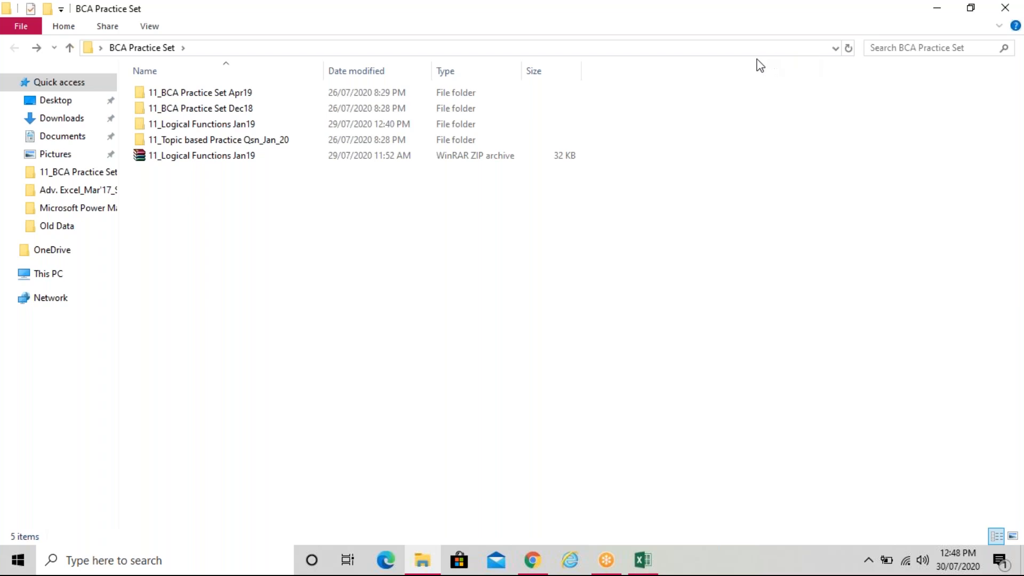
Check the taskbar calendar, advance it to August 2020, then dismiss the panel
left_click(960, 566)
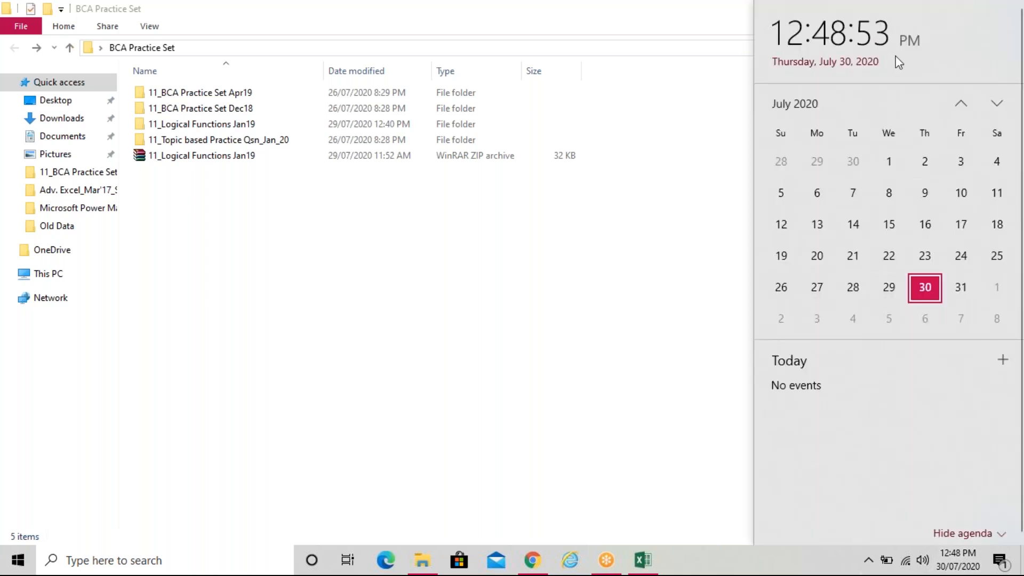
left_click(997, 104)
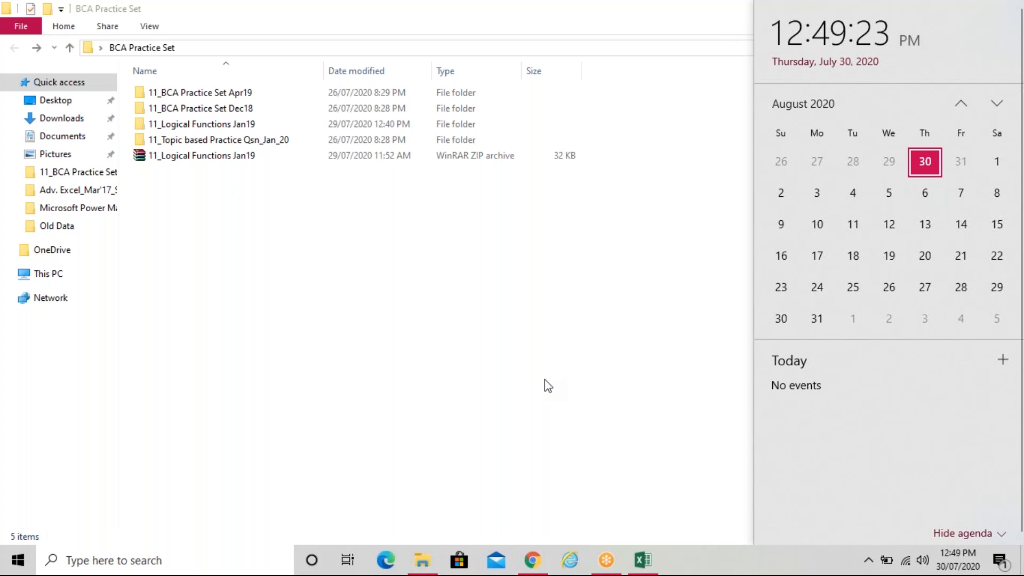
left_click(545, 379)
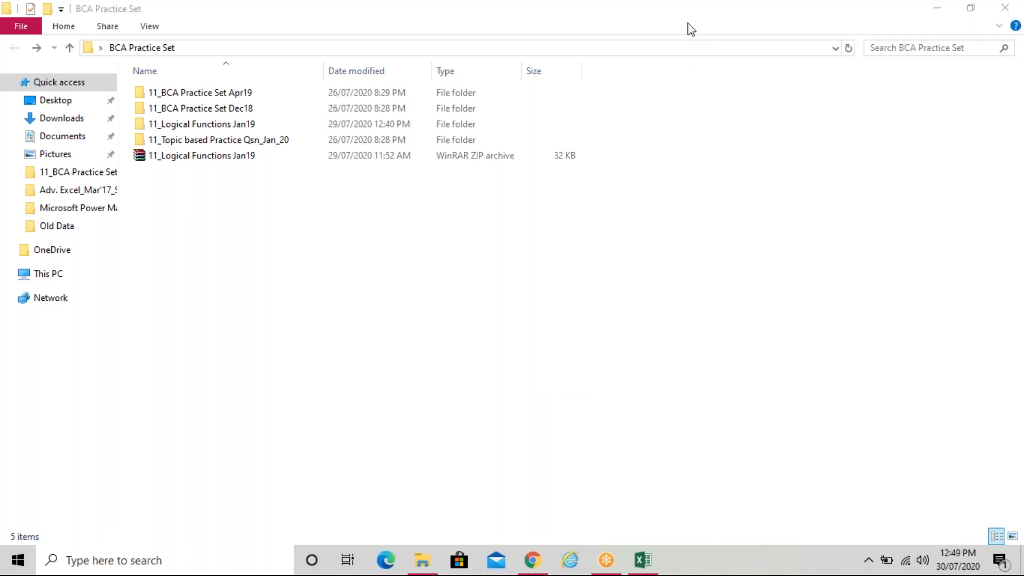
Close the BCA Practice Set folder window and refresh the desktop
left_click(384, 246)
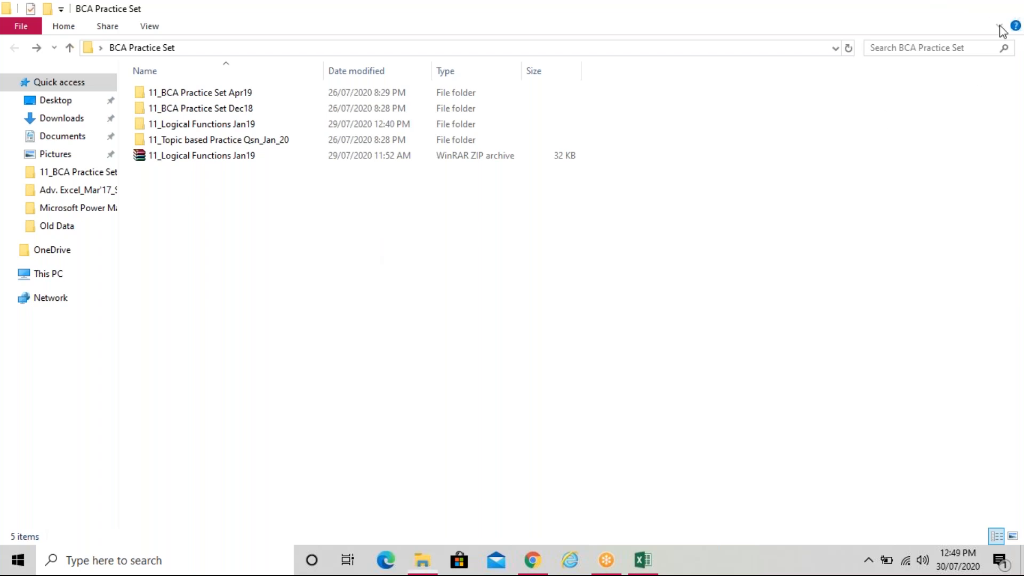
key("alt+F4")
right_click(624, 161)
left_click(648, 203)
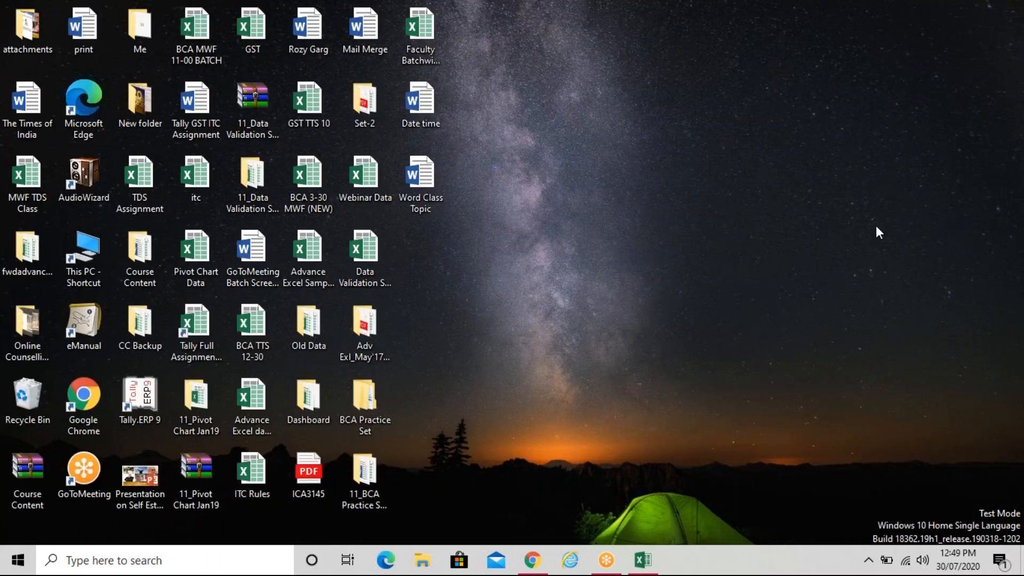
right_click(612, 122)
left_click(629, 163)
right_click(549, 101)
left_click(578, 144)
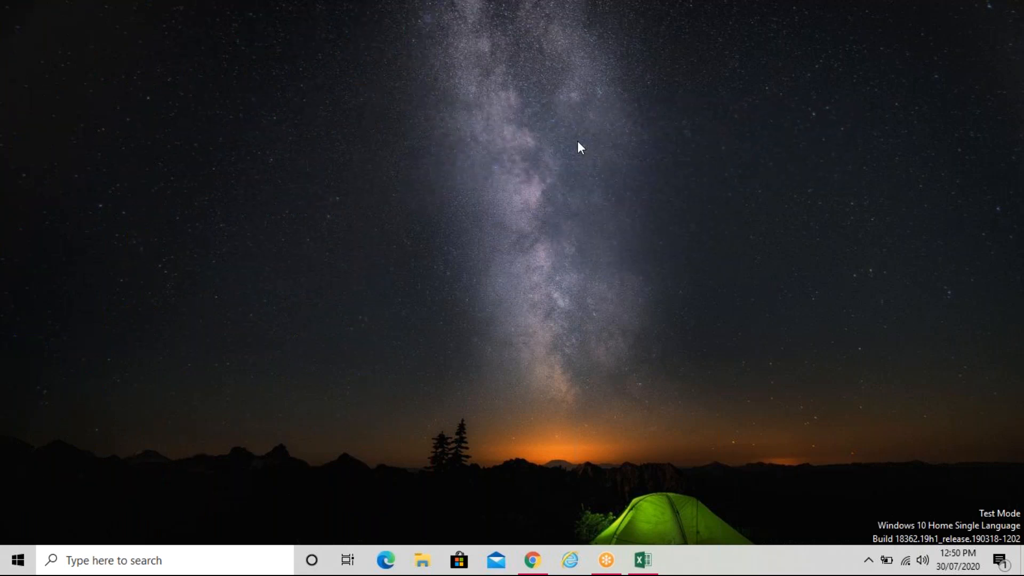
right_click(515, 100)
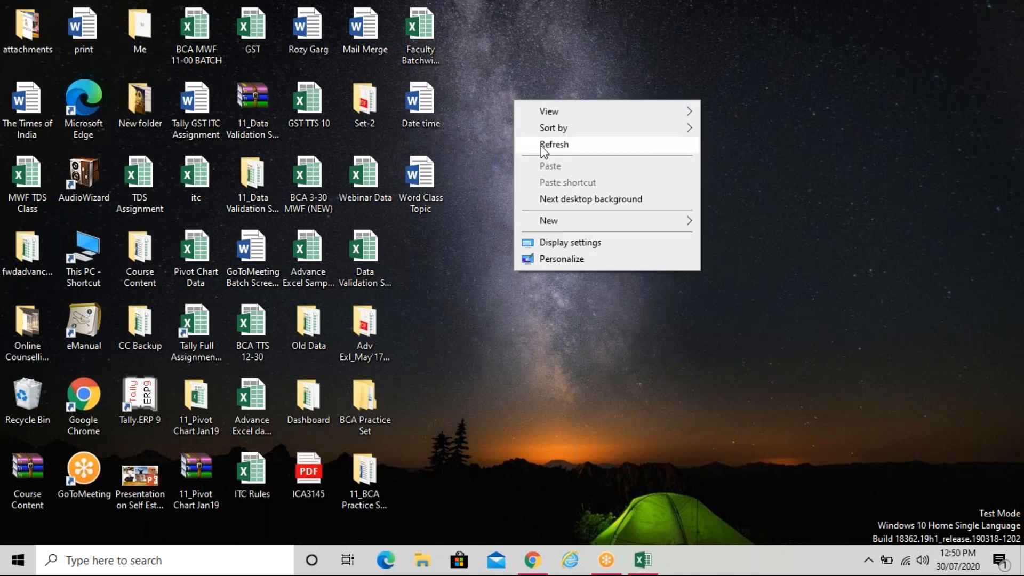
left_click(541, 146)
right_click(526, 113)
left_click(561, 155)
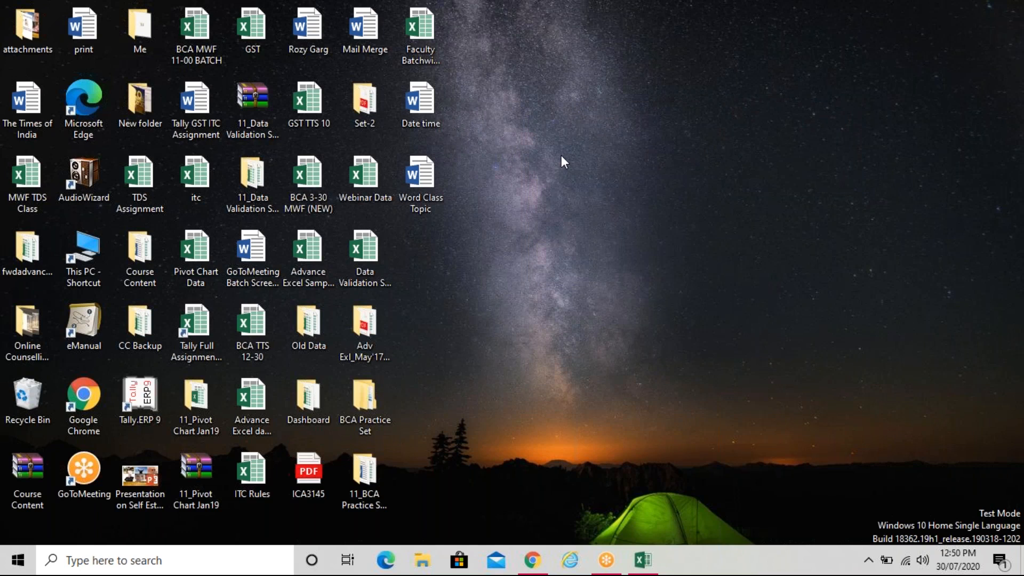
mouse_move(534, 564)
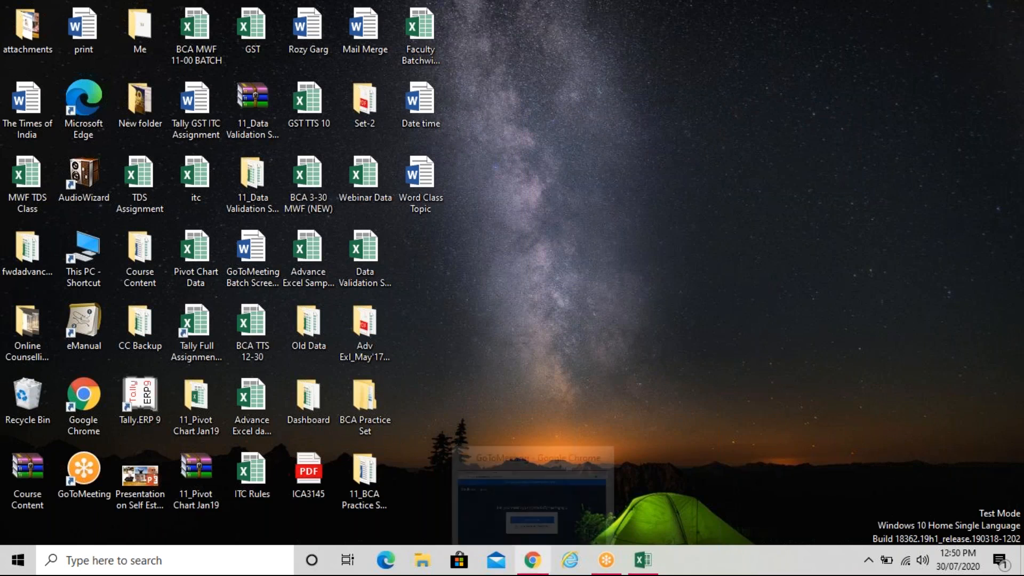
Bring Chrome with the GoToMeeting tabs to the front and open a new tab
left_click(533, 561)
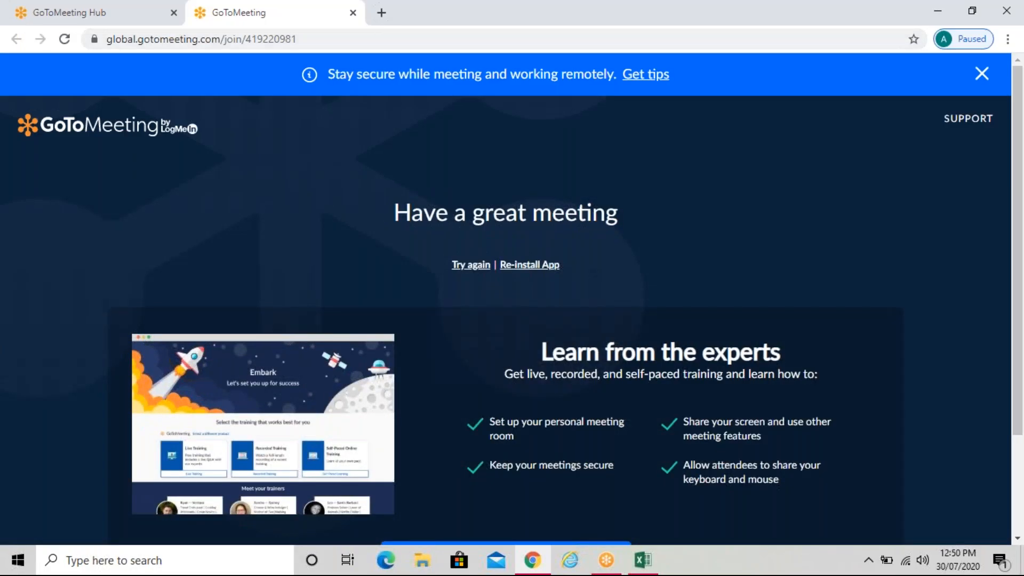
left_click(381, 13)
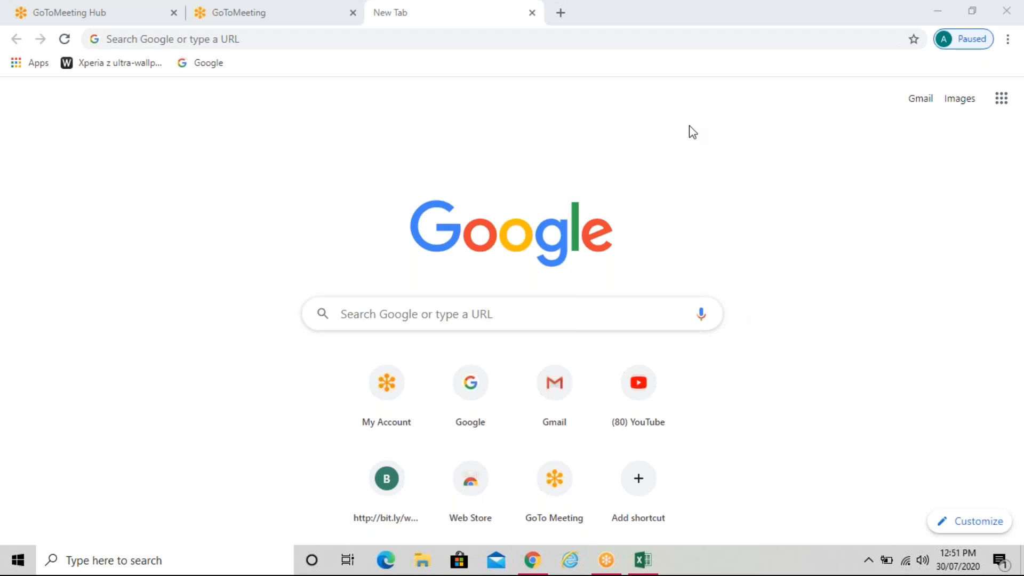
Search Google for 'welcome to ica student home page' using the address bar suggestion
left_click(538, 46)
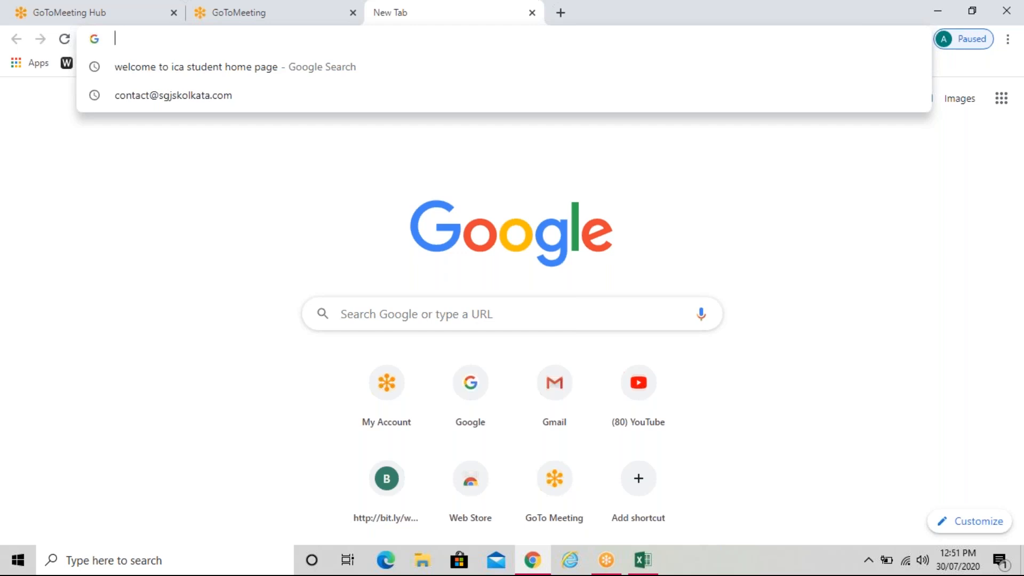
type("welco")
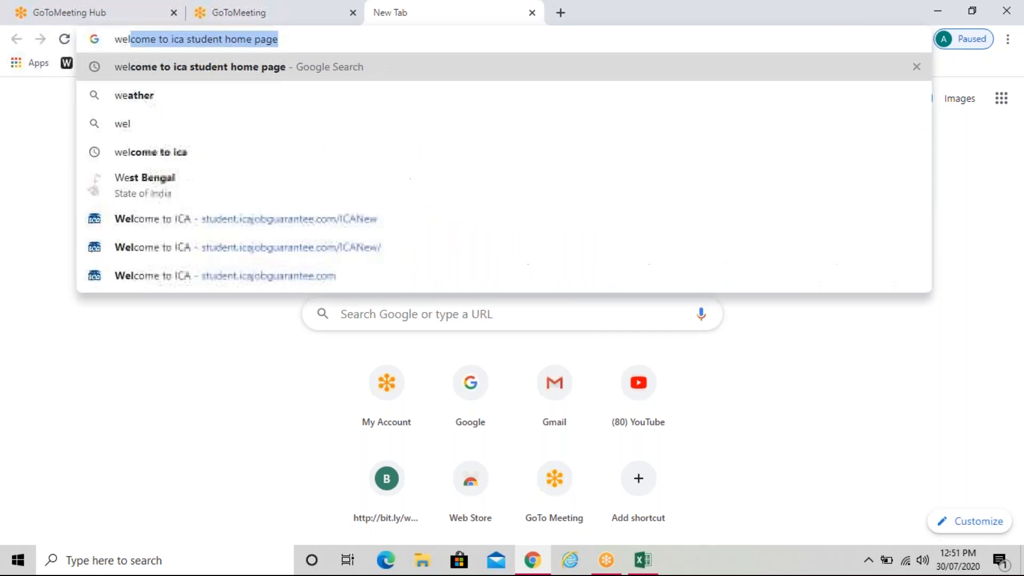
type("me")
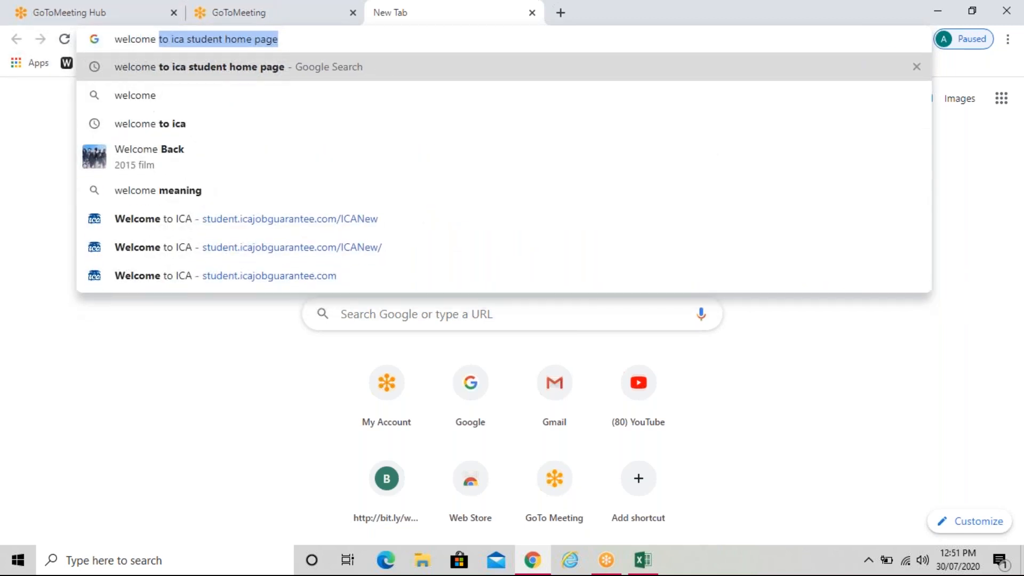
type(" to ")
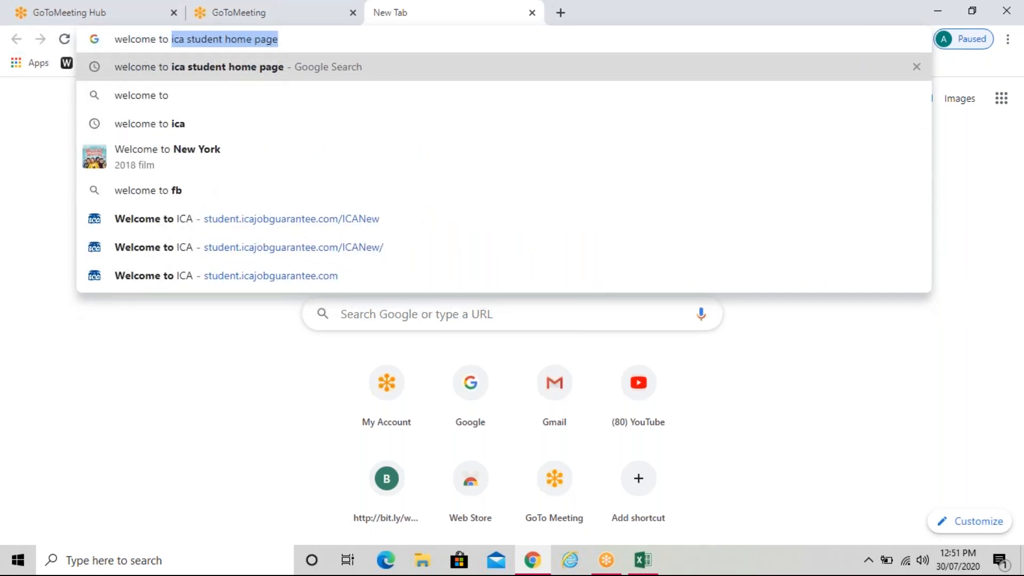
type("o")
key("BackSpace")
type("ica")
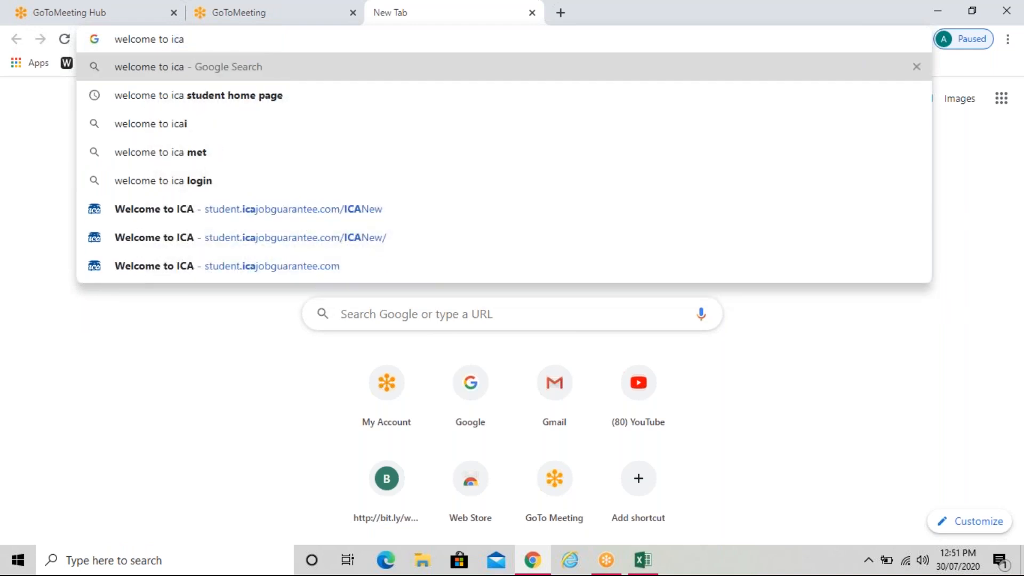
key("Down")
key("Return")
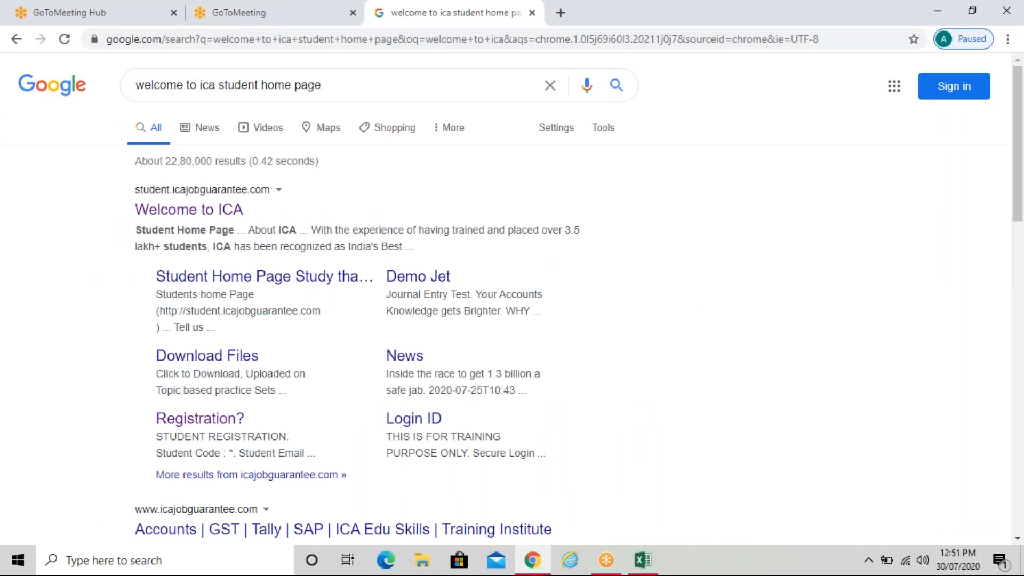
Open the Welcome to ICA student site and enter the student's login e-mail and password
left_click(186, 214)
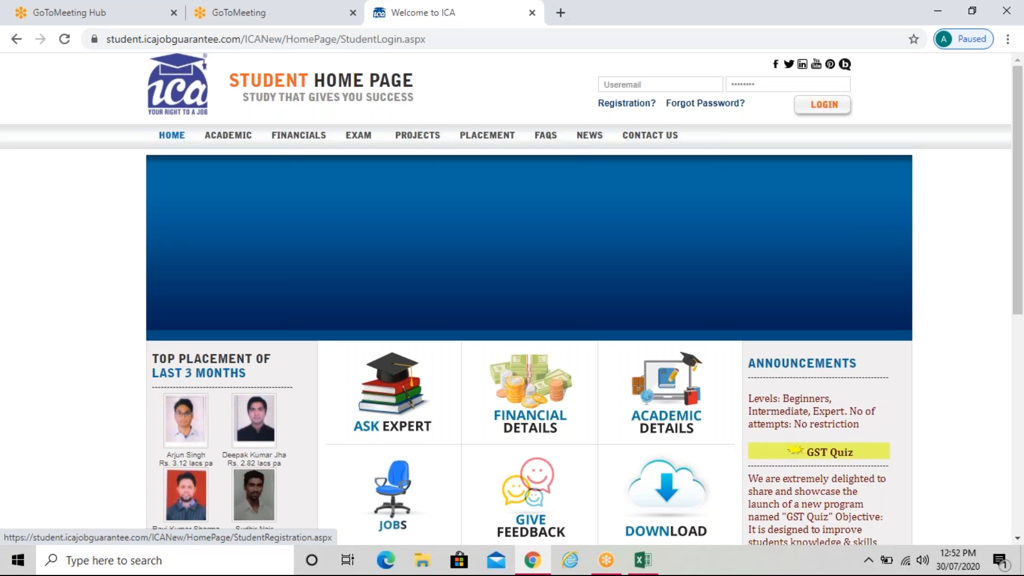
left_click(650, 85)
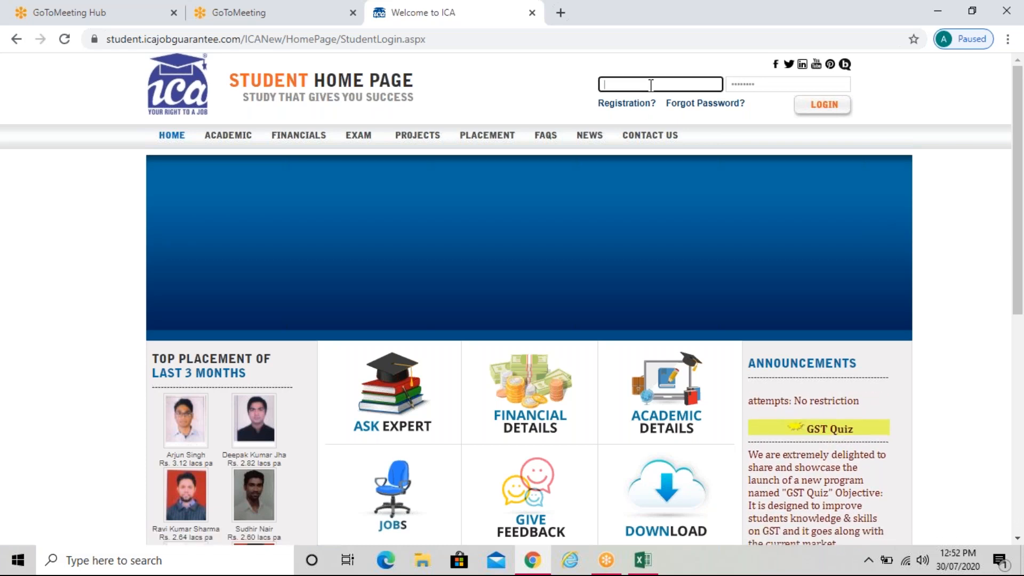
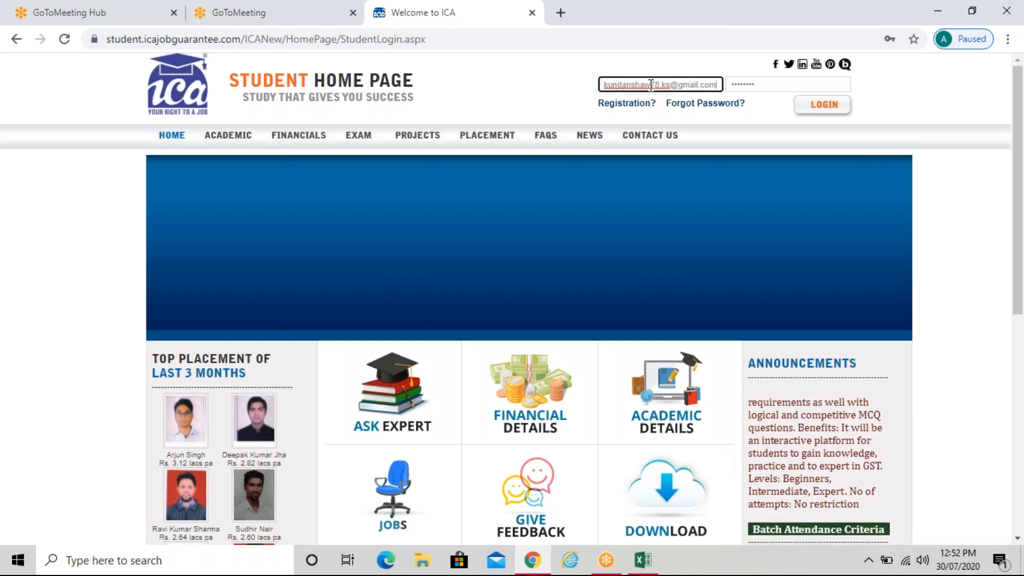
key("Tab")
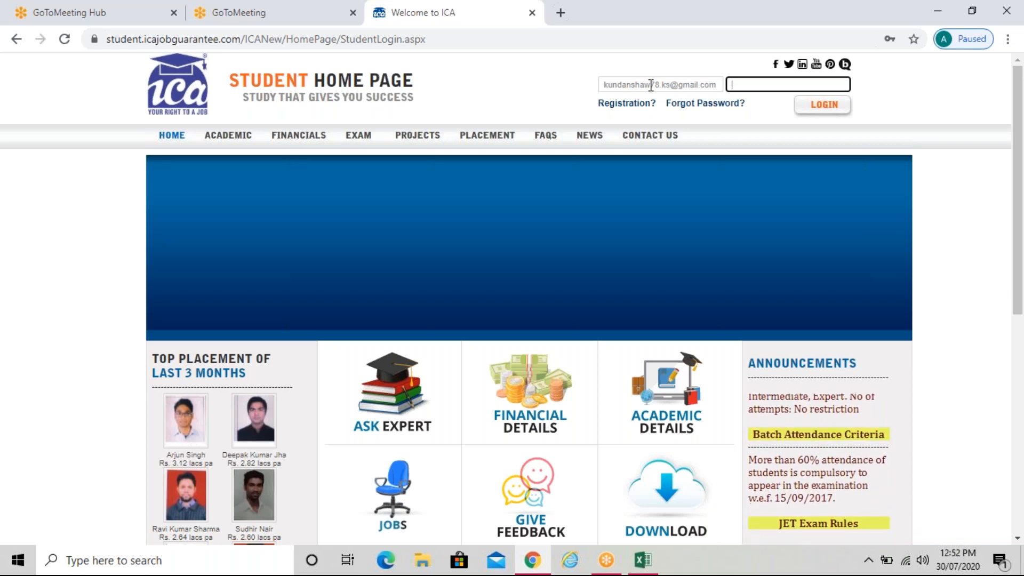
type("••••••")
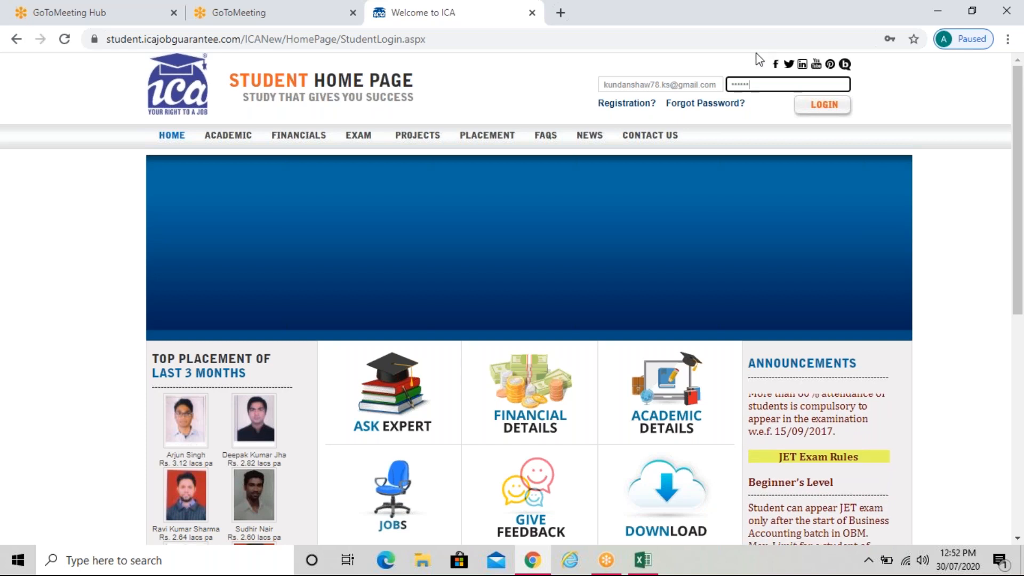
left_click(759, 85)
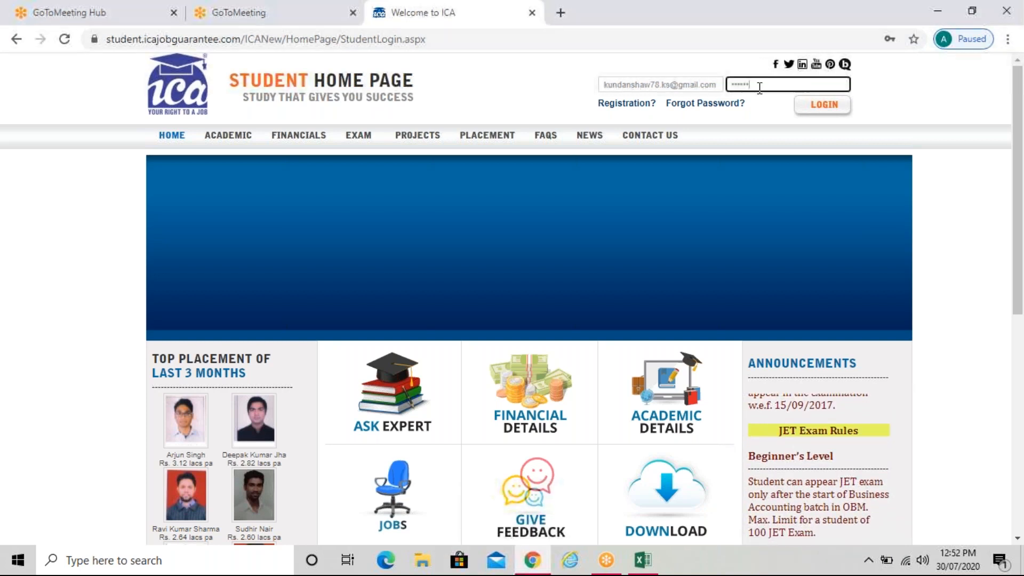
Log in, enter and verify the one-time password, and acknowledge the verification message
left_click(840, 112)
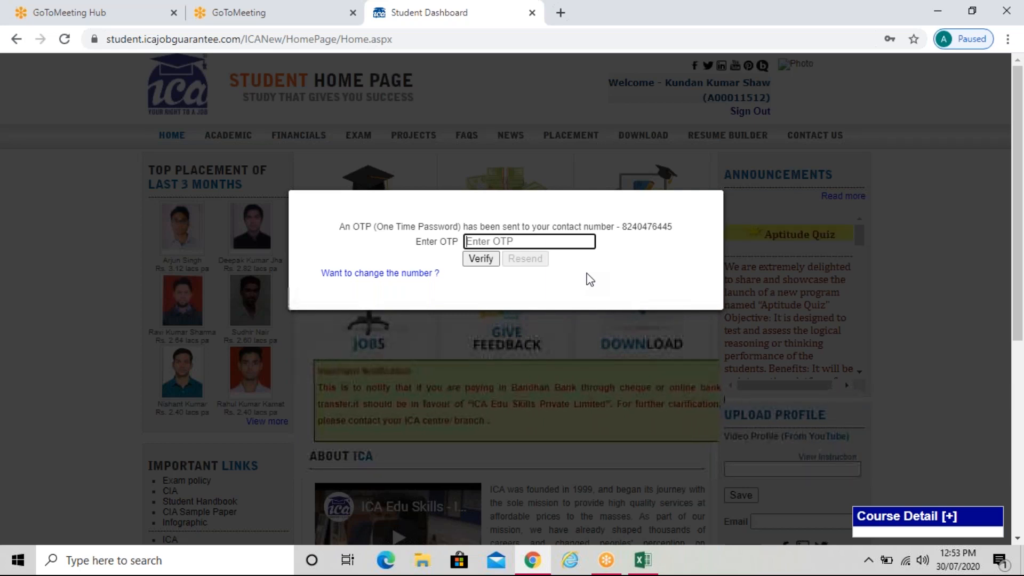
type("123")
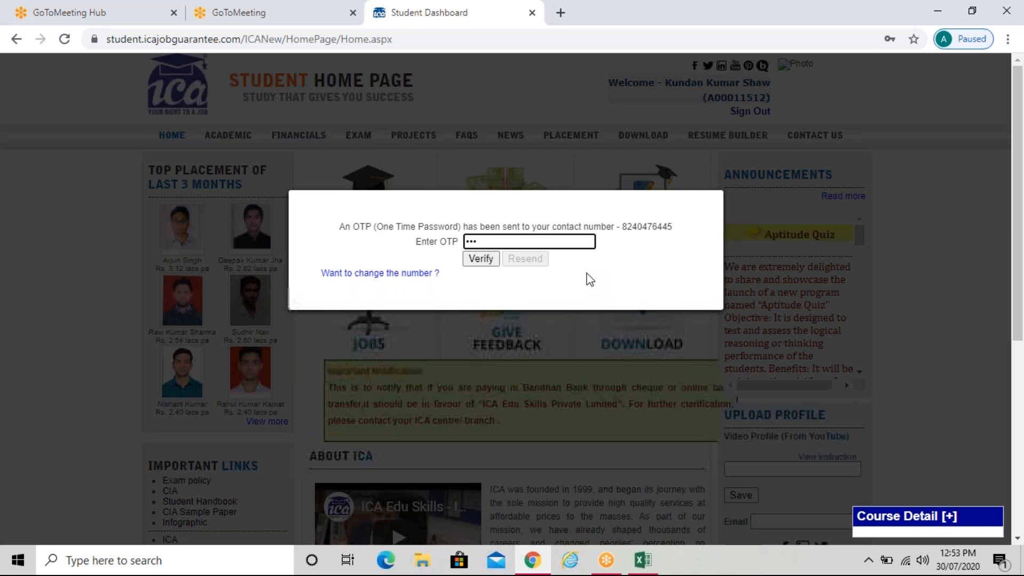
type("4")
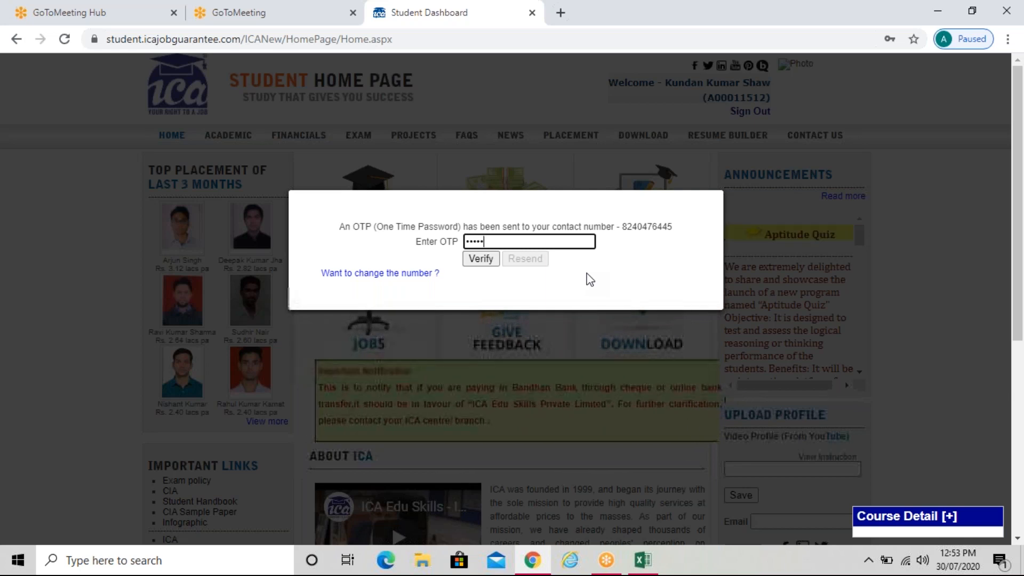
left_click(489, 263)
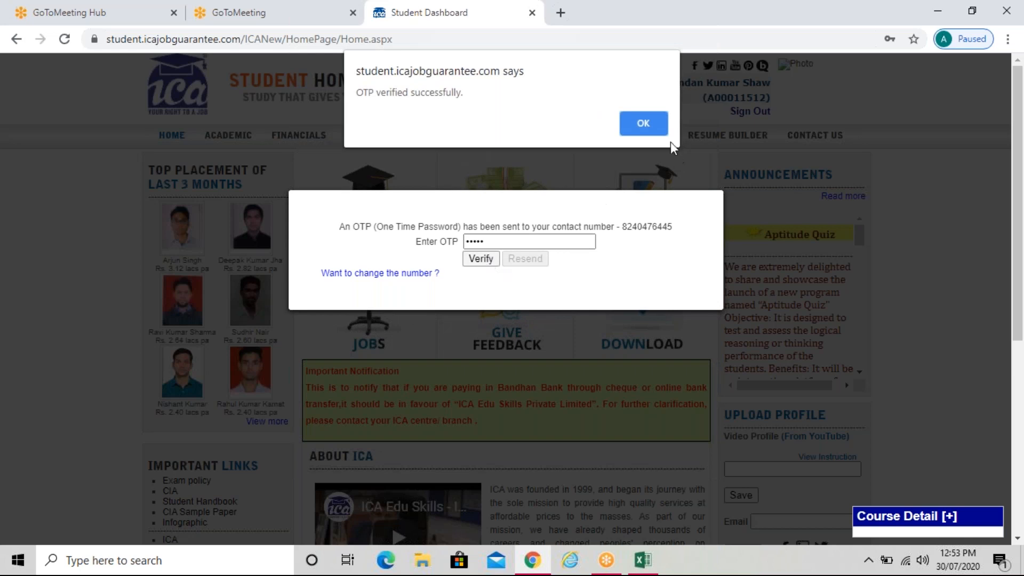
left_click(643, 123)
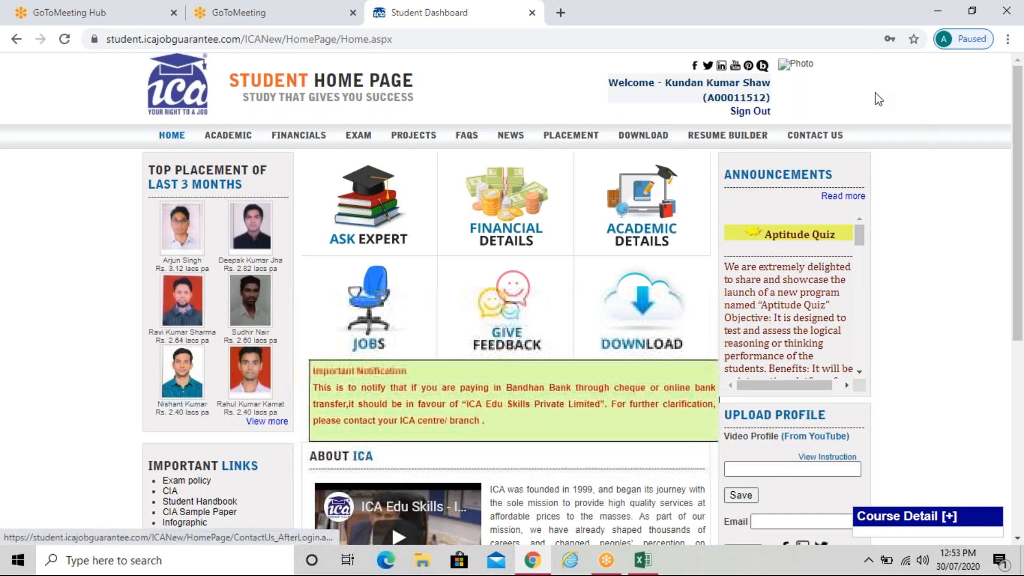
Open the portal's downloads and filter to Computer category, CIA- Business Computer Application course
left_click(643, 138)
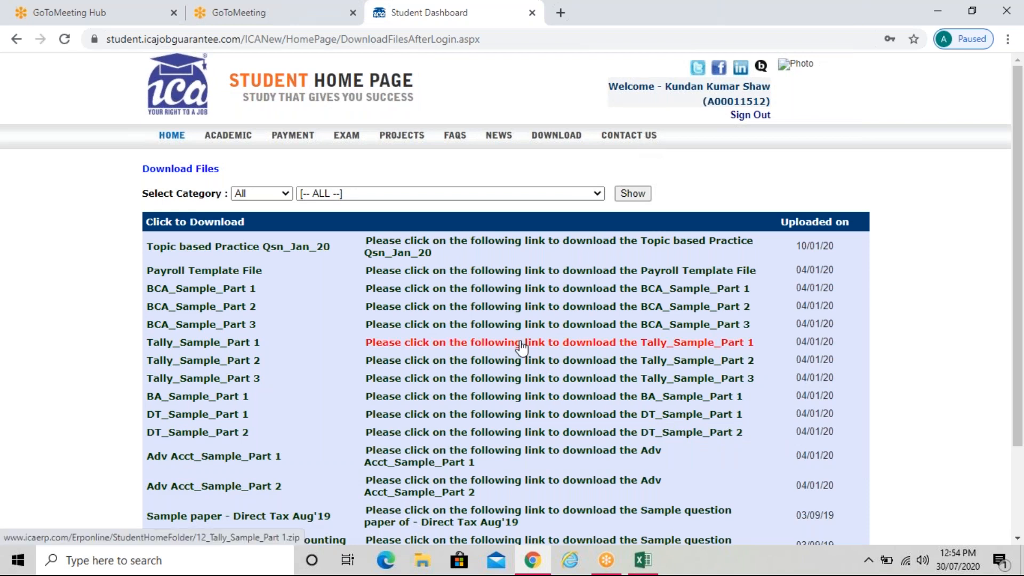
scroll(521, 347, "down", 1)
scroll(521, 347, "down", 1)
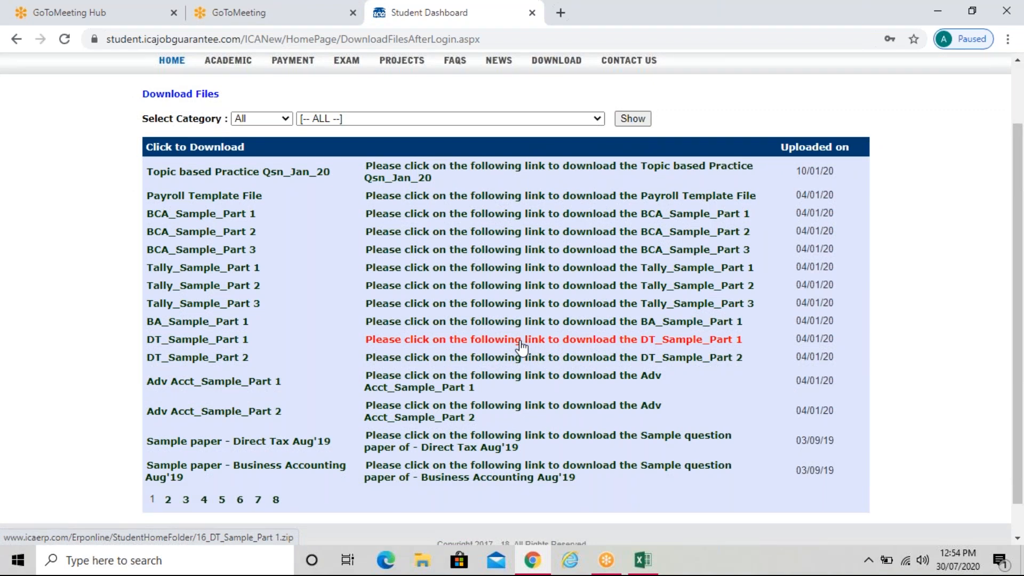
scroll(521, 347, "up", 2)
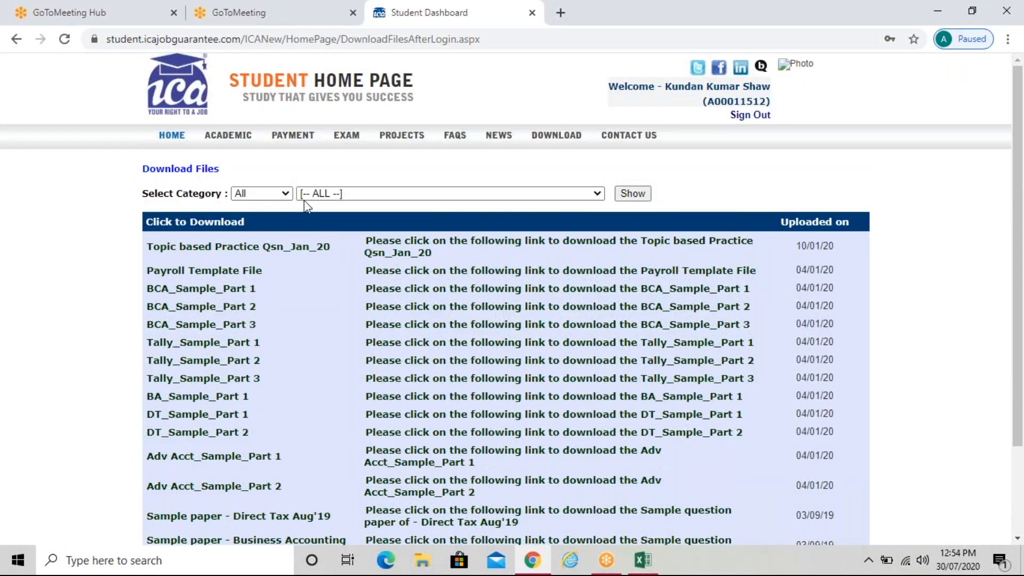
left_click(285, 193)
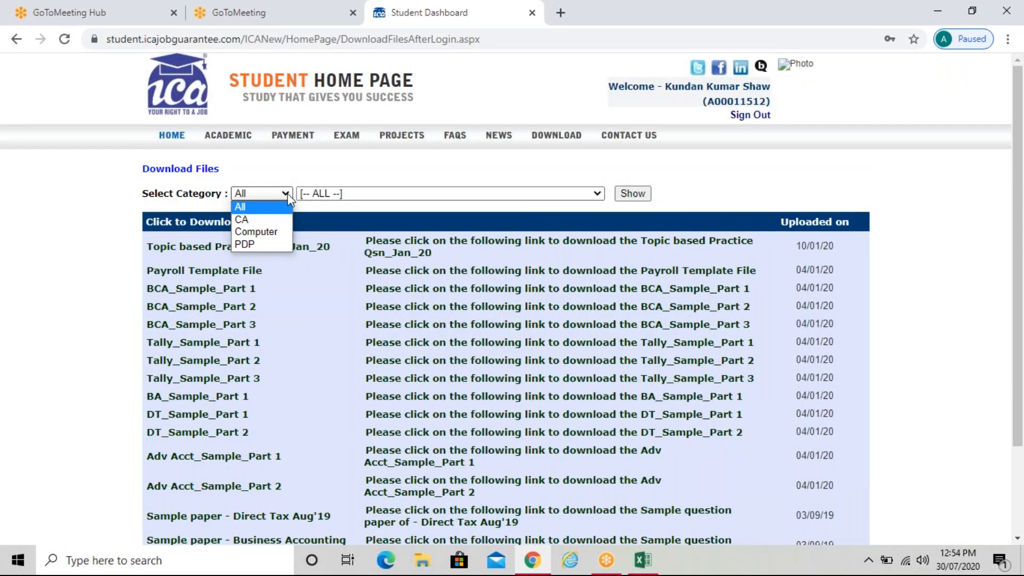
left_click(276, 232)
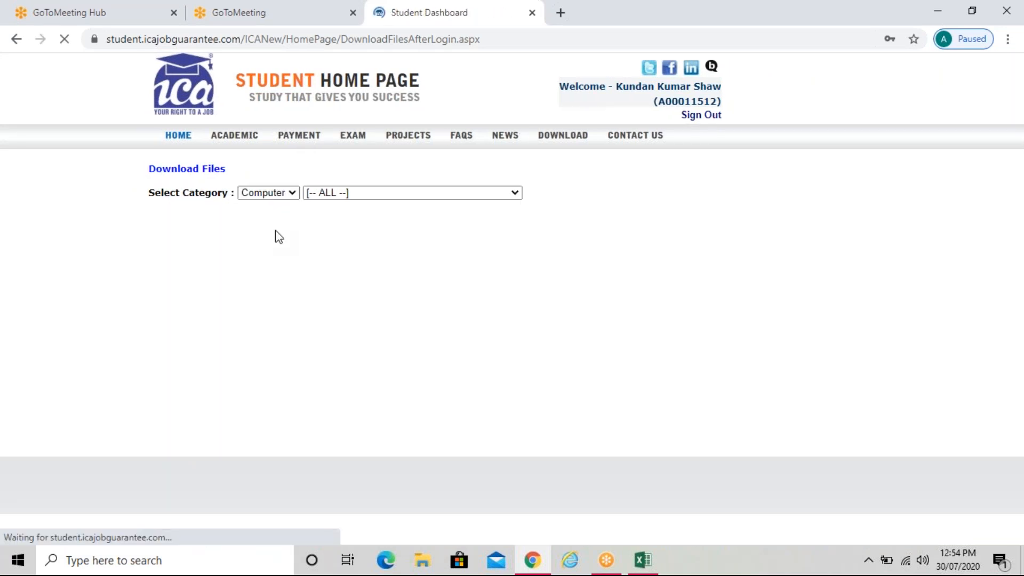
left_click(508, 196)
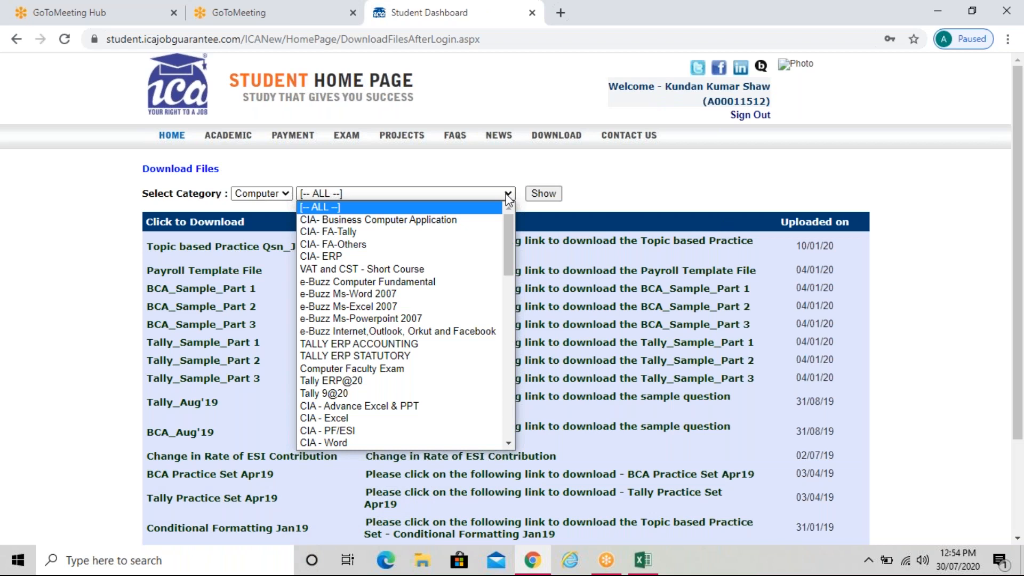
left_click(467, 220)
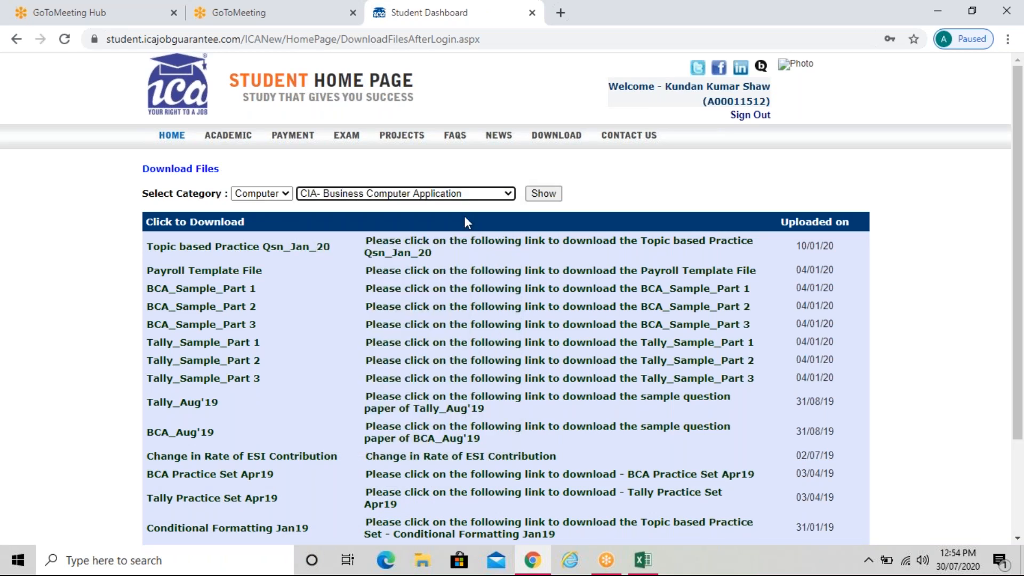
Show the filtered course files and download the Conditional Formatting Jan19 practice set
left_click(542, 193)
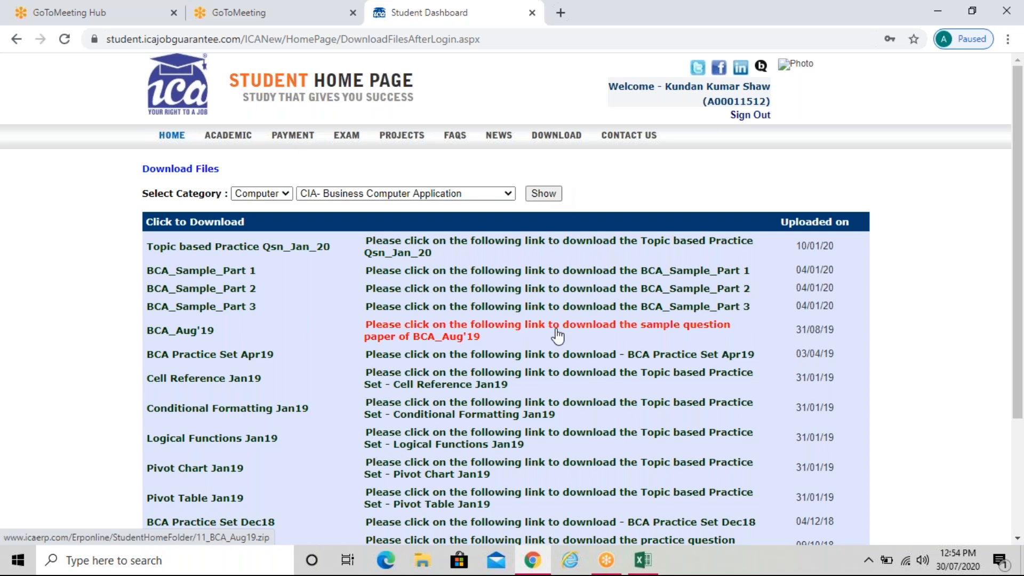
scroll(557, 336, "down", 3)
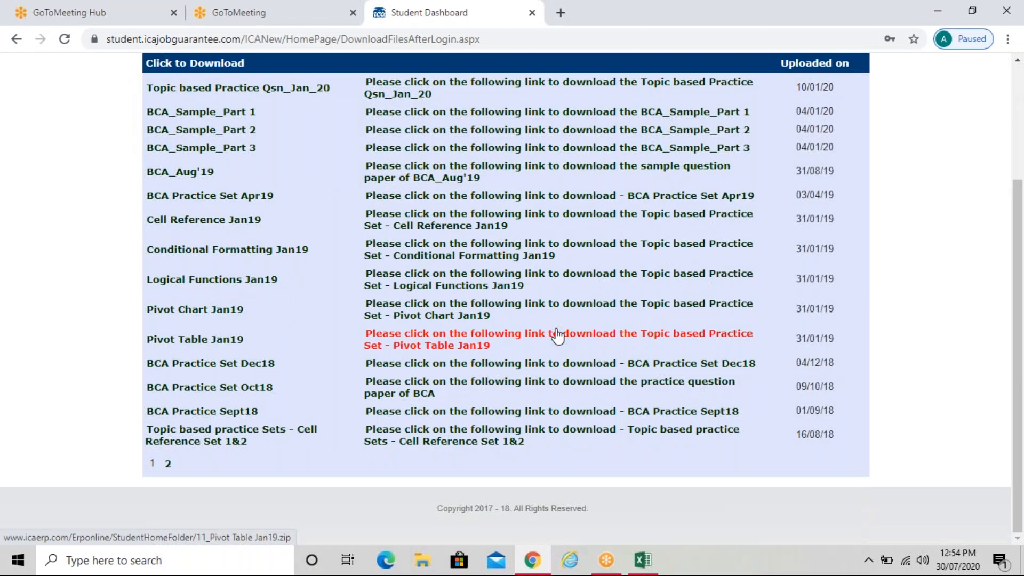
scroll(557, 336, "up", 3)
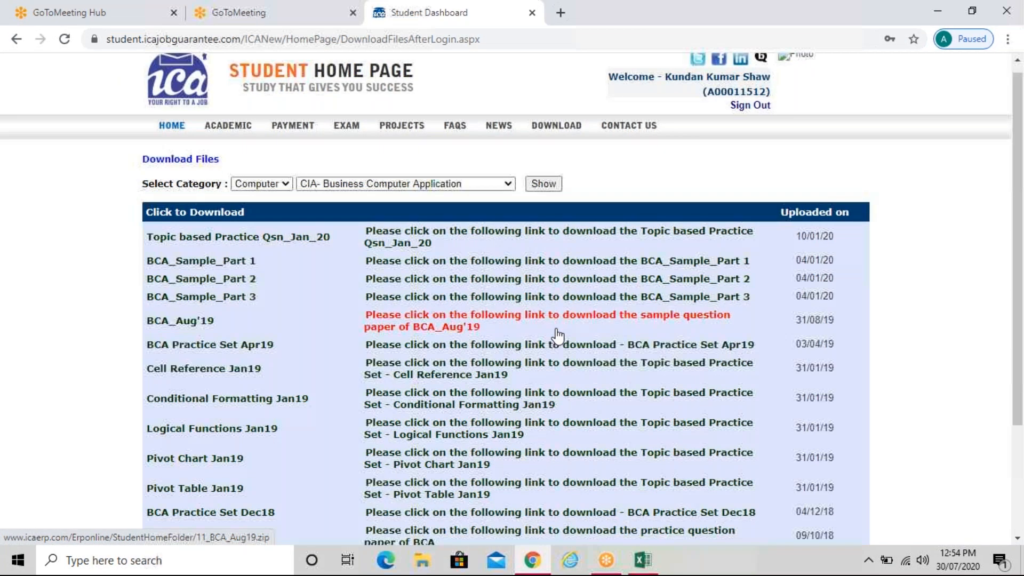
scroll(450, 338, "down", 1)
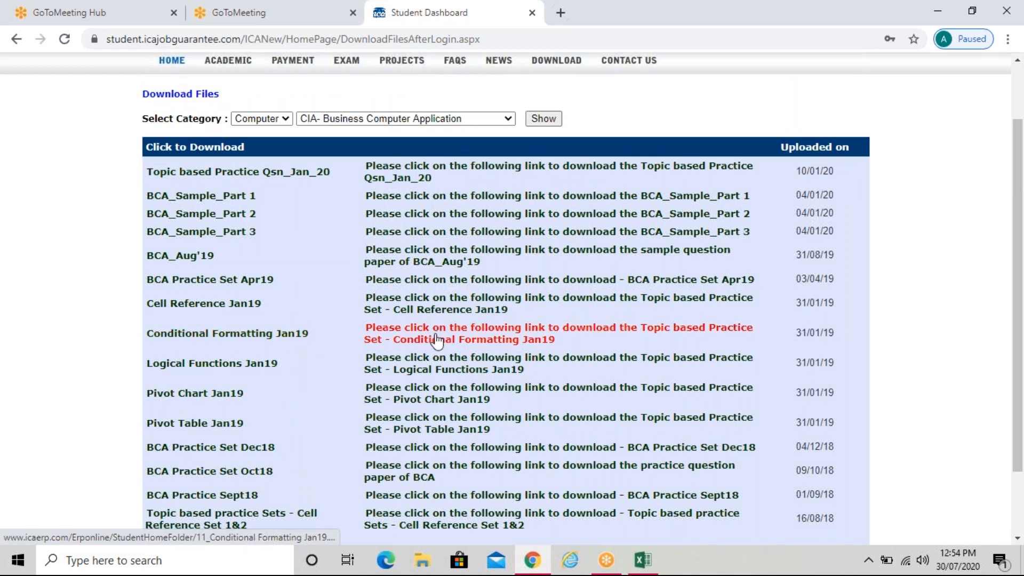
left_click(437, 340)
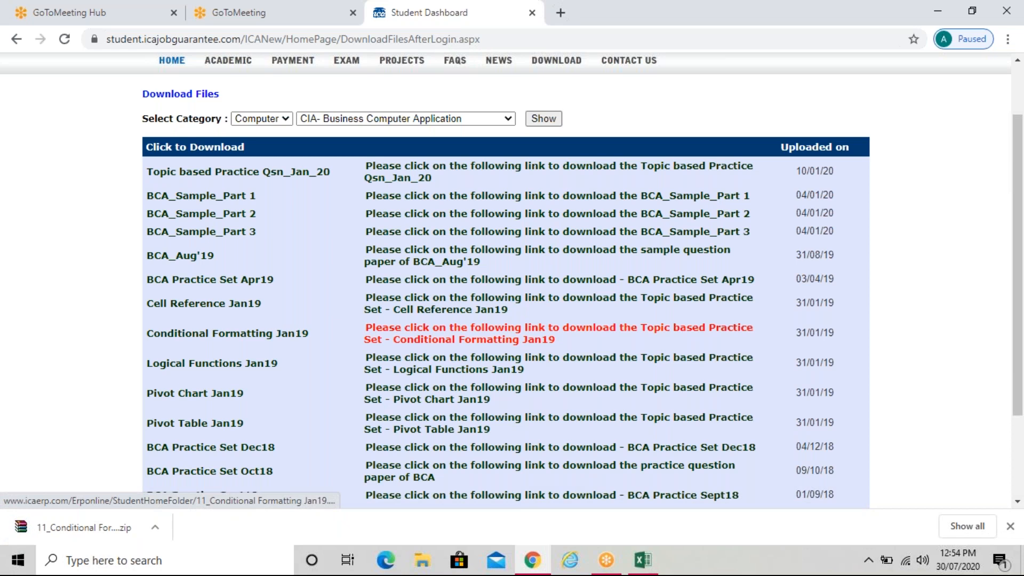
On the second page of files, download the Logical Functions and Vlookup practice sets
scroll(533, 333, "down", 3)
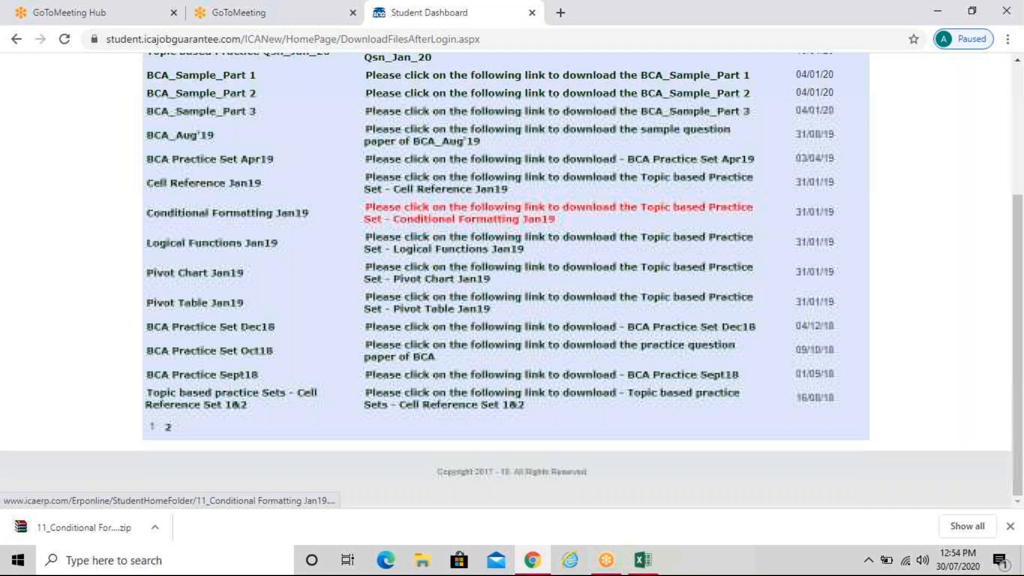
left_click(168, 428)
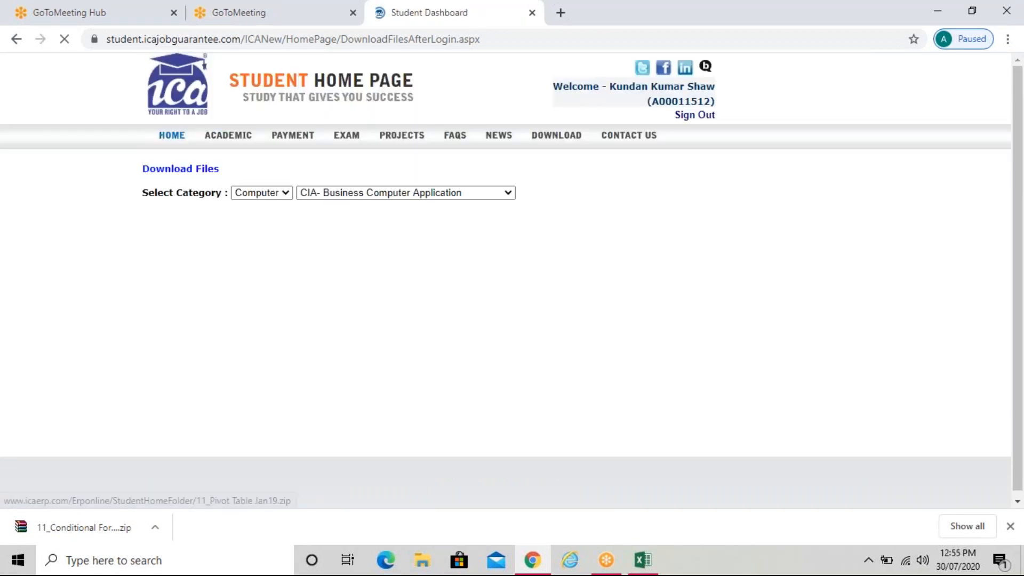
scroll(651, 292, "down", 3)
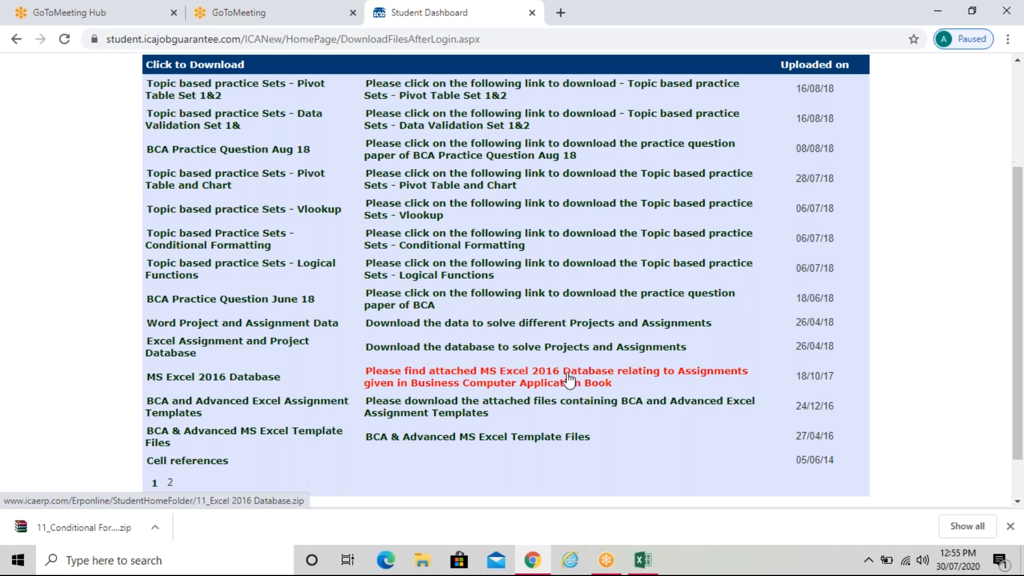
scroll(568, 380, "down", 2)
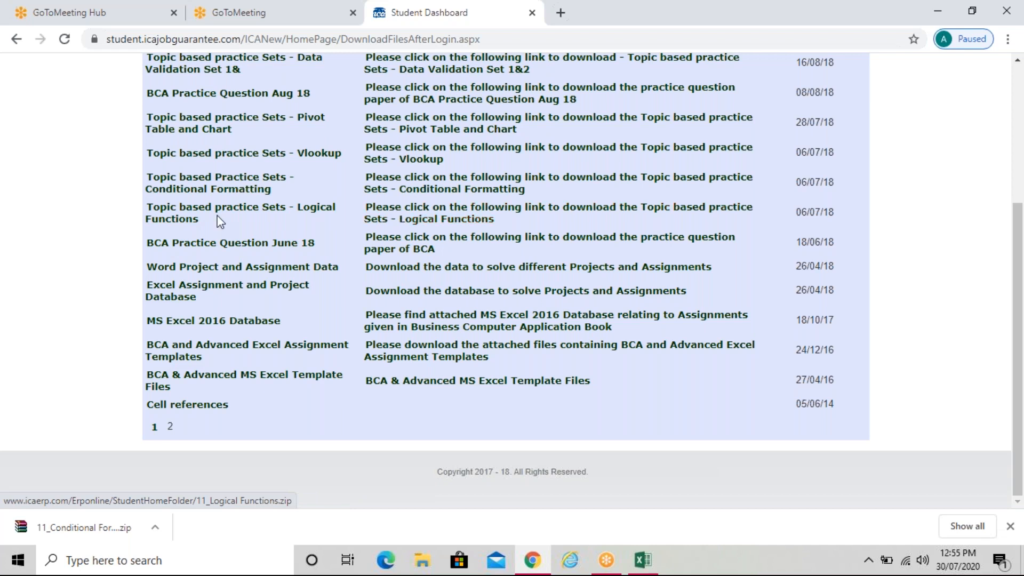
left_click(415, 211)
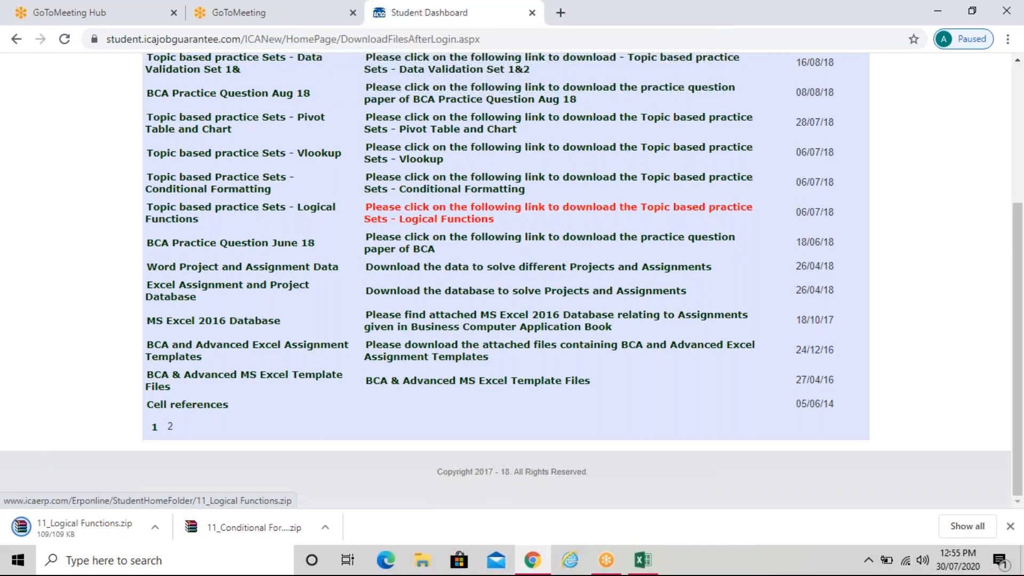
scroll(416, 205, "up", 1)
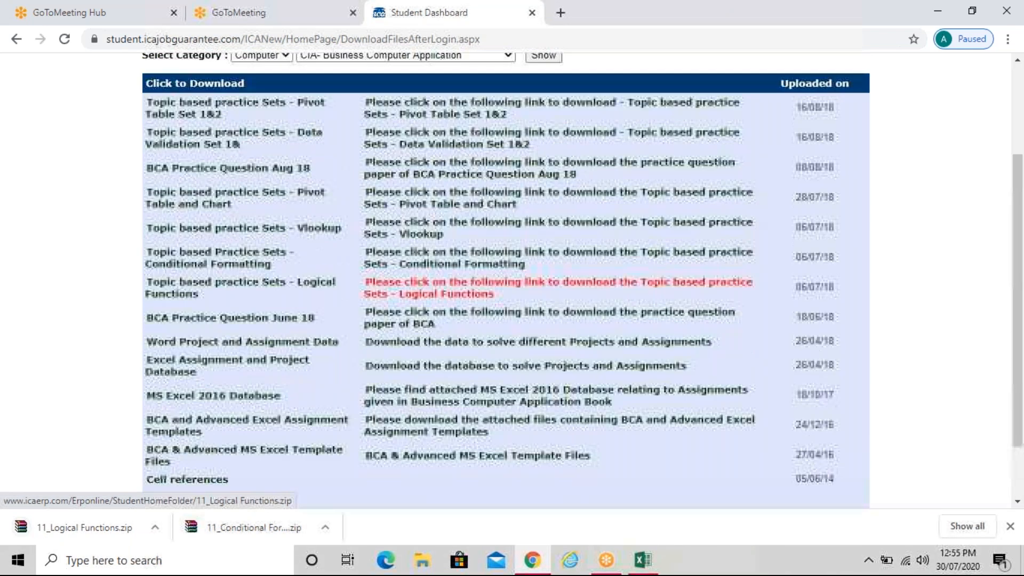
left_click(405, 230)
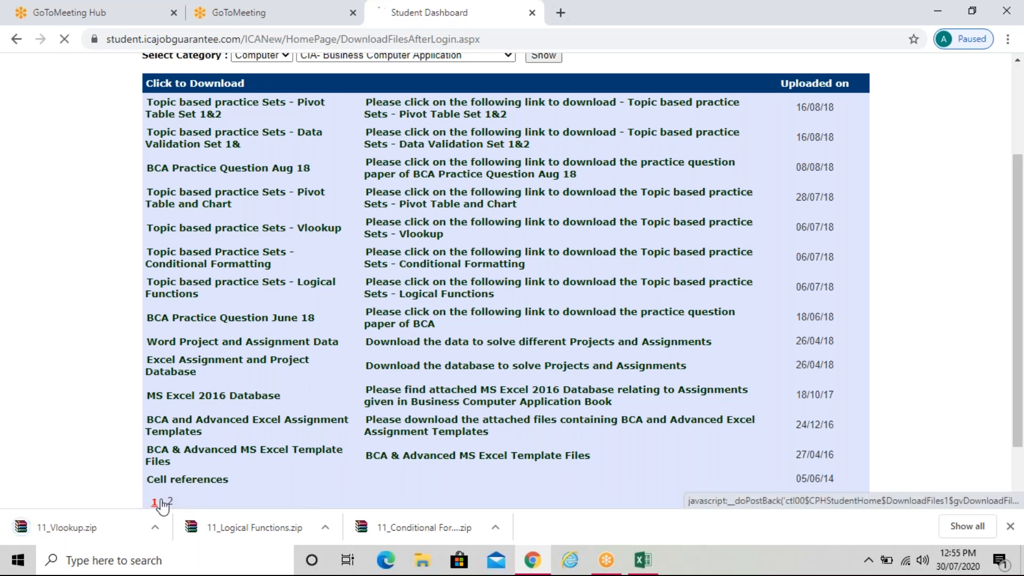
Download the BCA Practice Question June 18 paper and open the latest download's options
left_click(169, 501)
scroll(554, 305, "down", 3)
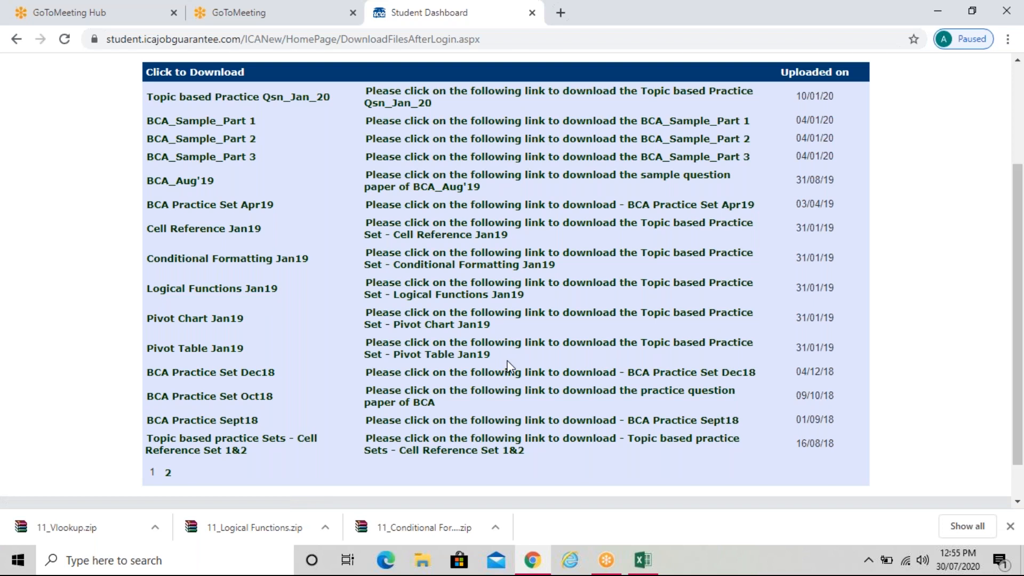
scroll(508, 367, "up", 2)
scroll(508, 367, "down", 3)
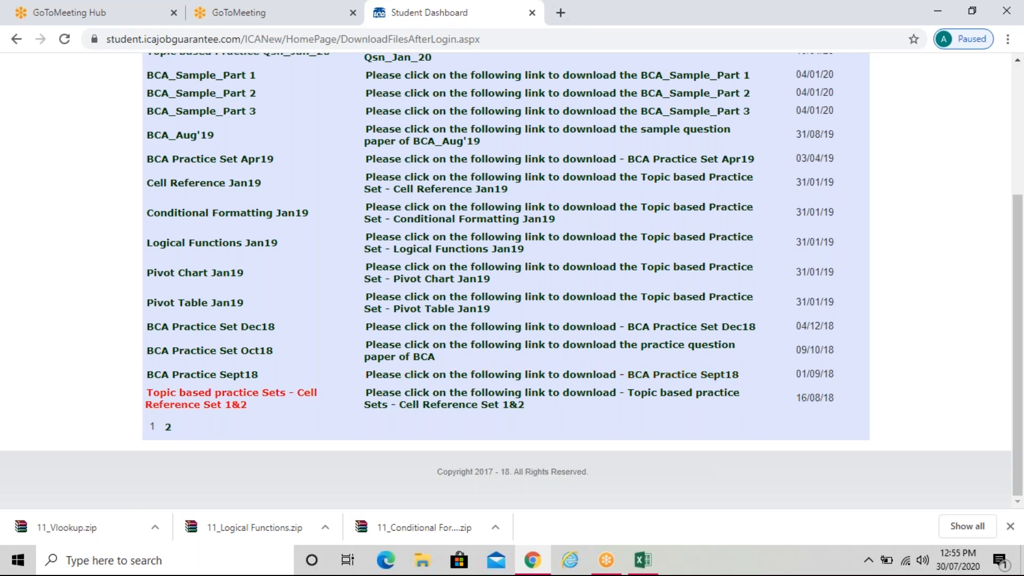
left_click(169, 428)
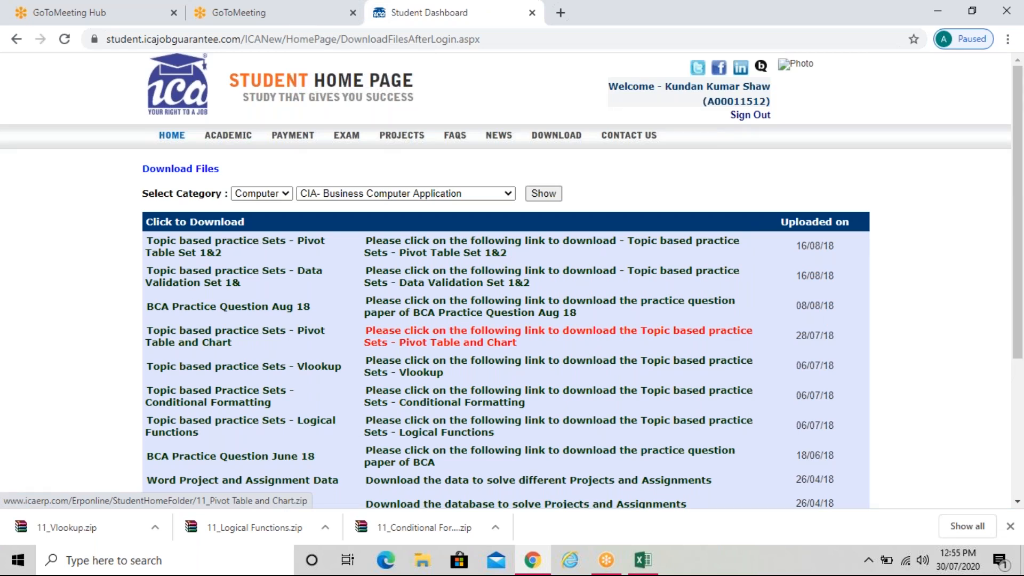
scroll(533, 336, "down", 2)
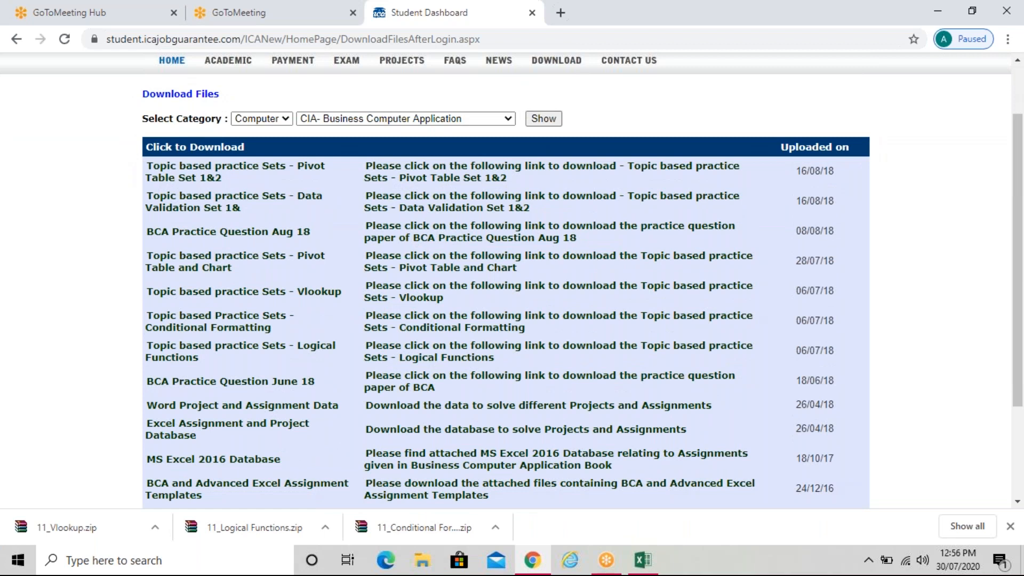
scroll(507, 277, "down", 1)
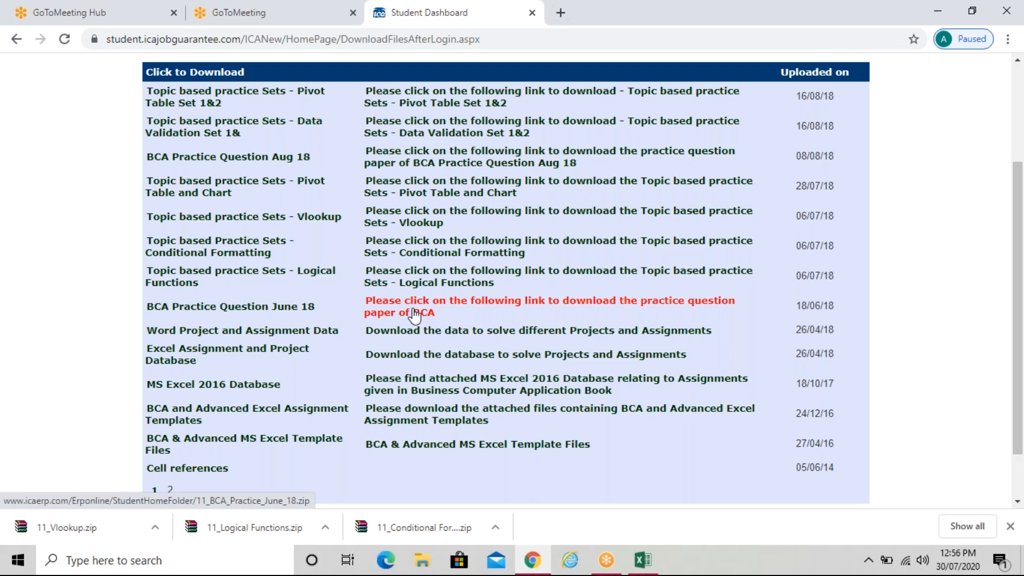
left_click(416, 314)
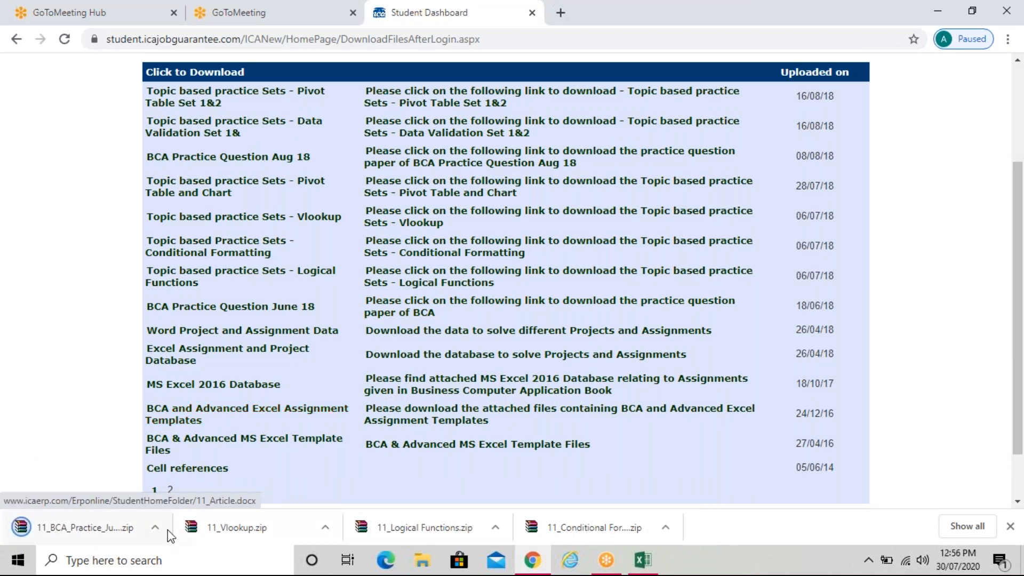
left_click(155, 528)
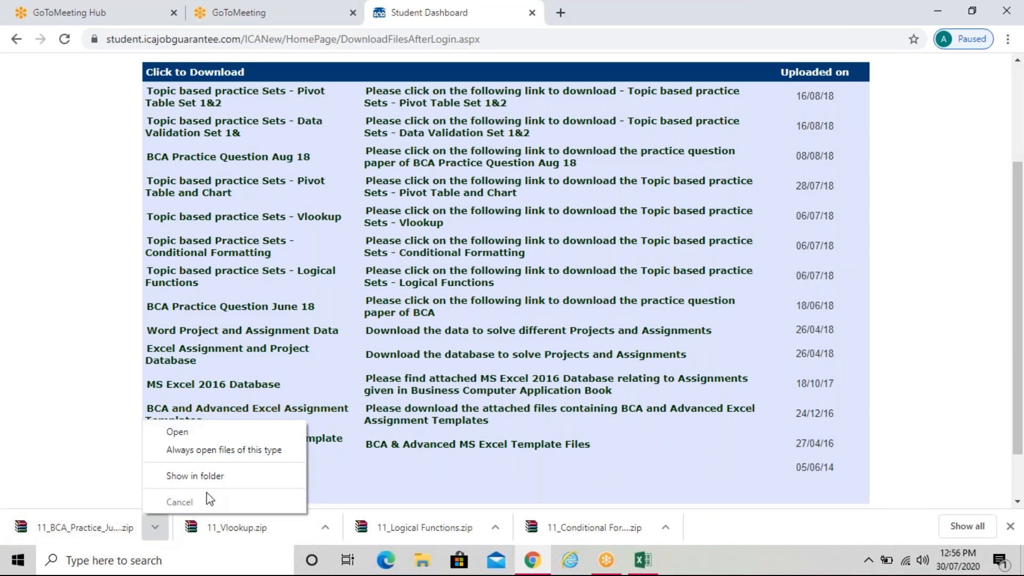
Show the downloads in their folder and copy the four archives downloaded today
left_click(218, 476)
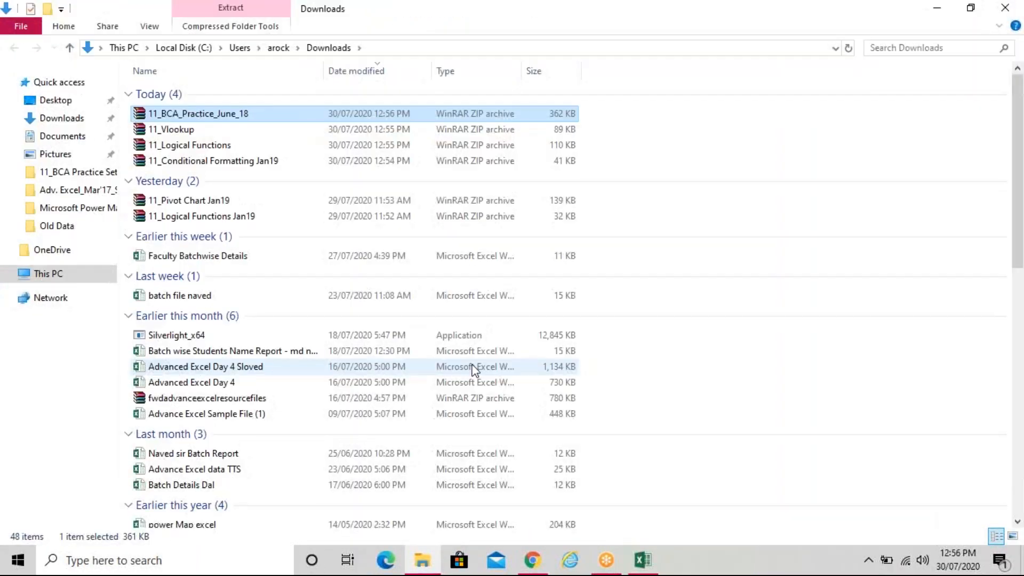
left_click(214, 162)
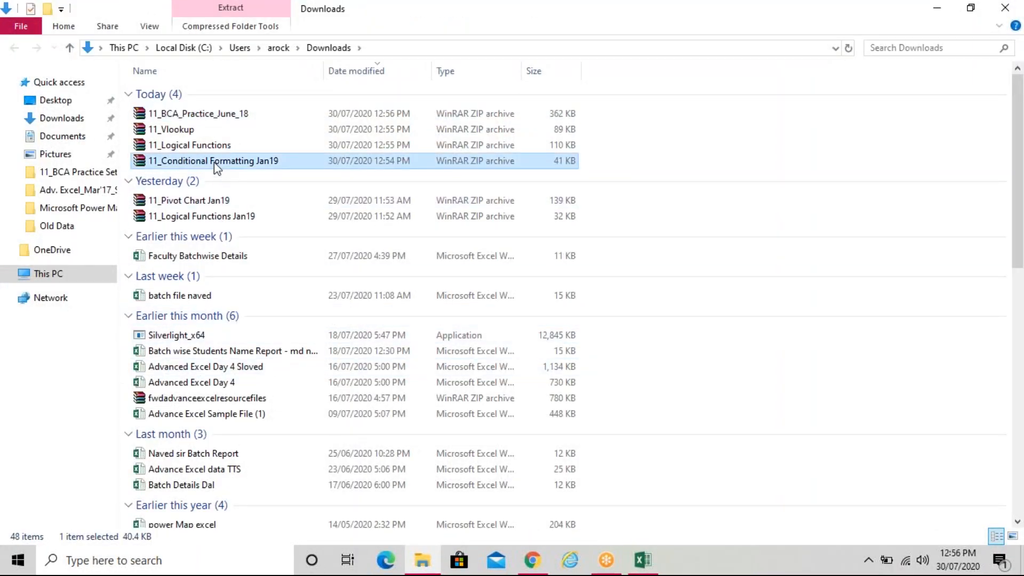
left_click_drag(213, 161, 209, 115)
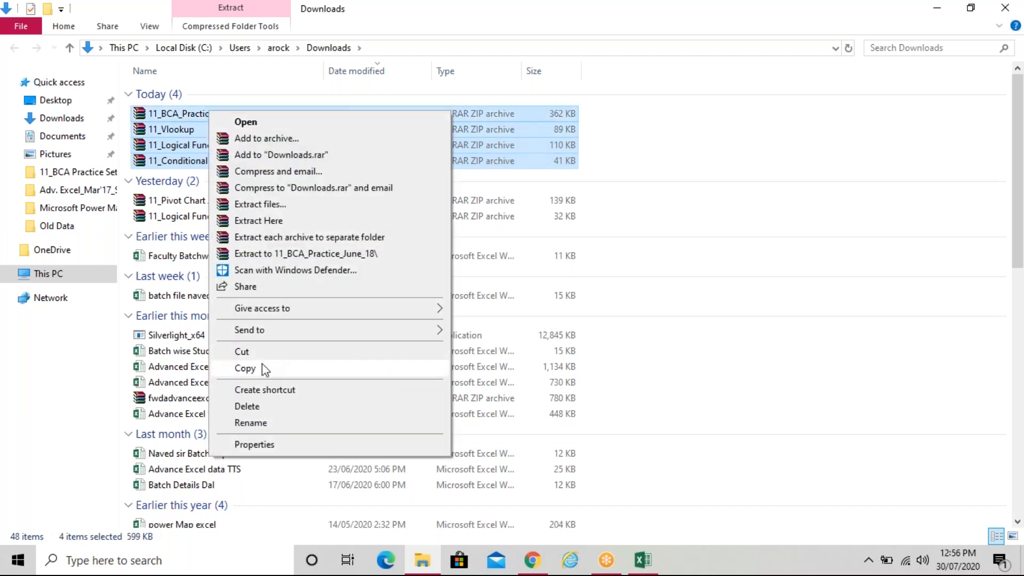
left_click(261, 365)
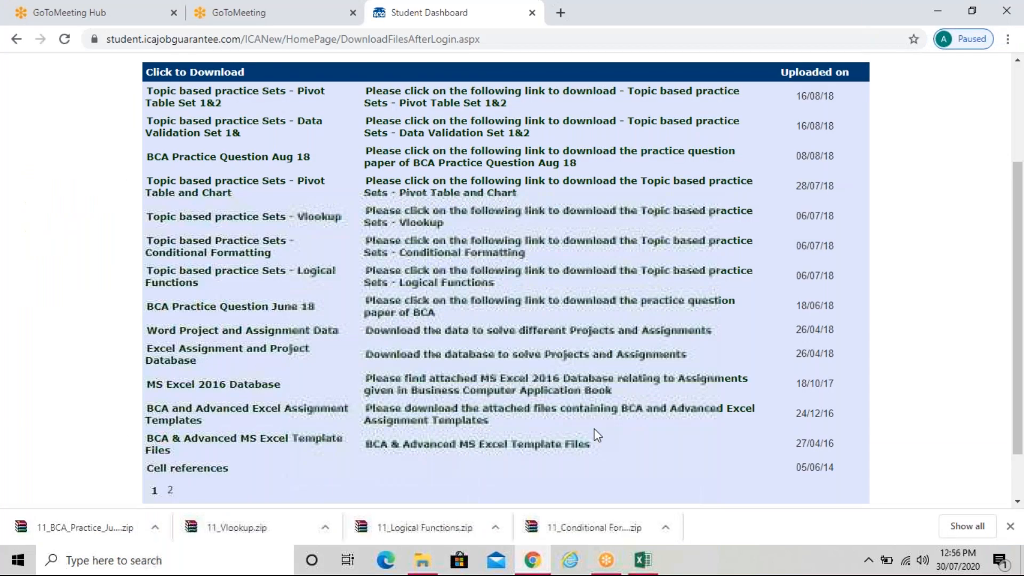
Paste the four archives into the desktop's BCA Practice Set folder
left_click(937, 9)
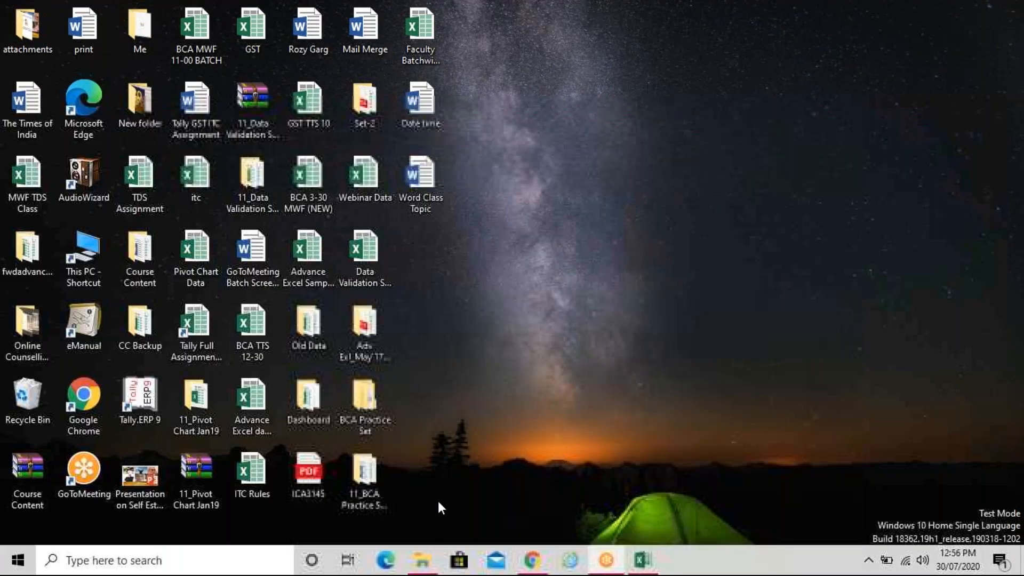
double_click(368, 405)
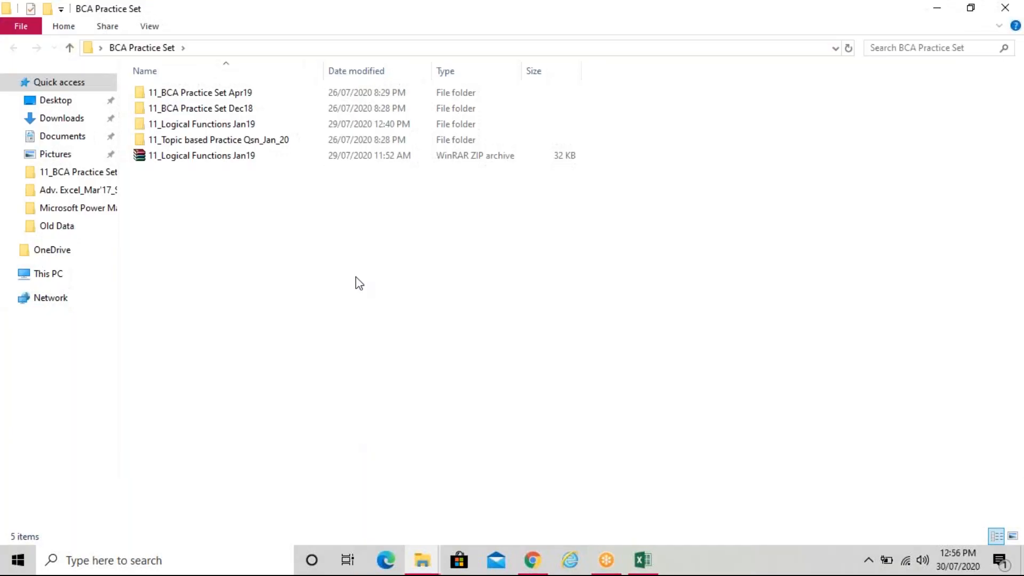
right_click(355, 279)
left_click(392, 380)
left_click(475, 385)
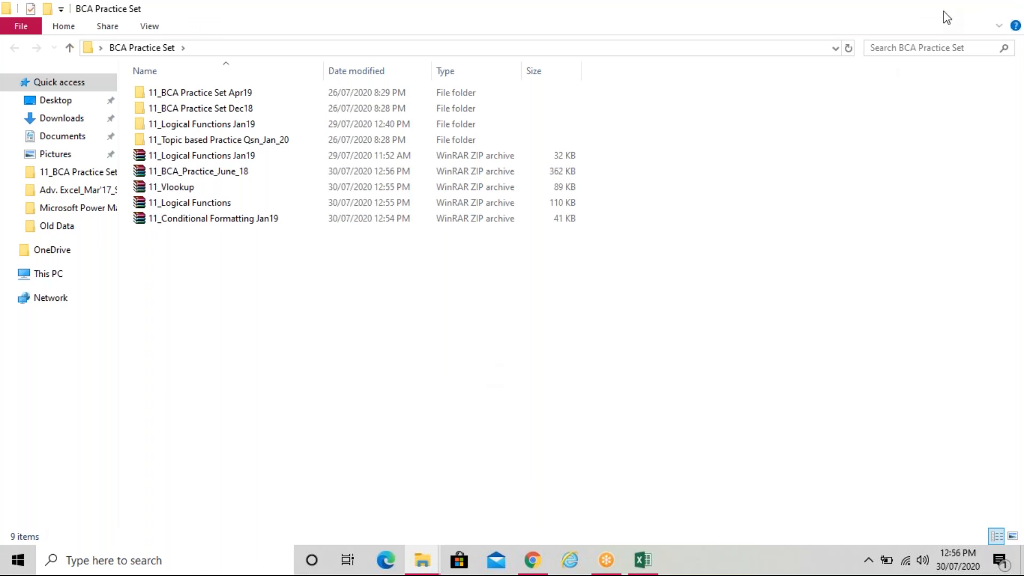
left_click(940, 8)
Sign out of the student portal, acknowledge the message, and minimize the browser
left_click(532, 559)
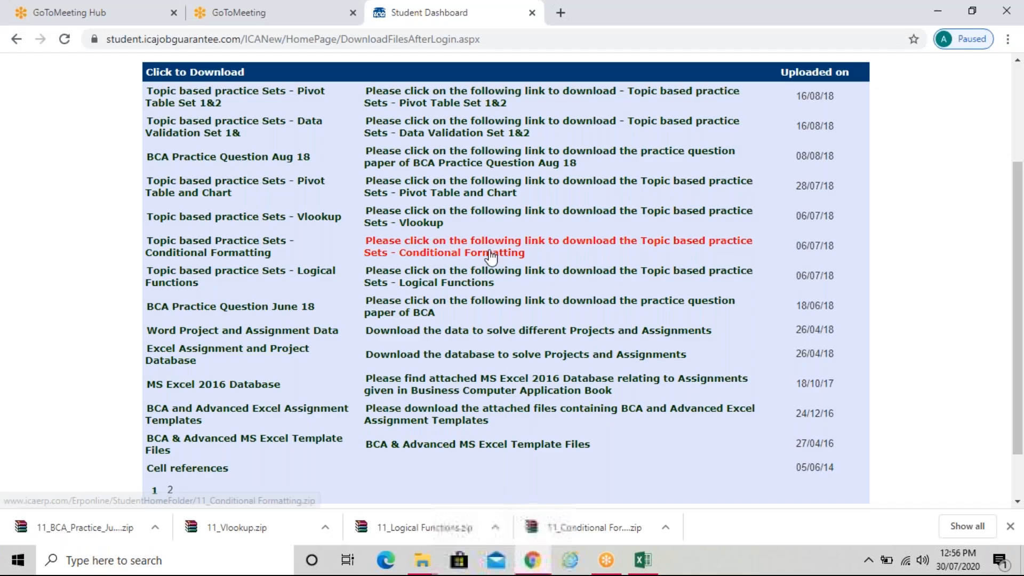
scroll(484, 91, "up", 3)
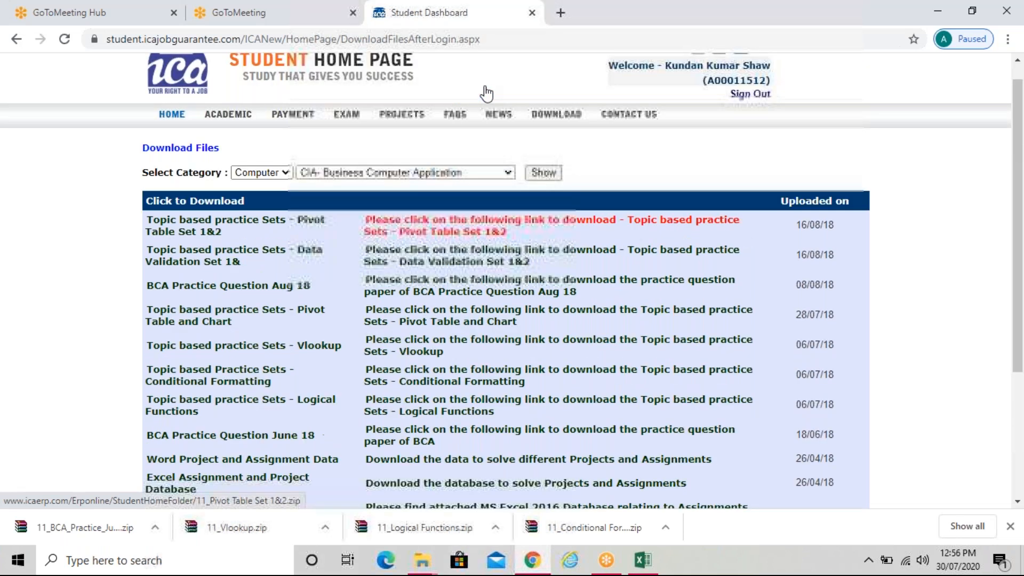
left_click(737, 120)
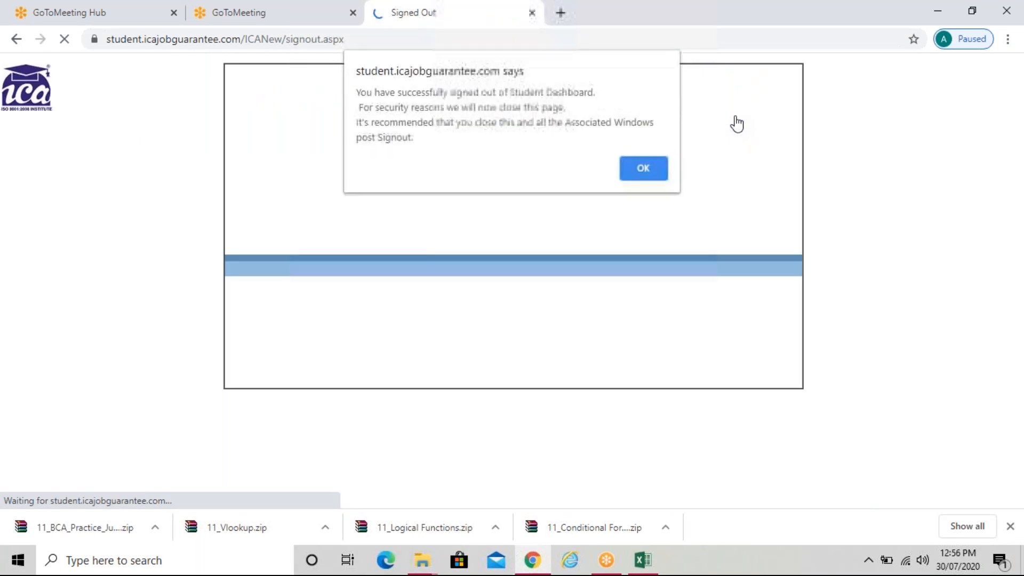
left_click(643, 168)
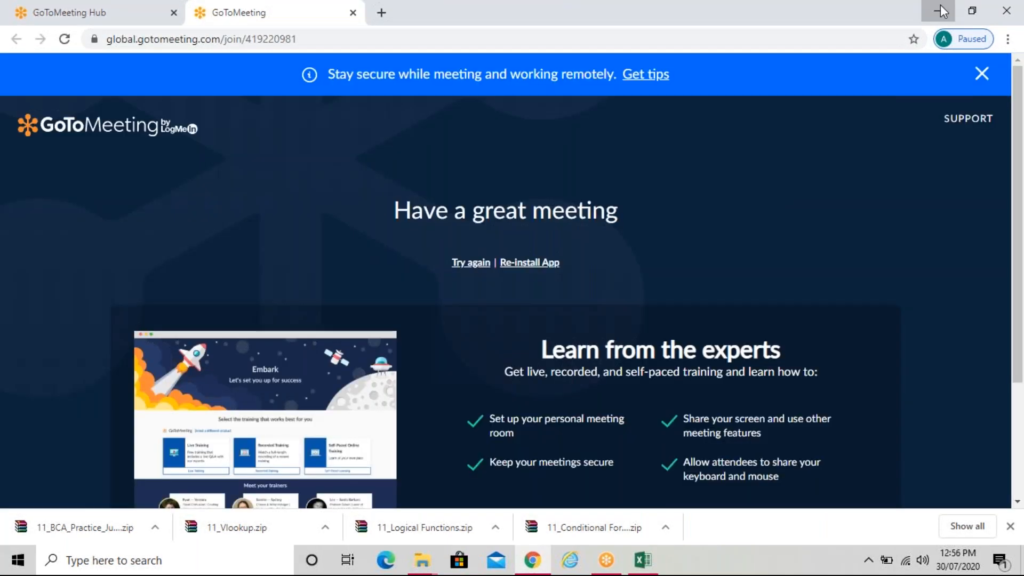
left_click(938, 10)
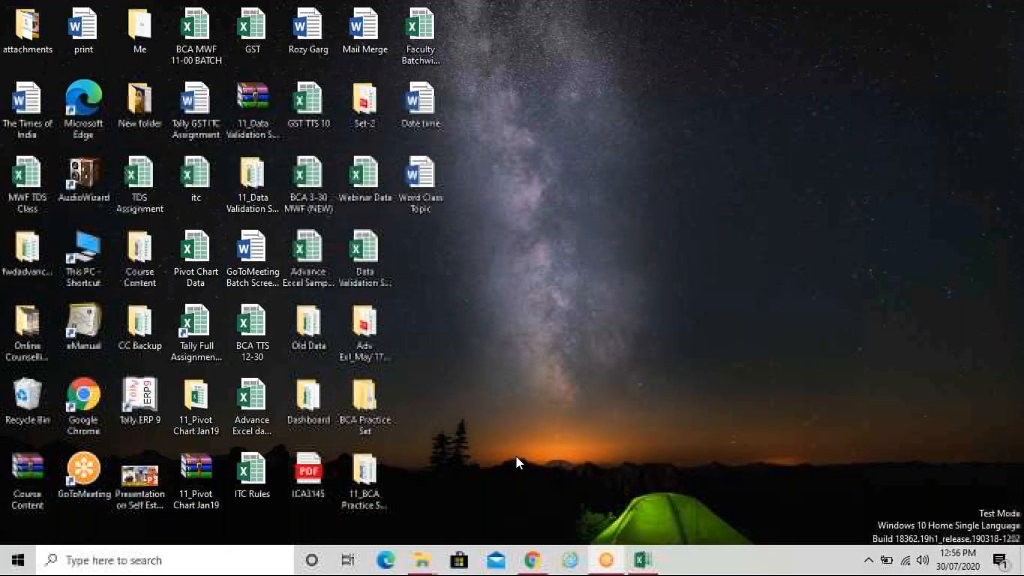
Refresh the desktop and close the Logical Functions workbook without saving
right_click(629, 113)
left_click(659, 164)
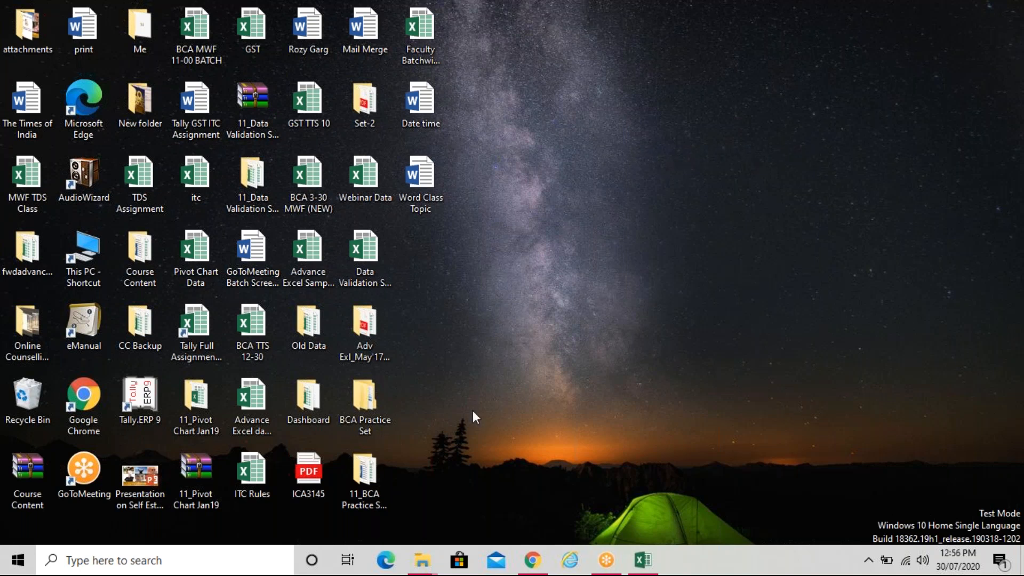
left_click(638, 563)
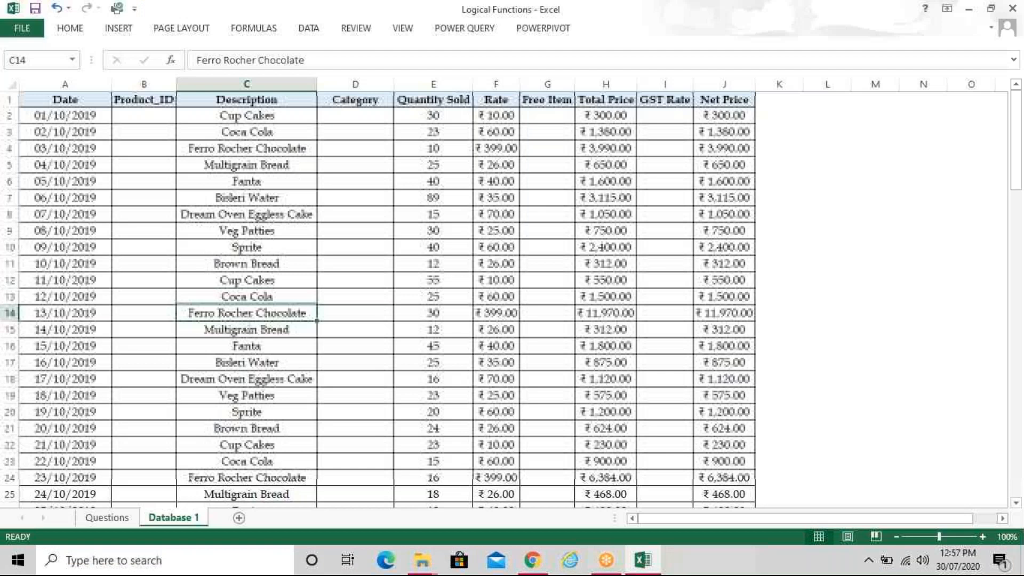
left_click(1013, 8)
left_click(510, 295)
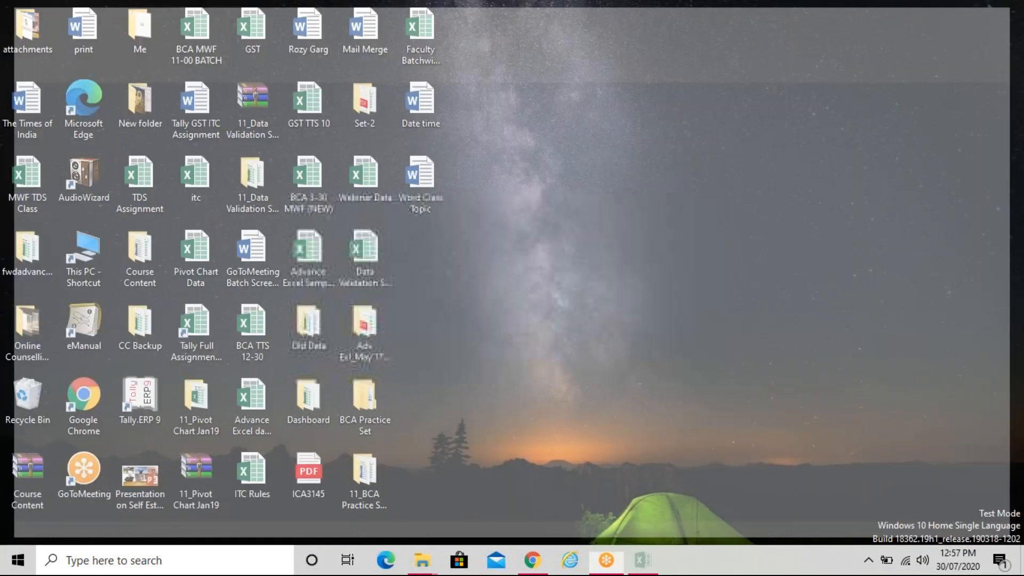
Extract 11_BCA_Practice_June_18.zip into its own folder inside BCA Practice Set
double_click(370, 385)
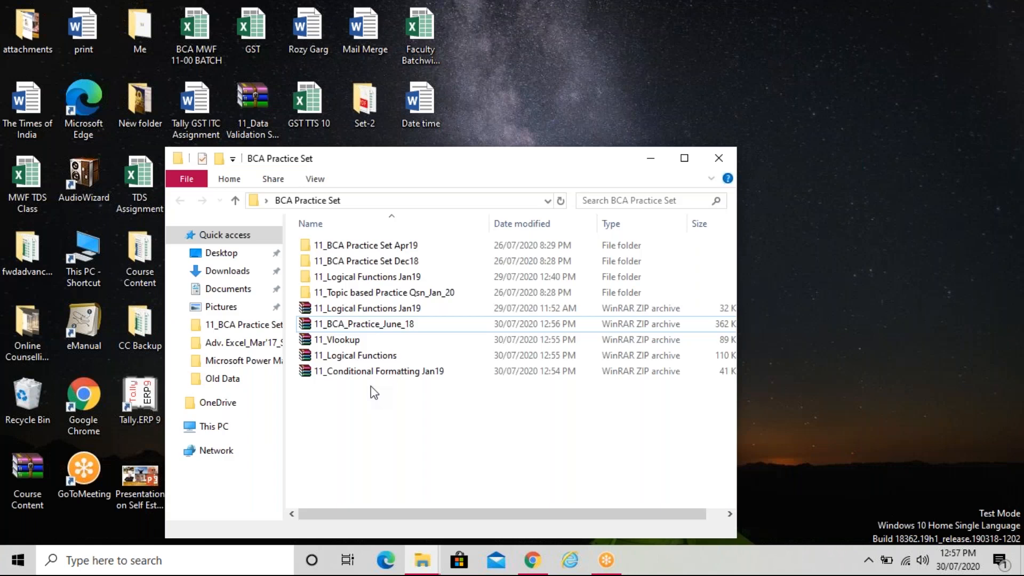
left_click(684, 158)
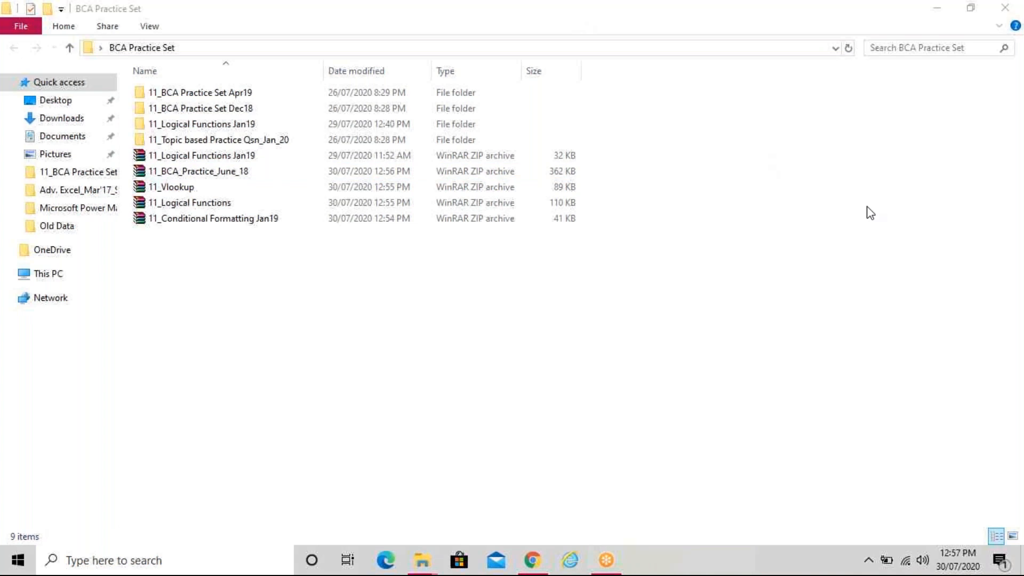
left_click(360, 400)
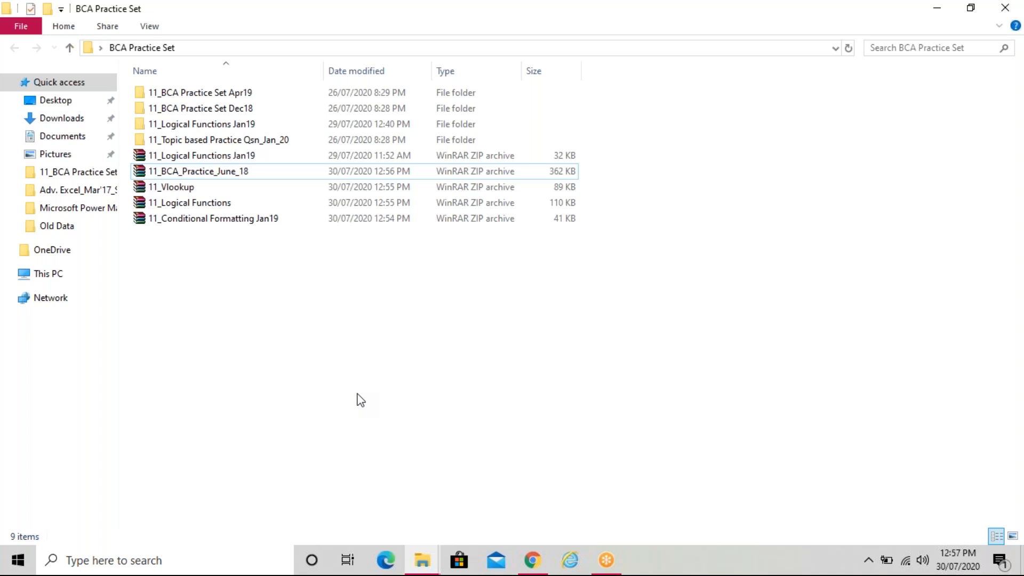
left_click(219, 171)
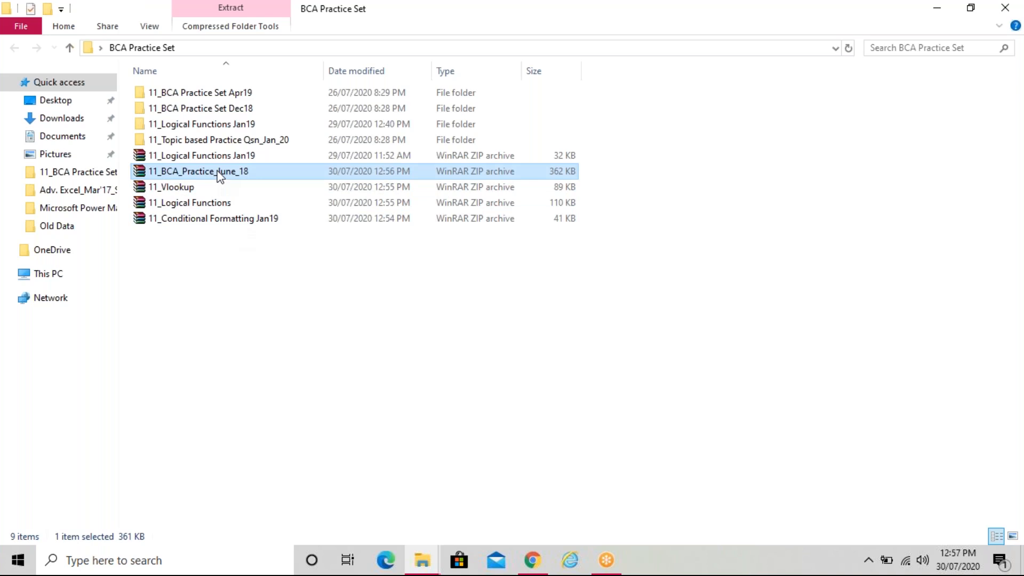
right_click(219, 176)
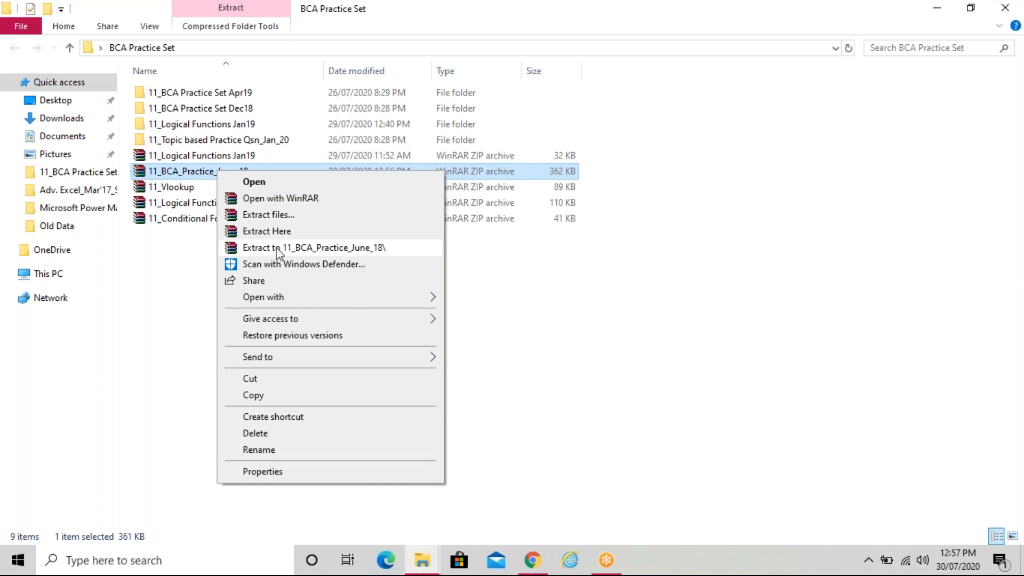
left_click(360, 248)
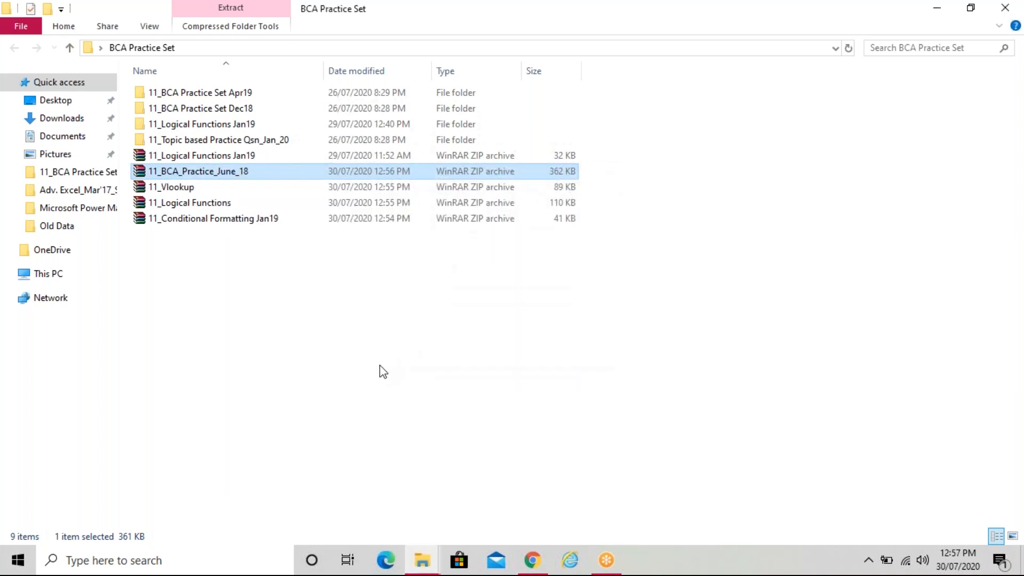
left_click(271, 264)
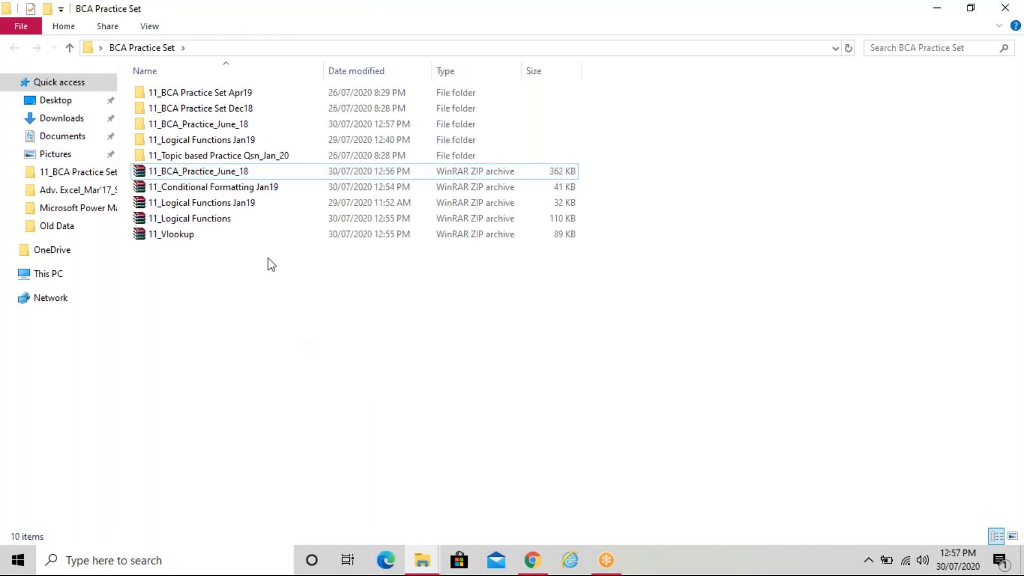
Copy the extracted 11_BCA_Practice_June_18 folder and paste it onto the desktop
right_click(231, 125)
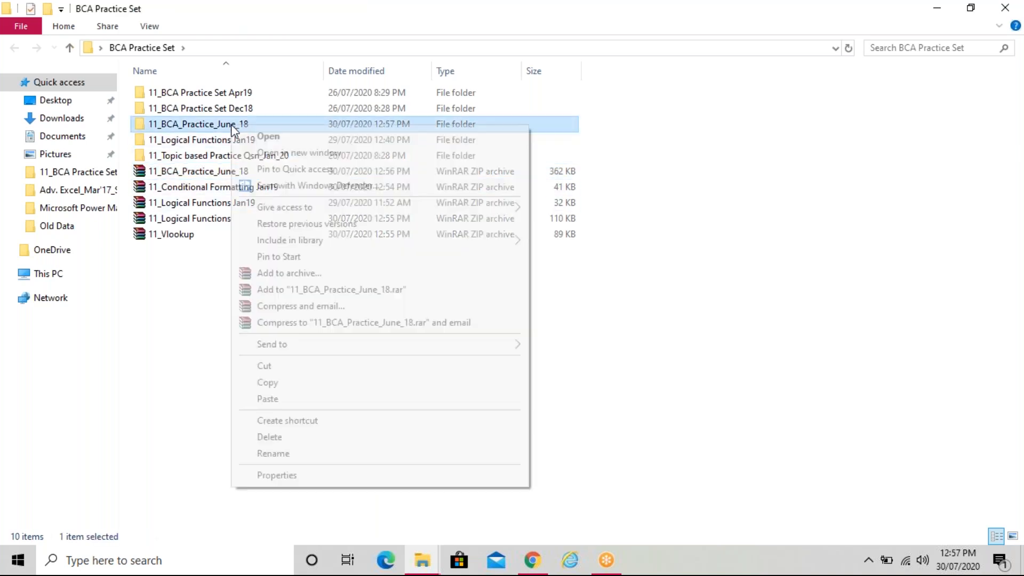
left_click(288, 383)
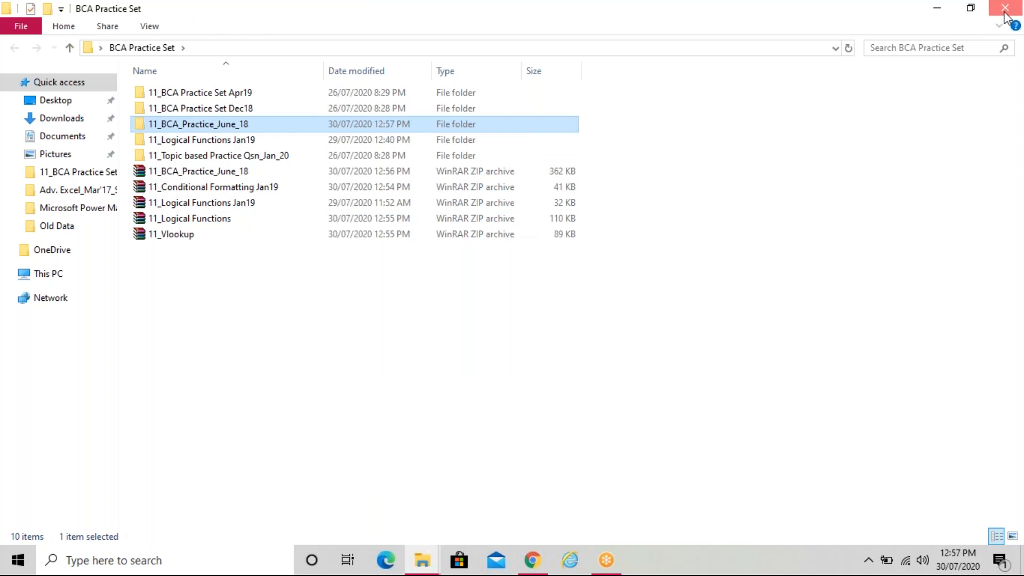
left_click(1005, 12)
left_click(597, 152)
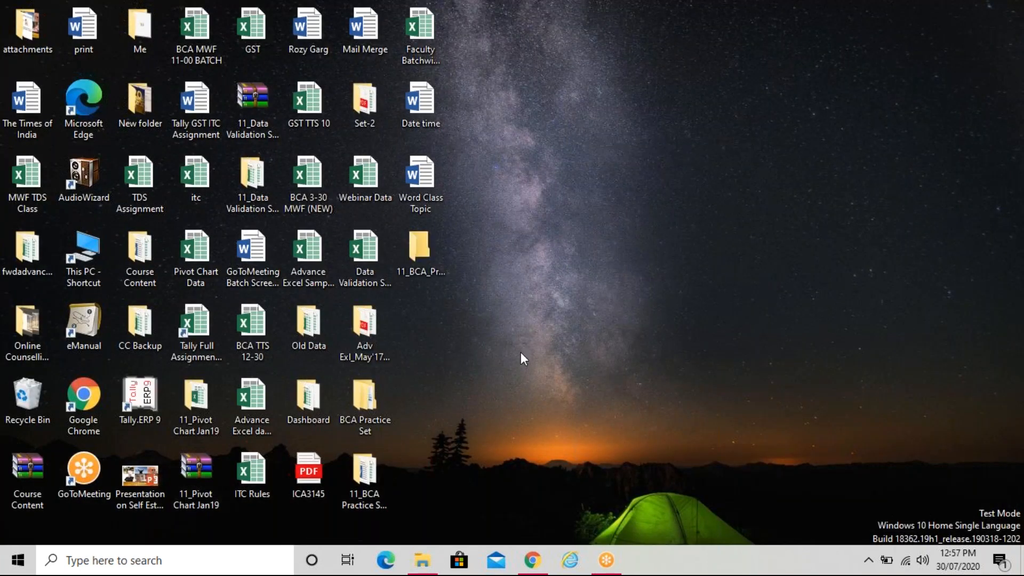
Delete the 11_BCA Practice Set Apr19 folder from the desktop and refresh it
left_click(365, 472)
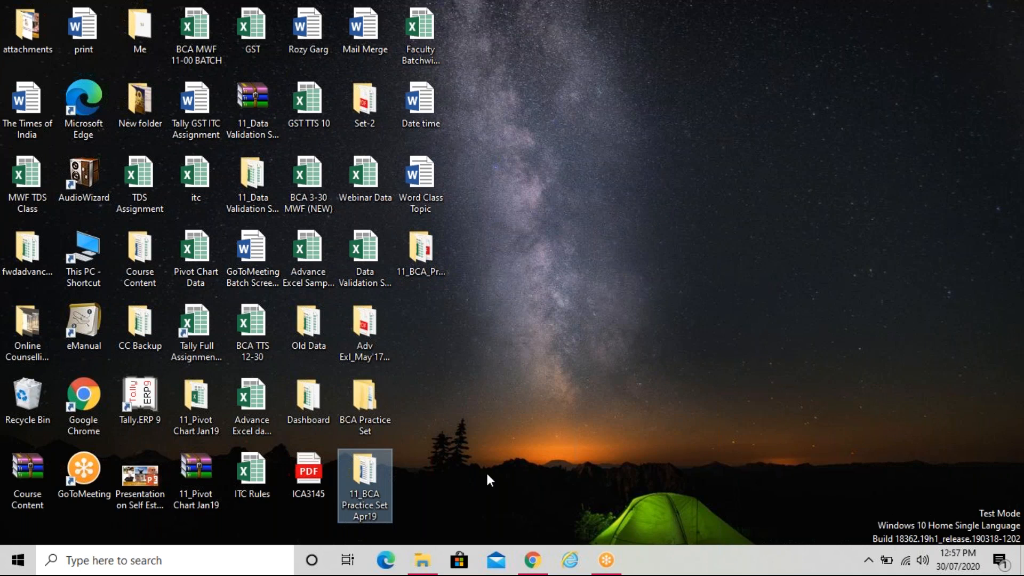
key("Delete")
right_click(465, 276)
left_click(488, 321)
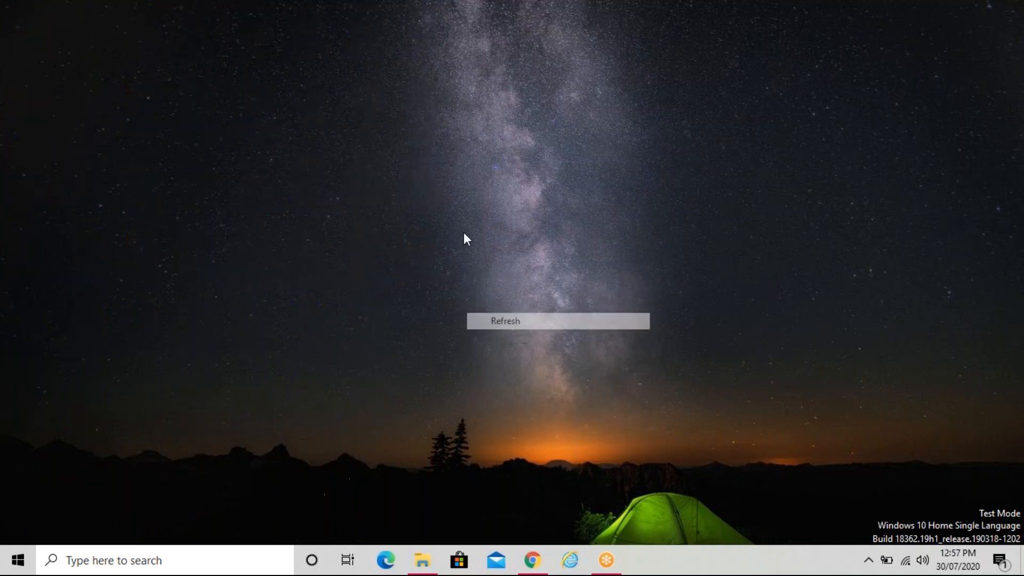
Open the 11_BCA_Practice_June_18 folder and select the BCA_Practice_June'18 PDF
double_click(421, 178)
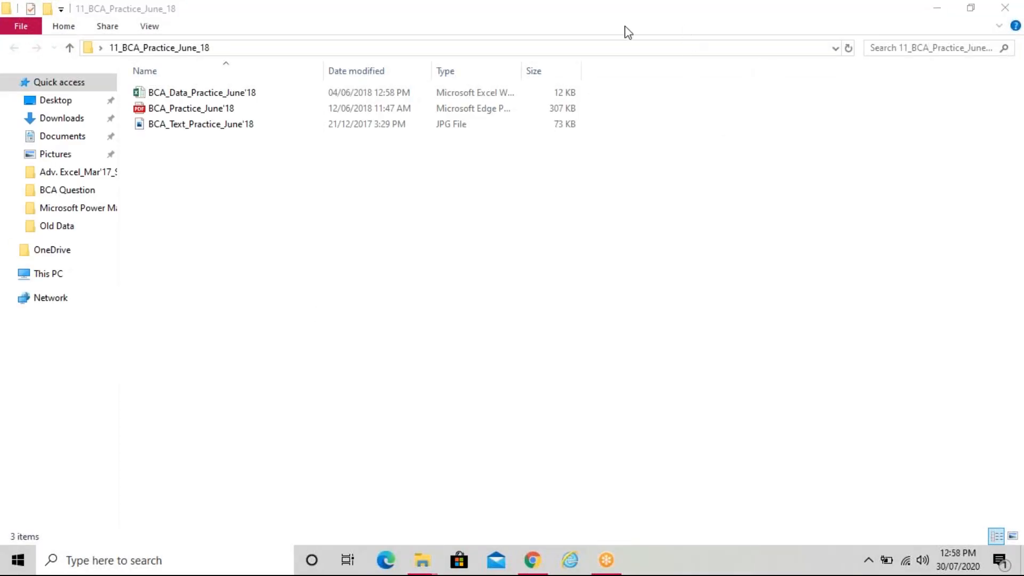
left_click(366, 286)
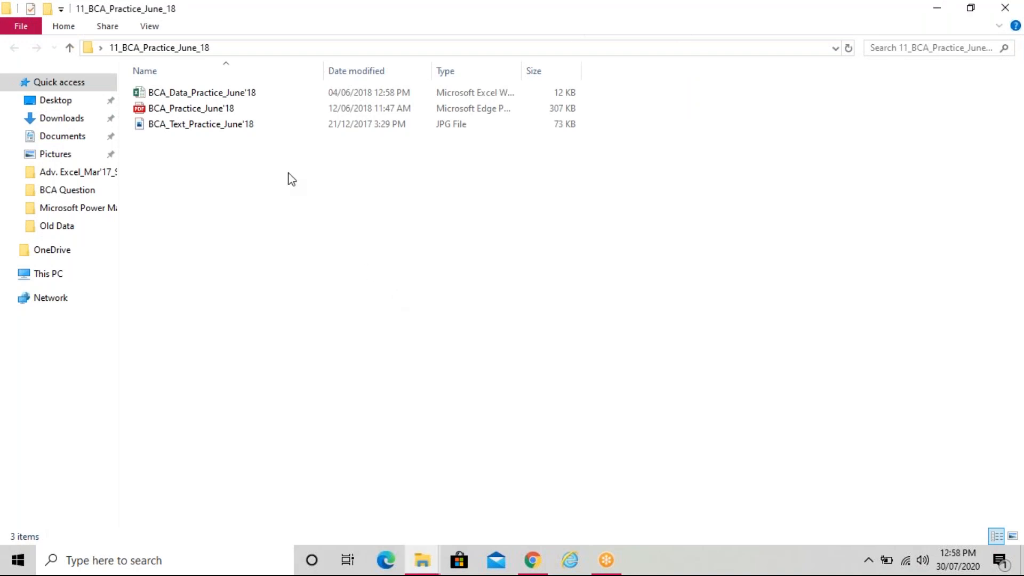
left_click(227, 109)
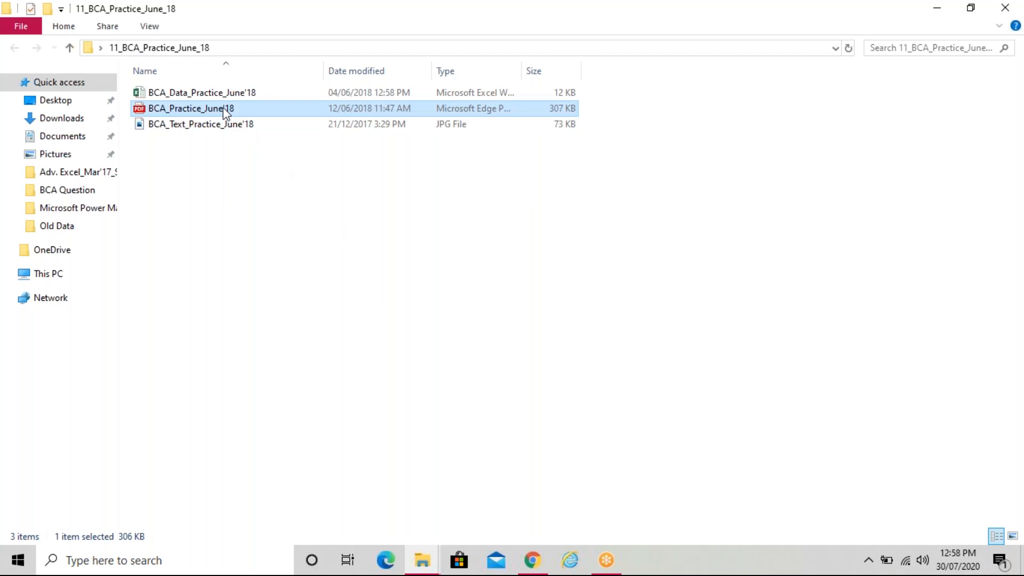
Open the BCA_Practice_June'18 PDF in Edge, declining sync and personalised ads prompts
double_click(227, 109)
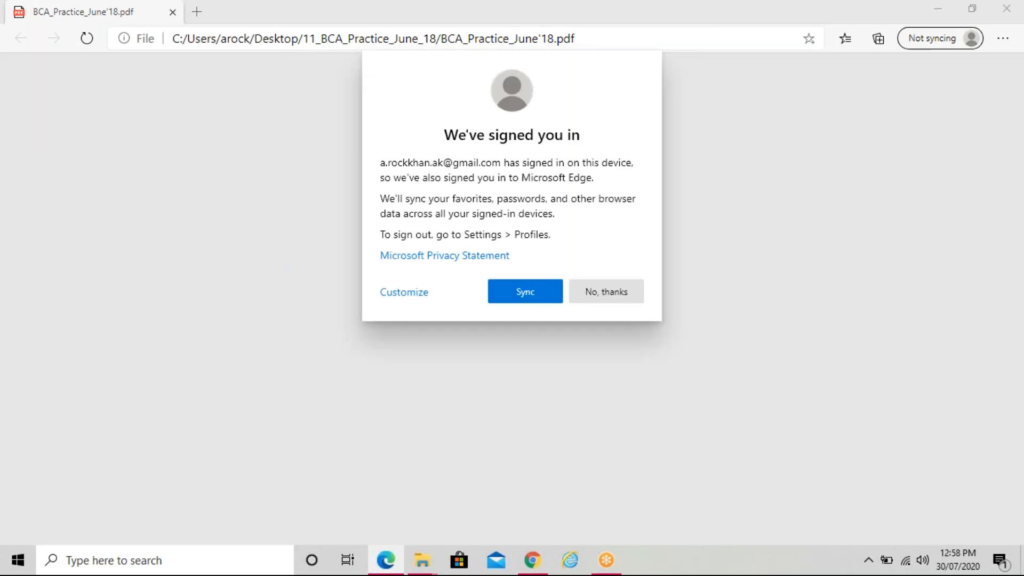
left_click(587, 293)
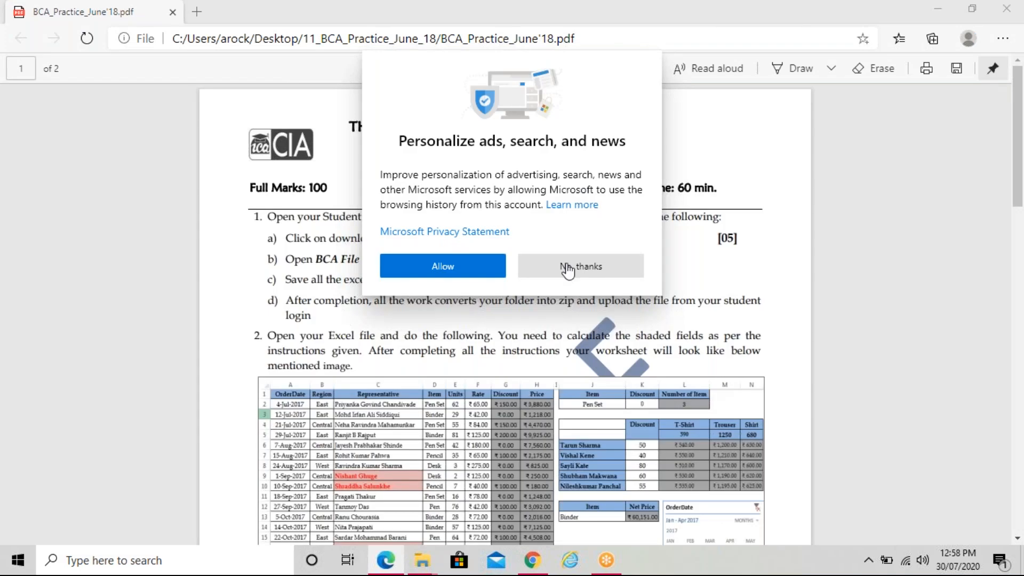
left_click(588, 268)
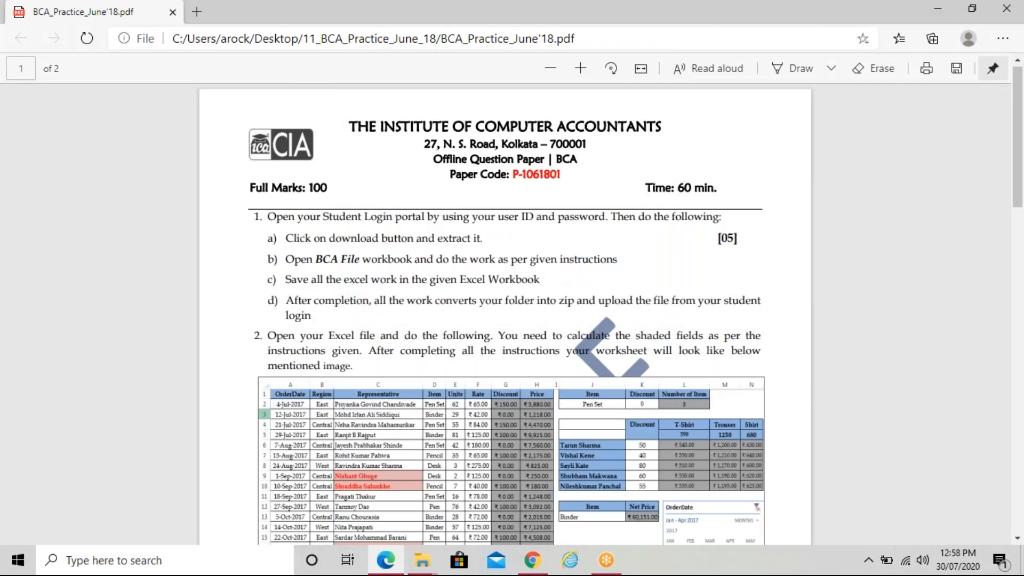
Read through the question paper zoomed in, then minimize it
scroll(511, 320, "down", 1)
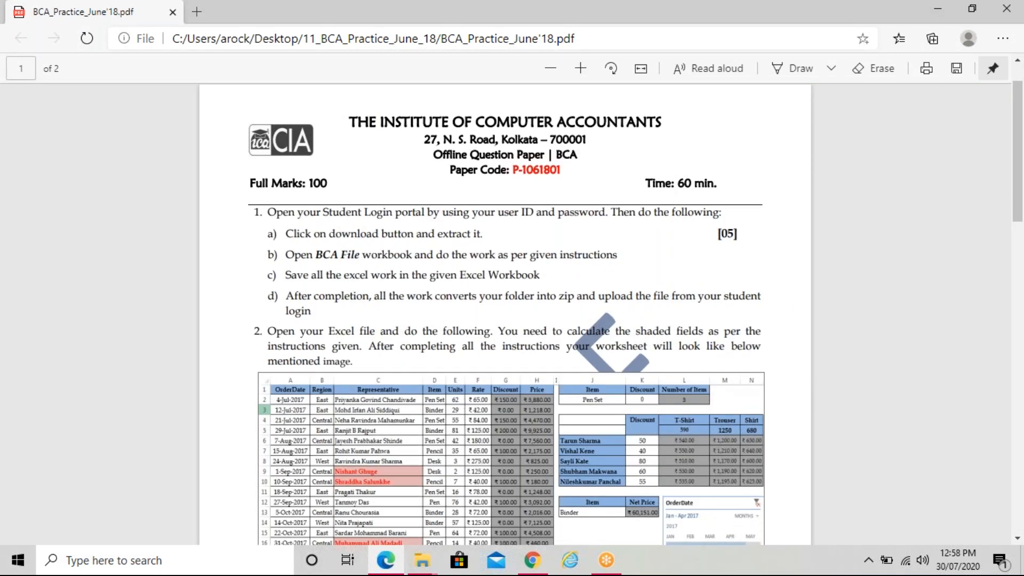
scroll(800, 313, "down", 3)
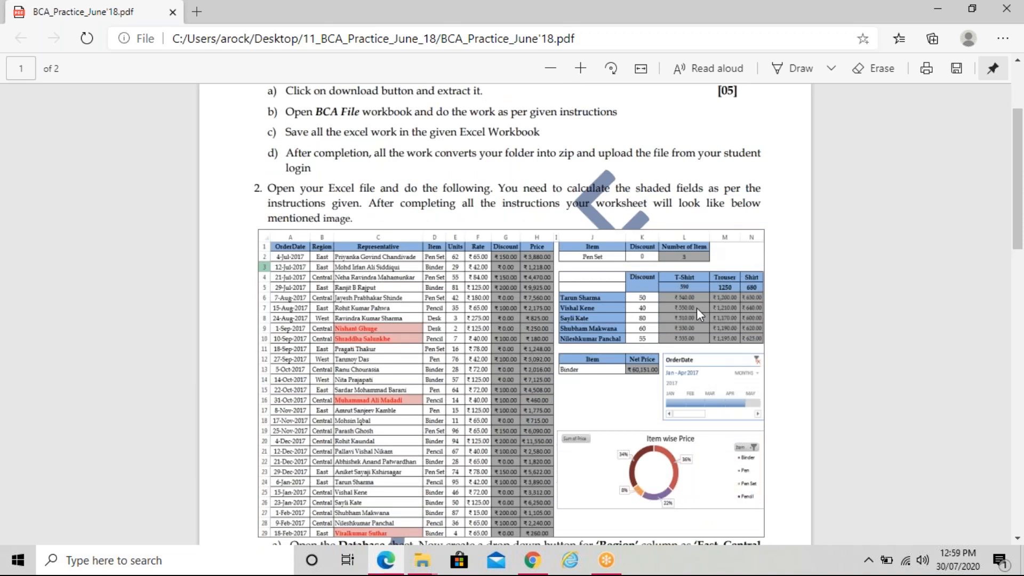
scroll(698, 315, "down", 3)
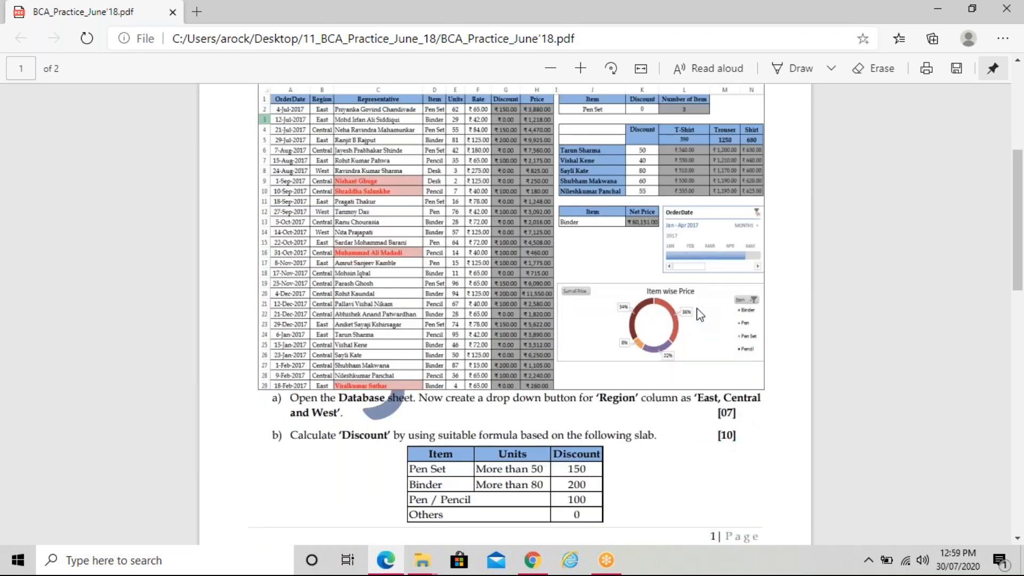
scroll(699, 315, "up", 5)
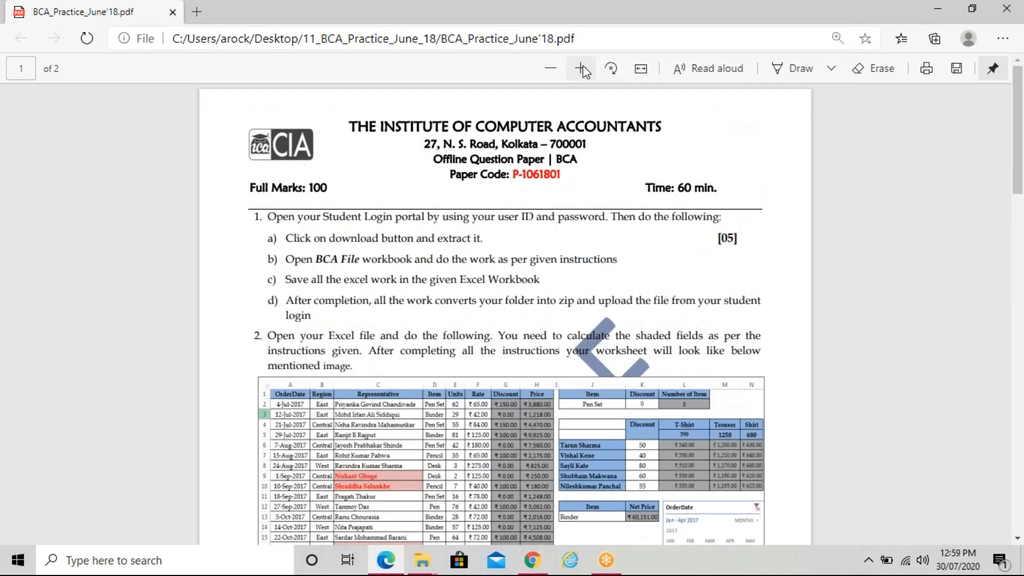
left_click(581, 68)
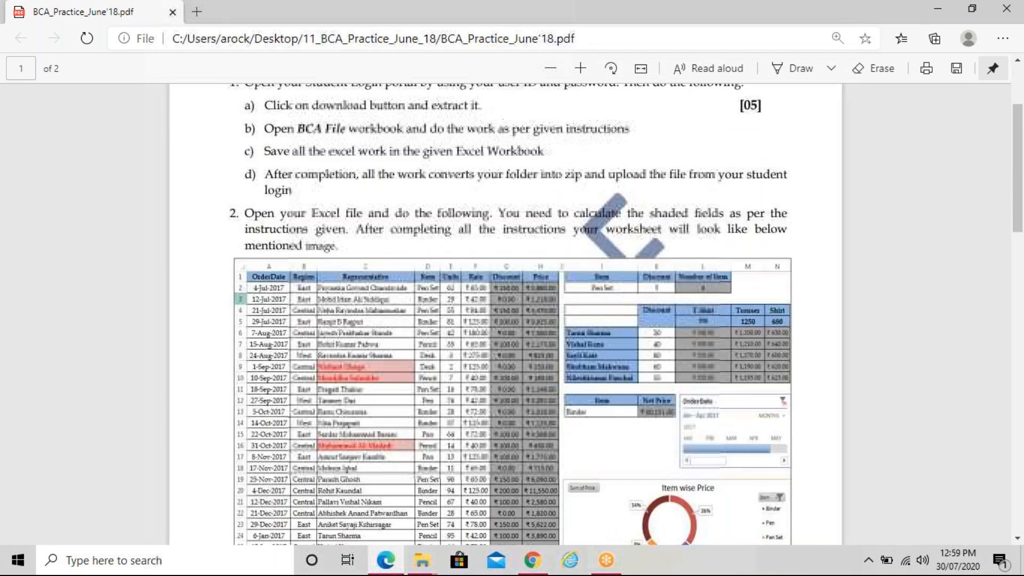
scroll(511, 315, "down", 3)
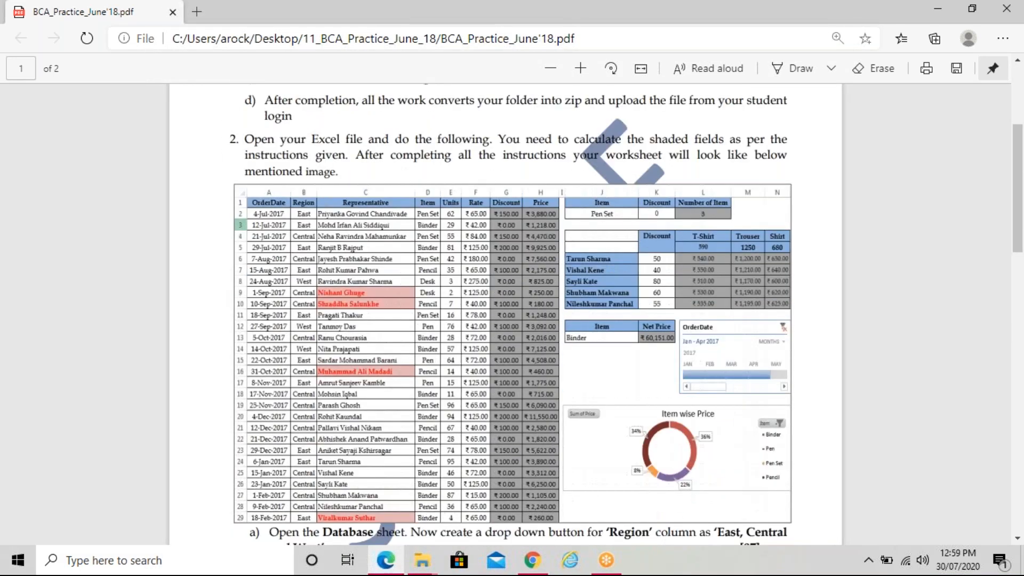
scroll(512, 315, "down", 3)
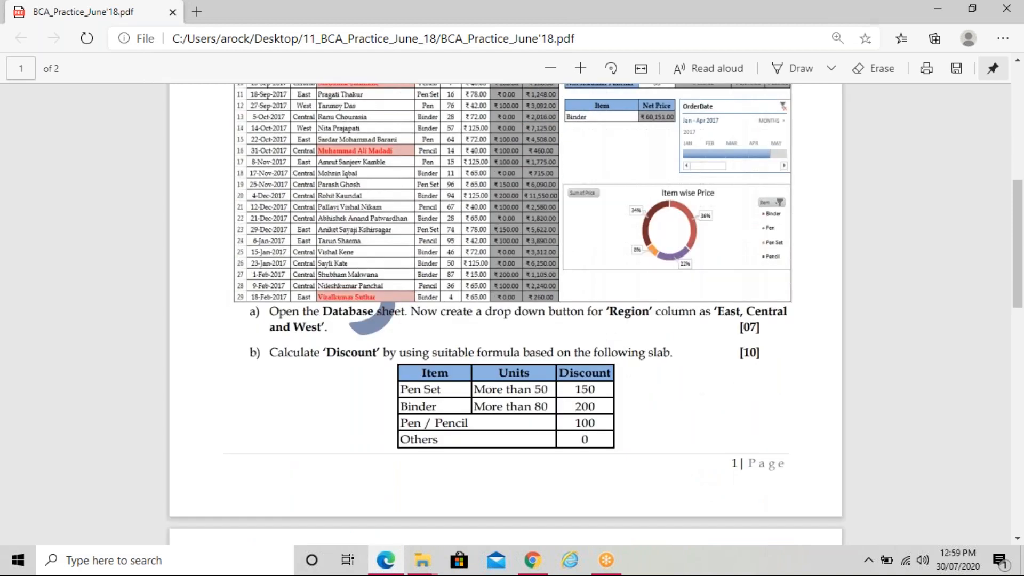
scroll(512, 315, "up", 9)
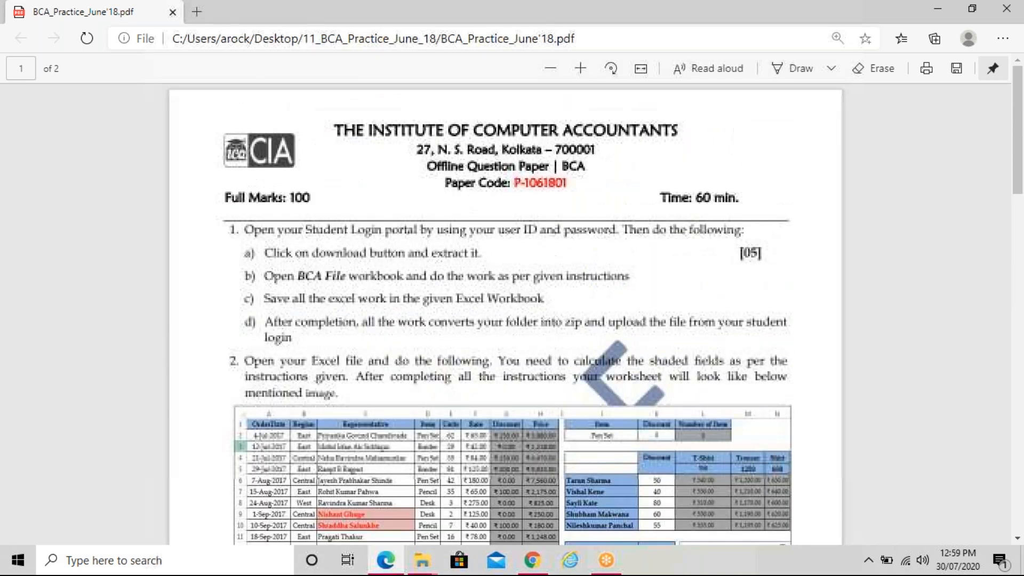
left_click(937, 9)
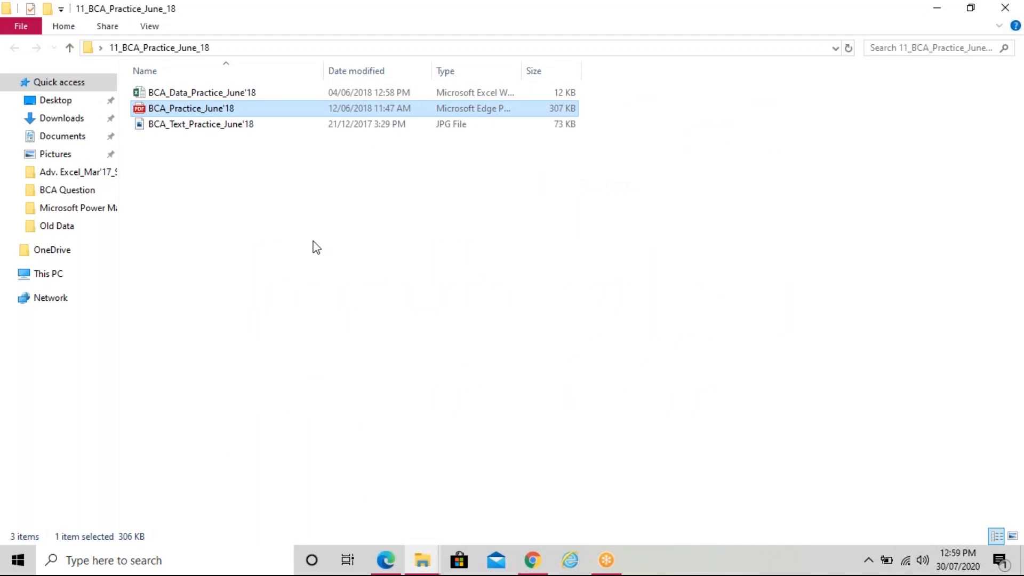
Open the BCA_Data_Practice_June'18 workbook, select Rate cell F13, and minimize Excel
double_click(265, 95)
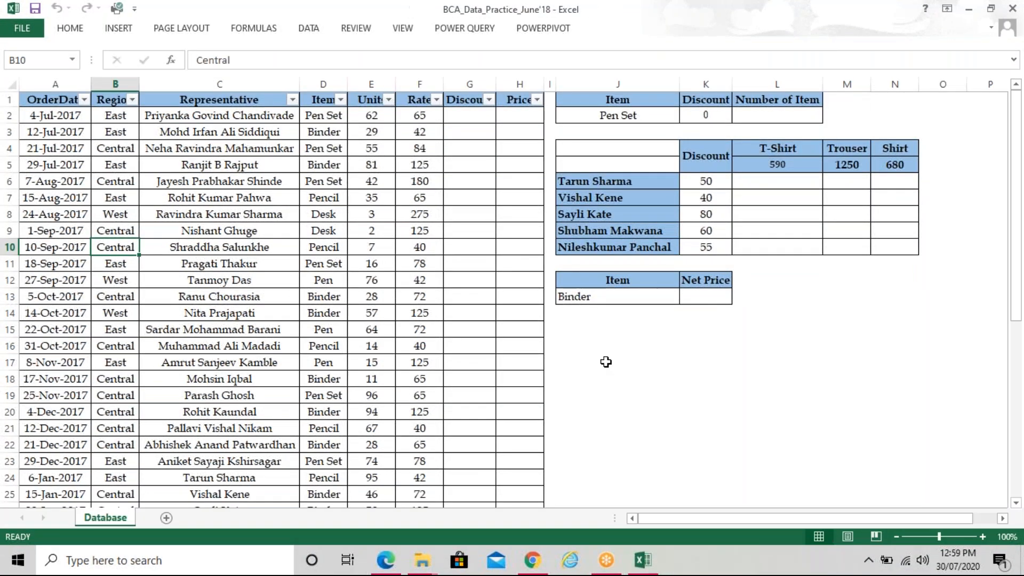
left_click(400, 302)
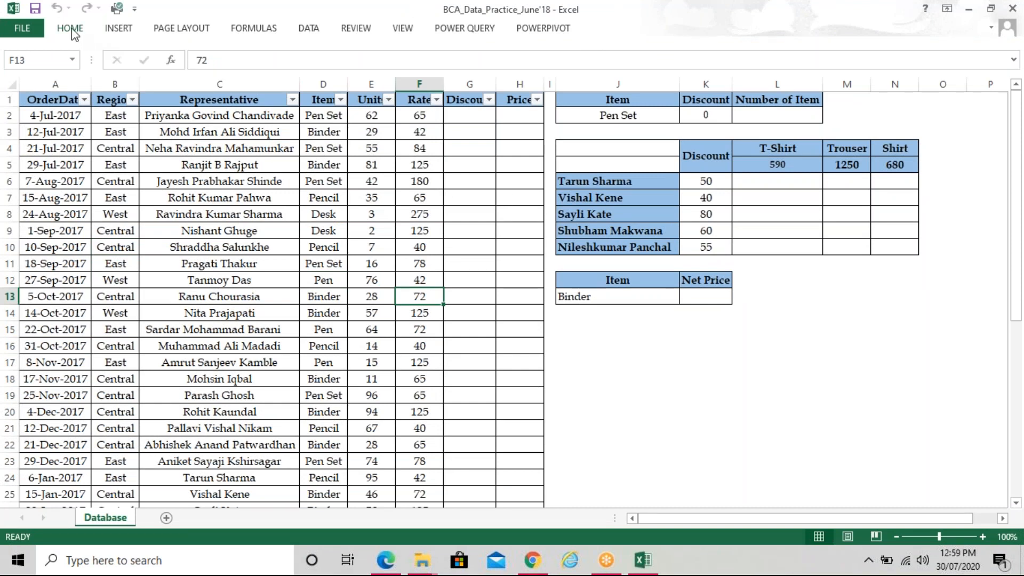
scroll(414, 288, "down", 14)
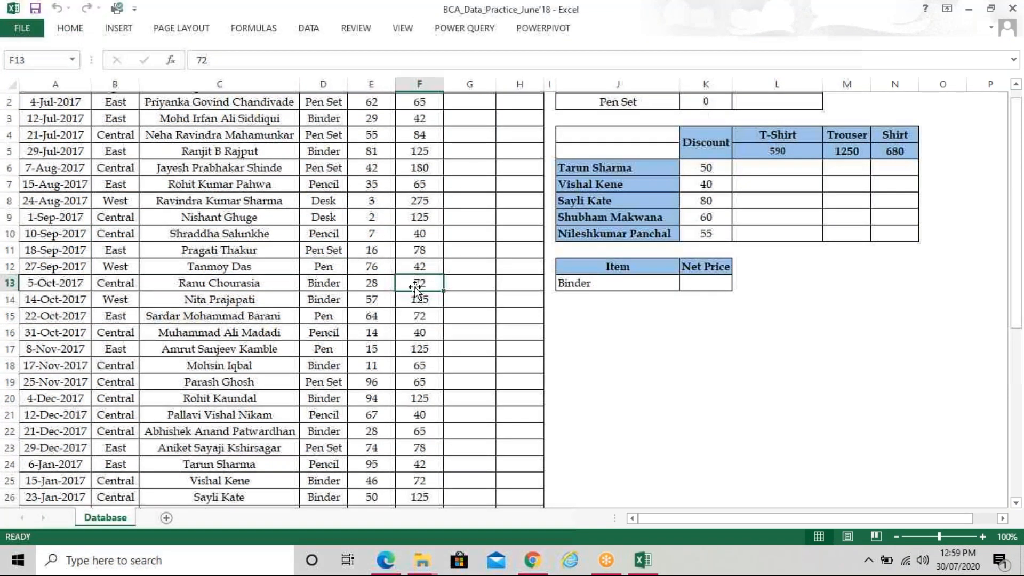
scroll(413, 290, "up", 14)
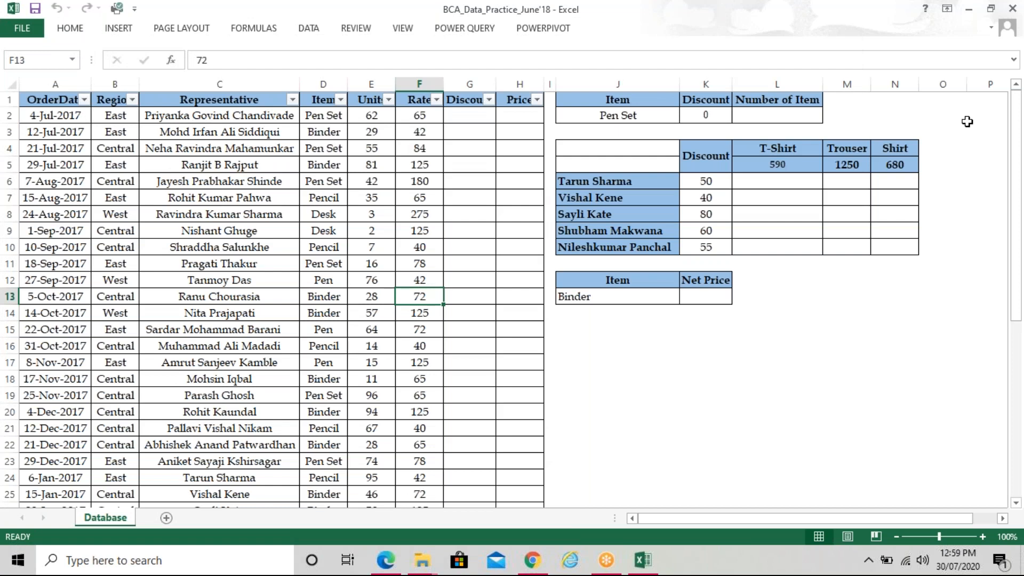
left_click(968, 9)
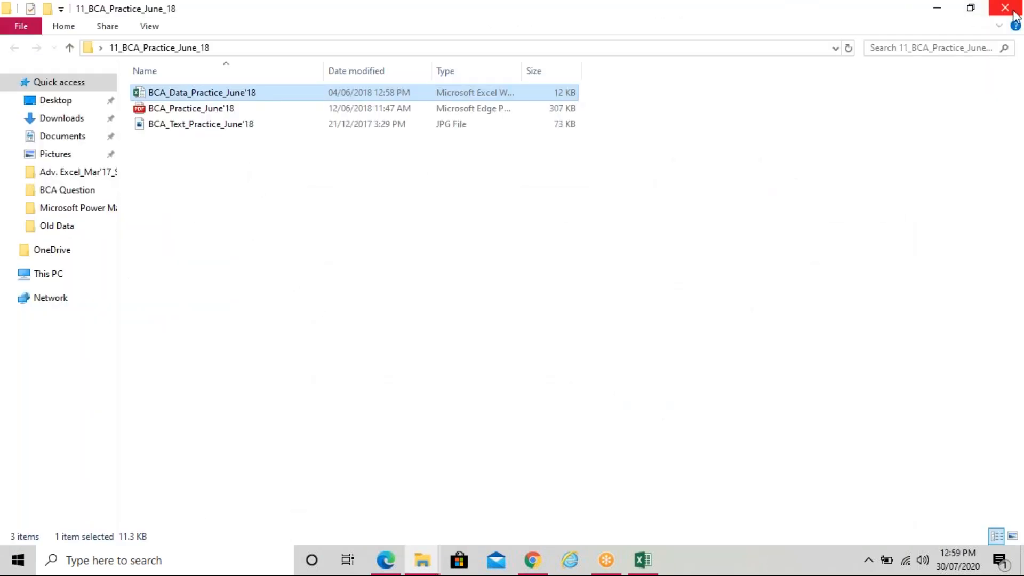
Close the practice folder window and the Downloads folder window
left_click(1013, 12)
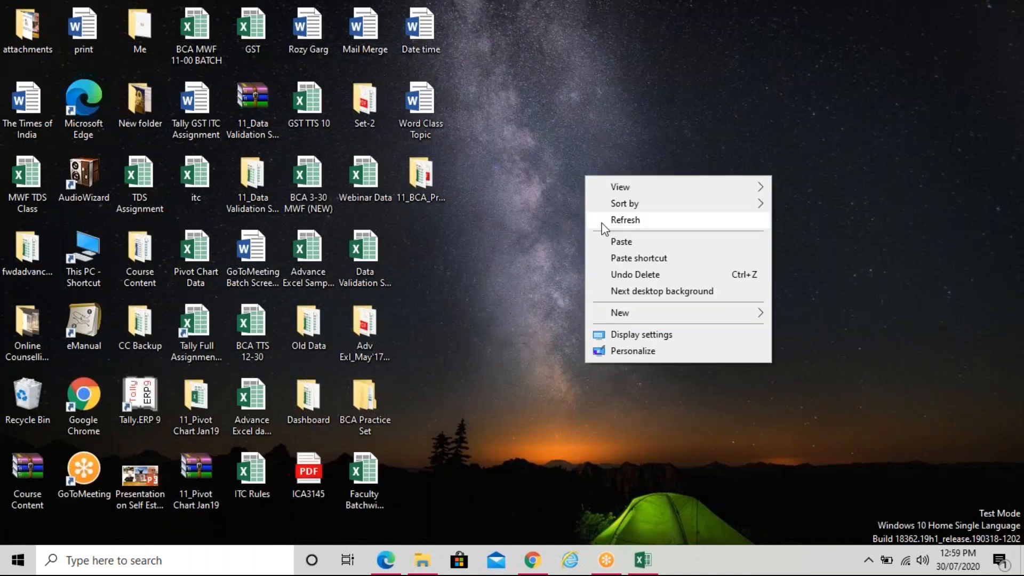
left_click(602, 224)
mouse_move(424, 569)
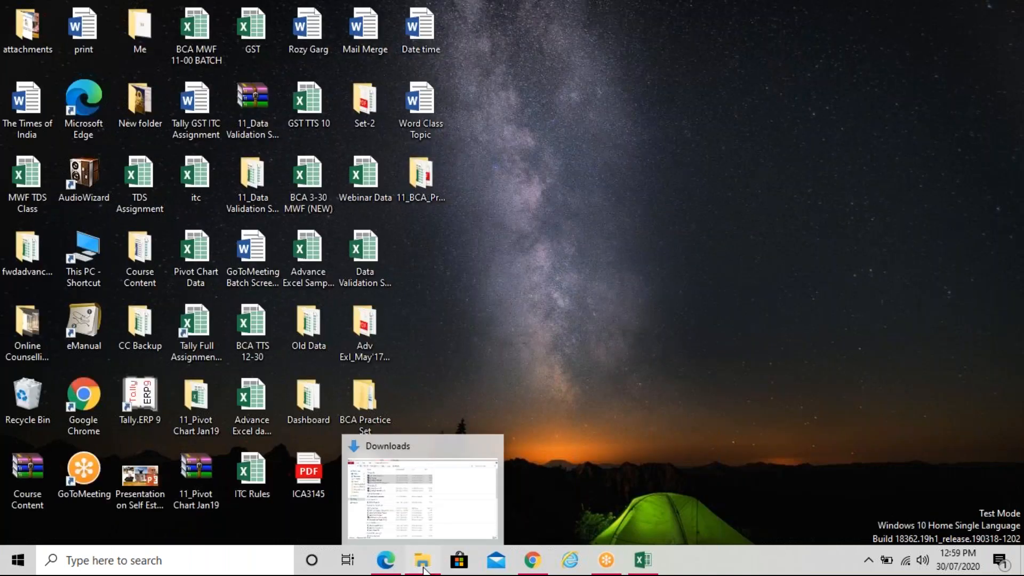
left_click(424, 569)
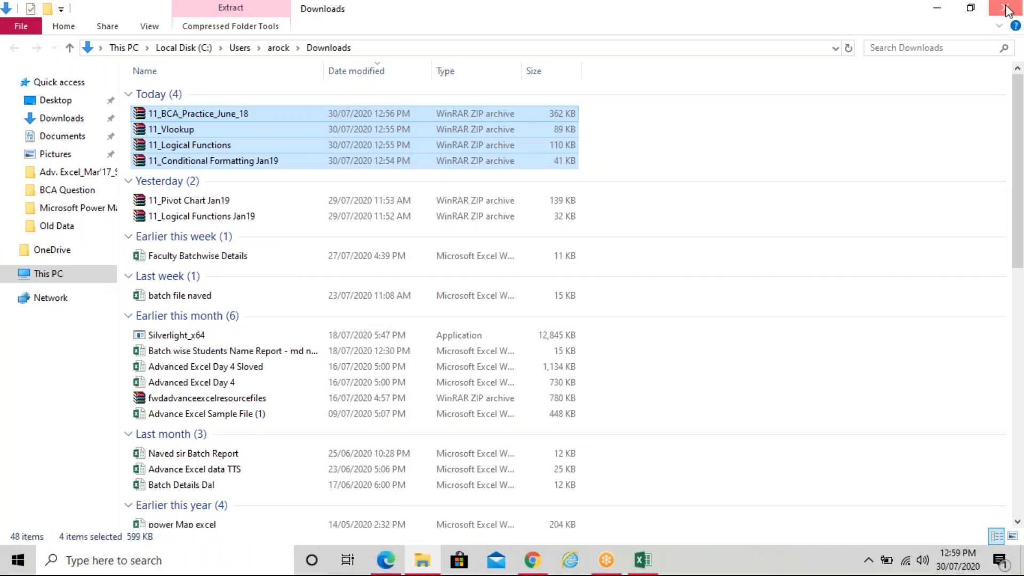
left_click(1007, 9)
Bring the question paper to the front and highlight the question 1 instructions
left_click(386, 560)
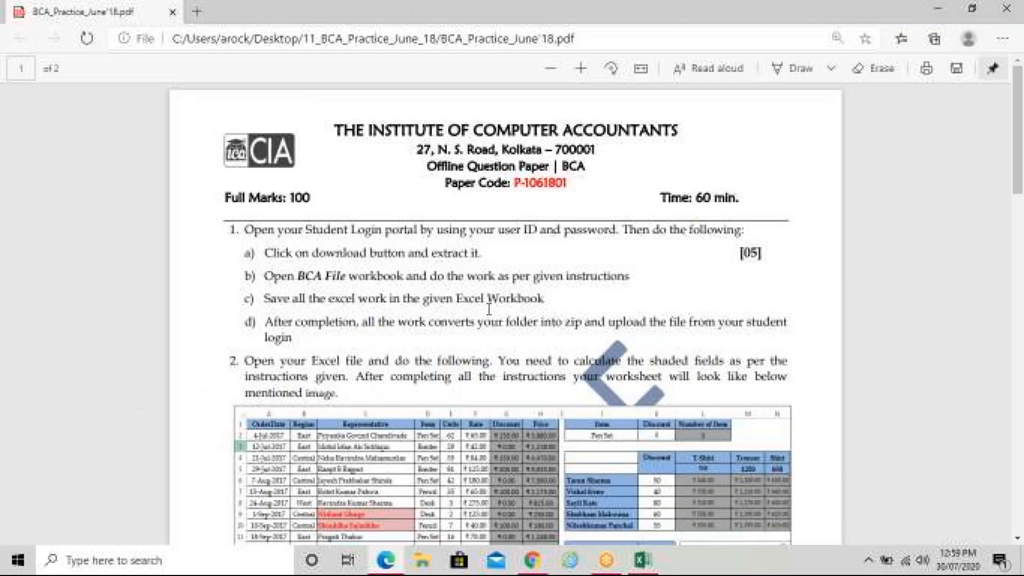
scroll(489, 300, "down", 2)
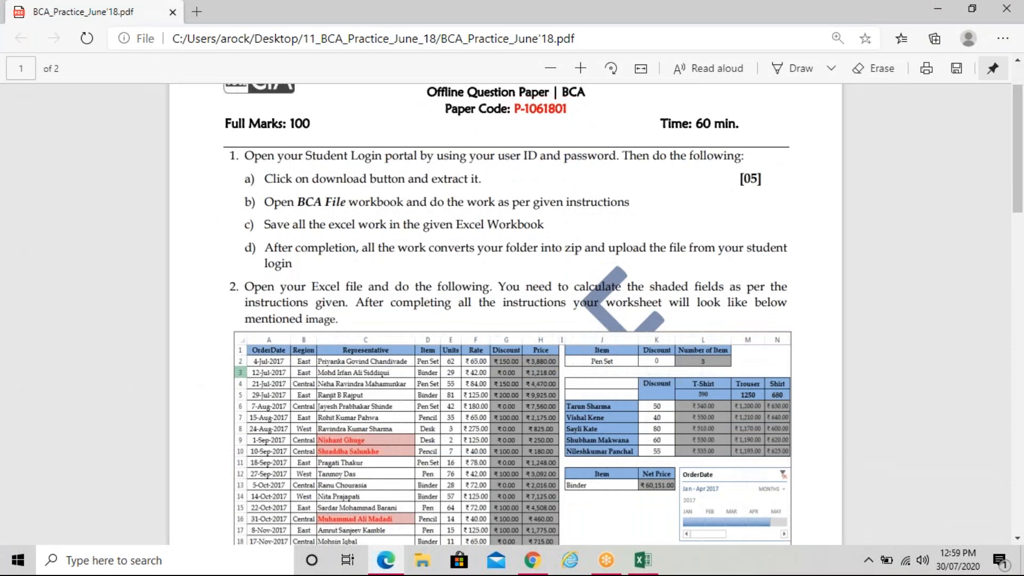
left_click_drag(308, 287, 249, 151)
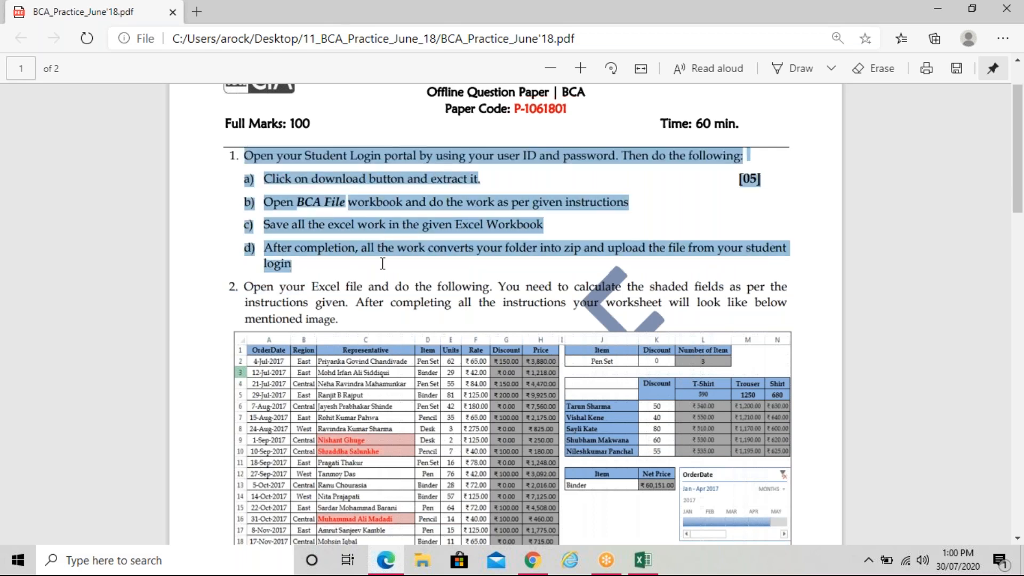
Scroll down to question 2 and its sample worksheet image, then zoom in
scroll(512, 314, "down", 1)
scroll(512, 314, "down", 3)
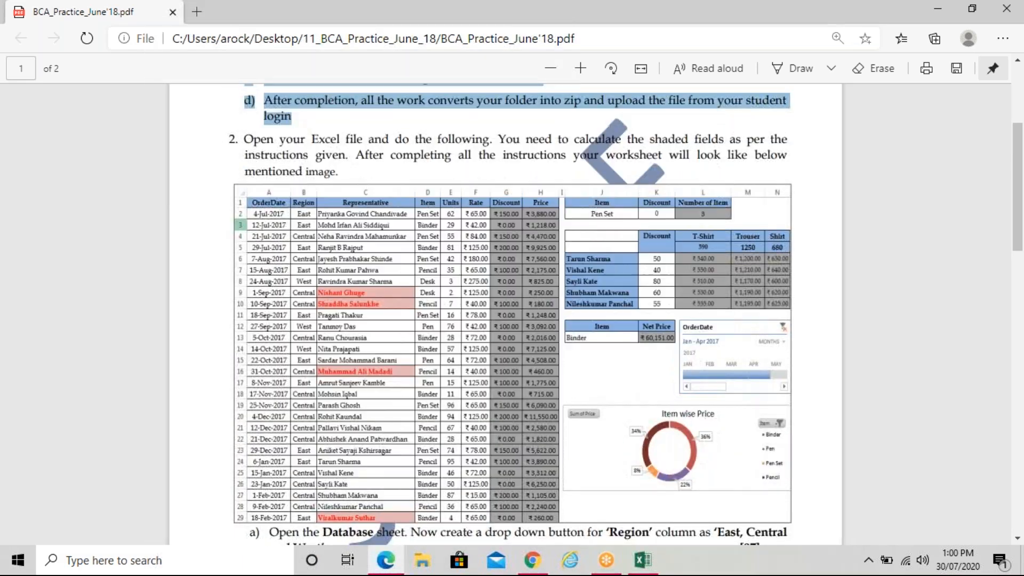
left_click(1017, 540)
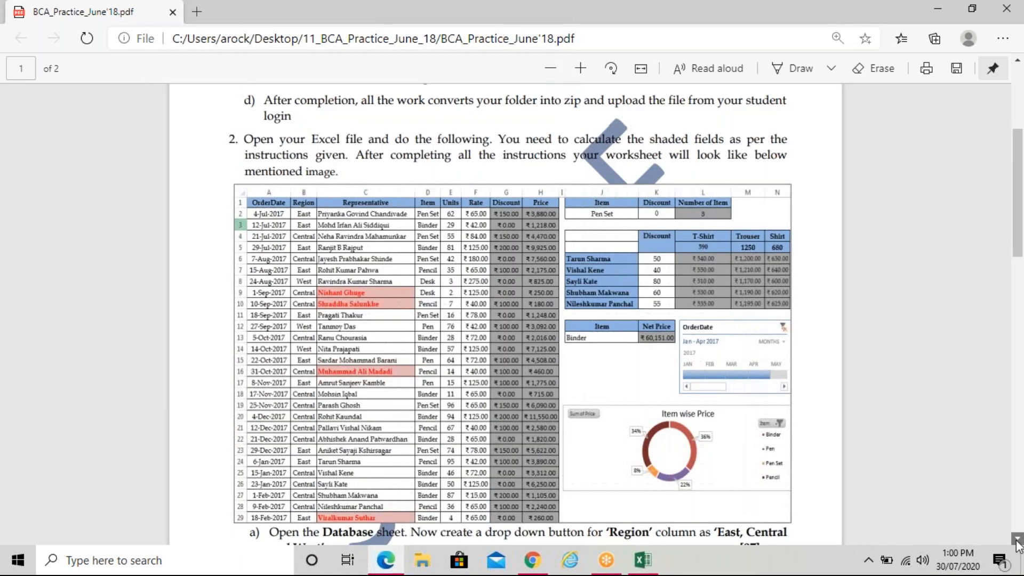
left_click(1017, 540)
scroll(1016, 207, "down", 1)
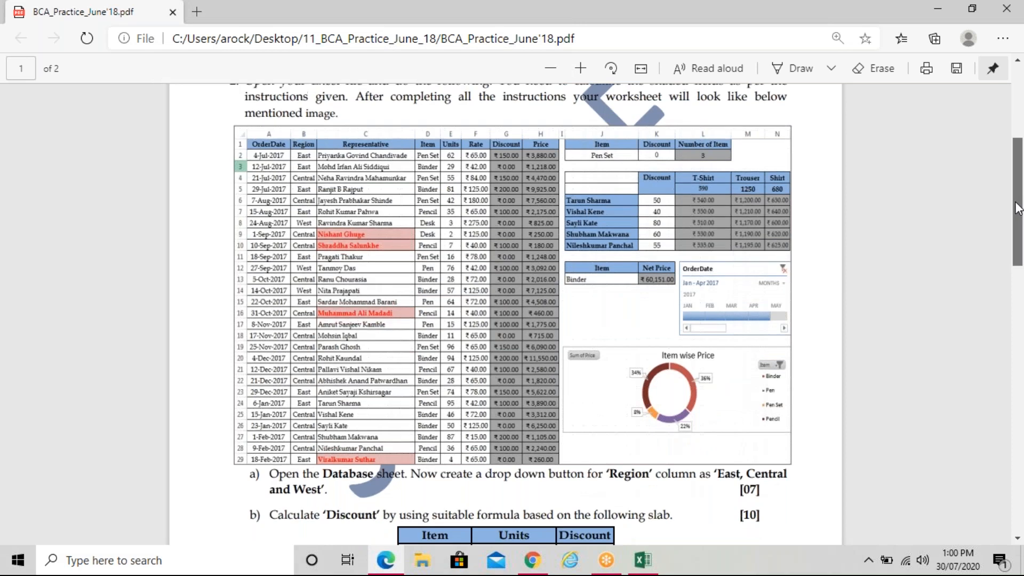
left_click_drag(1017, 208, 921, 202)
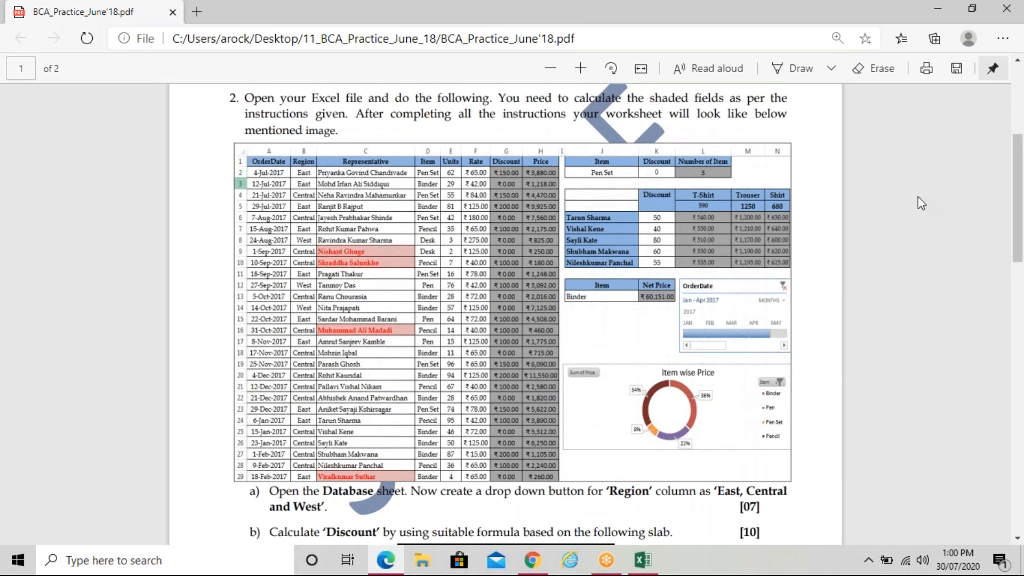
left_click(583, 68)
left_click_drag(1020, 232, 1021, 229)
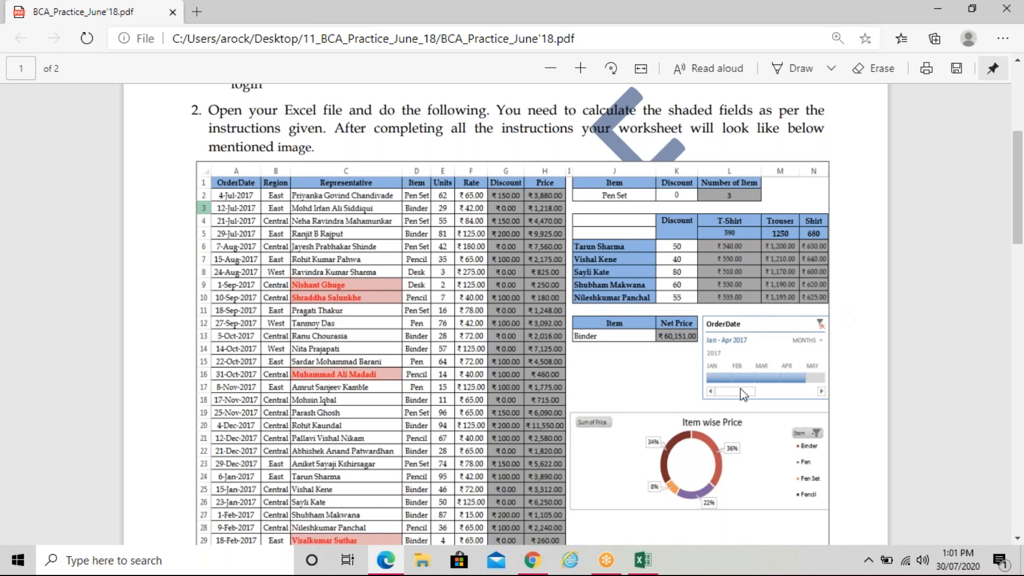
Glance at the Excel workbook, then scroll the question paper to the Discount slab table
left_click(643, 560)
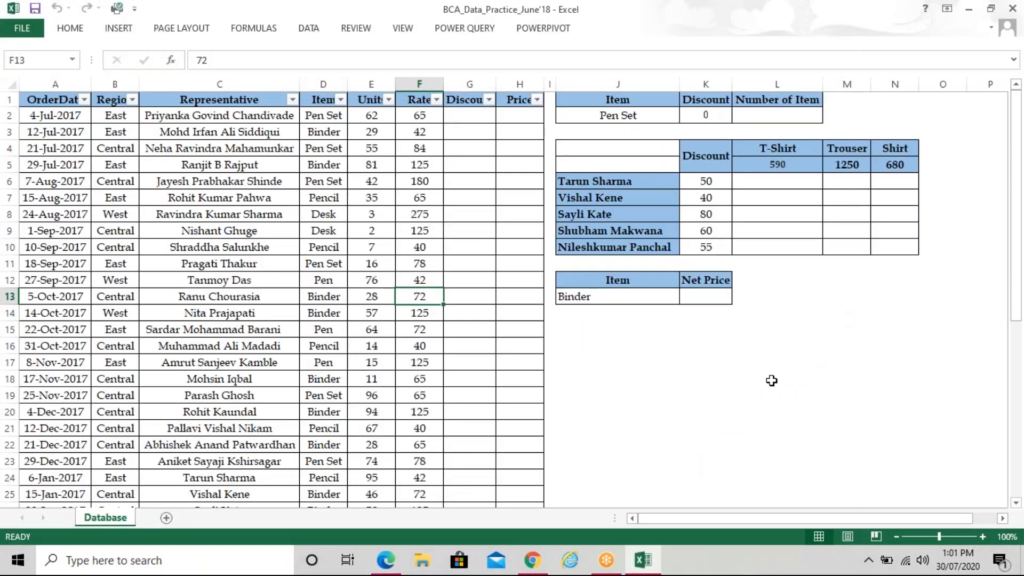
left_click(386, 560)
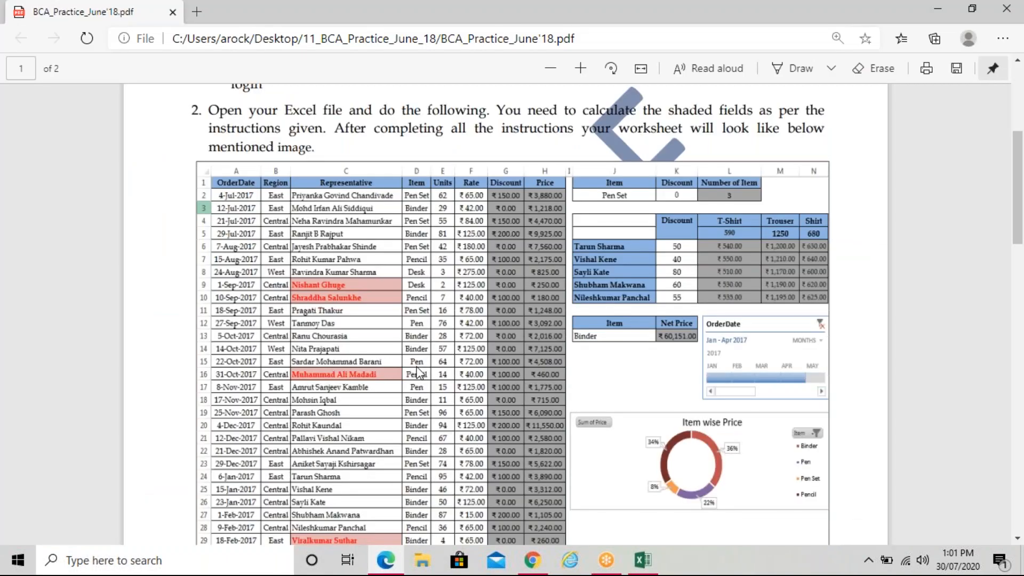
scroll(419, 372, "down", 6)
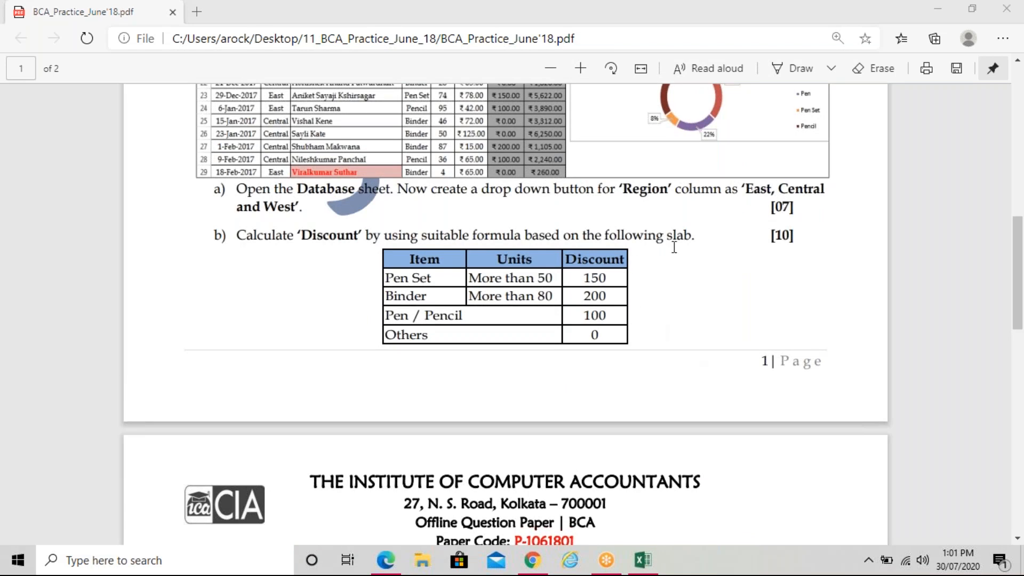
Open the Windows Wi-Fi network list beside the question paper's Discount slab table
left_click_drag(667, 247, 674, 247)
left_click(906, 561)
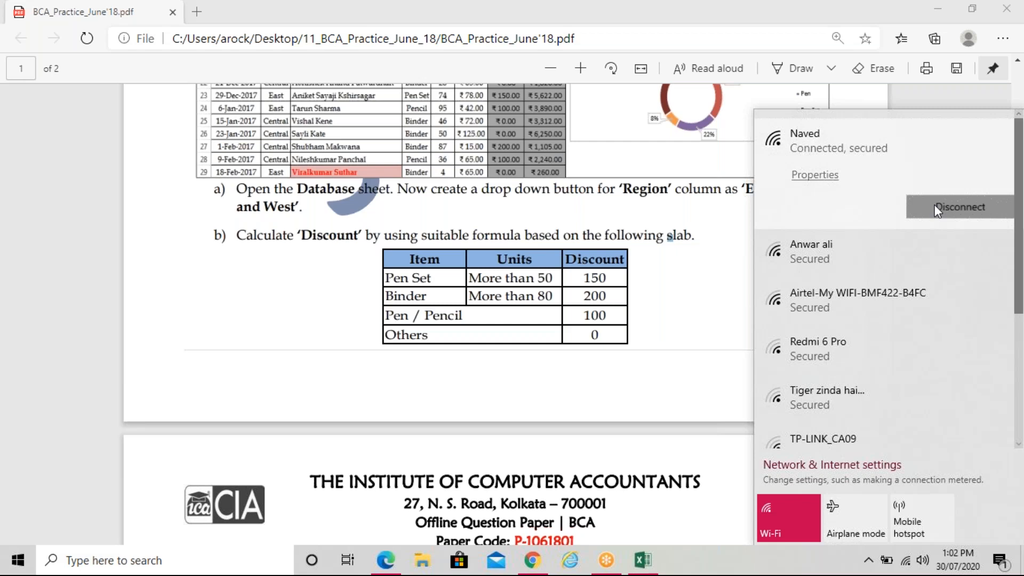
left_click(934, 204)
left_click(720, 244)
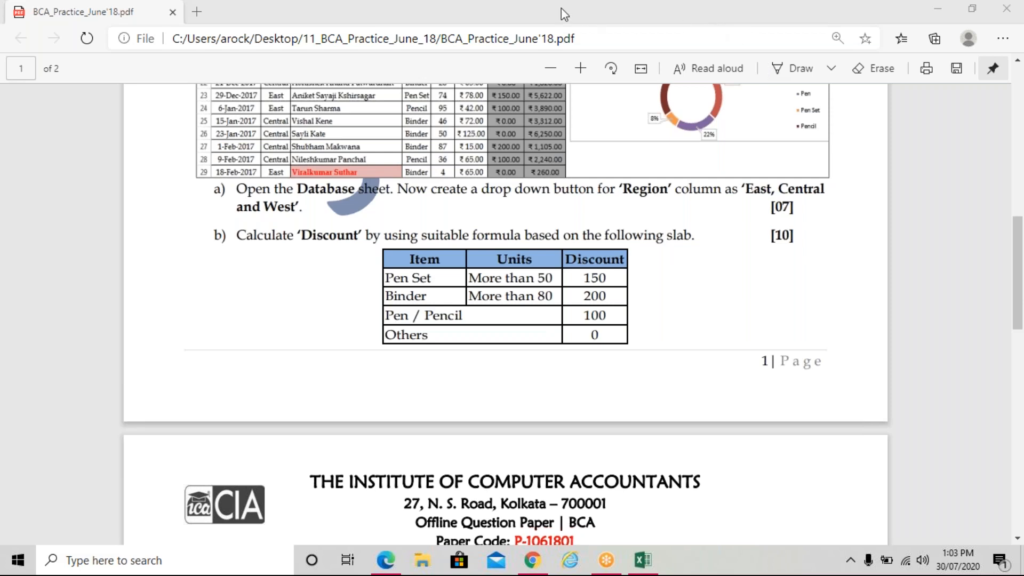
left_click(720, 279)
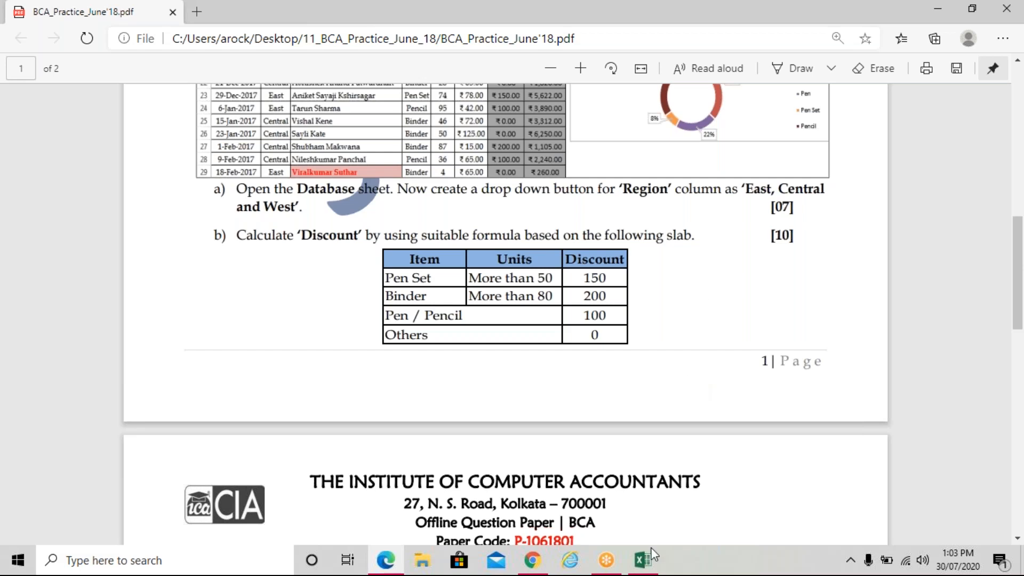
mouse_move(649, 555)
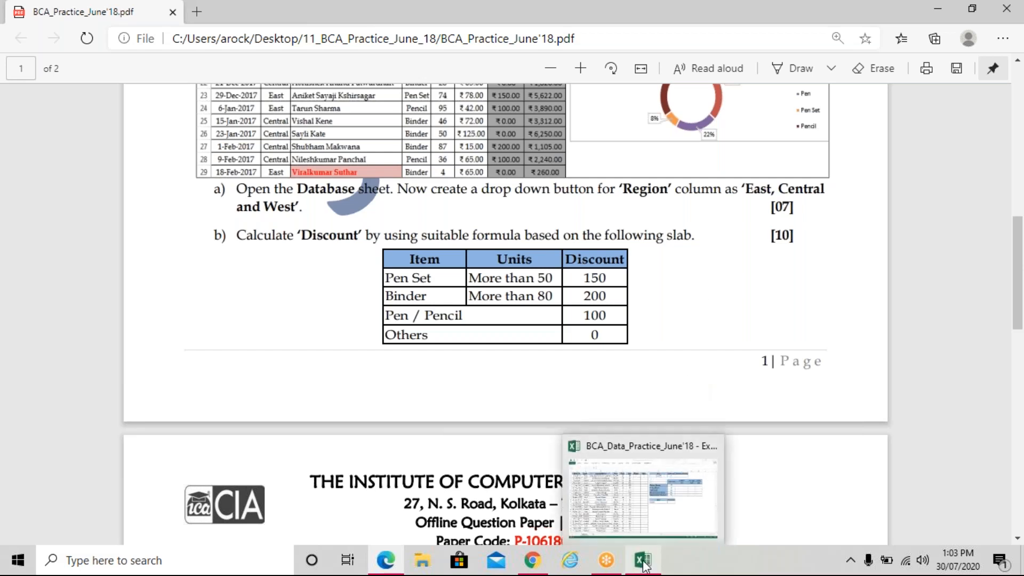
Bring the Excel Database sheet forward and remove the filter arrows from the header row
left_click(644, 566)
left_click(306, 34)
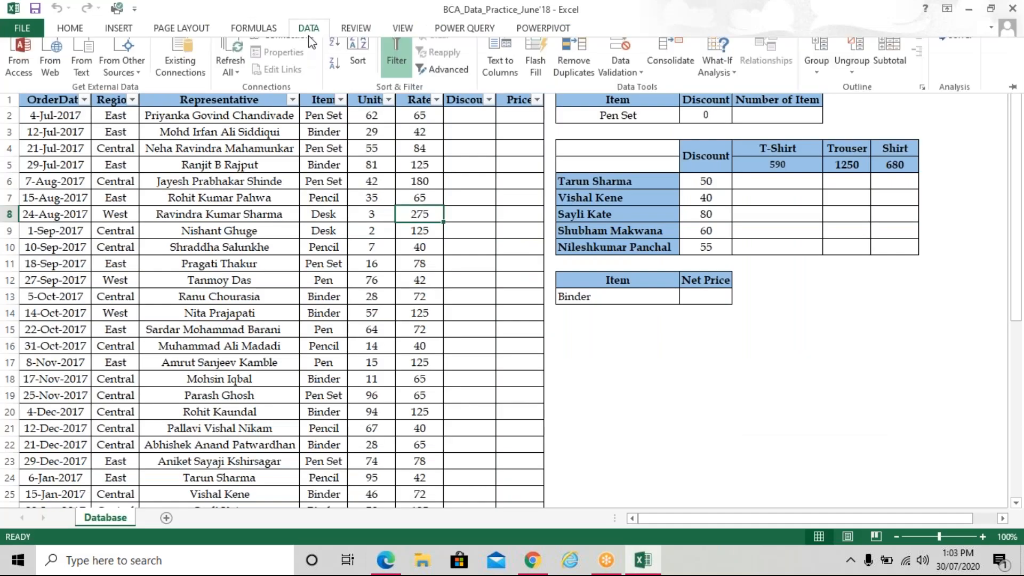
left_click(396, 58)
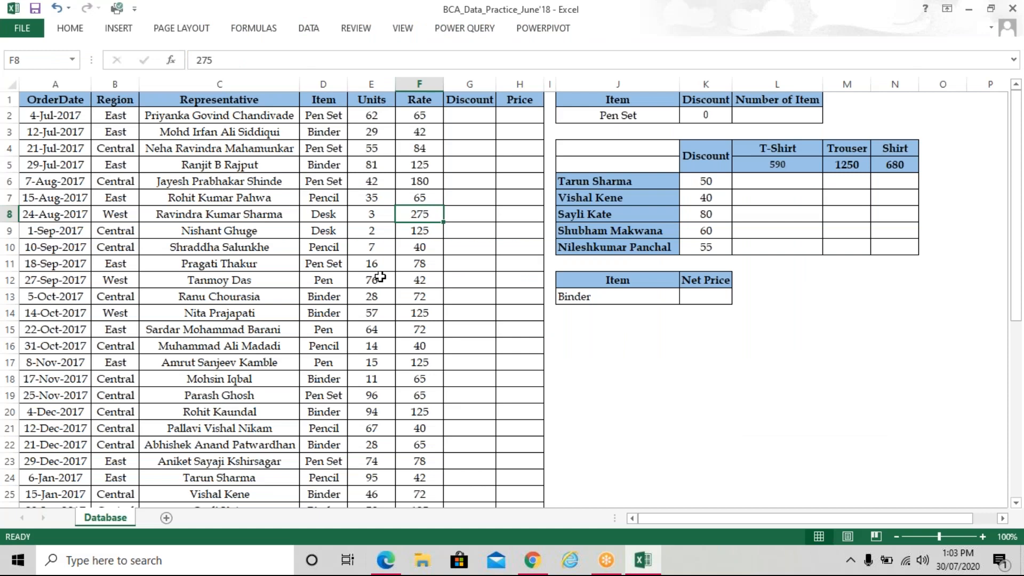
Widen the Region column slightly and select the Region entries from B2 downward
left_click(380, 277)
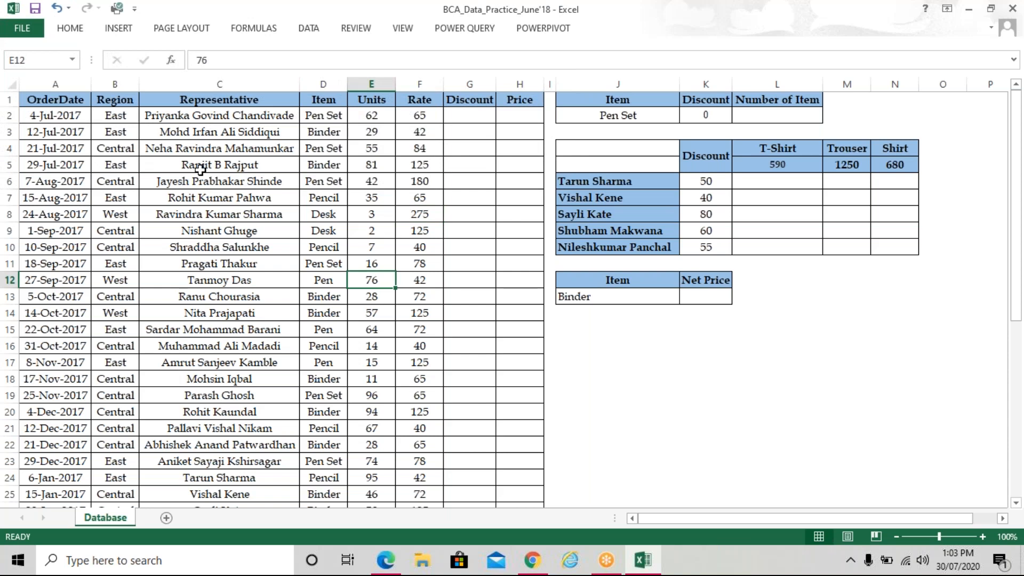
left_click(115, 231)
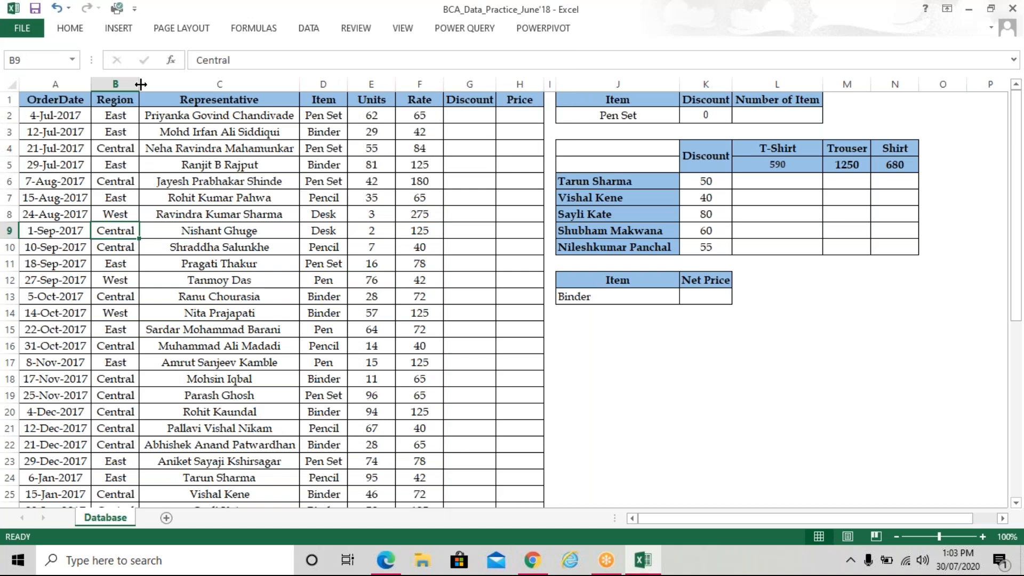
left_click_drag(140, 84, 151, 84)
left_click(244, 264)
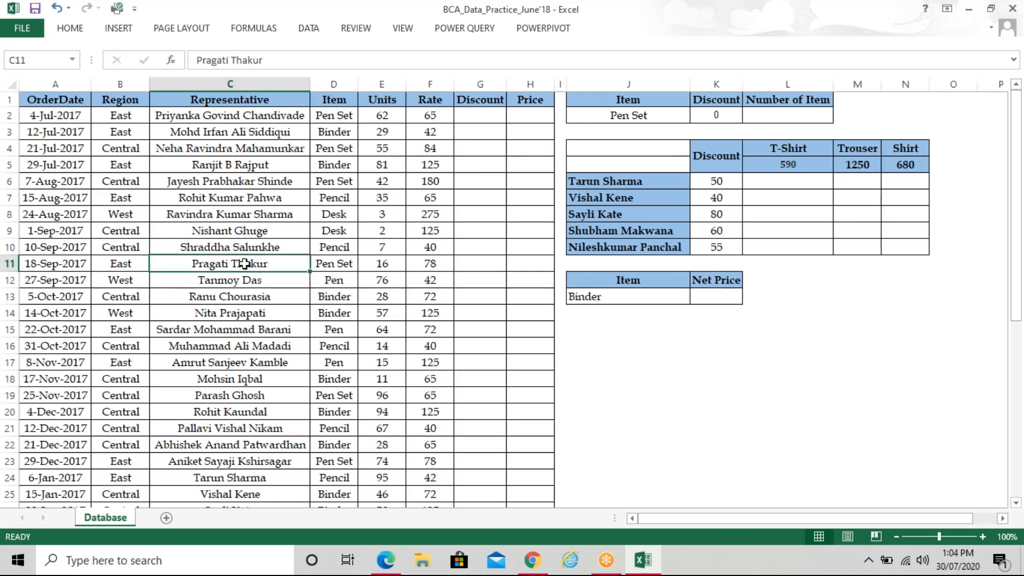
left_click_drag(120, 115, 120, 483)
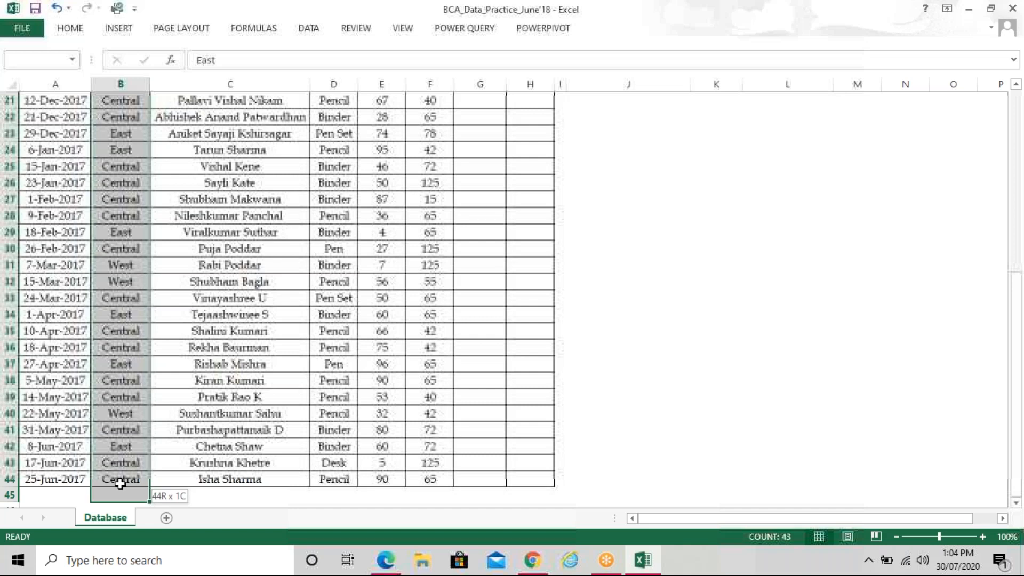
Pin the ribbon and restrict the Region cells to a validation list of East, Central, West
left_click_drag(120, 483, 120, 483)
scroll(276, 214, "up", 7)
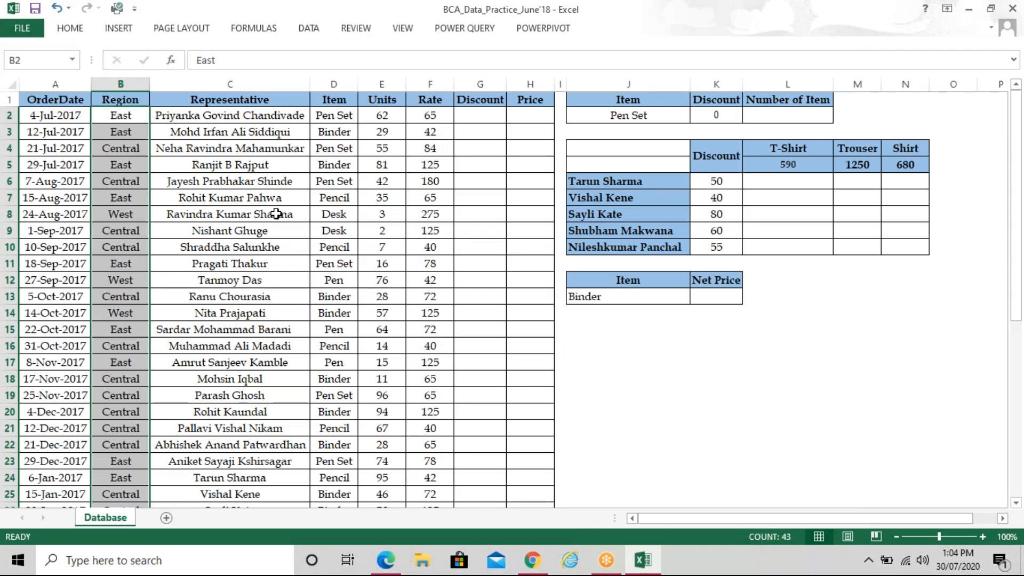
key("ctrl+F1")
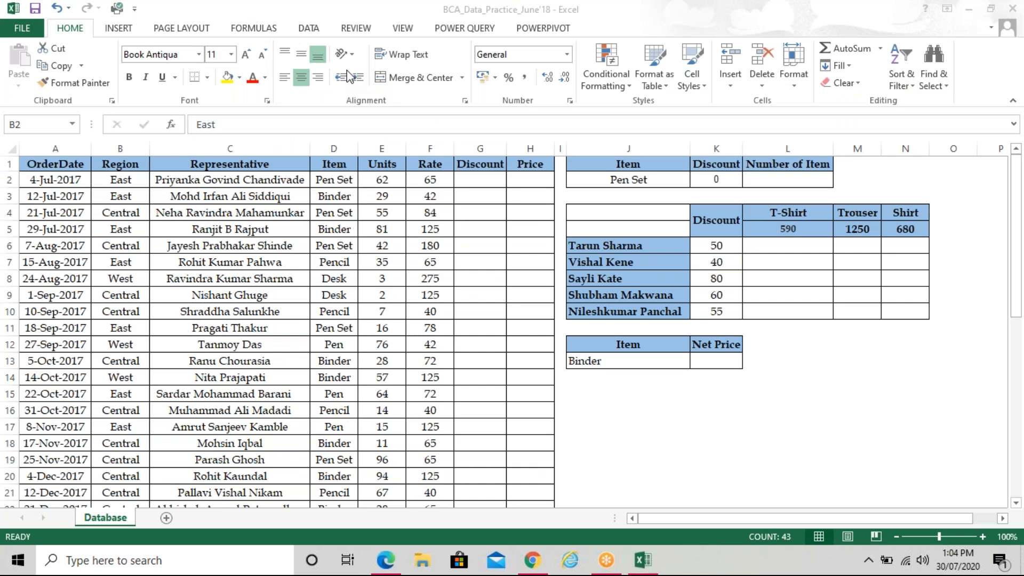
key("alt+a")
key("v")
key("v")
key("alt+s")
type("East,Central")
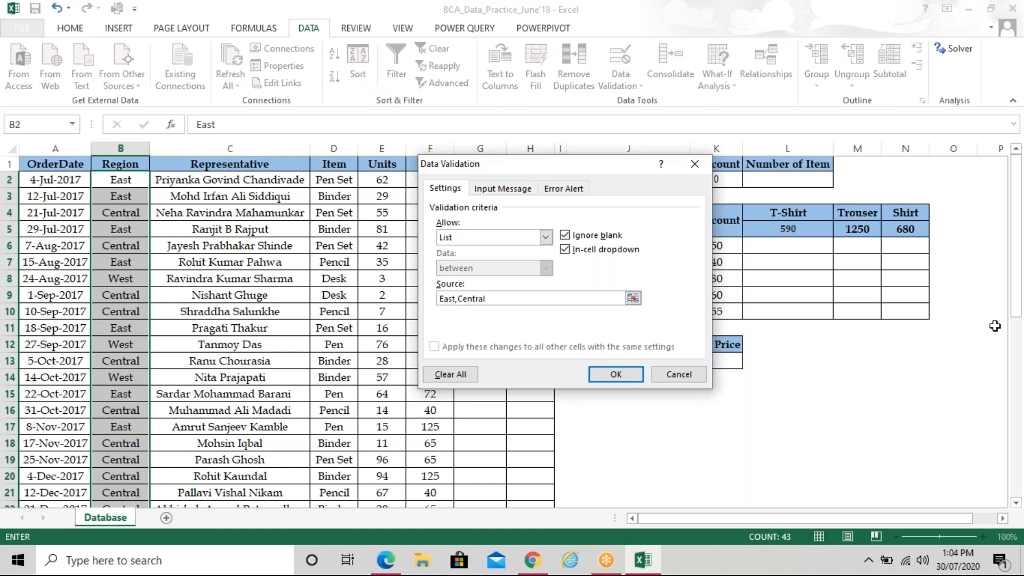
type(",West")
left_click(616, 376)
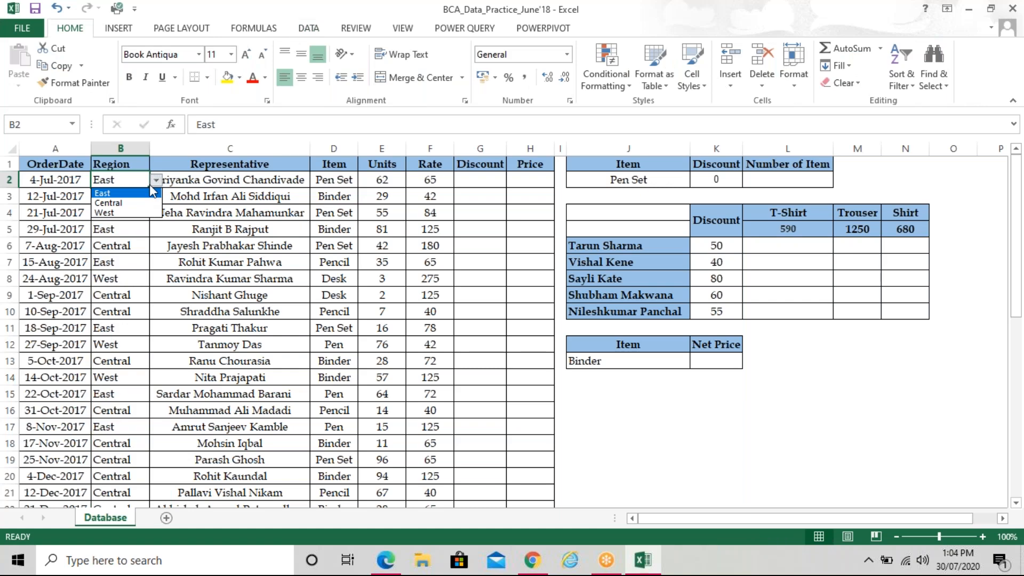
Left-align the Region entries and check that B5 offers the dropdown
key("Escape")
left_click(132, 226)
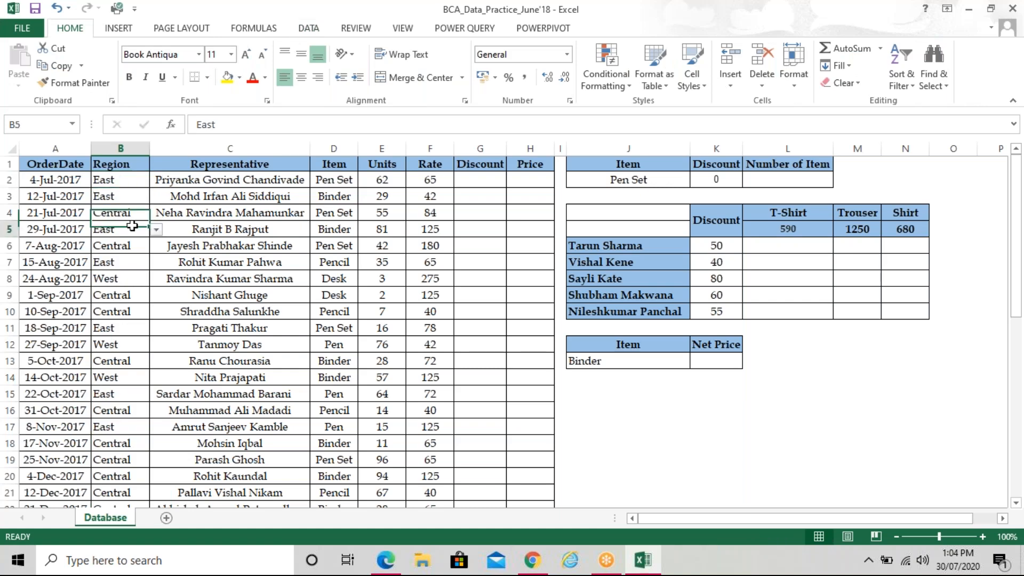
left_click(219, 262)
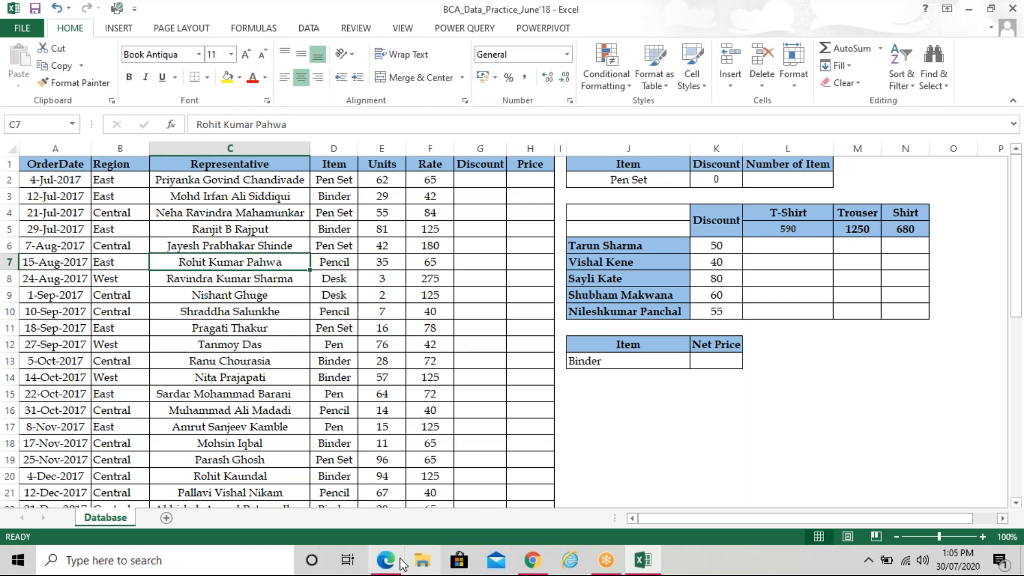
Bring the question paper PDF forward and scroll to the Discount slab table, briefly highlighting it
mouse_move(399, 564)
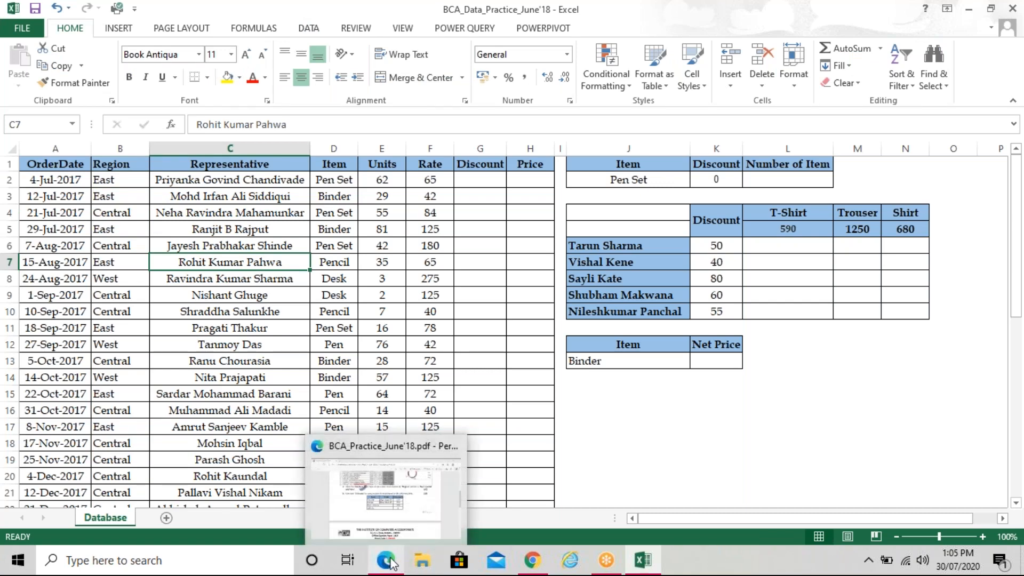
left_click(392, 564)
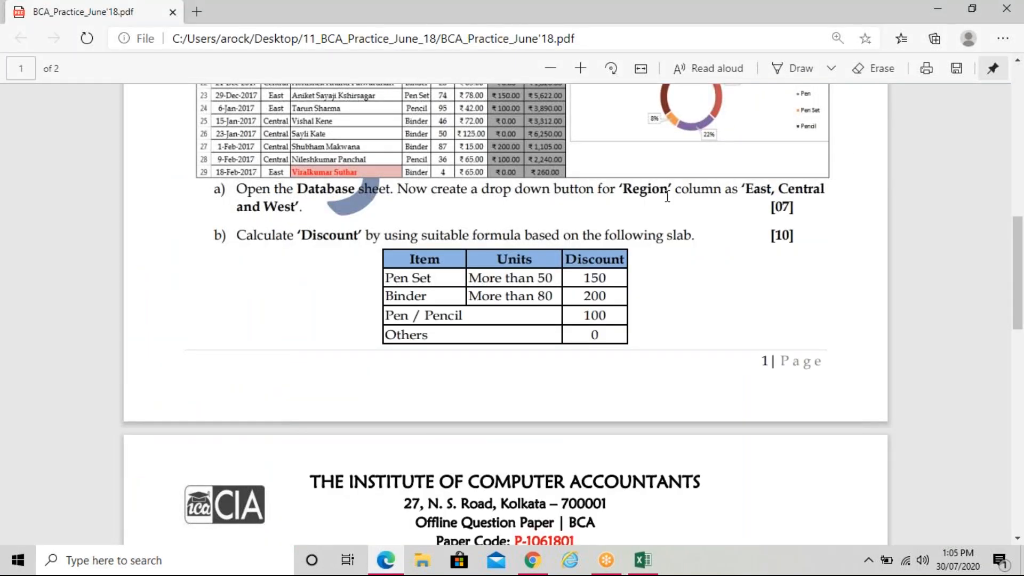
scroll(667, 196, "down", 1)
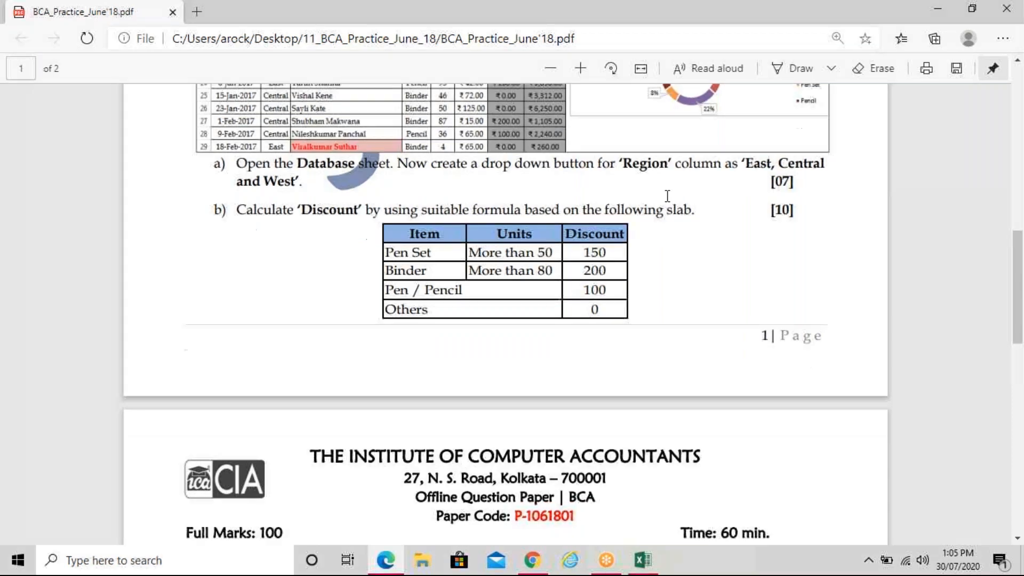
scroll(667, 196, "down", 1)
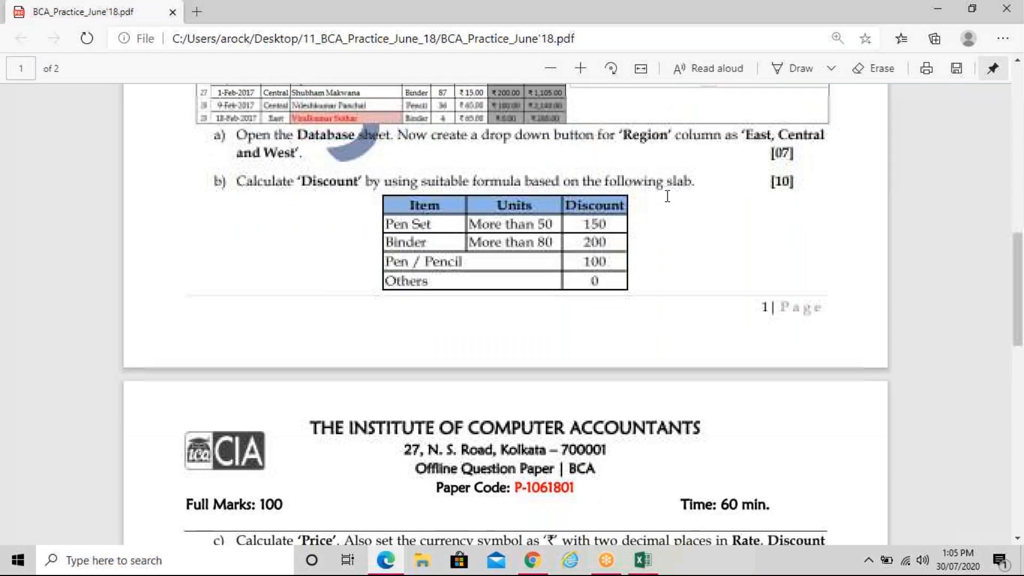
scroll(667, 196, "down", 1)
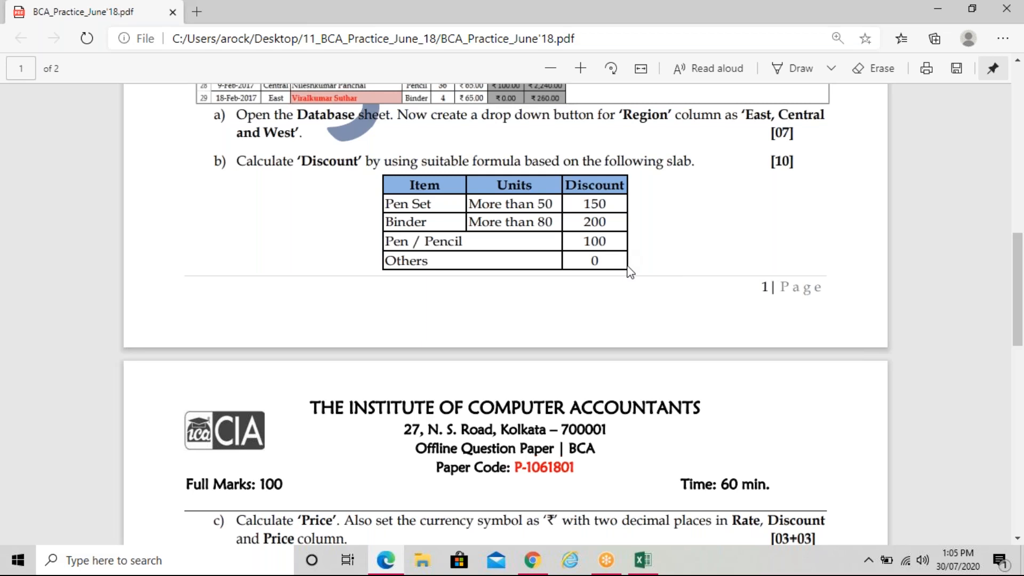
left_click_drag(479, 221, 571, 271)
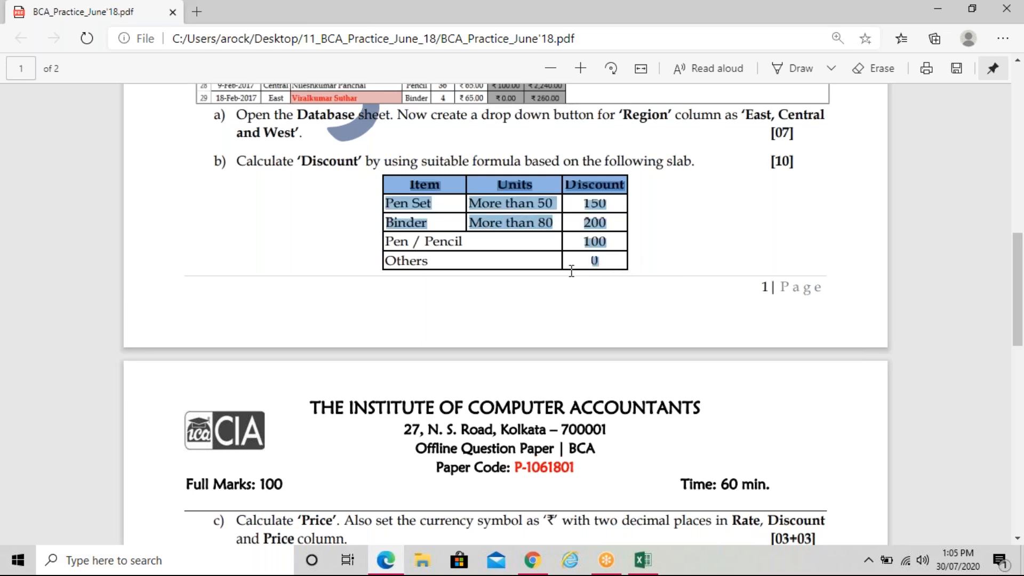
left_click(688, 213)
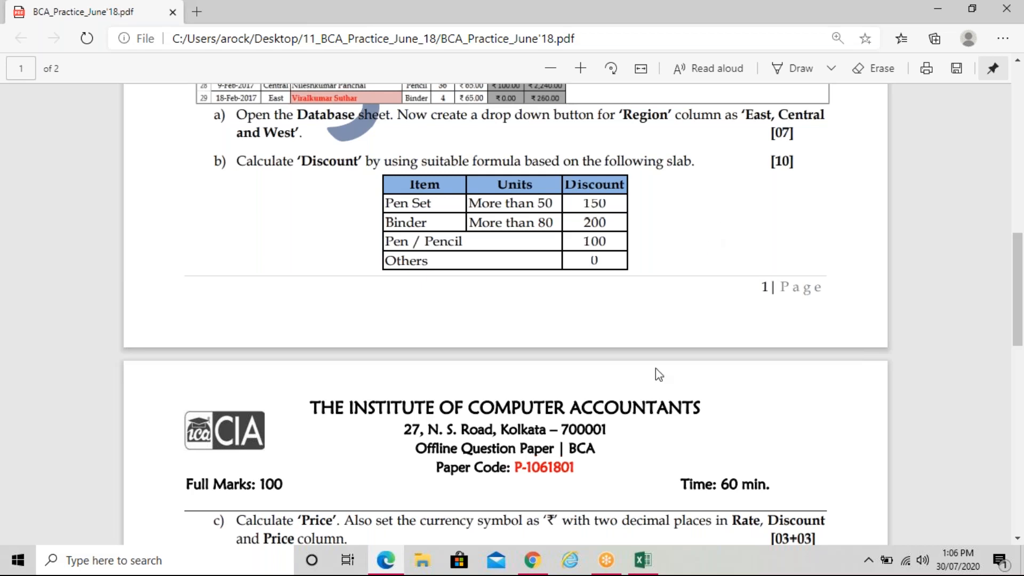
mouse_move(656, 568)
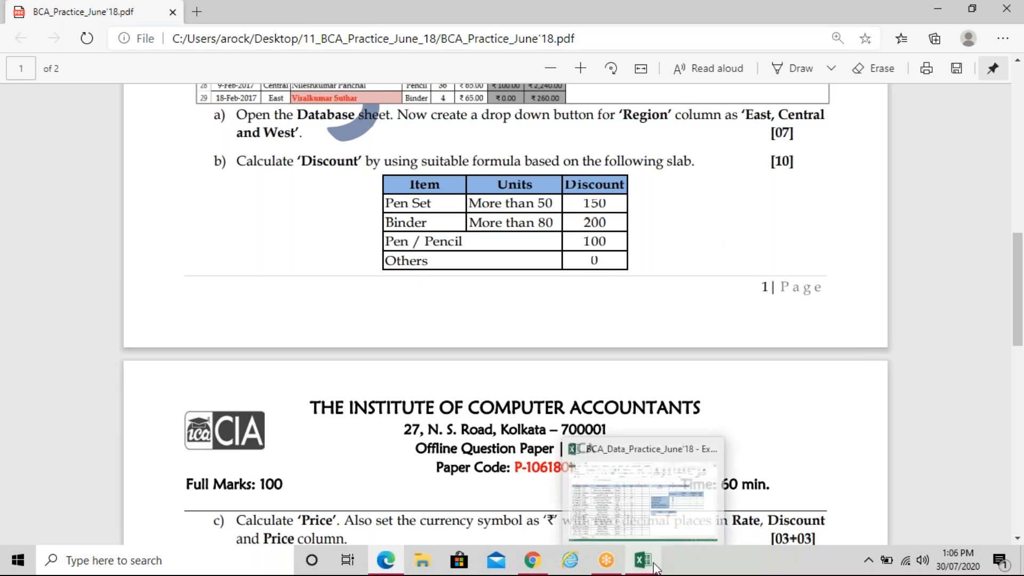
Start the G2 Discount formula: =IF(AND(D2="pen set",E2>50),150, for Pen Set
left_click(651, 567)
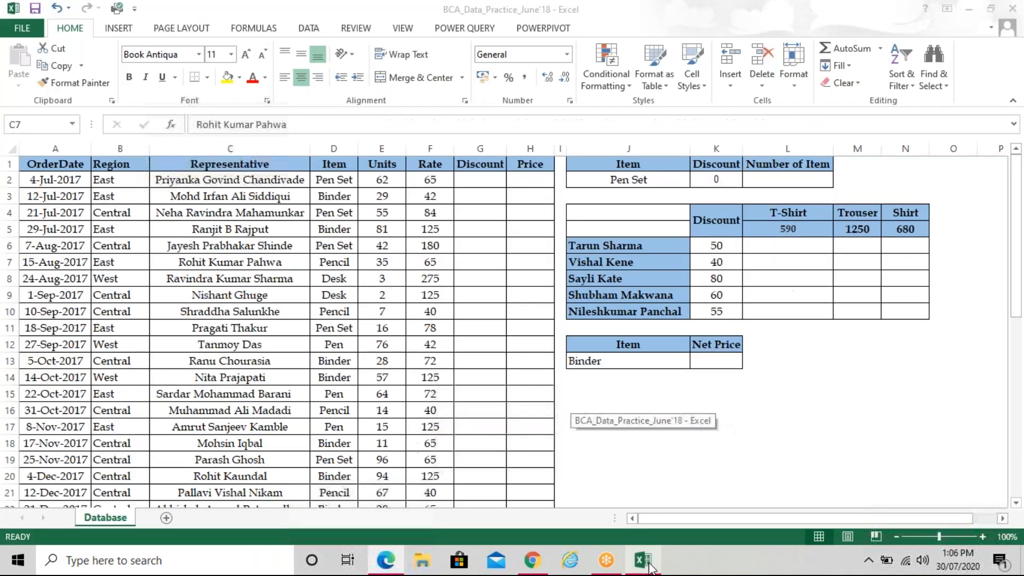
left_click(484, 184)
type("=IF(and")
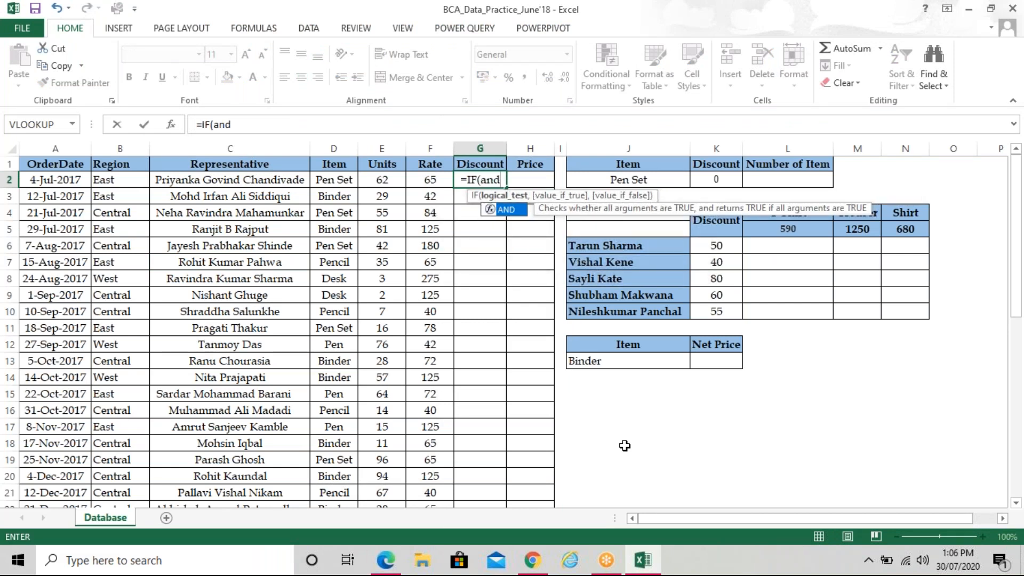
key("Tab")
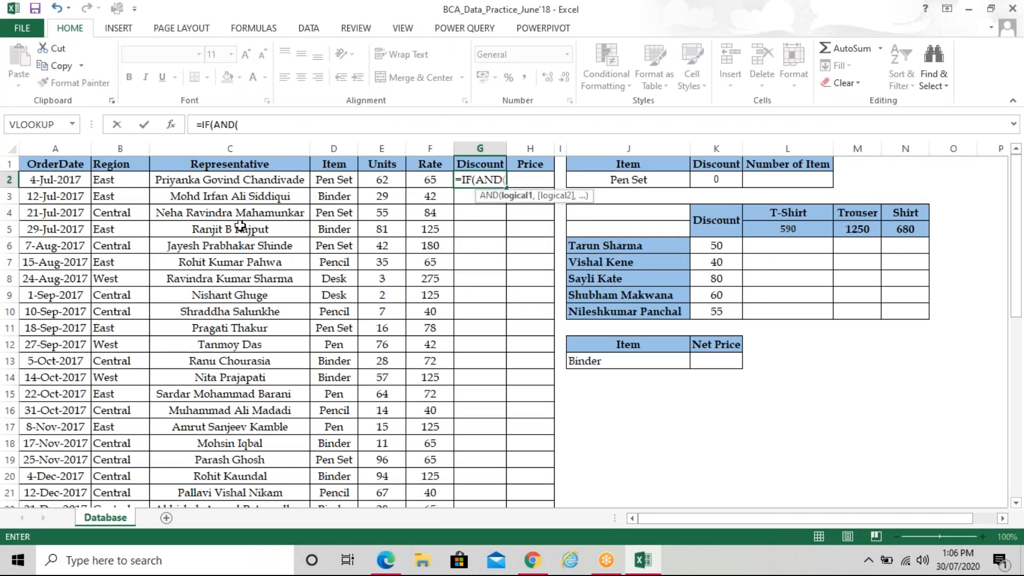
left_click(343, 179)
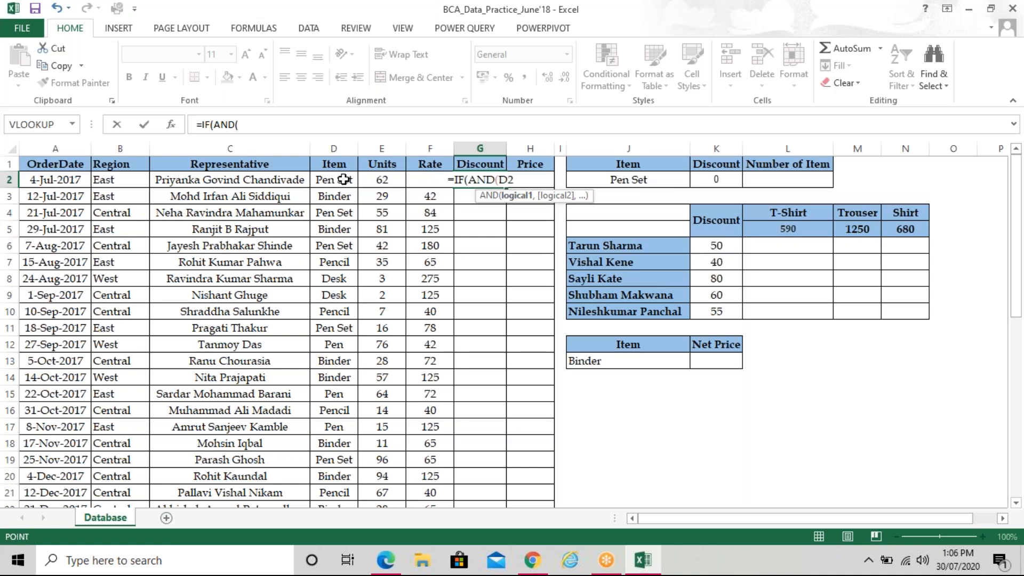
type("=")
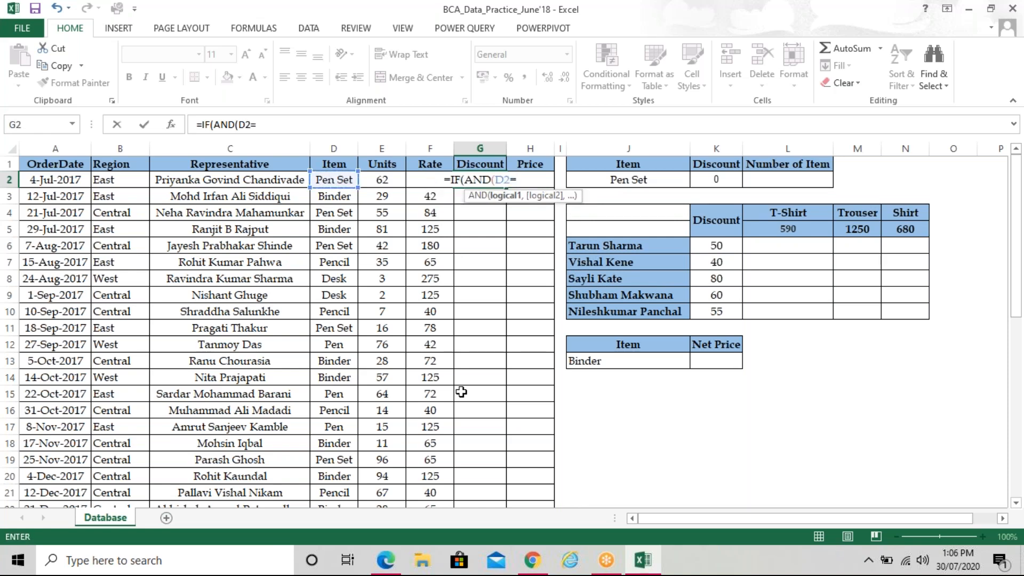
type("\"p")
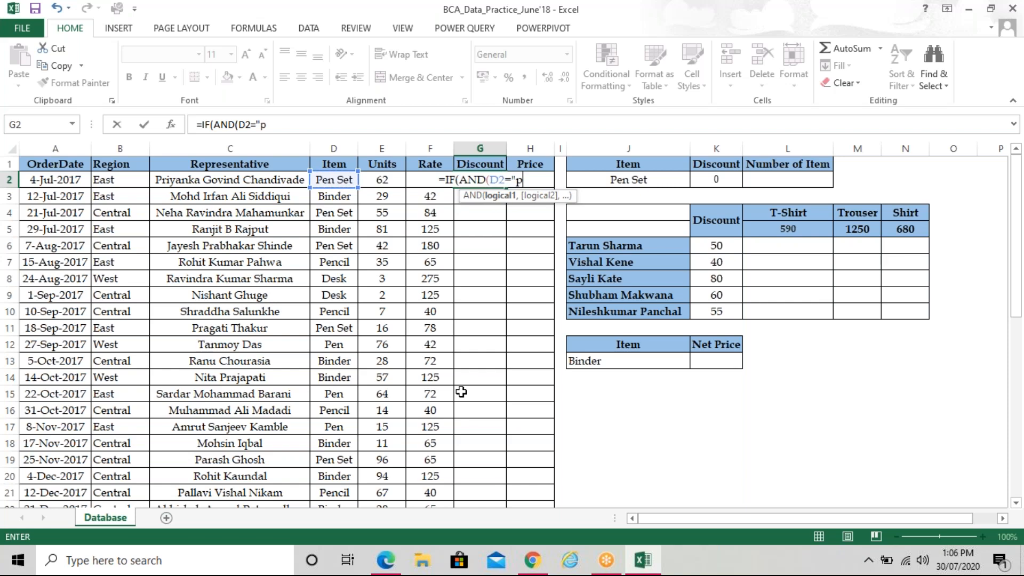
type("en")
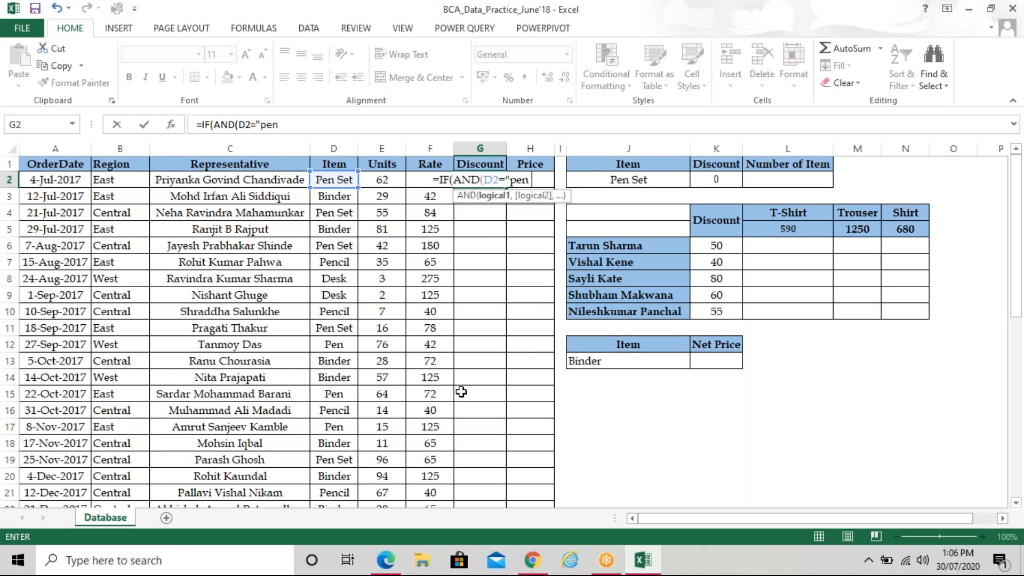
type(" set\",")
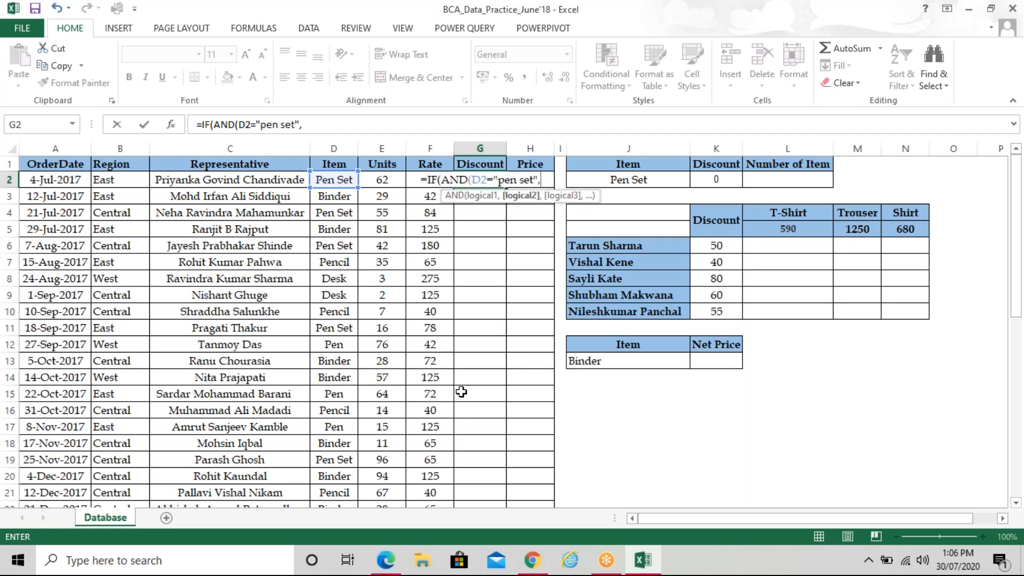
left_click(391, 179)
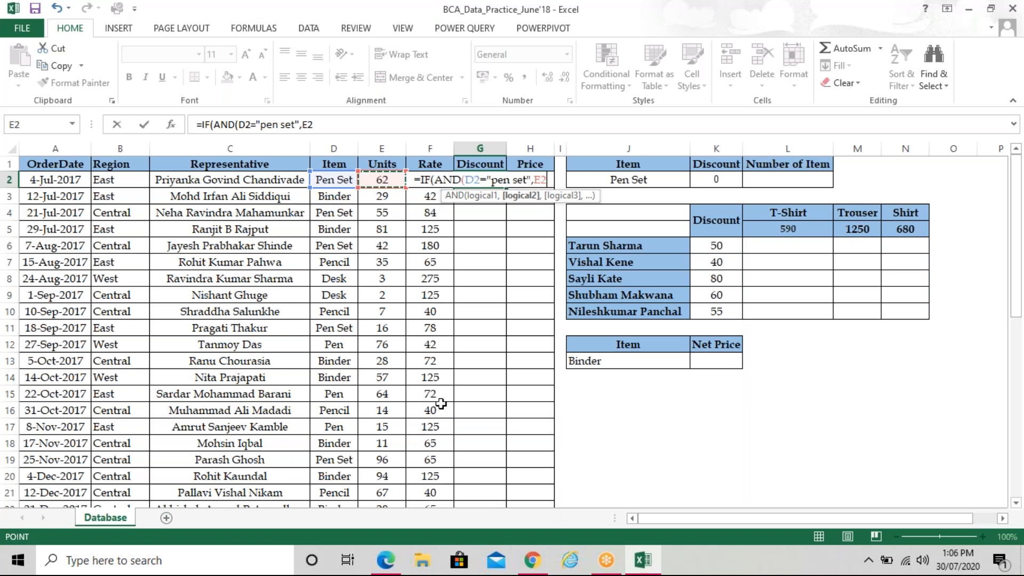
type(">5")
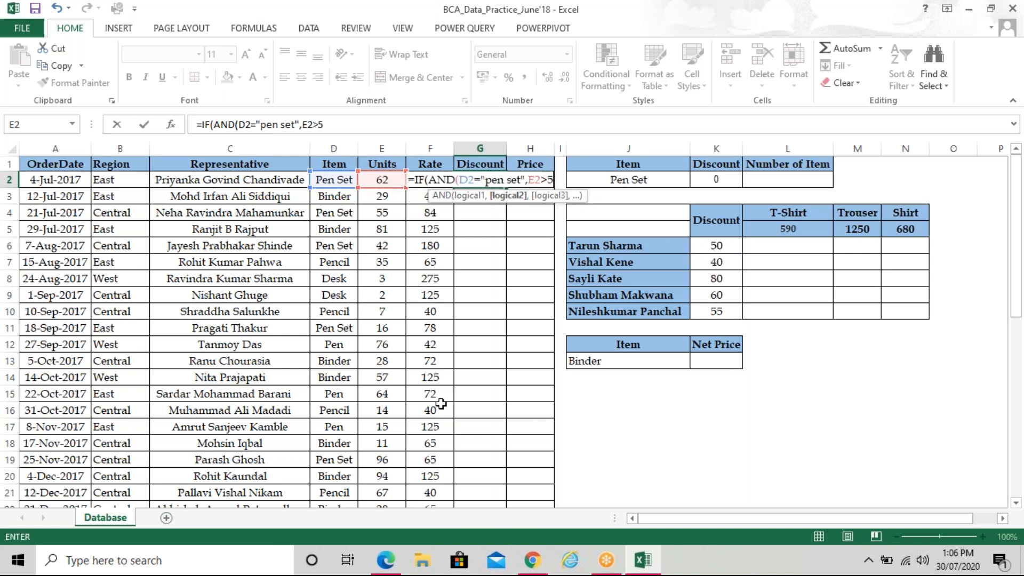
type("0)")
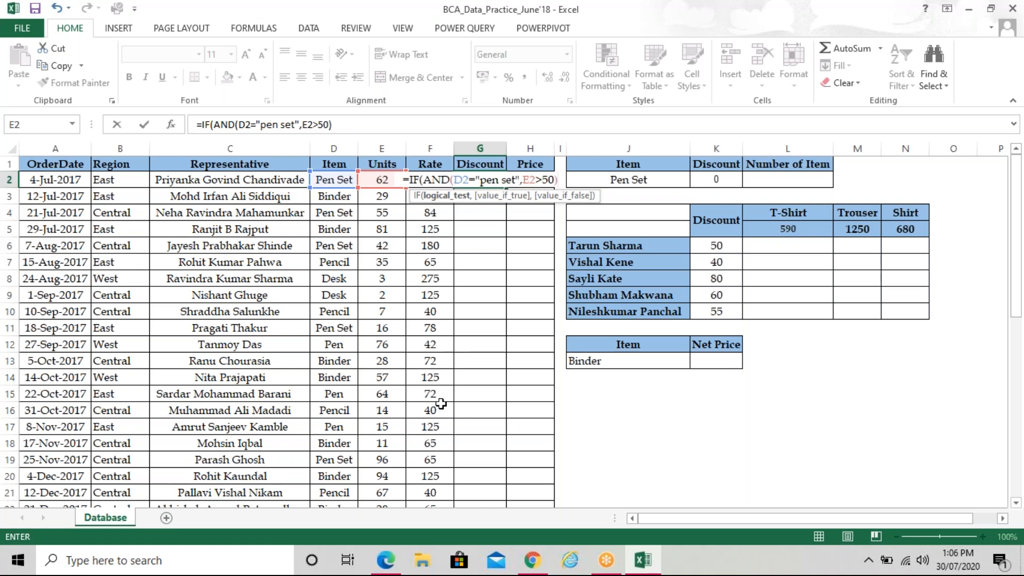
type(",")
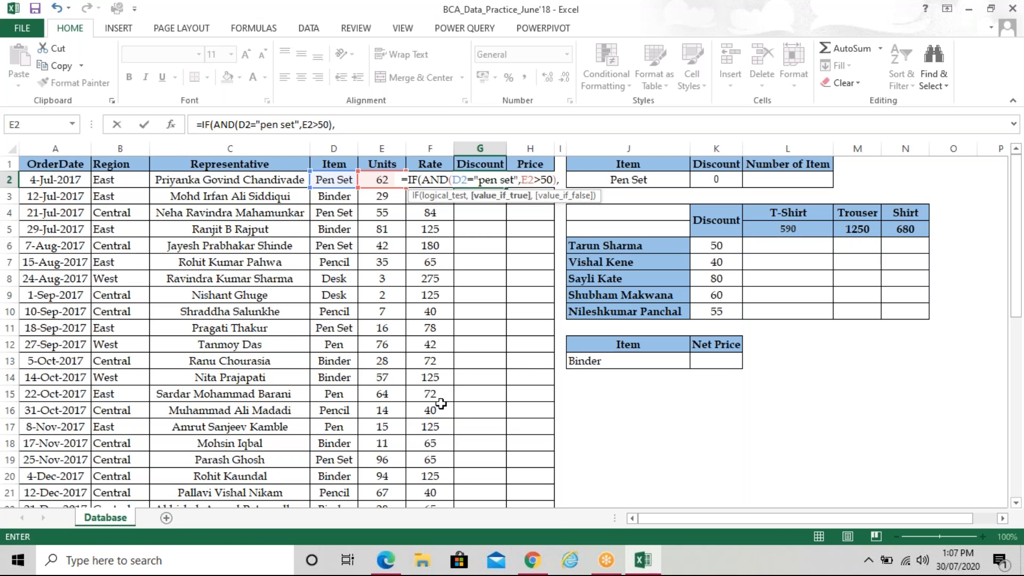
type("150")
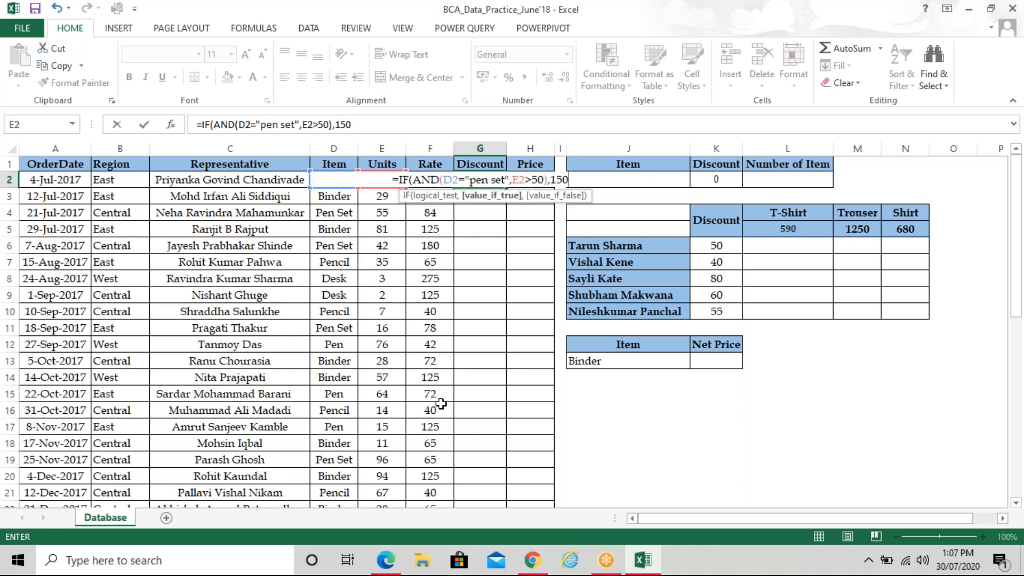
type(",")
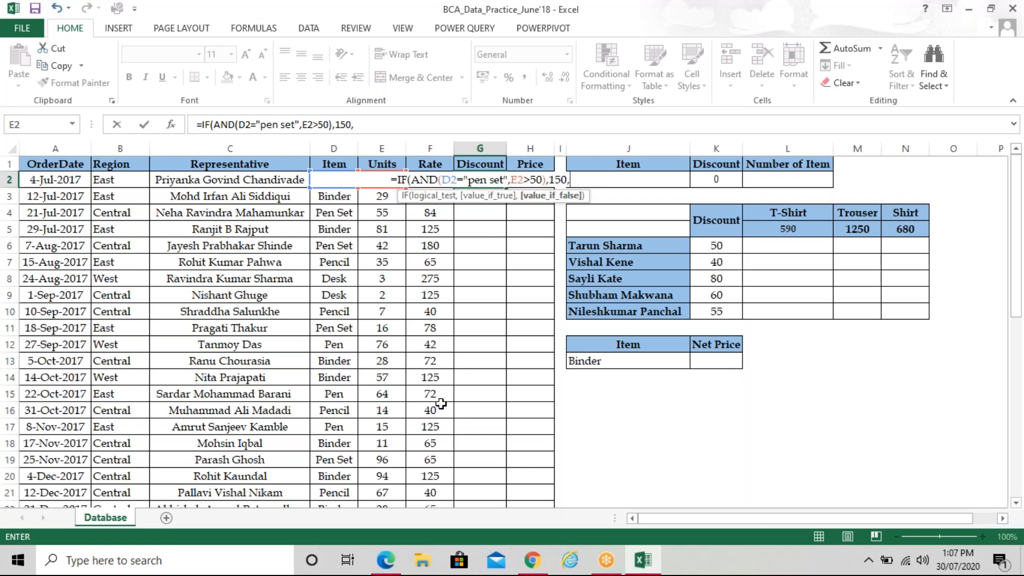
Add the nested Binder condition IF(AND(D2="binder",E2>80),200, after checking the question paper
type("IF(")
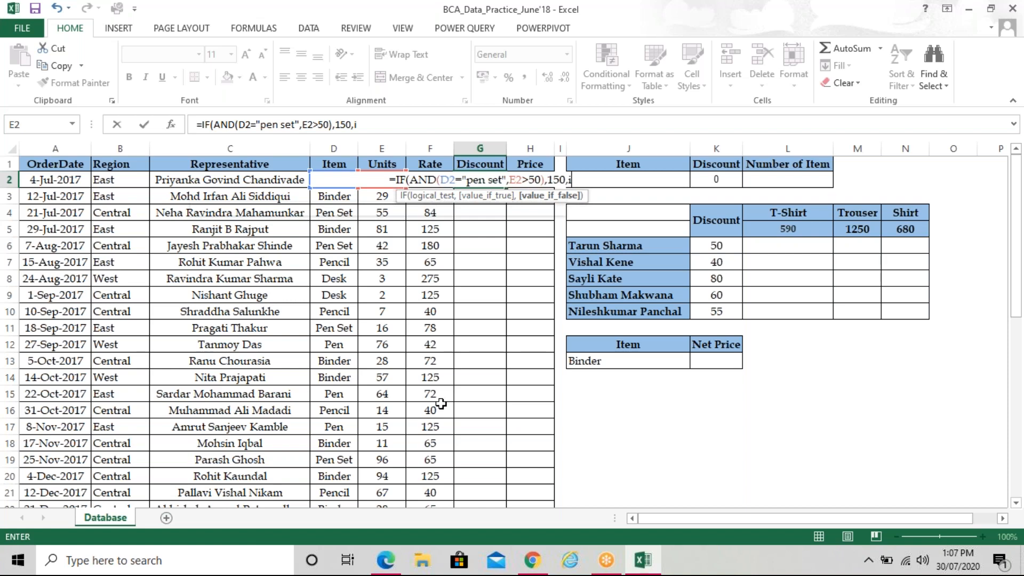
type("AND(")
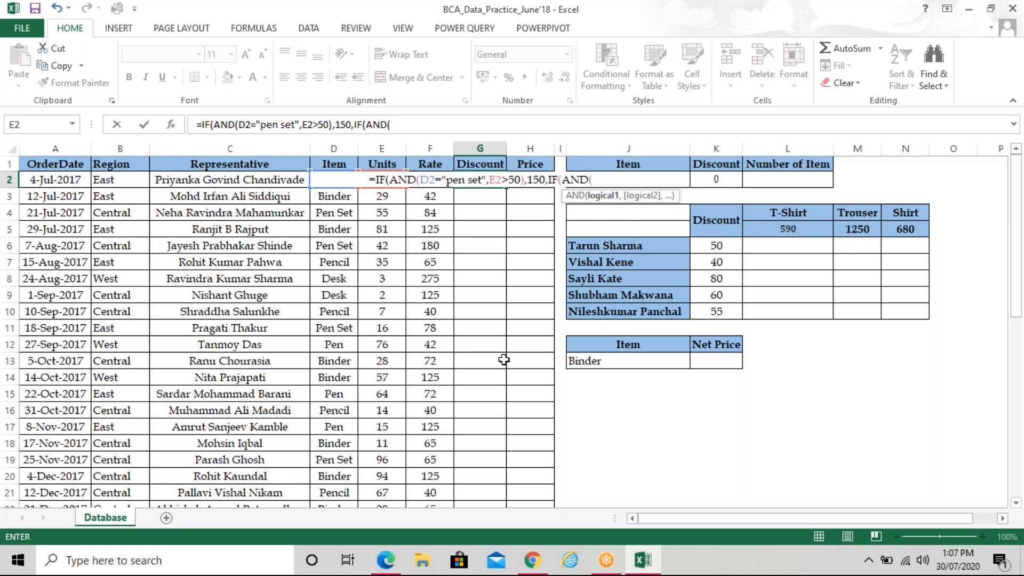
type("d2")
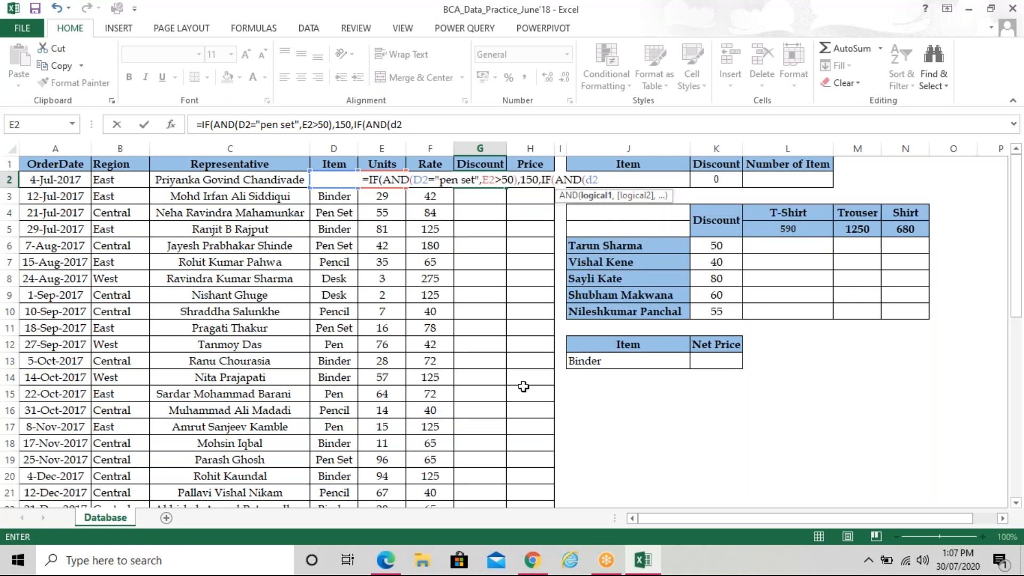
type("=\"bi")
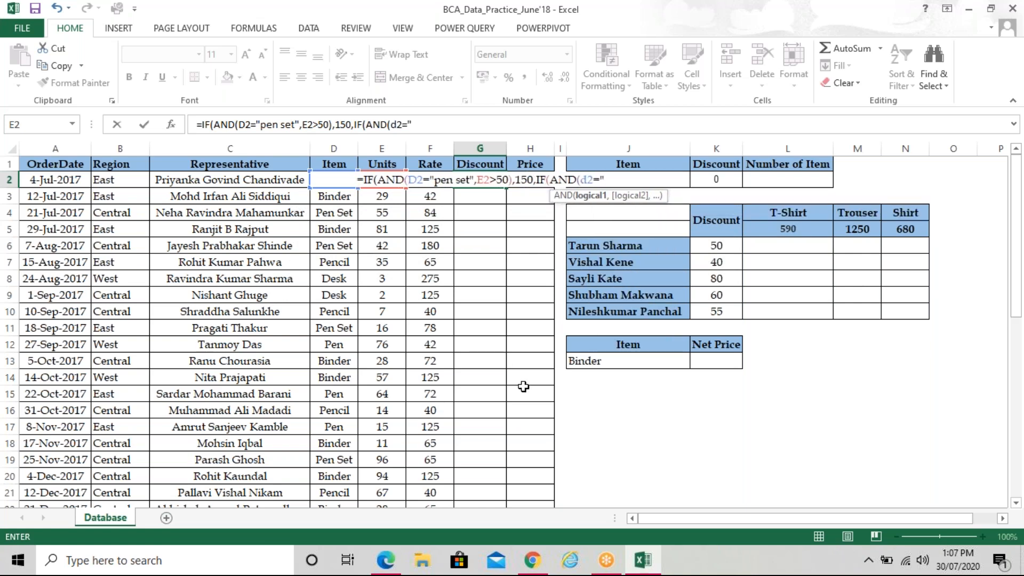
type("n")
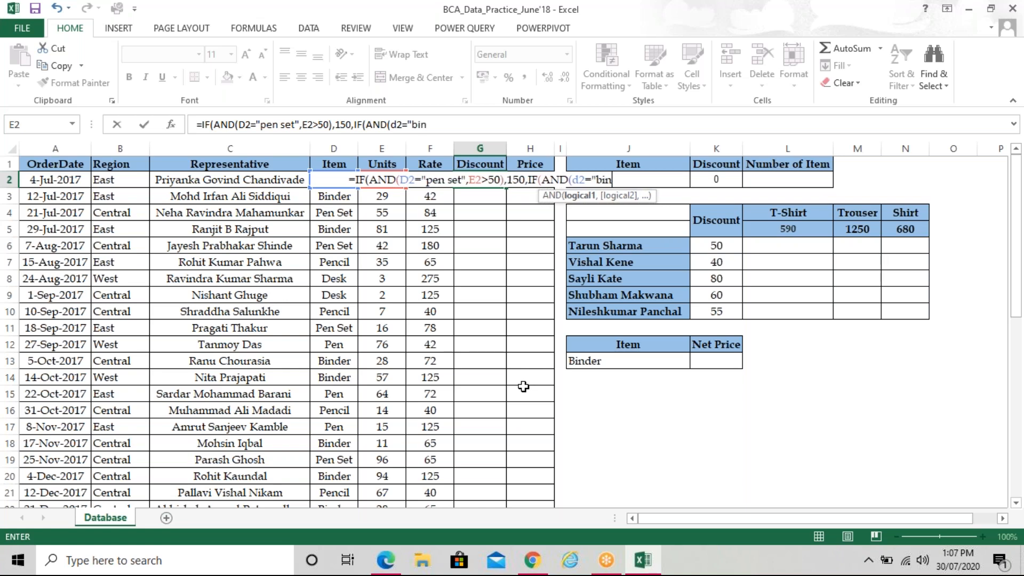
type("der\",")
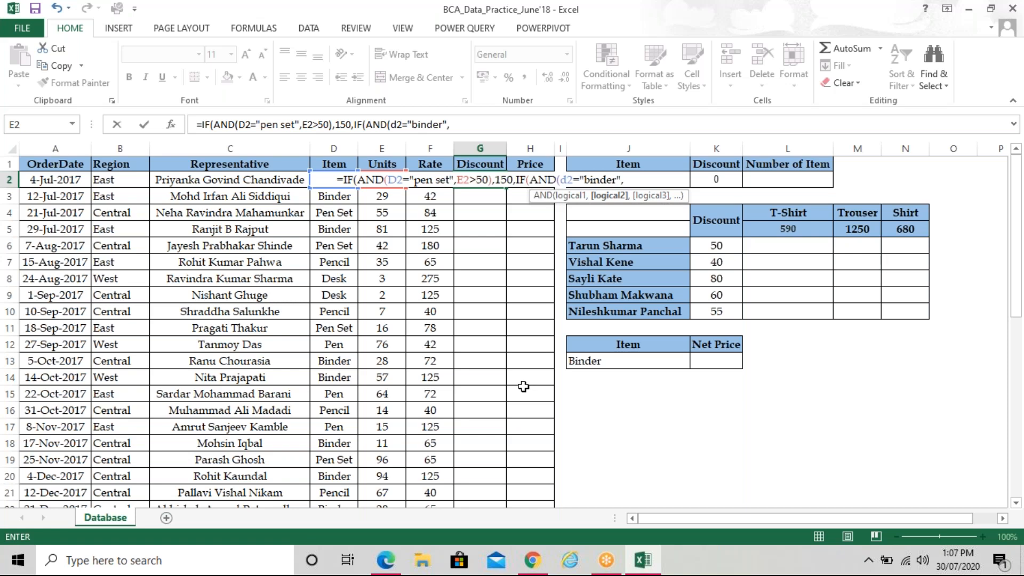
type("e2>")
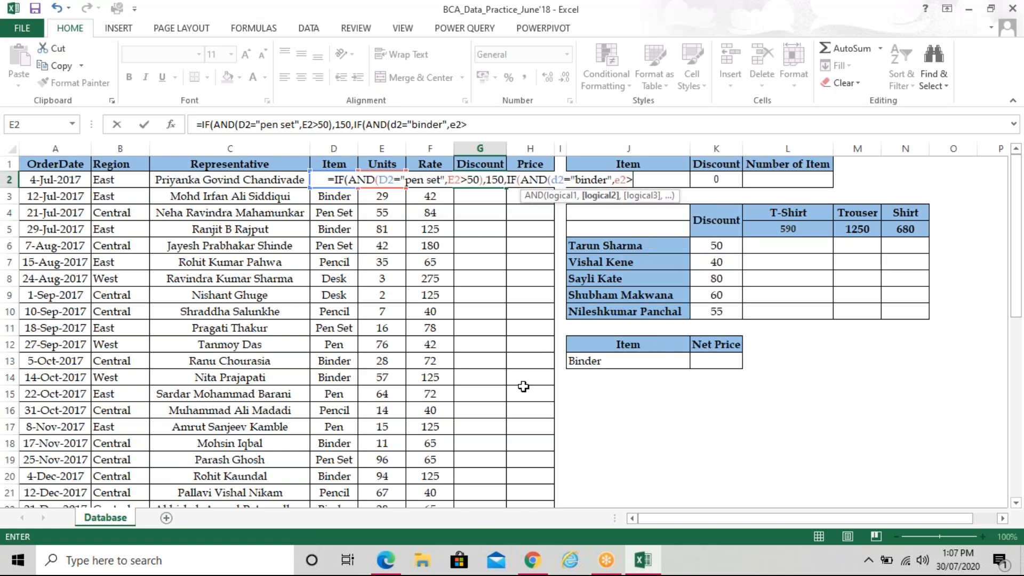
type("80")
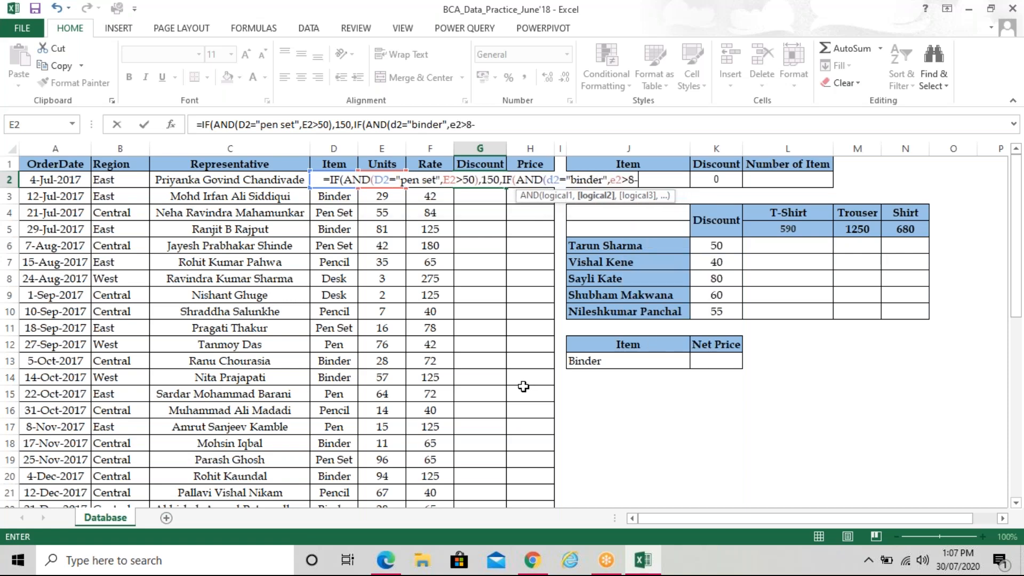
type(")")
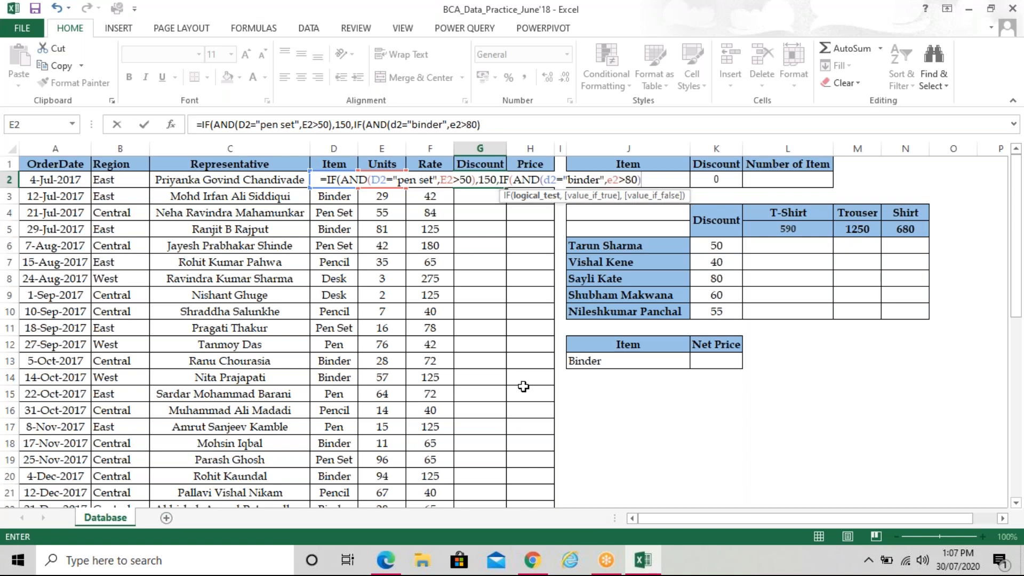
type(",")
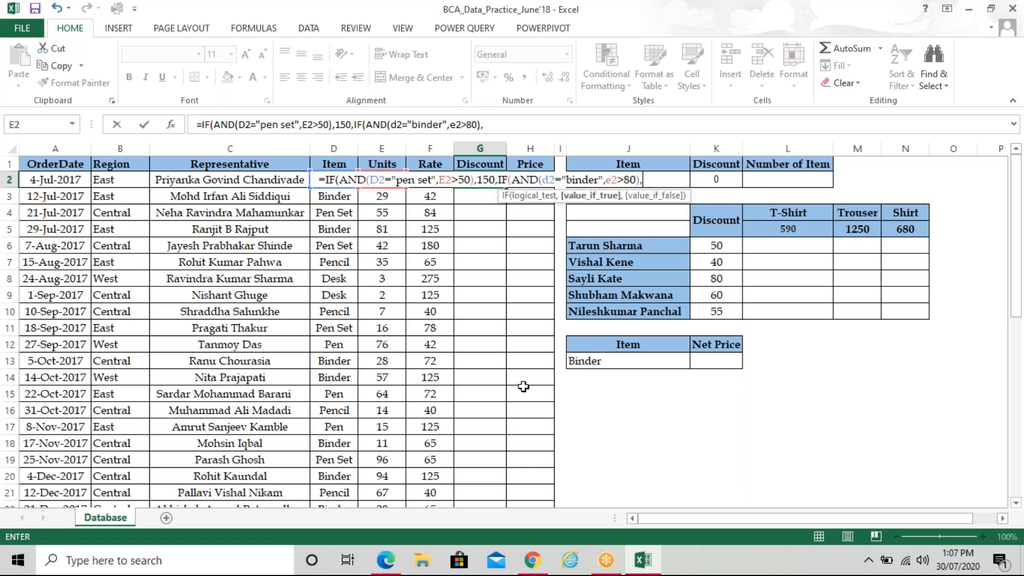
type("200")
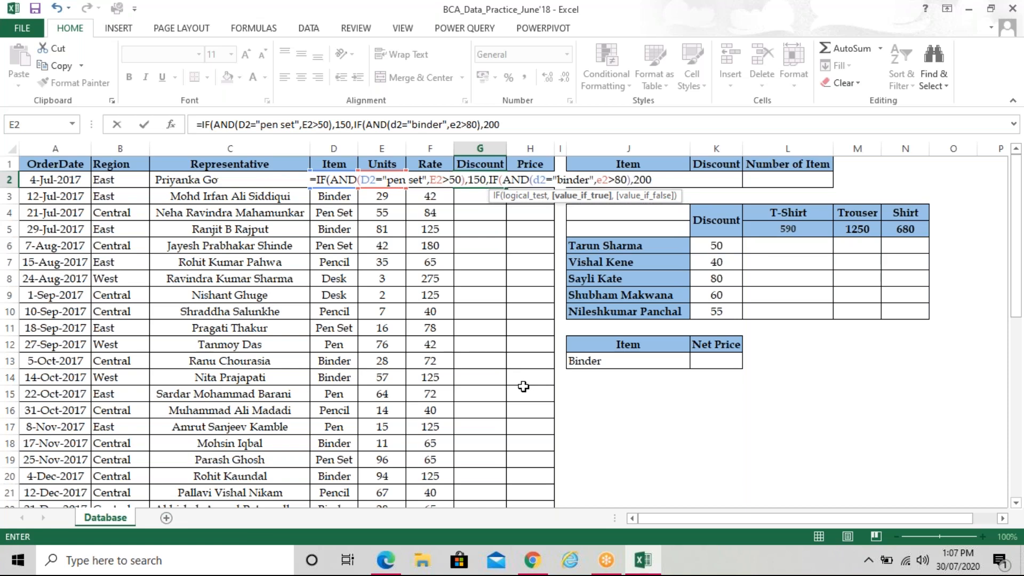
type(",")
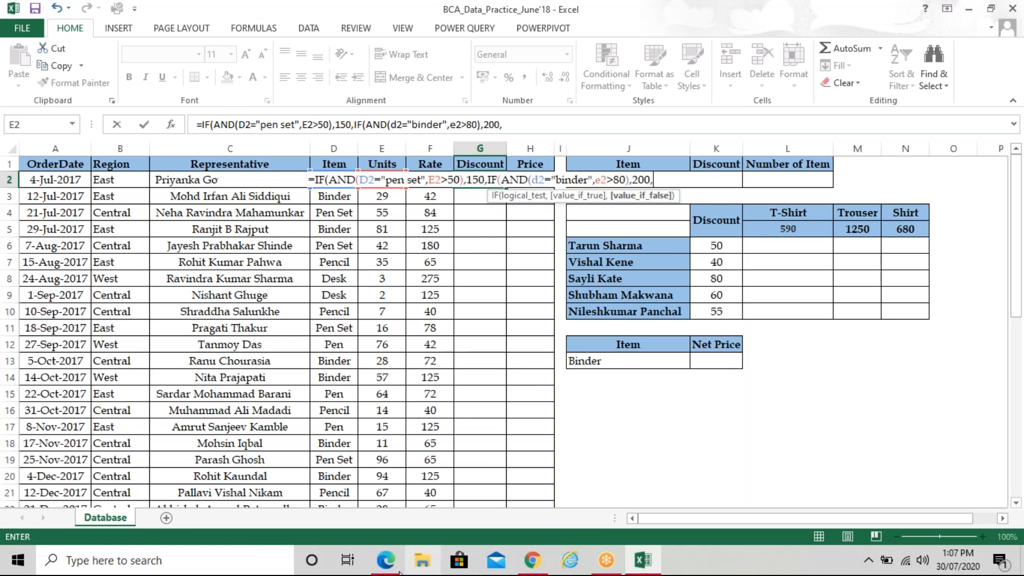
mouse_move(398, 573)
left_click(398, 572)
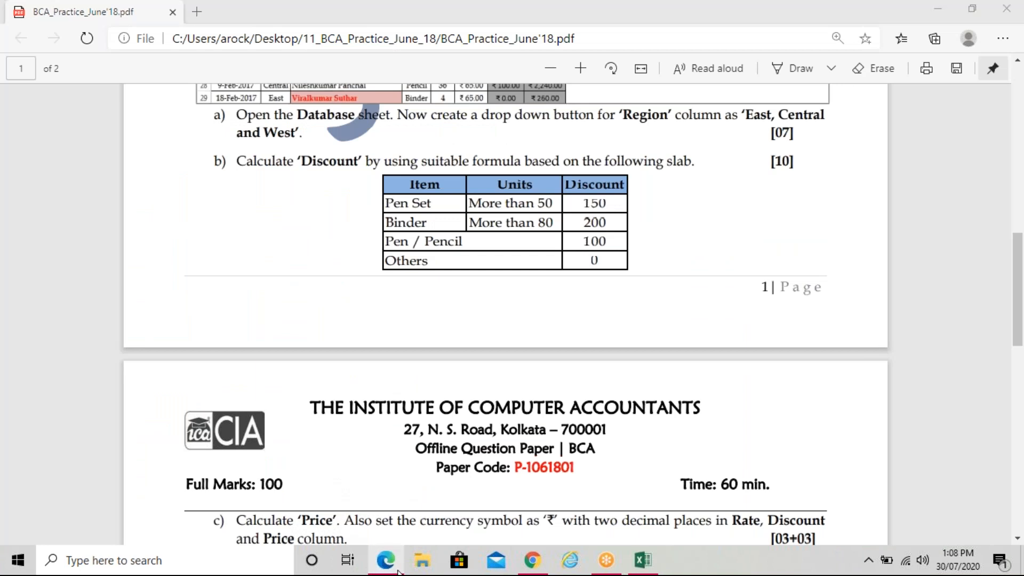
left_click(398, 573)
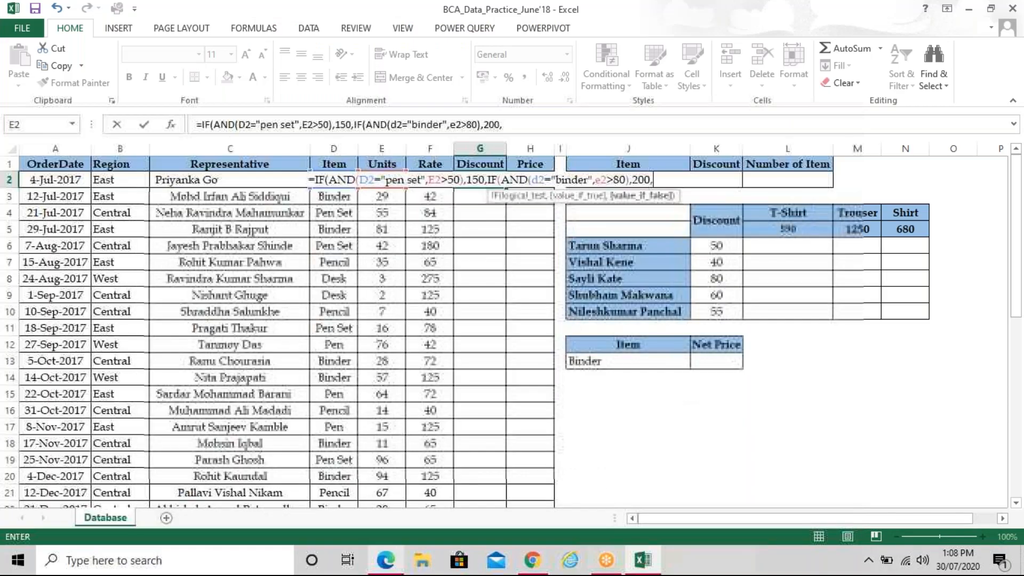
Add IF(OR(D2="PEN",D2="PENCIL"),100 with a final 0 and close the brackets
type("IF(or")
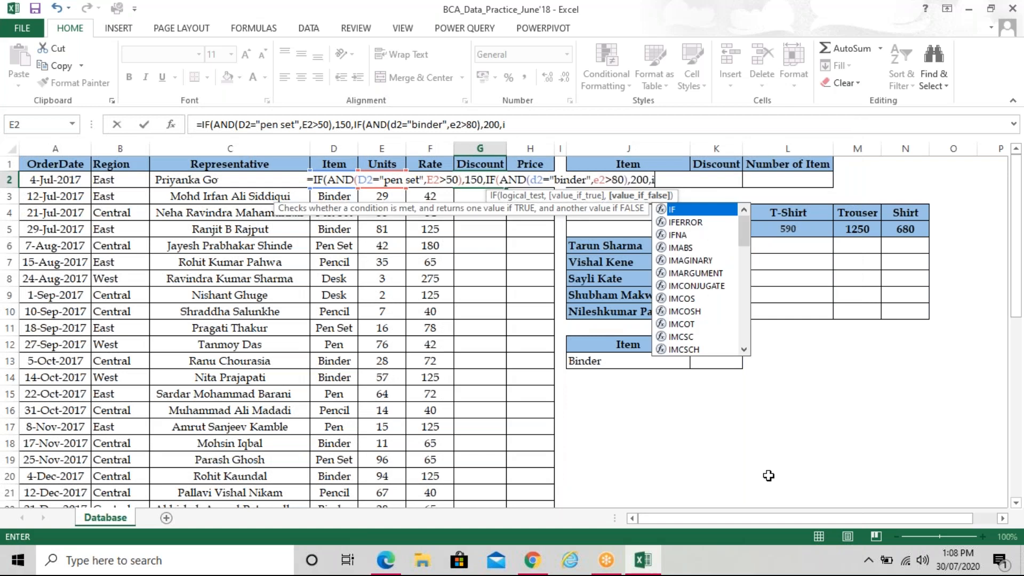
key("Tab")
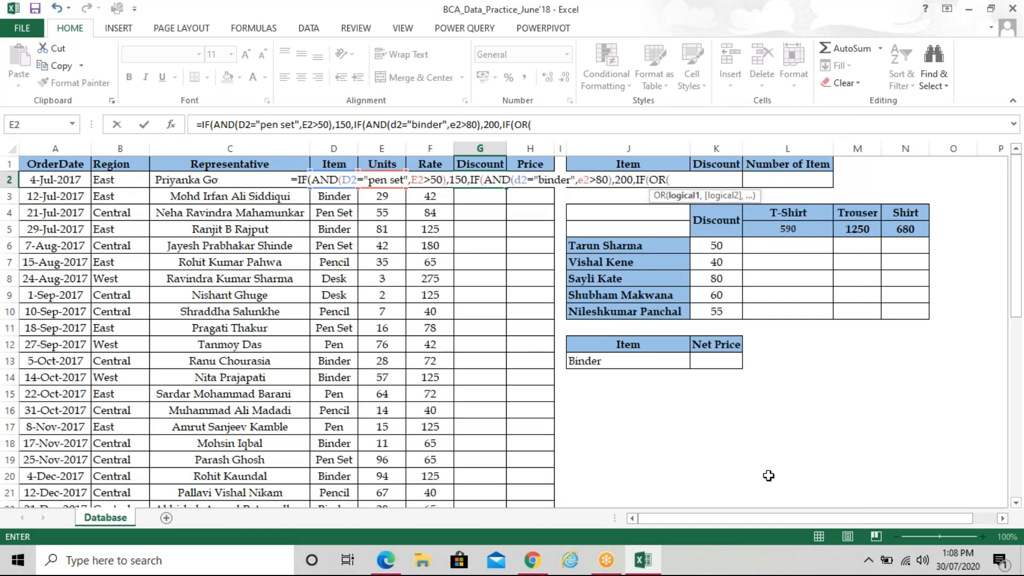
mouse_move(401, 558)
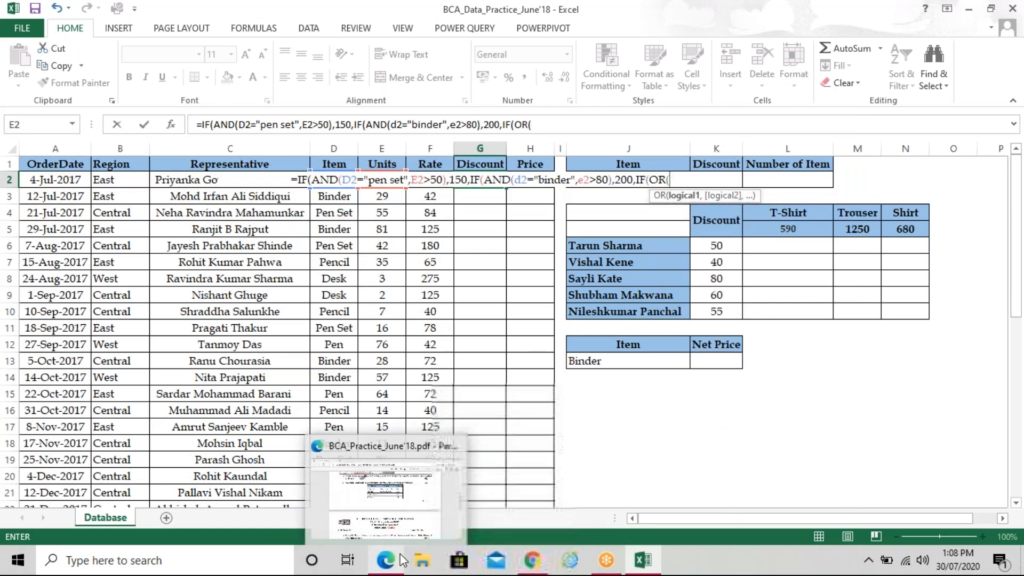
left_click(401, 558)
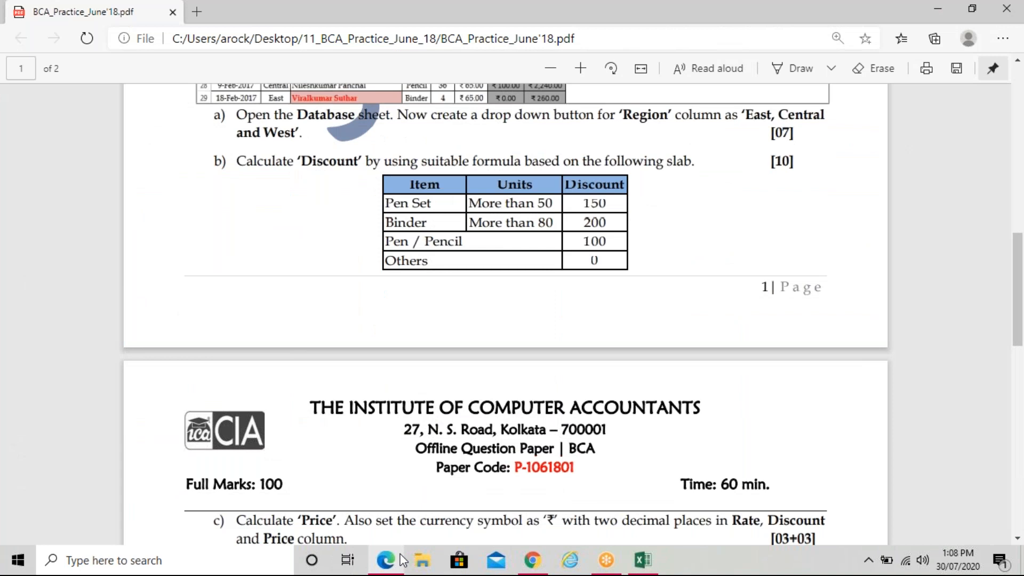
left_click(400, 559)
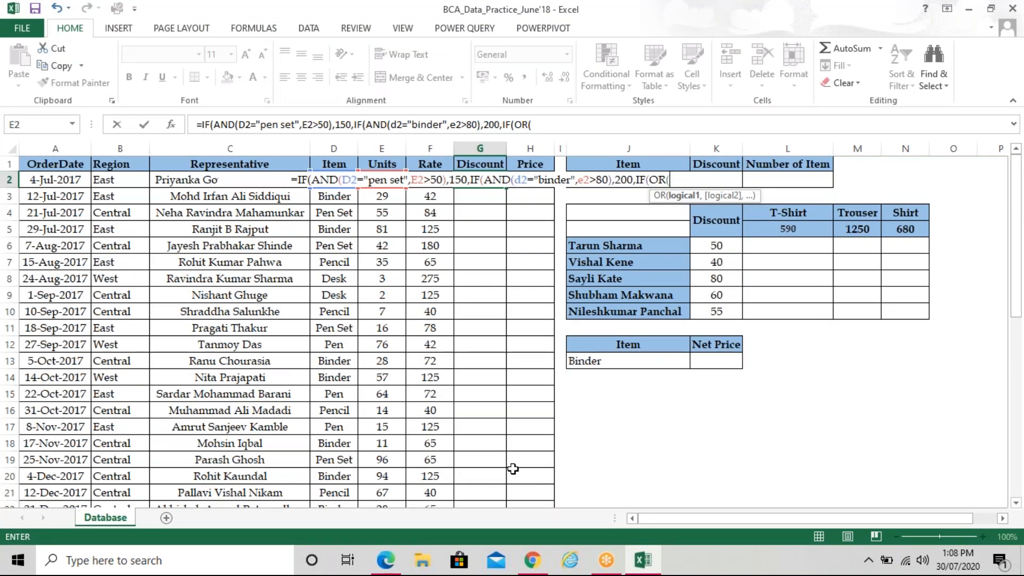
type("D2")
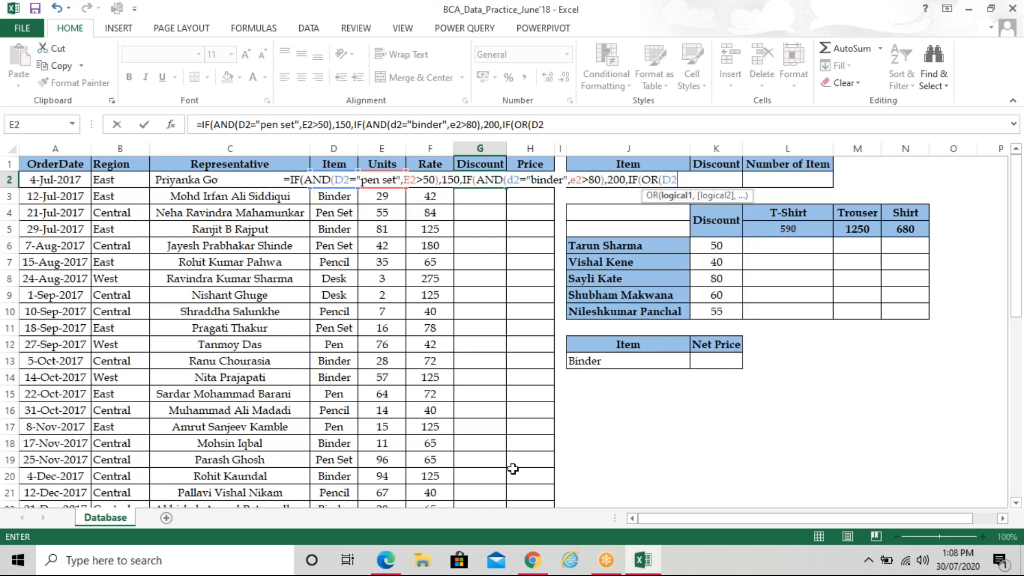
type("=\"PEN\",")
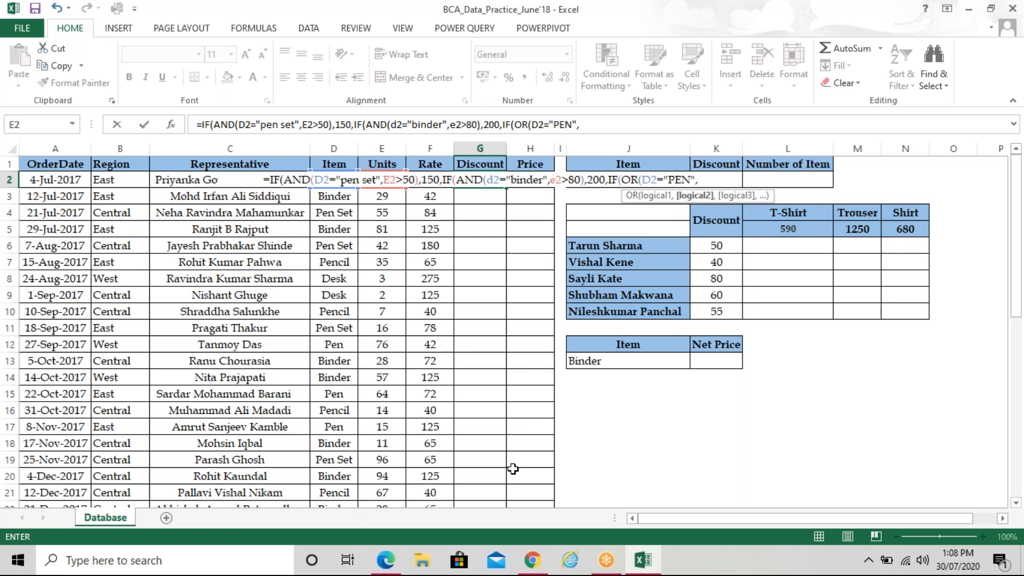
type("D2=")
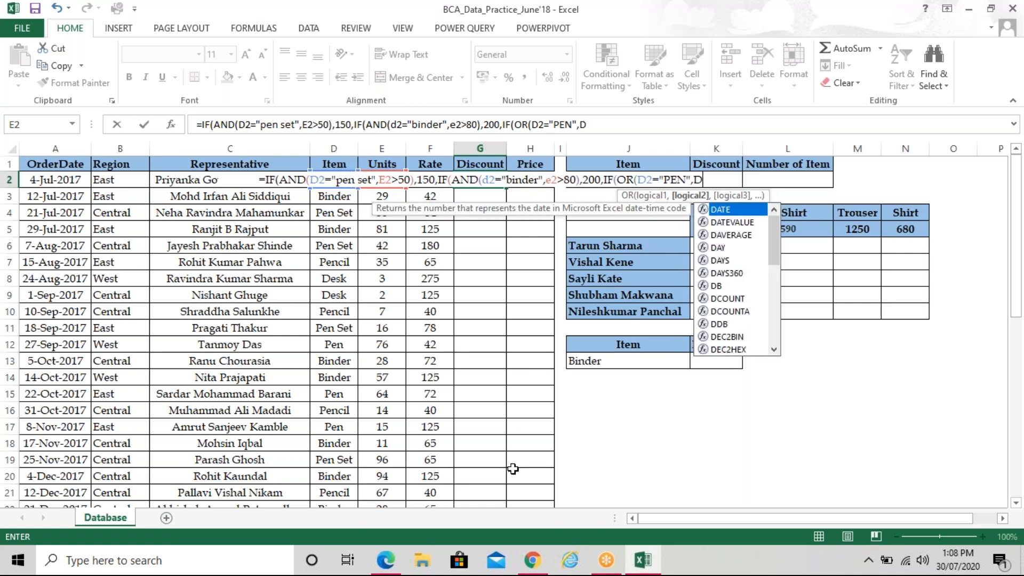
type("\"PENCIL\"")
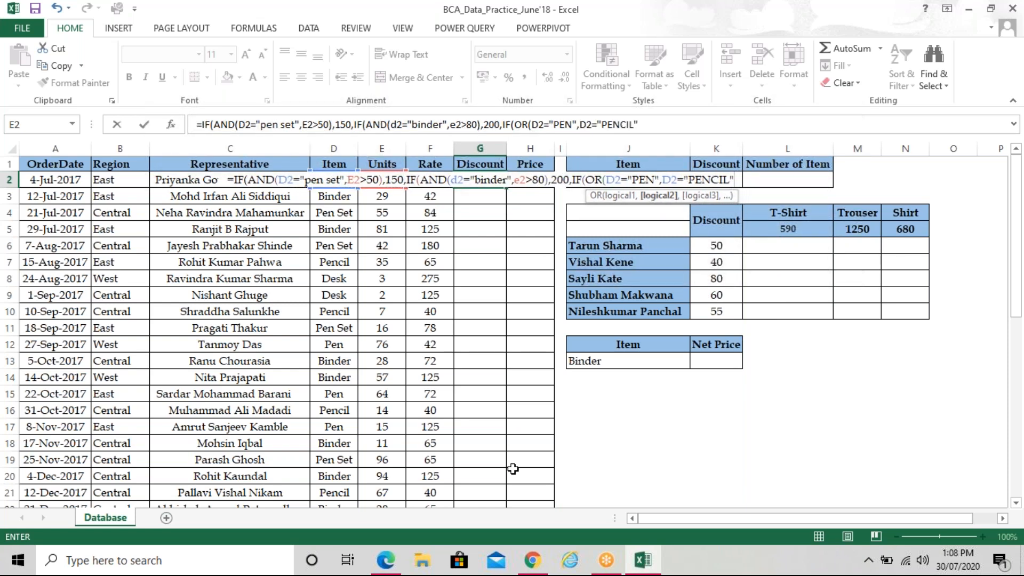
type("),1")
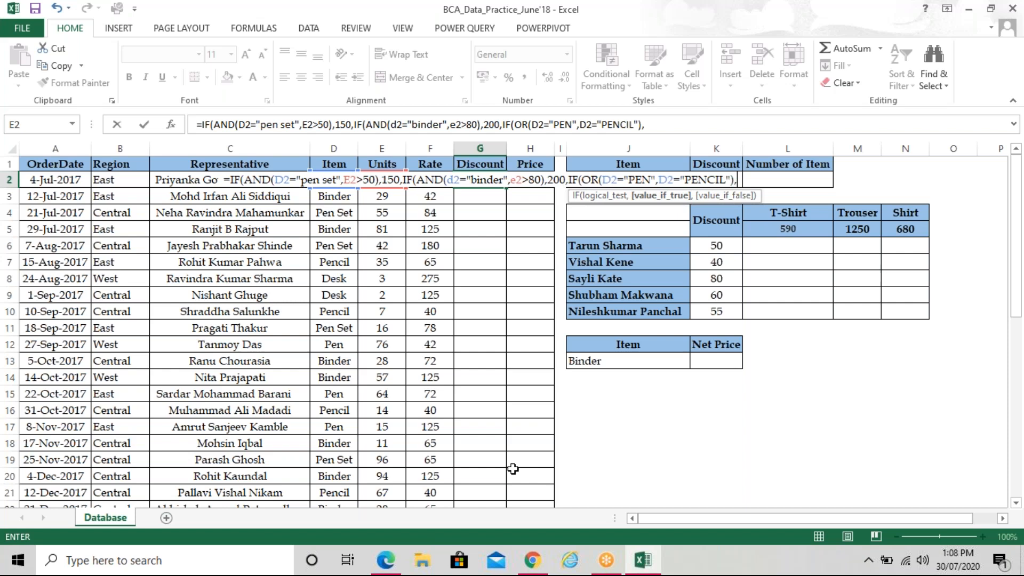
type("00")
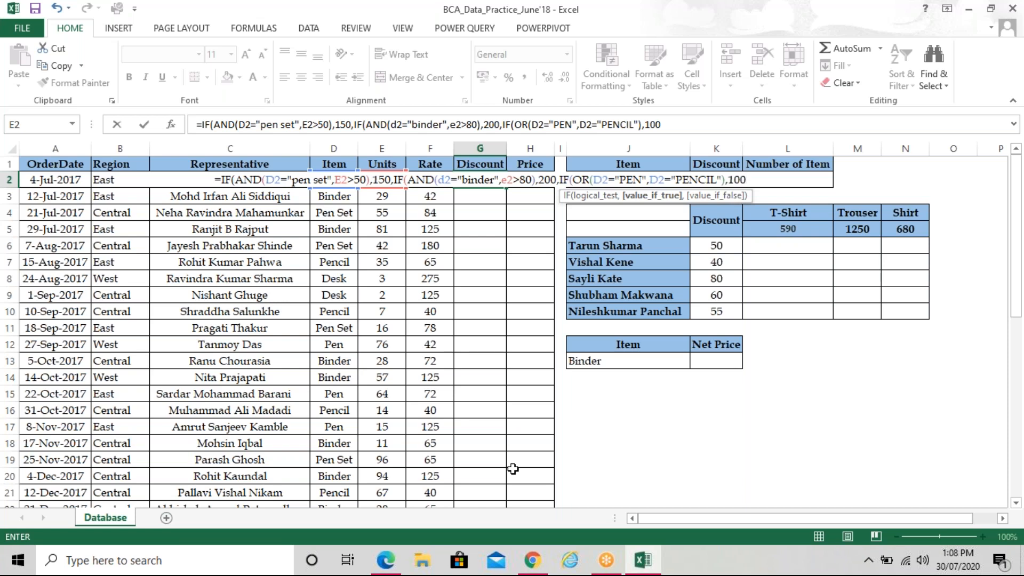
type(",0")
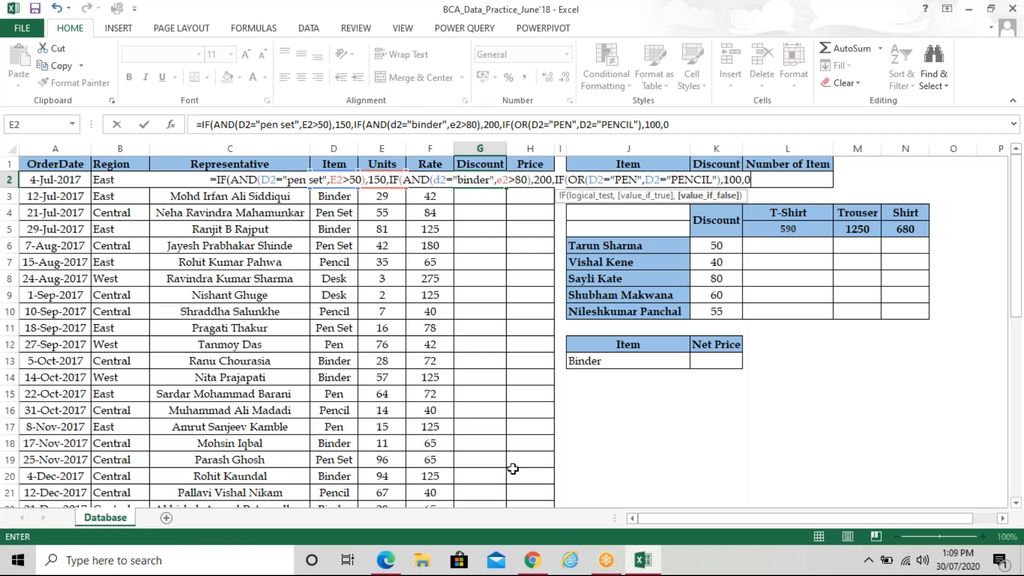
type(")))")
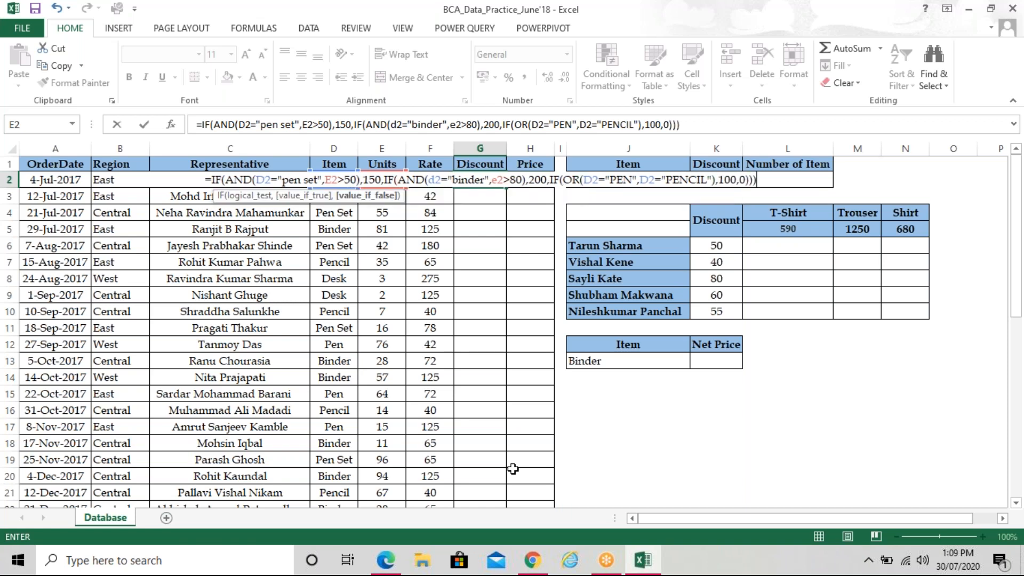
Commit the G2 Discount formula, fill it down column G, and auto-fit the column
key("Return")
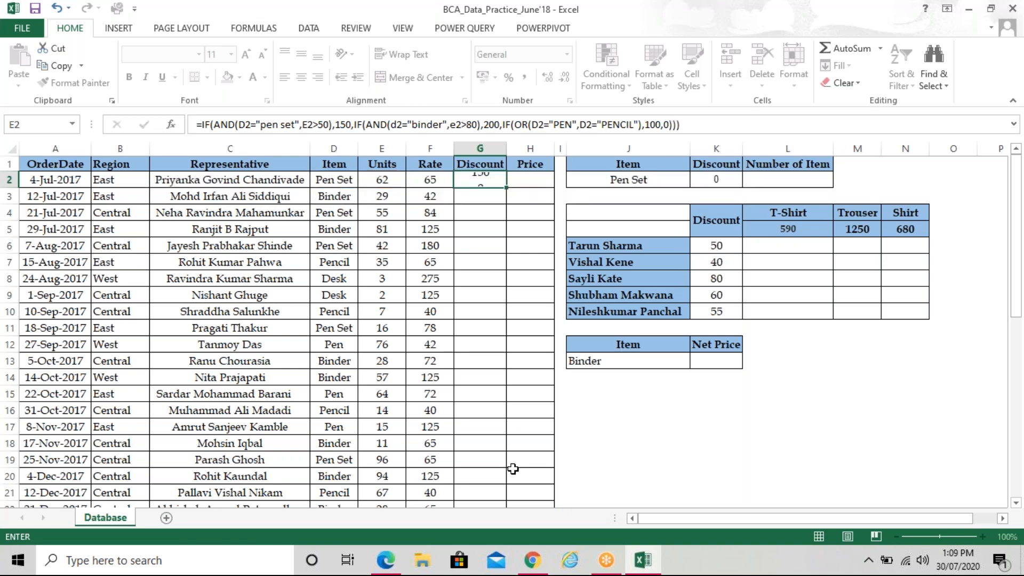
key("Up")
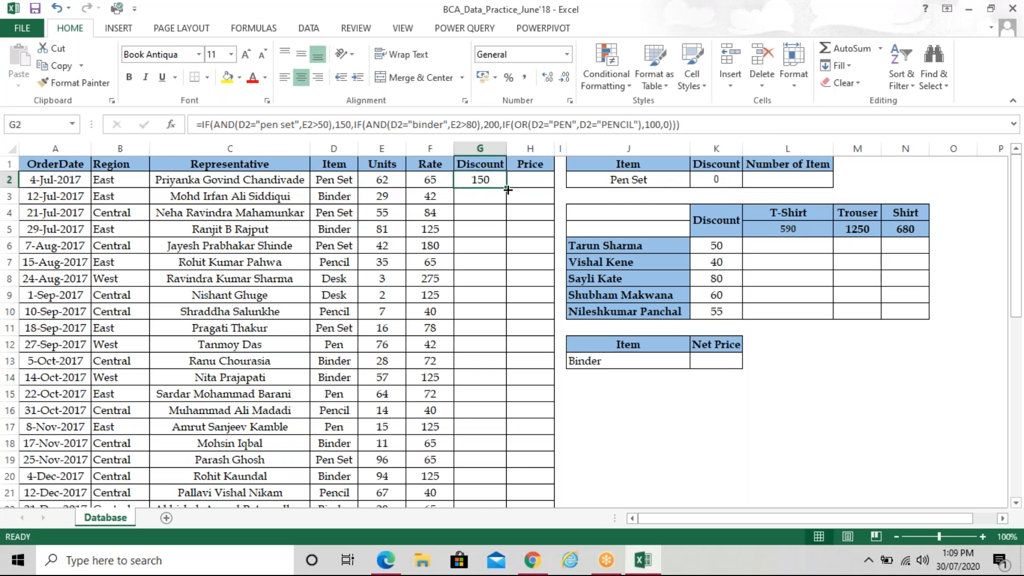
double_click(505, 189)
left_click(530, 311)
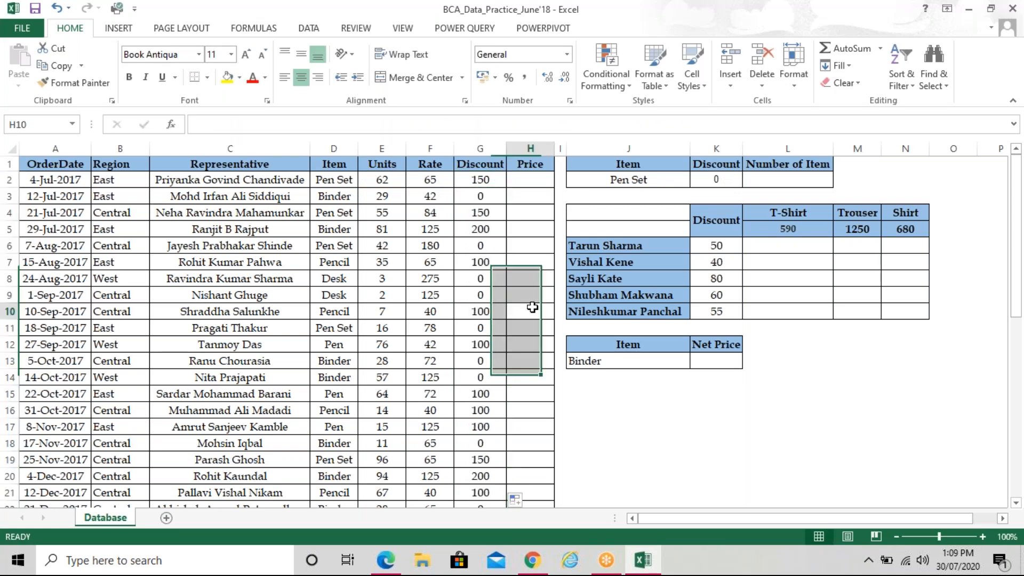
left_click_drag(517, 148, 516, 148)
double_click(516, 148)
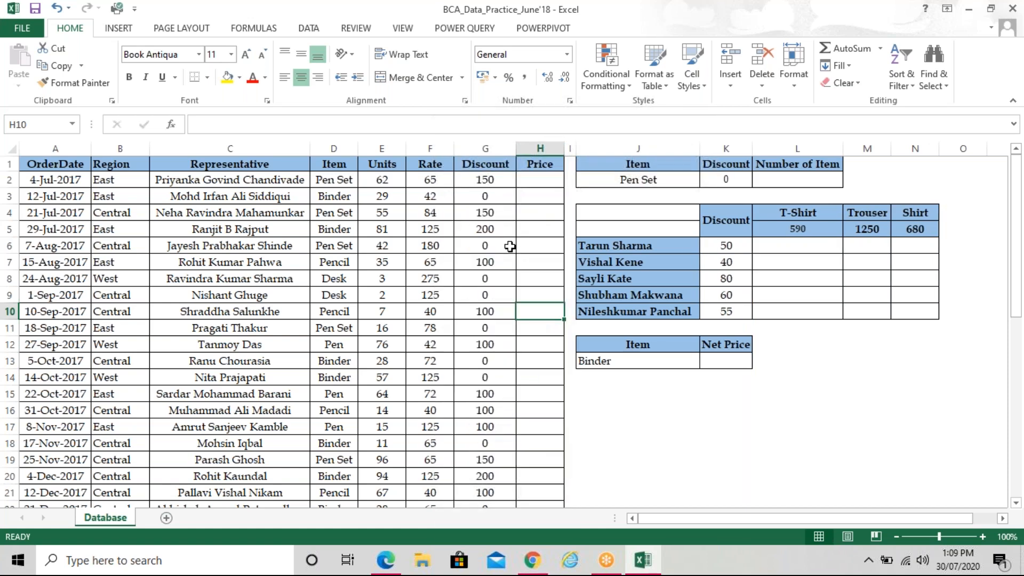
Spot-check the discounts for rows 1, 4 and 6 against item and units, then widen the Price column
left_click(512, 181)
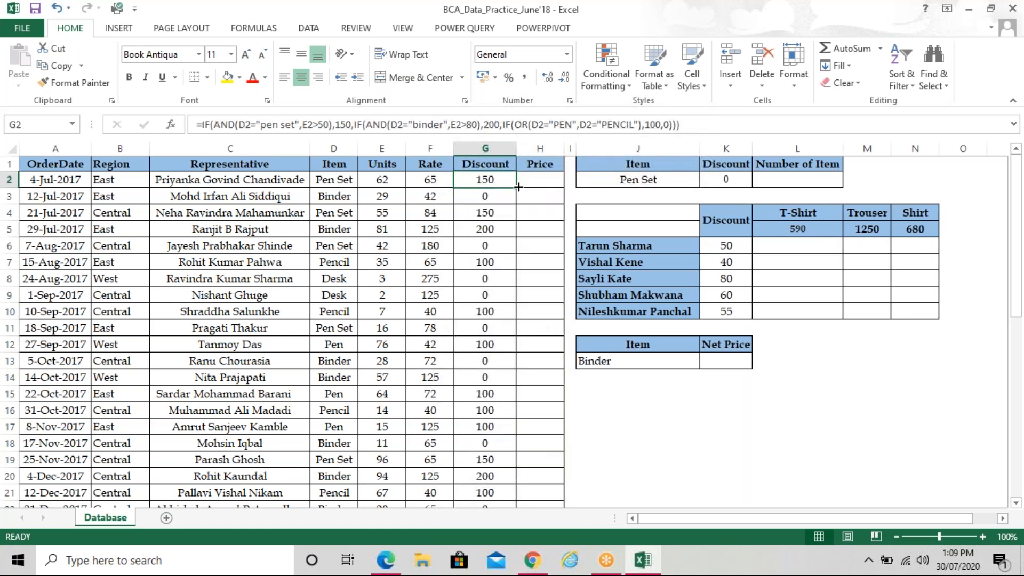
left_click(539, 234)
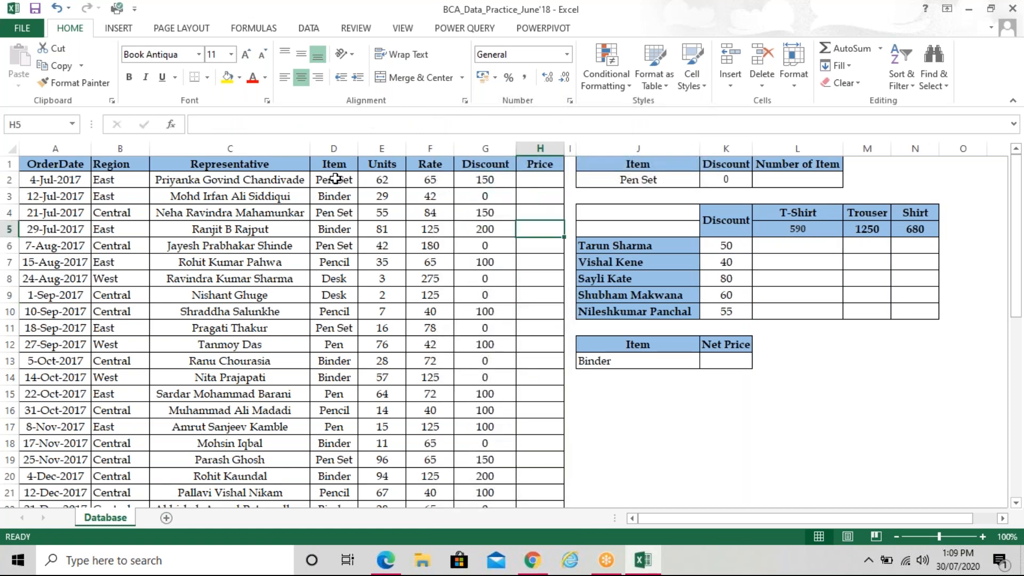
left_click_drag(335, 179, 377, 178)
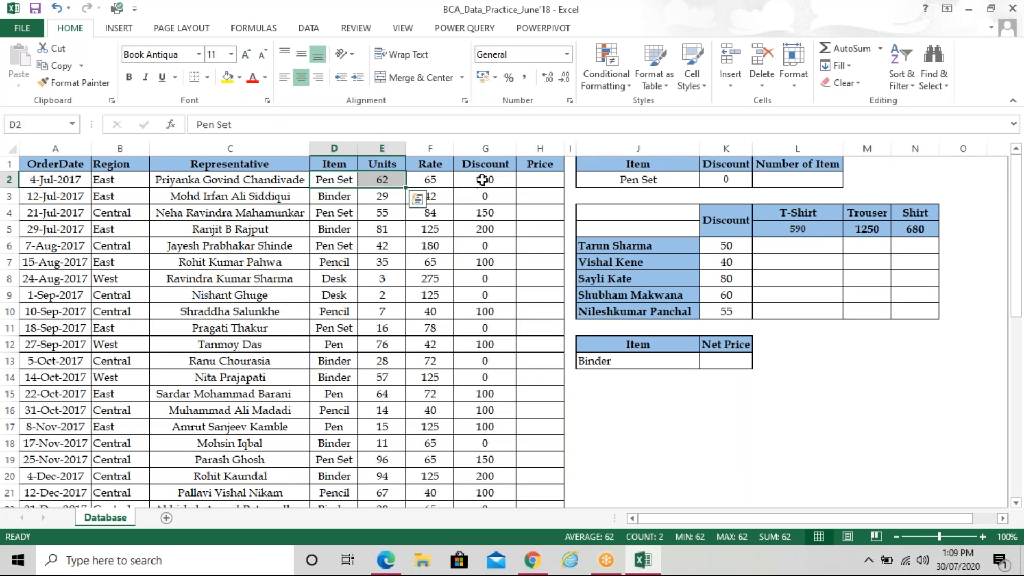
left_click(482, 181)
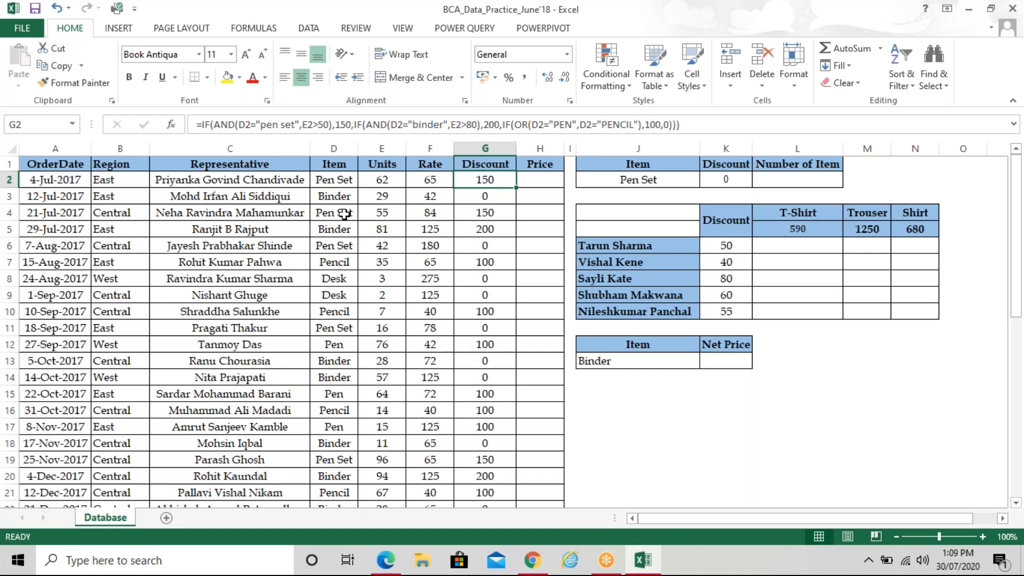
left_click_drag(344, 214, 381, 213)
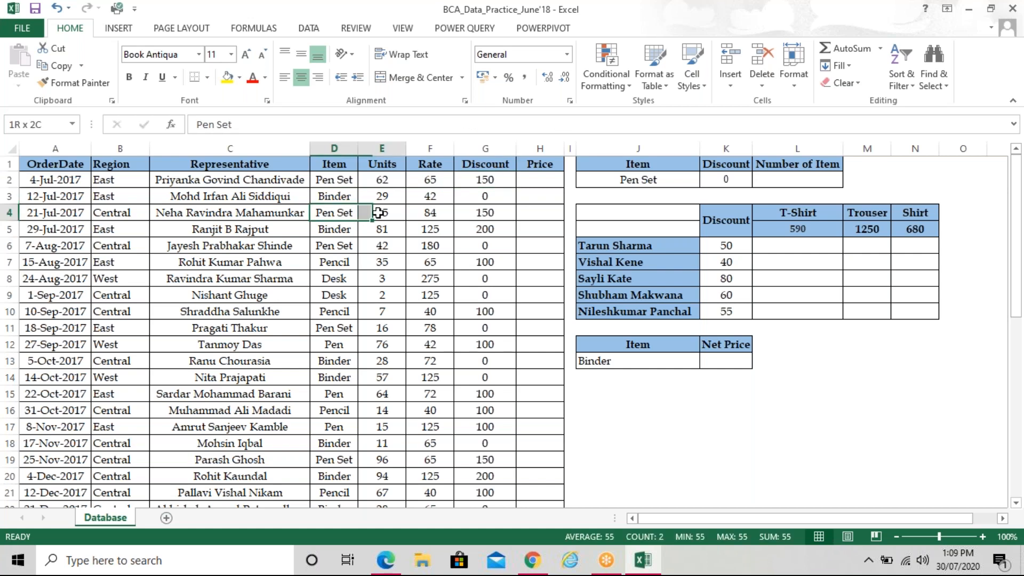
left_click(486, 213)
left_click(340, 245)
left_click_drag(392, 246, 392, 246)
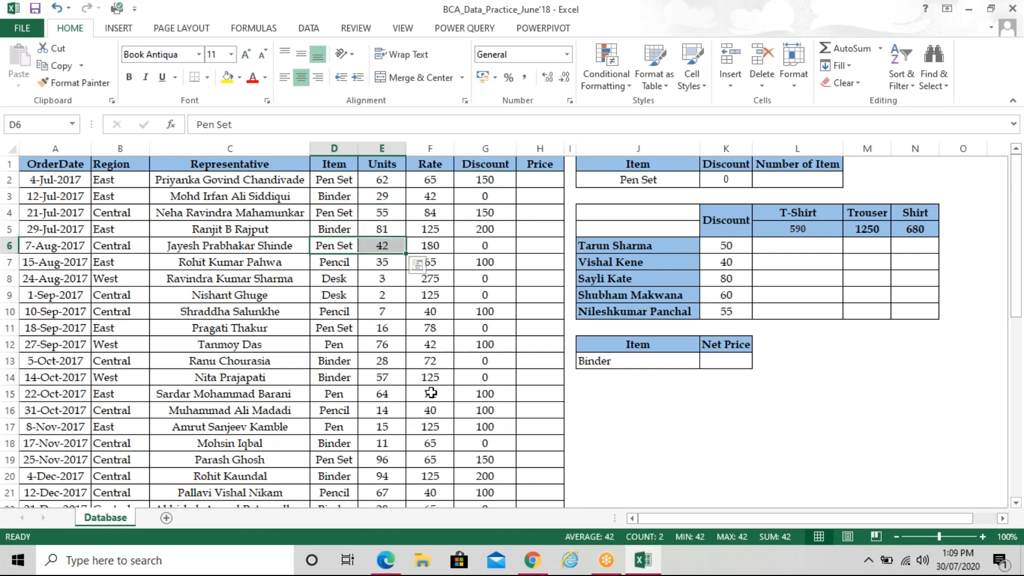
left_click(496, 248)
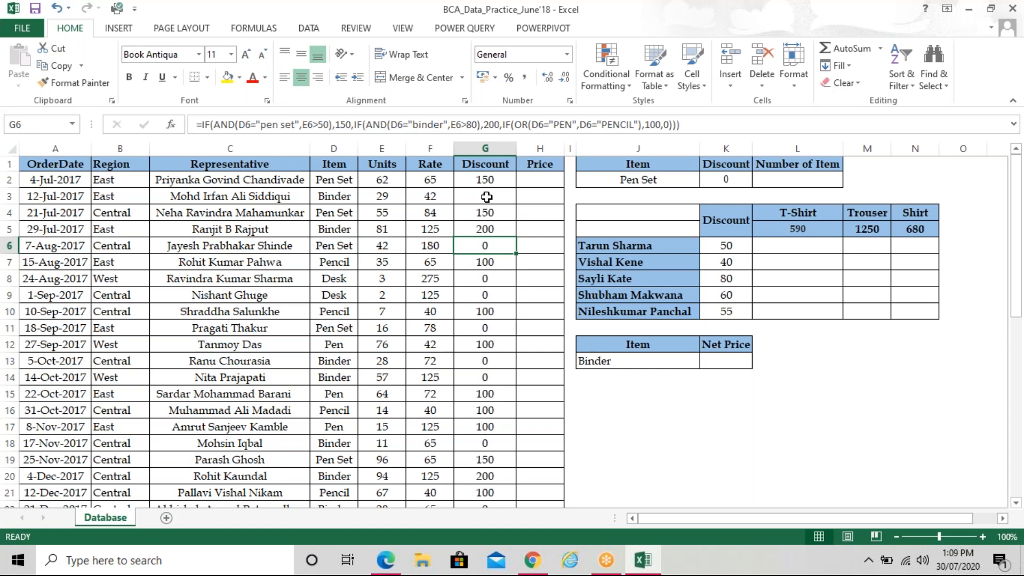
left_click(496, 180)
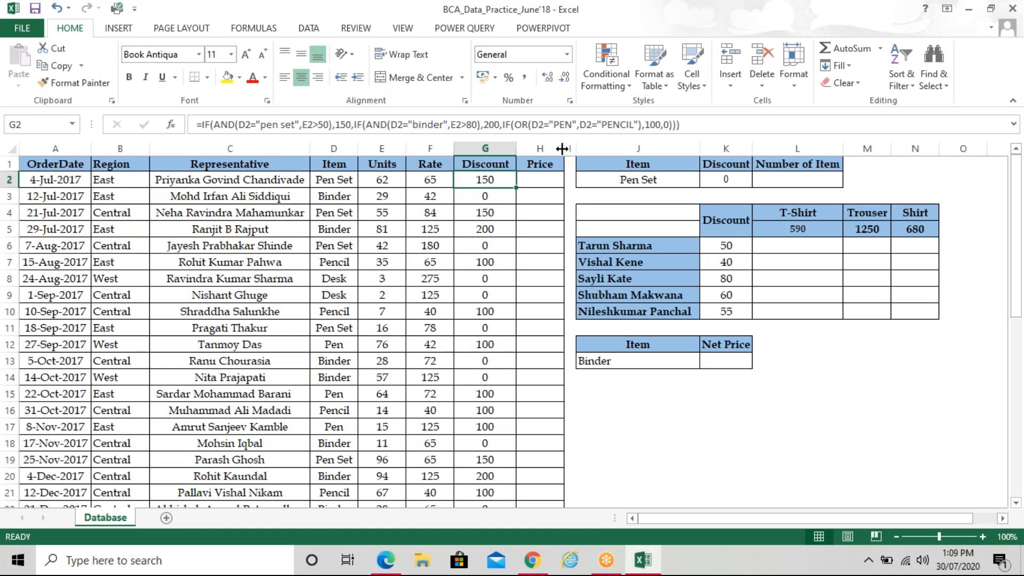
left_click_drag(564, 149, 581, 152)
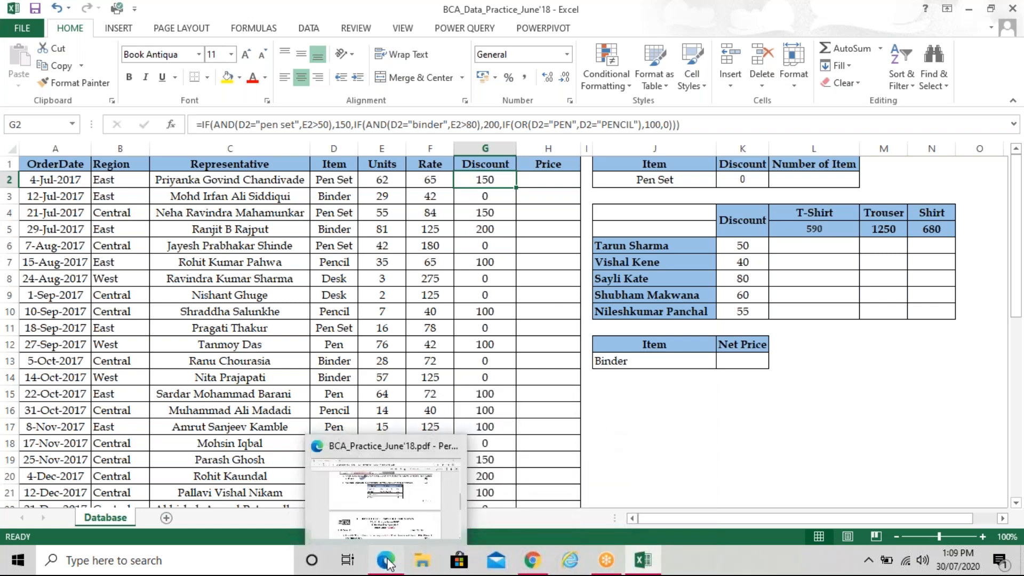
Bring the question paper PDF forward and scroll to page 2's Price and rupee formatting tasks
left_click(401, 551)
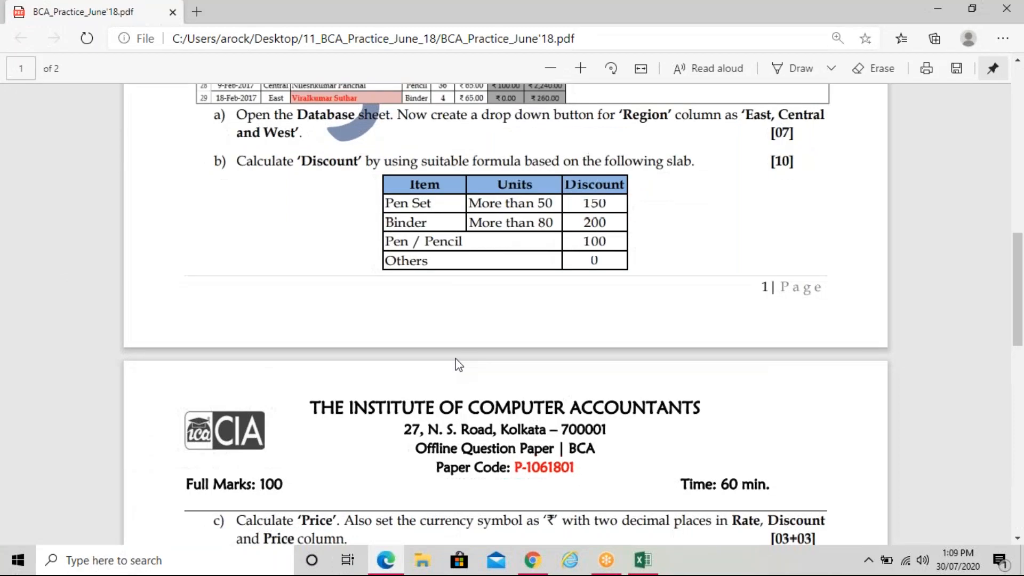
scroll(724, 263, "down", 1)
scroll(724, 263, "down", 4)
scroll(724, 263, "down", 1)
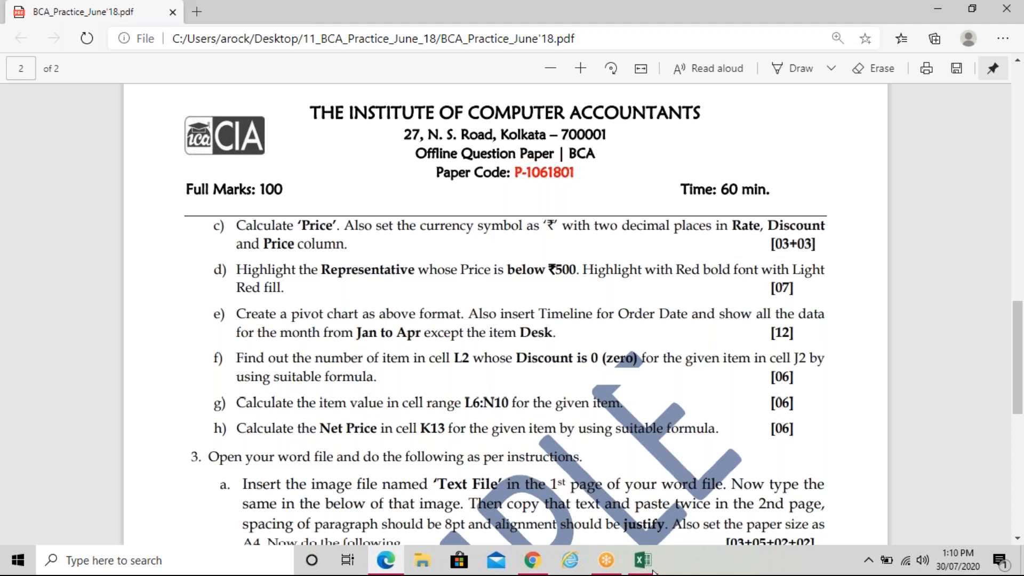
Return to the Excel workbook and select the first Price cell, H2
mouse_move(653, 572)
left_click(677, 501)
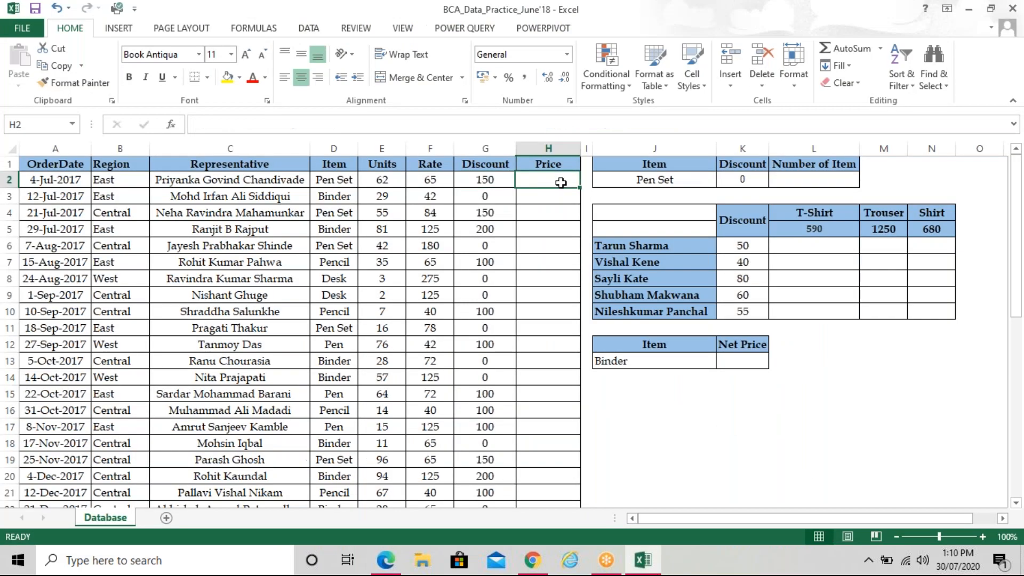
left_click_drag(428, 181, 538, 320)
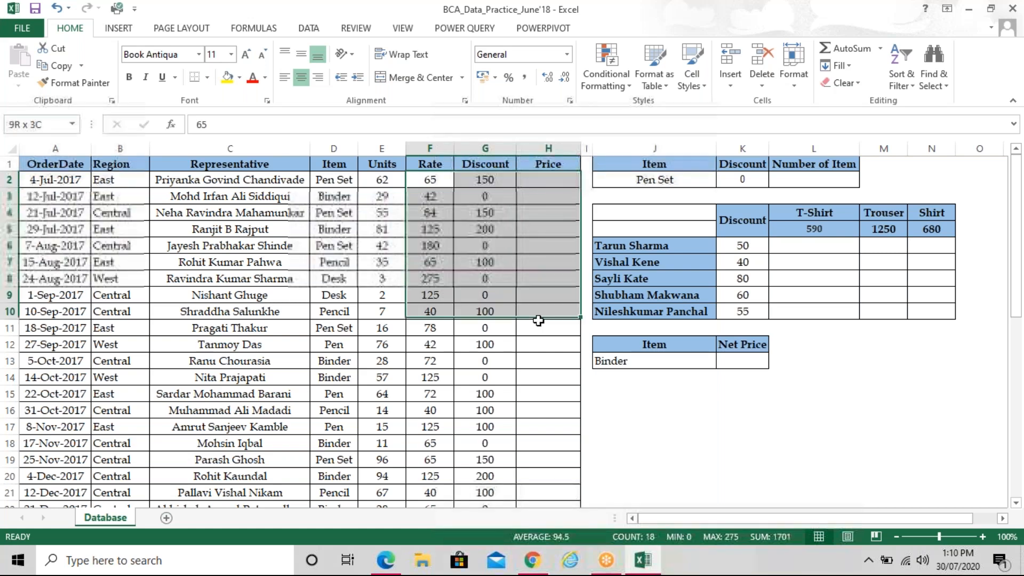
left_click(539, 180)
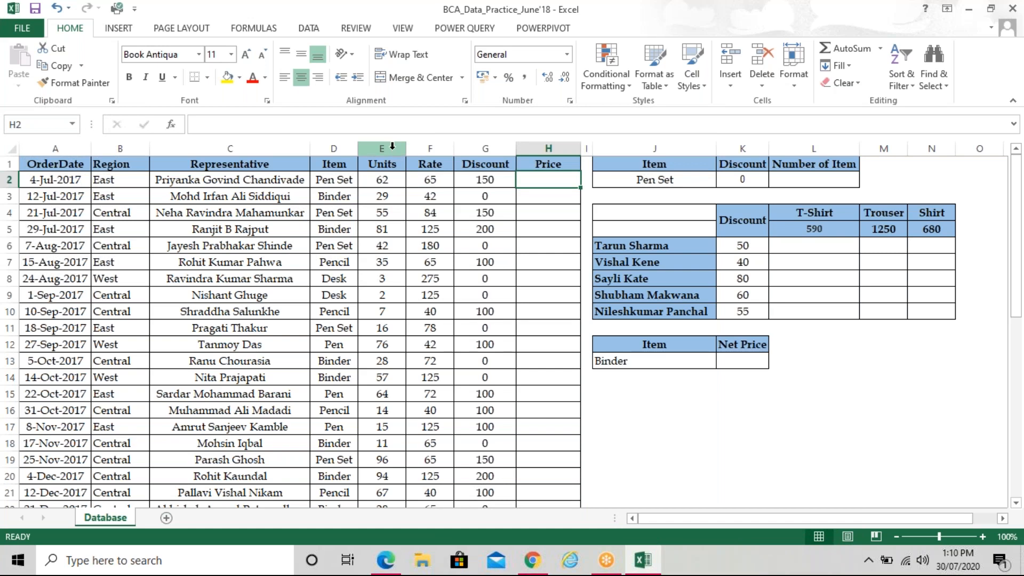
left_click(393, 147)
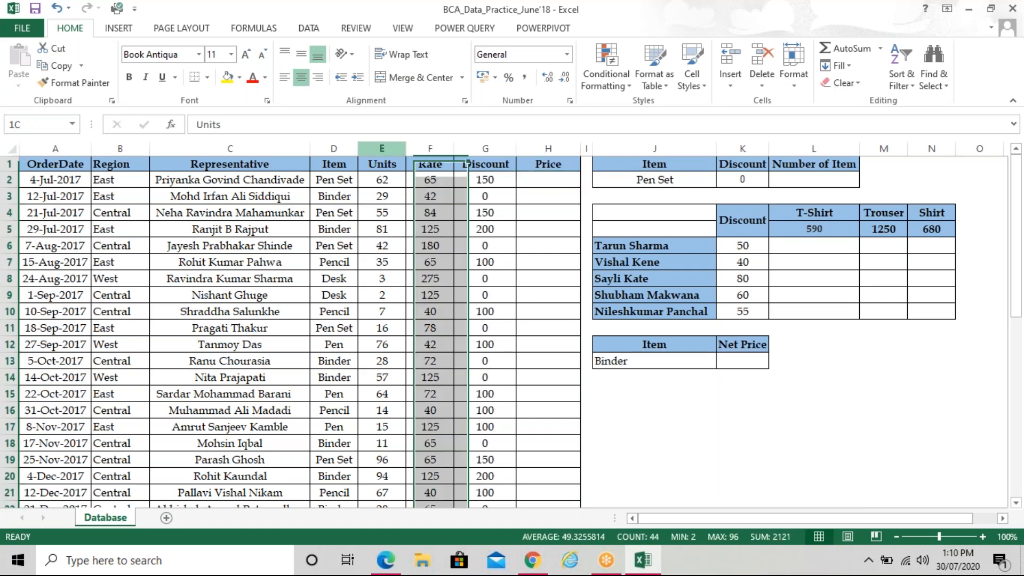
left_click(548, 179)
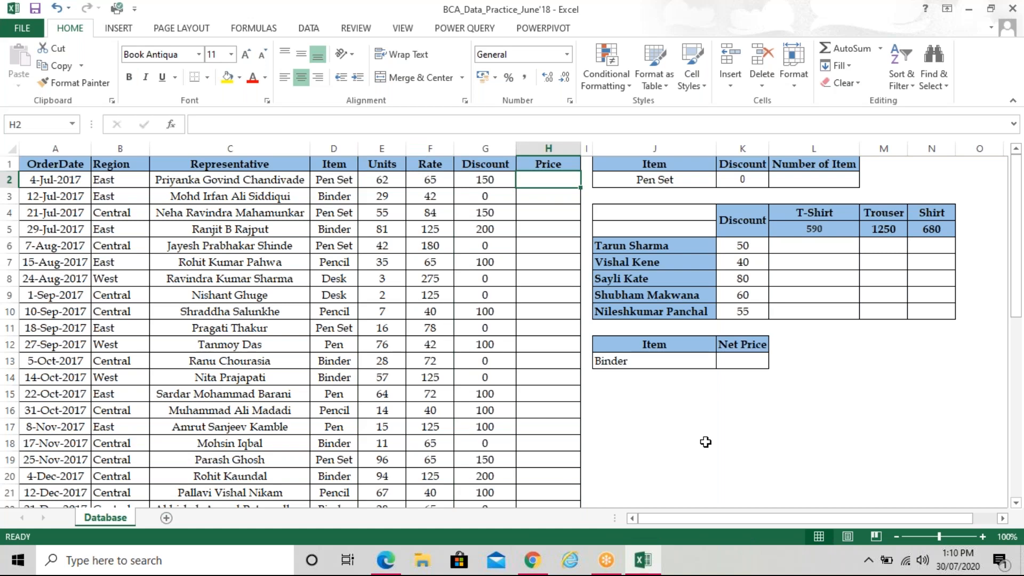
Enter =(E2*F2)-G2 in H2 and fill it down the Price column, giving 3880 first
type("=(")
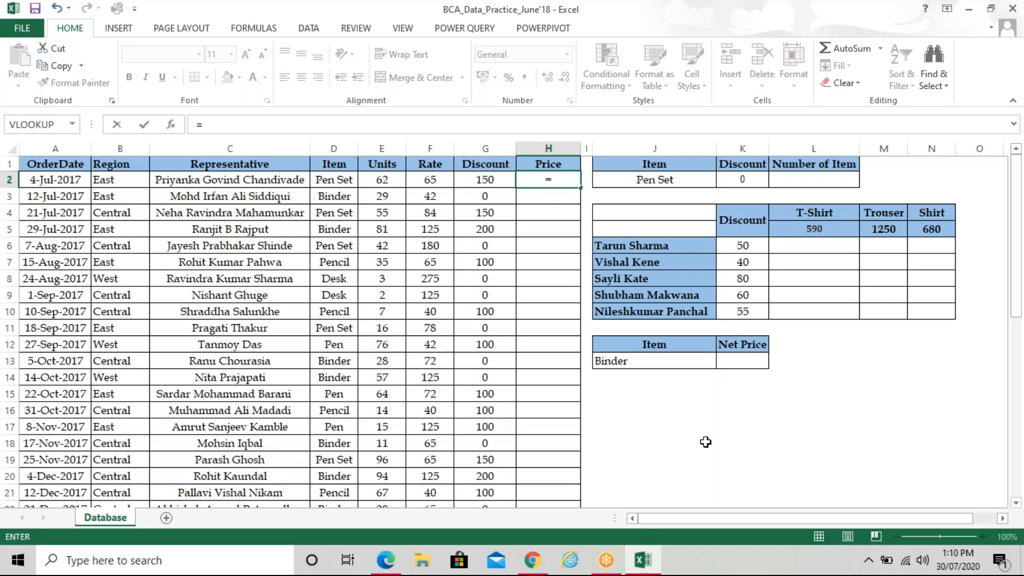
key("Left")
key("Left")
key("Left")
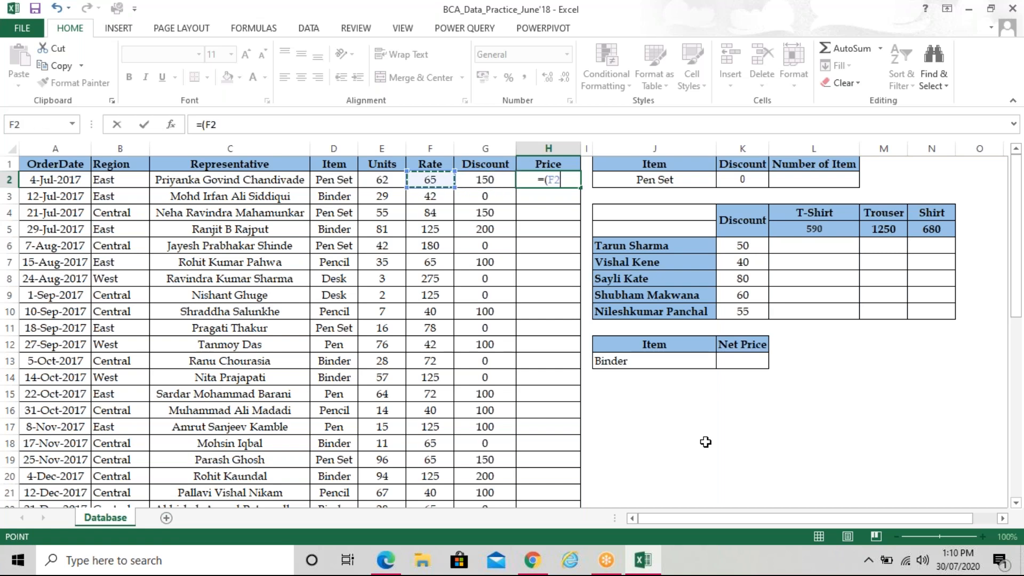
type("*")
key("Left")
key("Left")
type(")-")
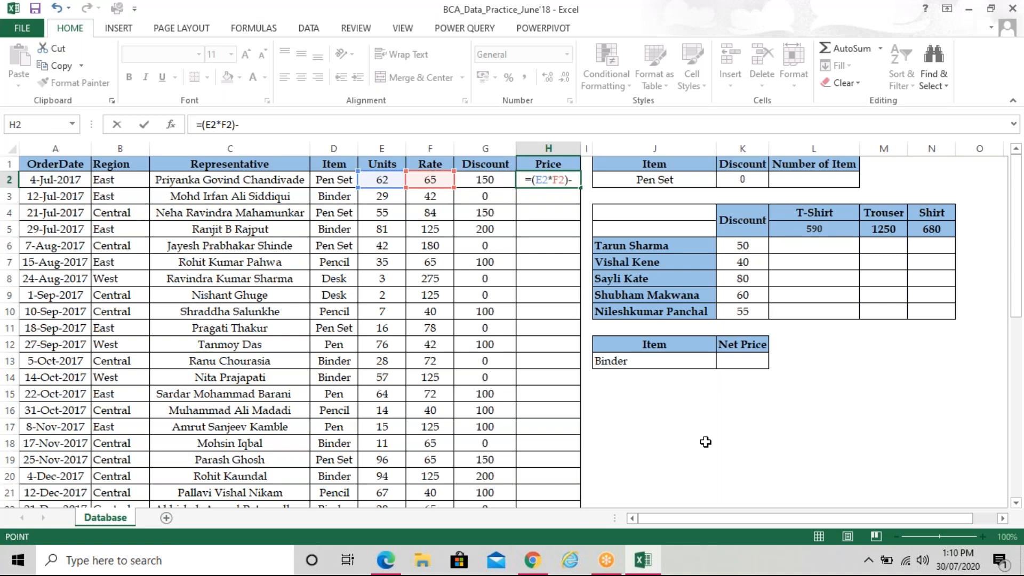
key("Left")
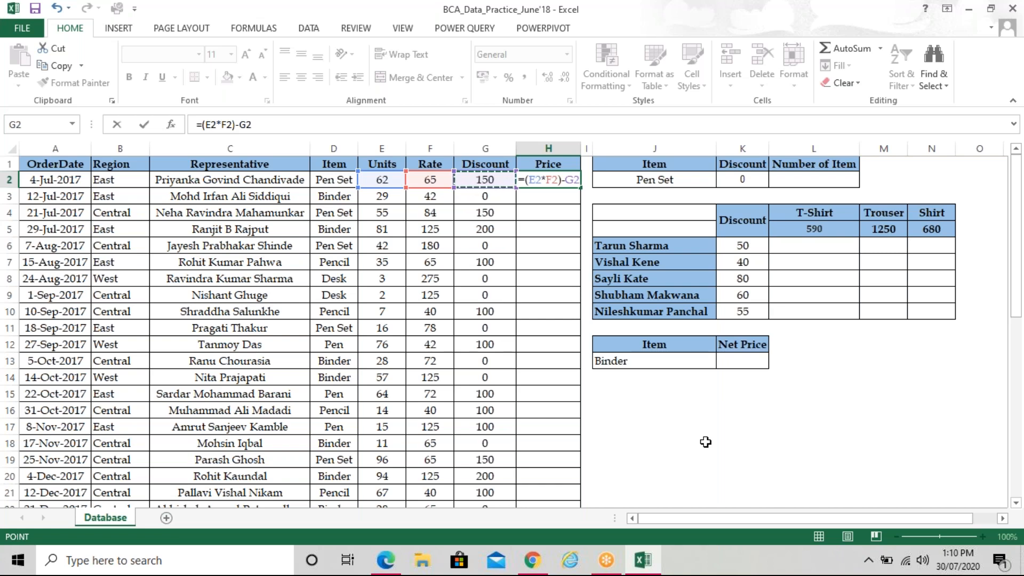
key("Return")
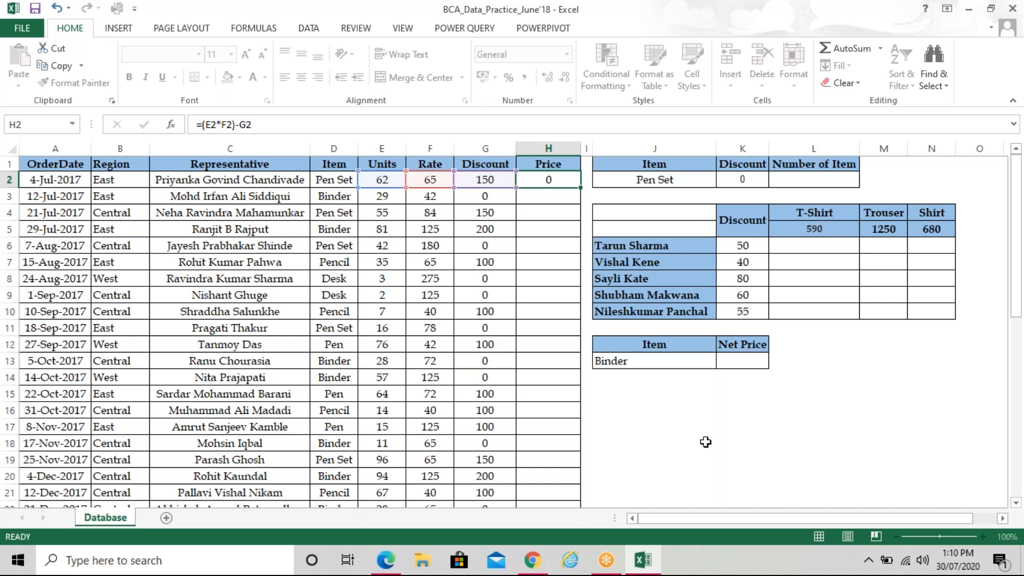
left_click(567, 185)
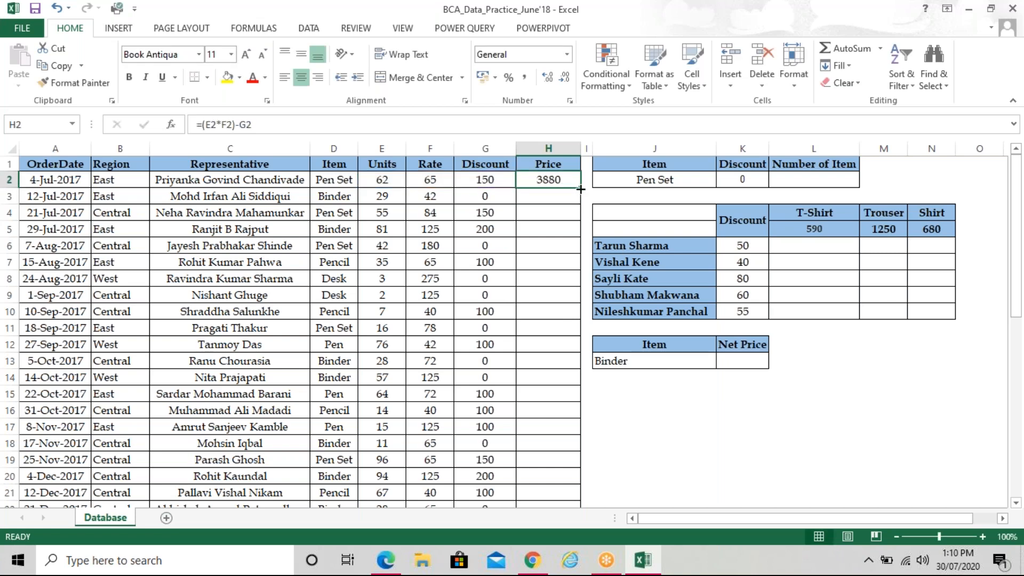
double_click(580, 189)
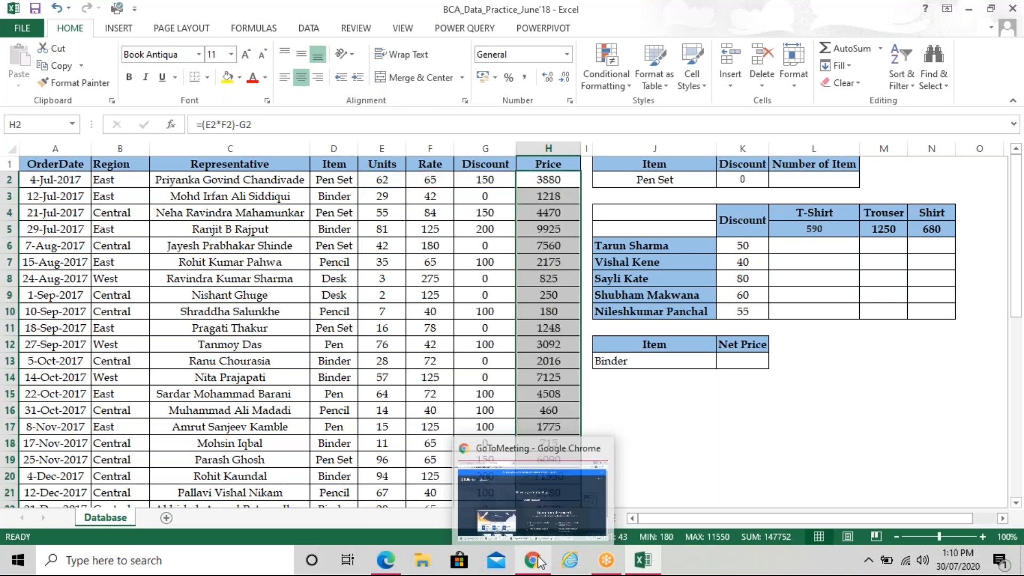
Bring the question paper forward and scroll to page 2's tasks c) through h)
left_click(386, 560)
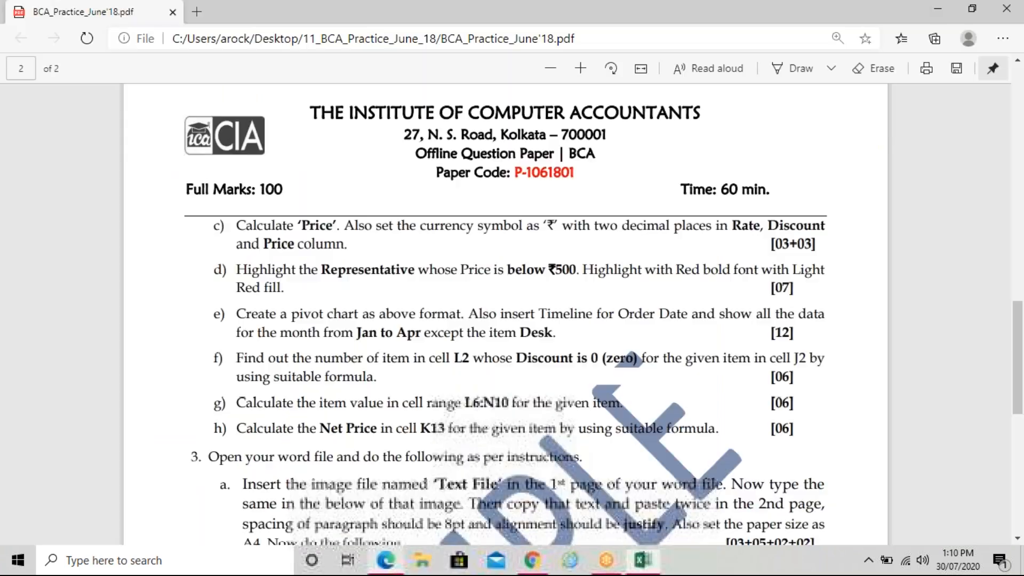
scroll(635, 371, "up", 1)
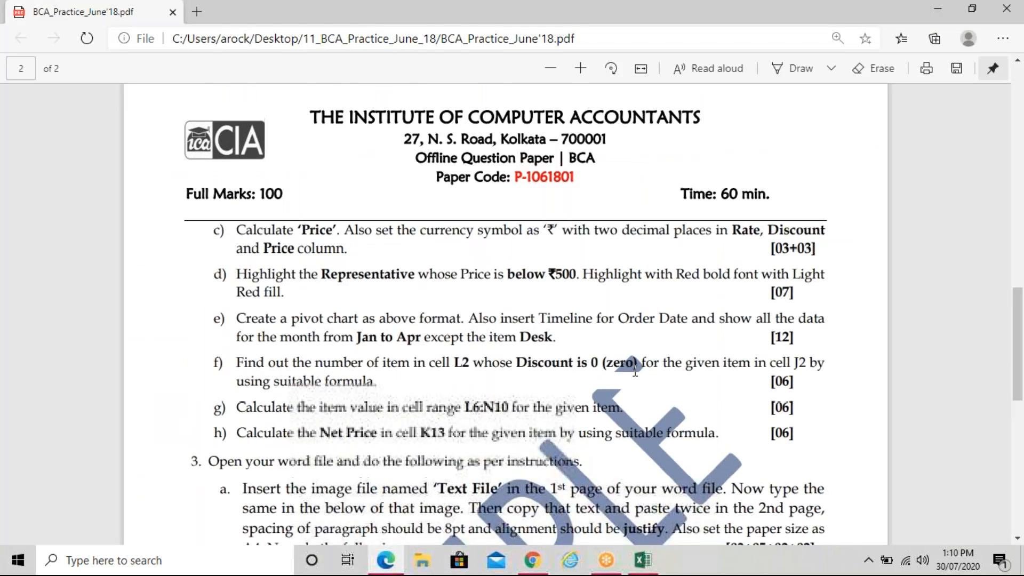
scroll(636, 372, "up", 10)
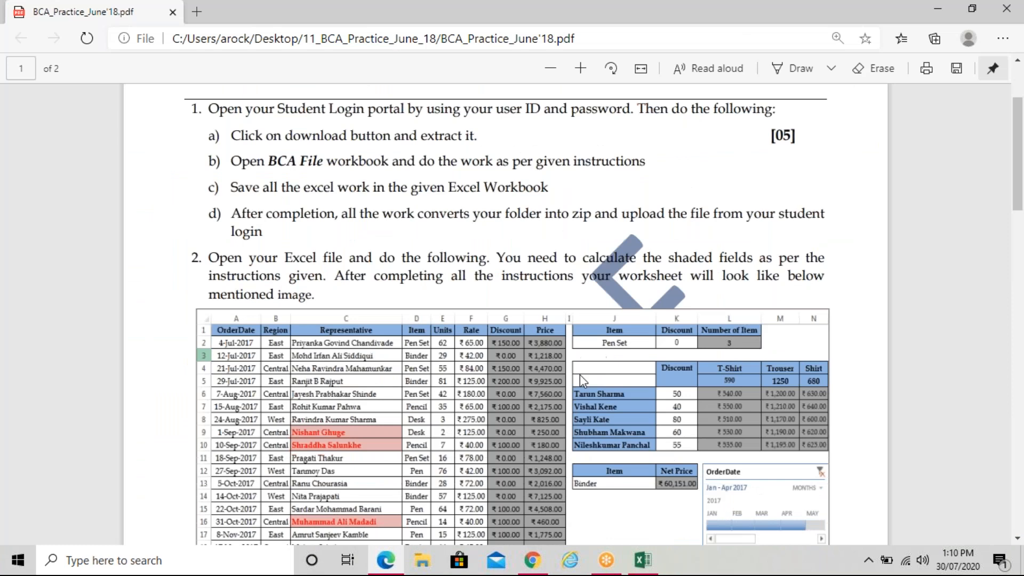
scroll(543, 273, "down", 3)
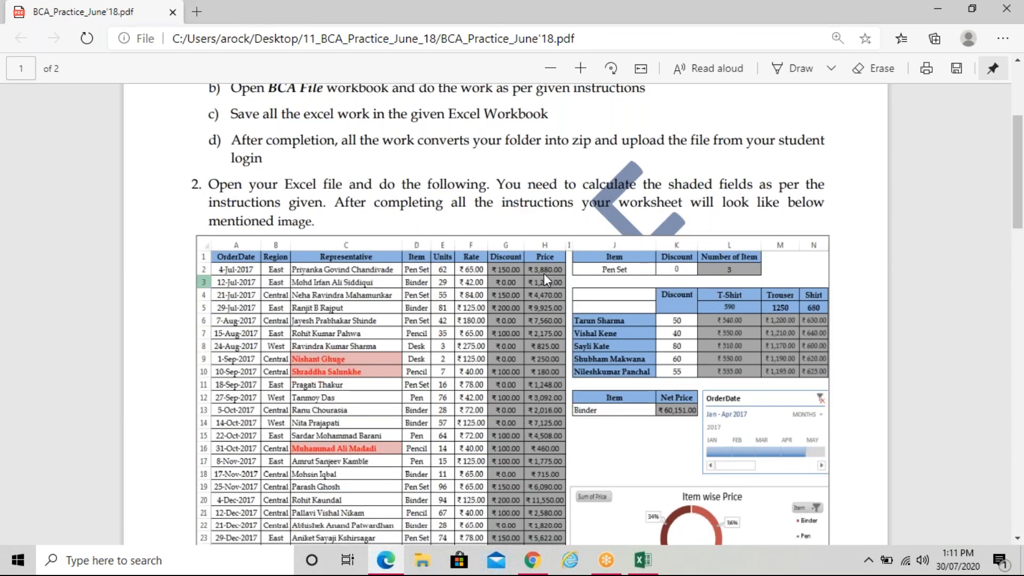
scroll(543, 273, "down", 10)
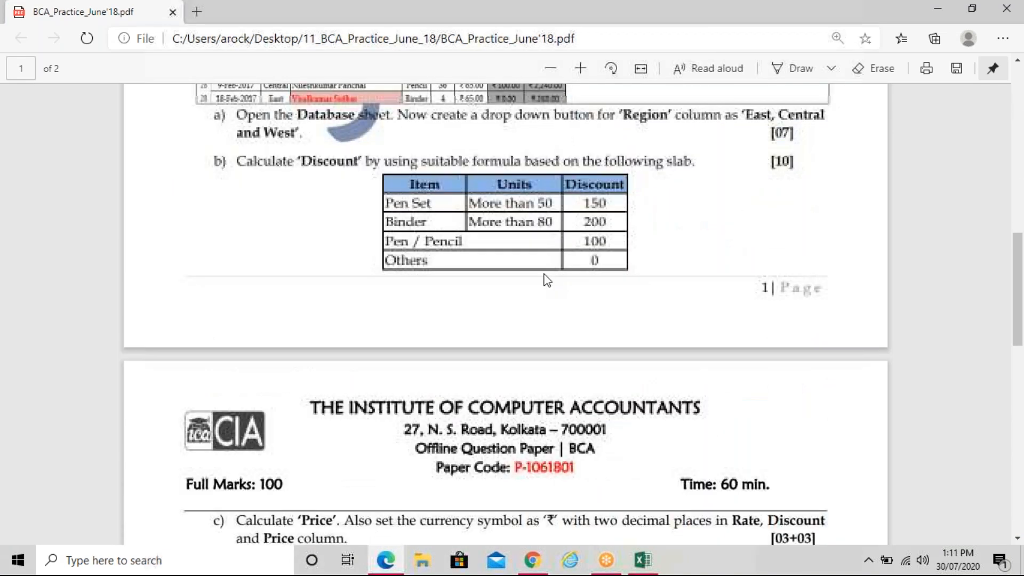
scroll(543, 273, "down", 10)
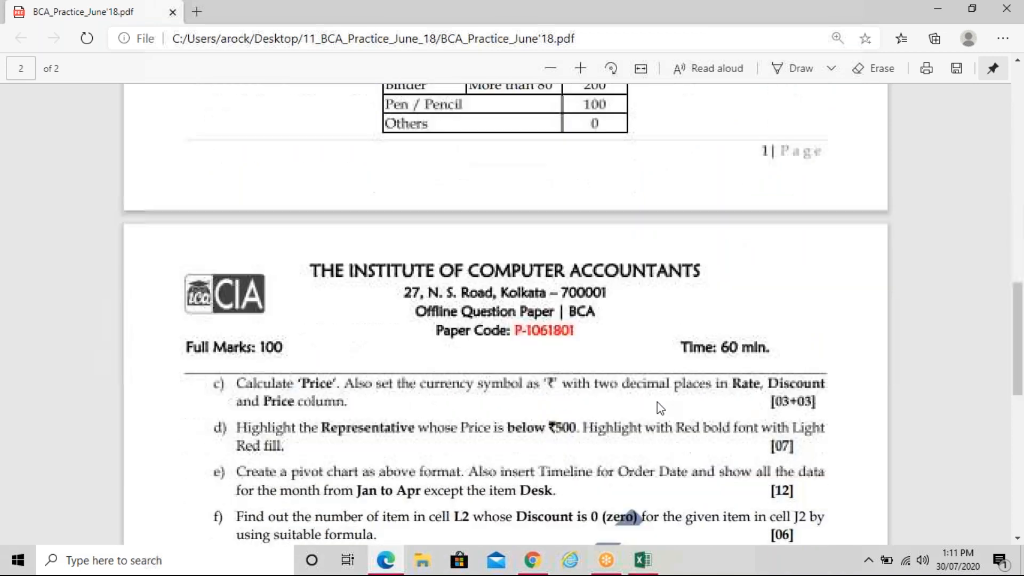
Select the Rate, Discount and Price values from F2 to H44 and open Format Cells
left_click(643, 560)
left_click(436, 180)
left_click_drag(436, 181, 549, 466)
scroll(691, 373, "up", 8)
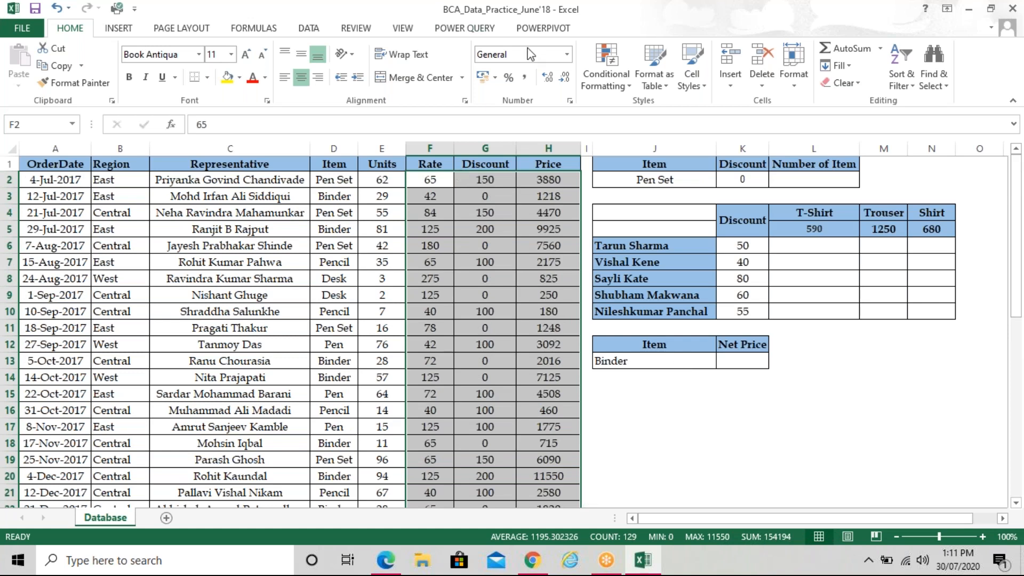
left_click(570, 101)
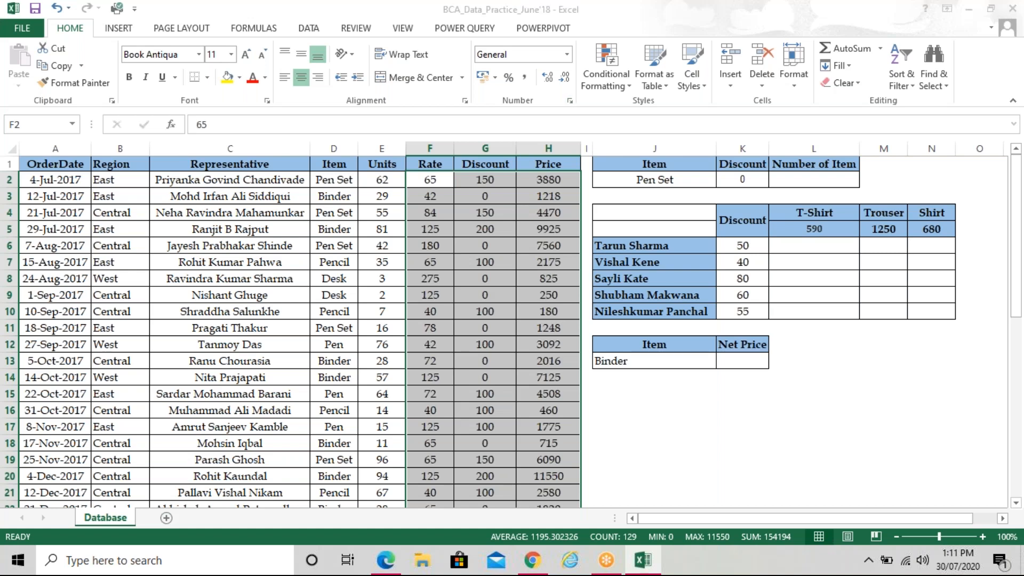
left_click_drag(740, 137, 759, 130)
Choose Currency format with the ₹ English (India) symbol and 2 decimal places, previewing ₹ 65.00
left_click(592, 207)
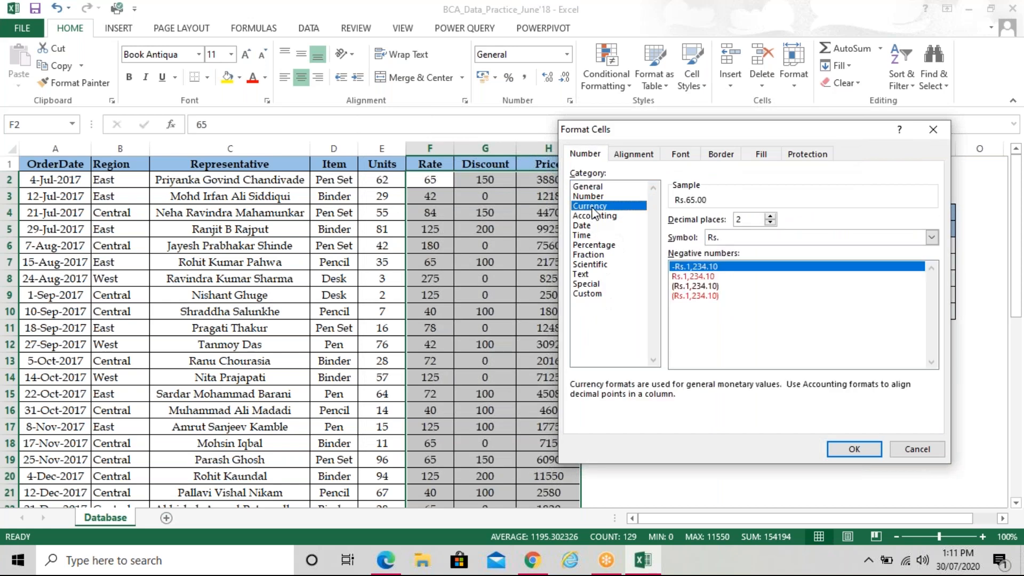
left_click(931, 238)
left_click(931, 239)
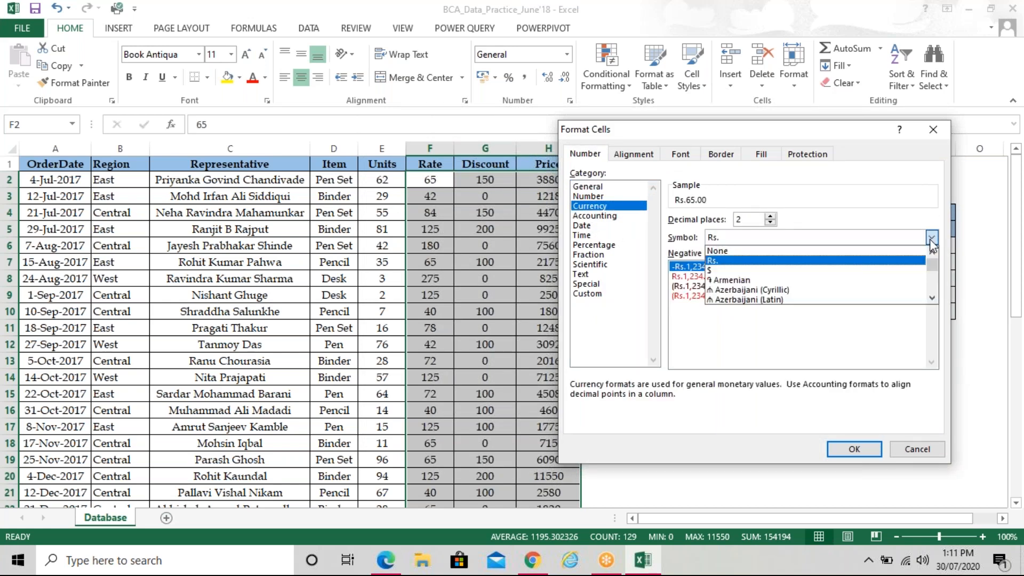
key("Down")
key("Down")
key("Down")
key("Down")
key("Down")
key("Down")
key("Down")
key("Down")
key("Down")
key("Down")
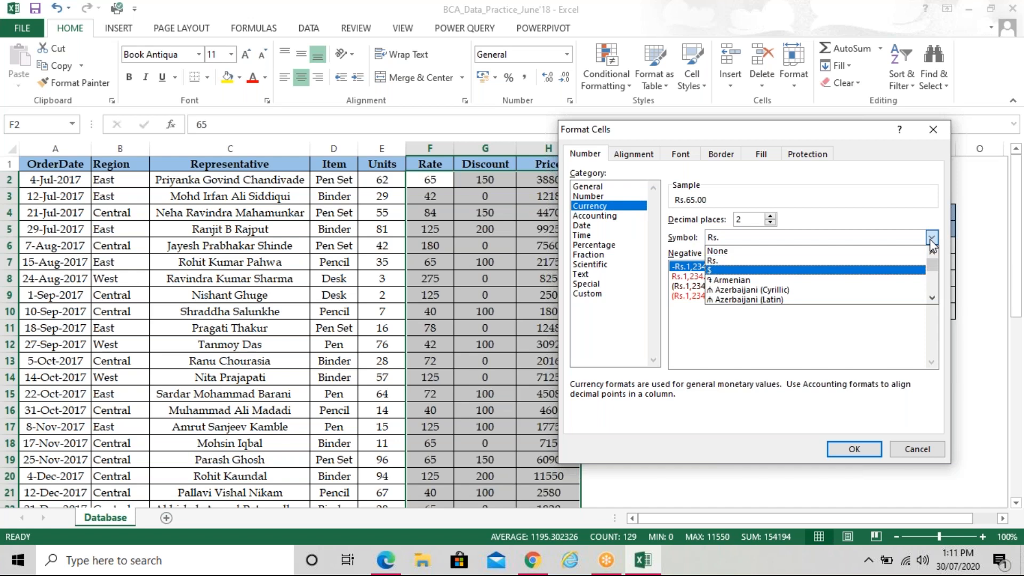
key("Down")
key("Down")
key("Down")
key("Down")
key("Down")
key("Down")
key("Down")
key("Down")
key("Down")
key("Down")
key("Down")
key("Down")
key("Down")
key("Down")
key("Down")
key("Down")
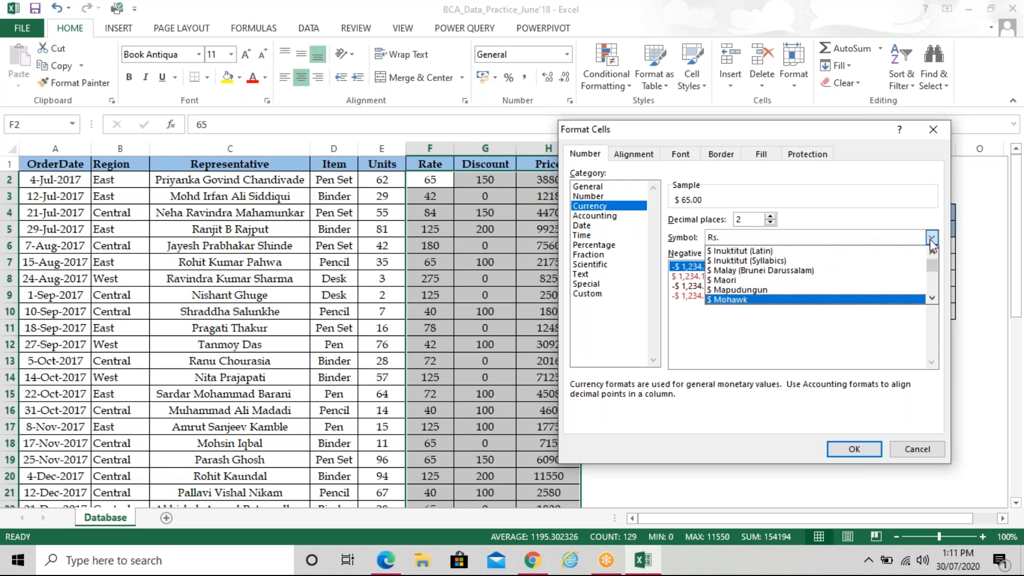
key("Down")
key("Down")
key("Down")
key("Down")
key("Down")
key("Down")
key("Down")
key("Down")
key("Down")
key("Down")
key("Down")
key("Down")
key("Down")
key("Down")
key("Down")
key("Down")
key("Down")
key("Down")
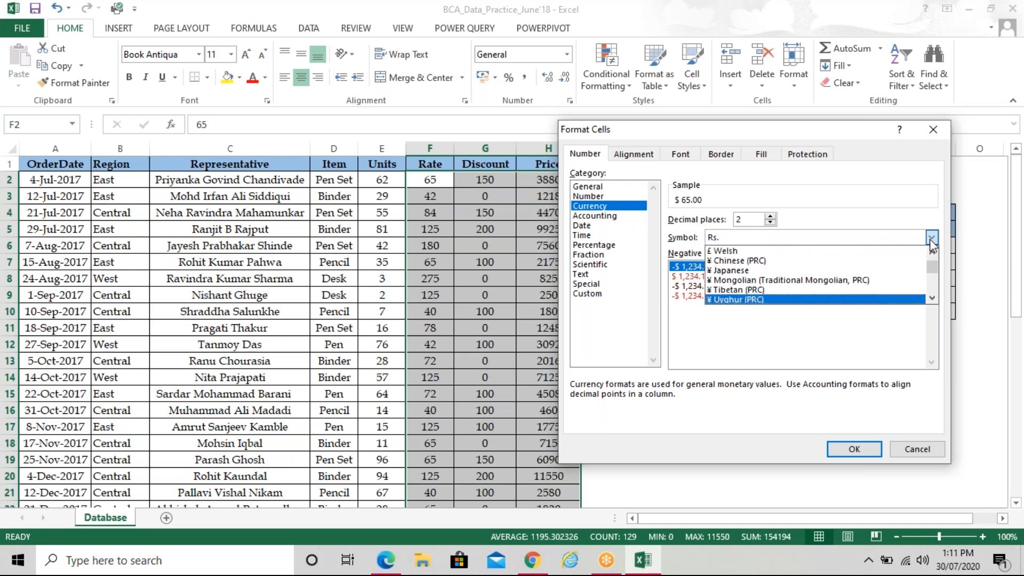
key("Down")
key("Down")
key("Down")
key("Down")
key("Down")
key("Down")
key("Down")
key("Down")
key("Down")
key("Down")
key("Down")
key("Down")
key("Down")
key("Down")
key("Down")
key("Down")
key("Down")
key("Down")
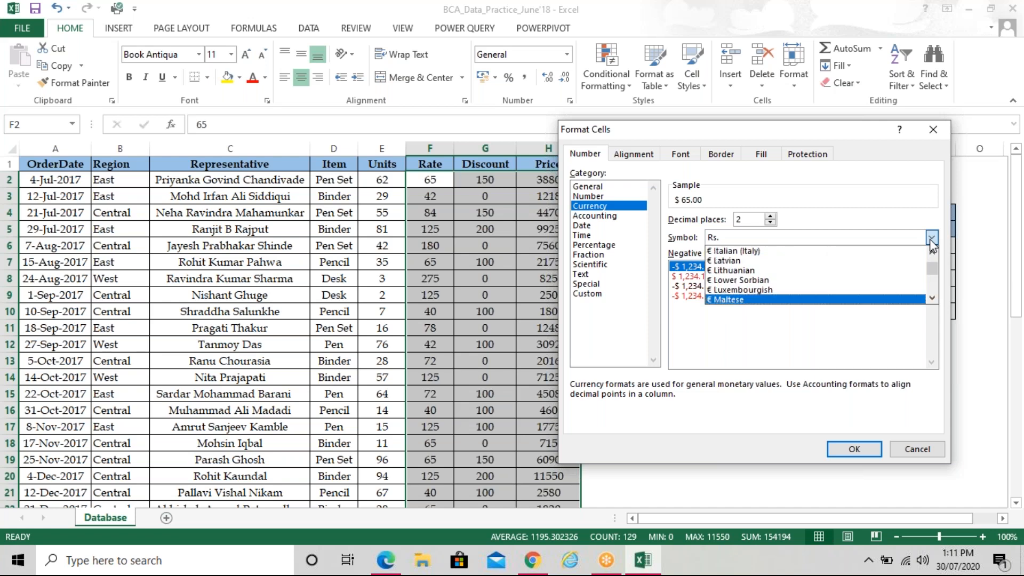
key("Down")
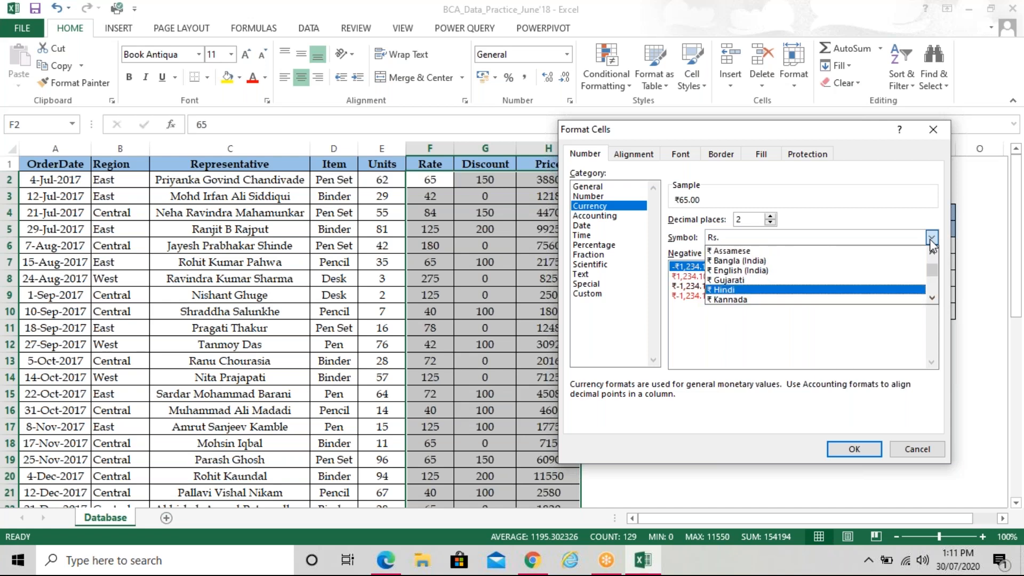
key("Up")
key("Up")
key("Up")
key("Up")
key("Down")
key("Down")
key("Down")
key("Down")
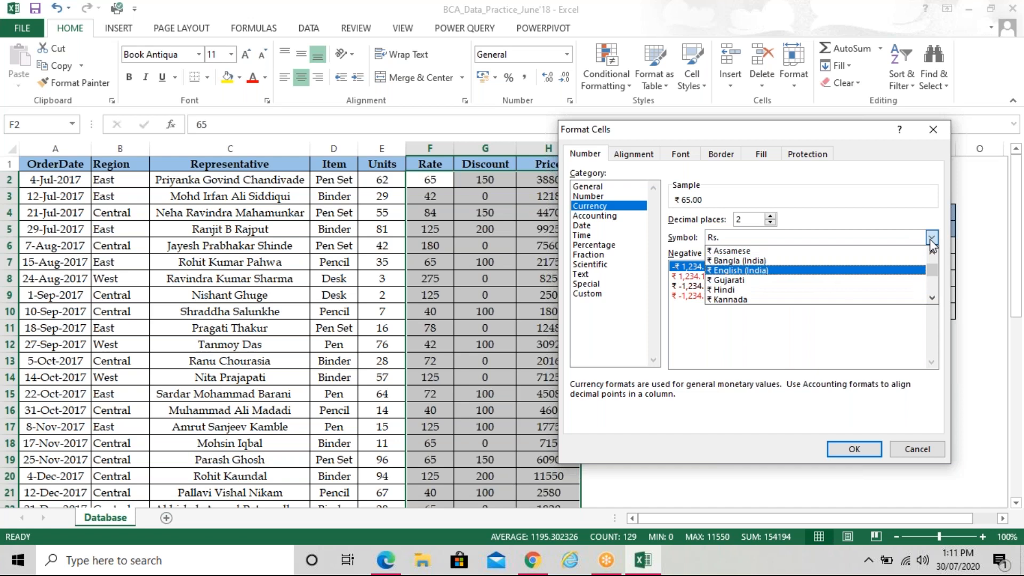
key("Up")
key("Up")
key("Up")
key("Return")
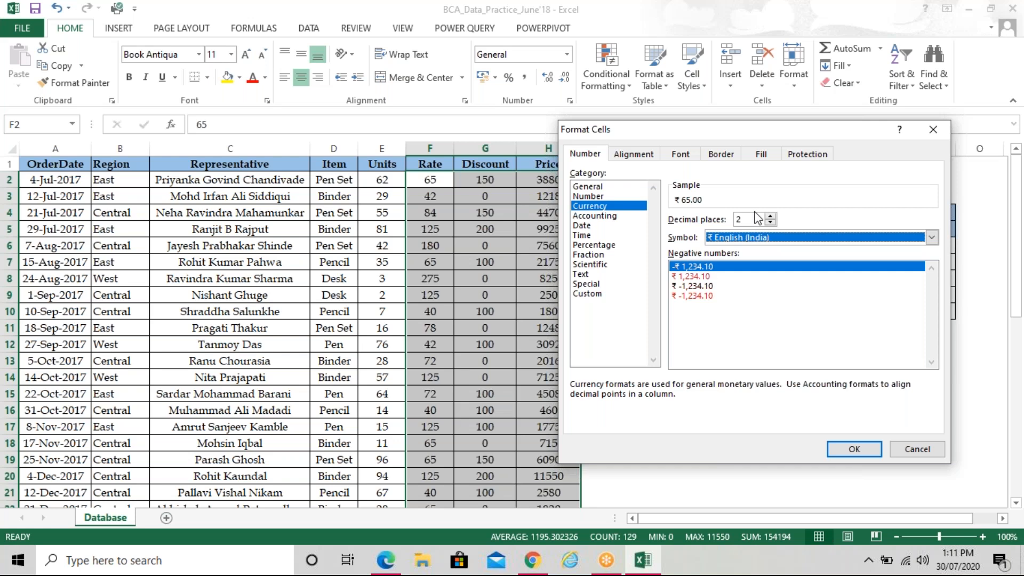
Apply the ₹ two-decimal currency format to Rate, Discount and Price, then return to the question paper PDF
left_click(853, 449)
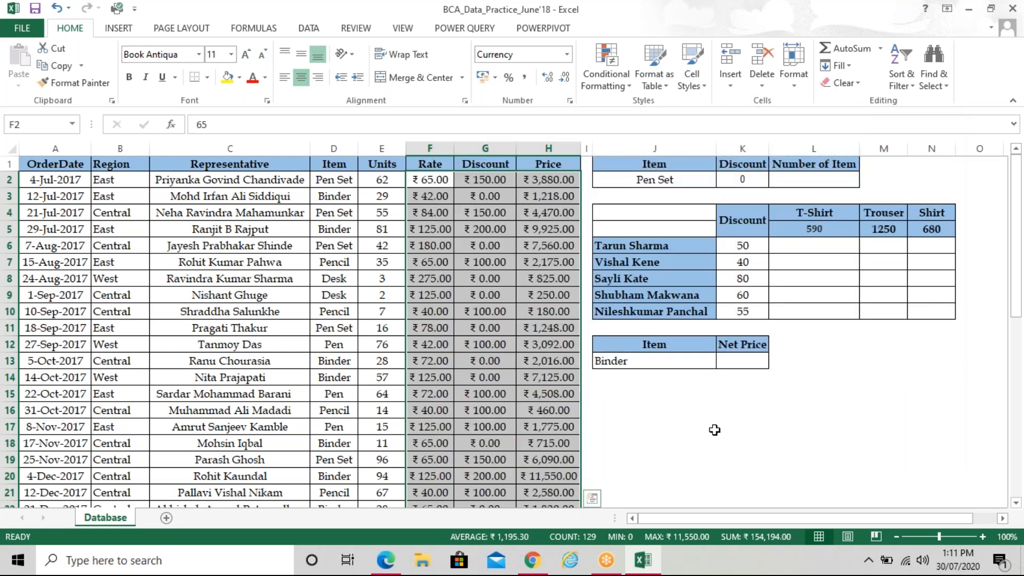
left_click(714, 430)
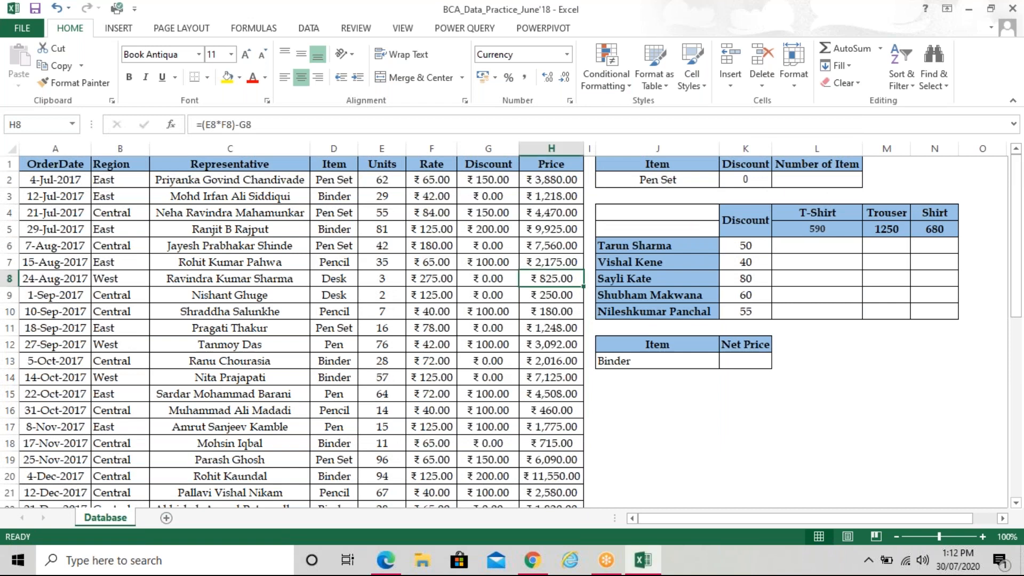
mouse_move(396, 570)
left_click(396, 570)
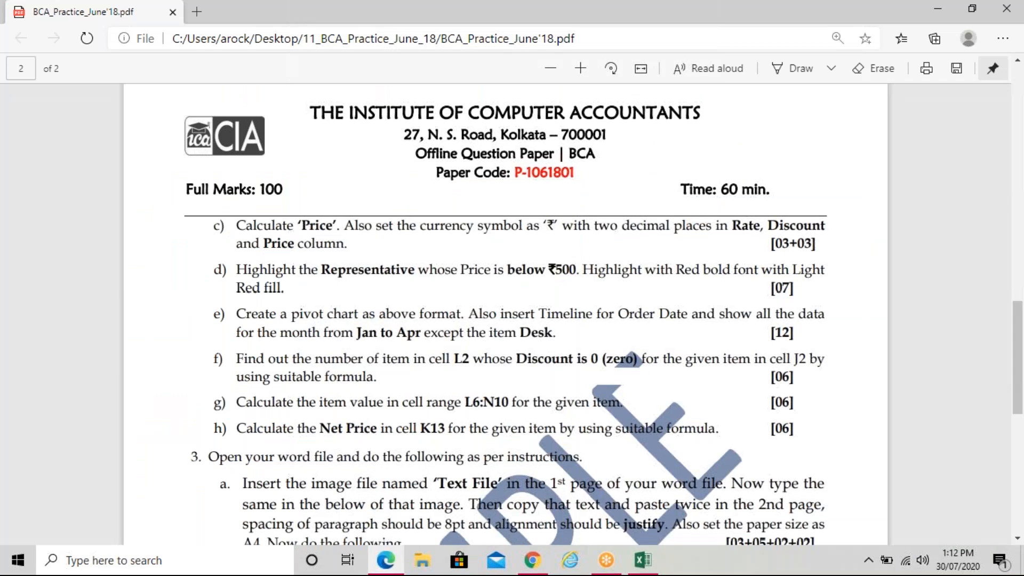
scroll(505, 315, "up", 6)
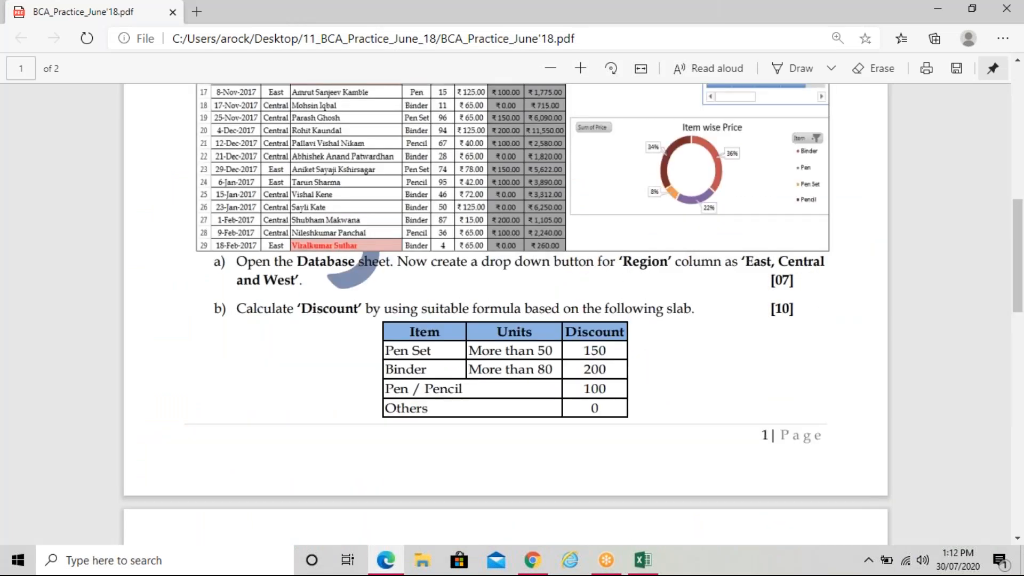
scroll(506, 314, "down", 4)
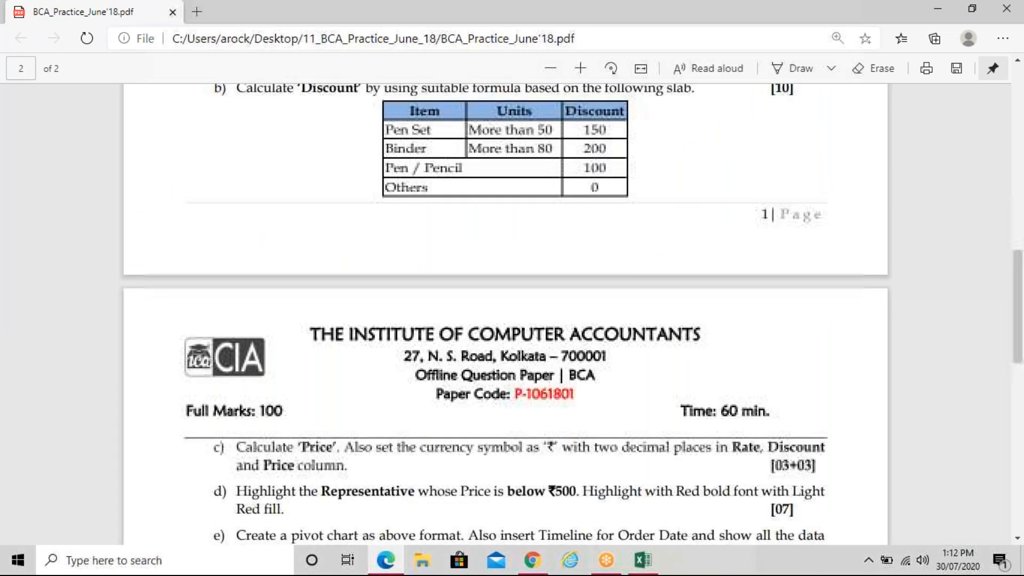
scroll(619, 505, "down", 1)
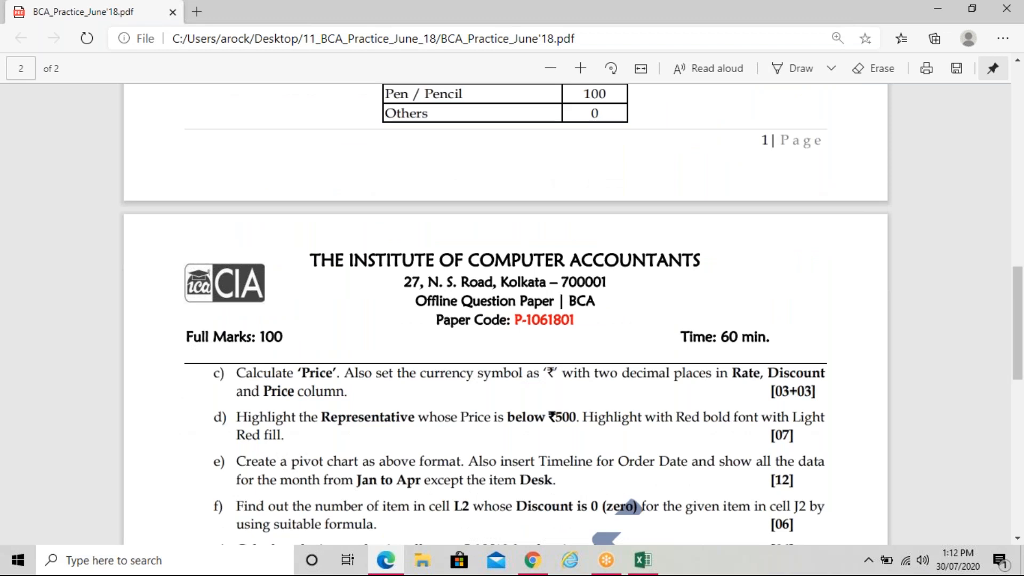
scroll(521, 329, "down", 1)
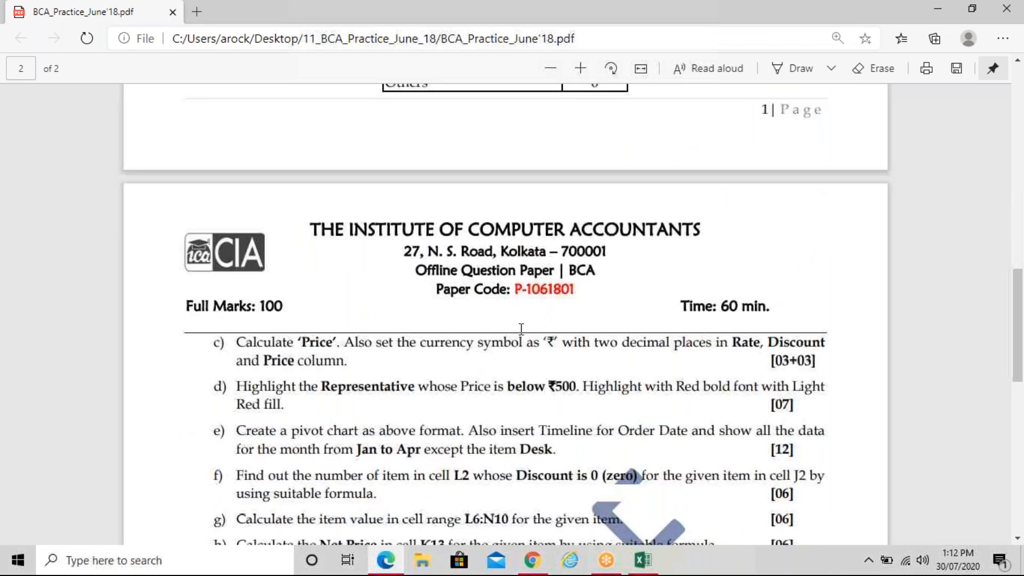
scroll(521, 329, "up", 1)
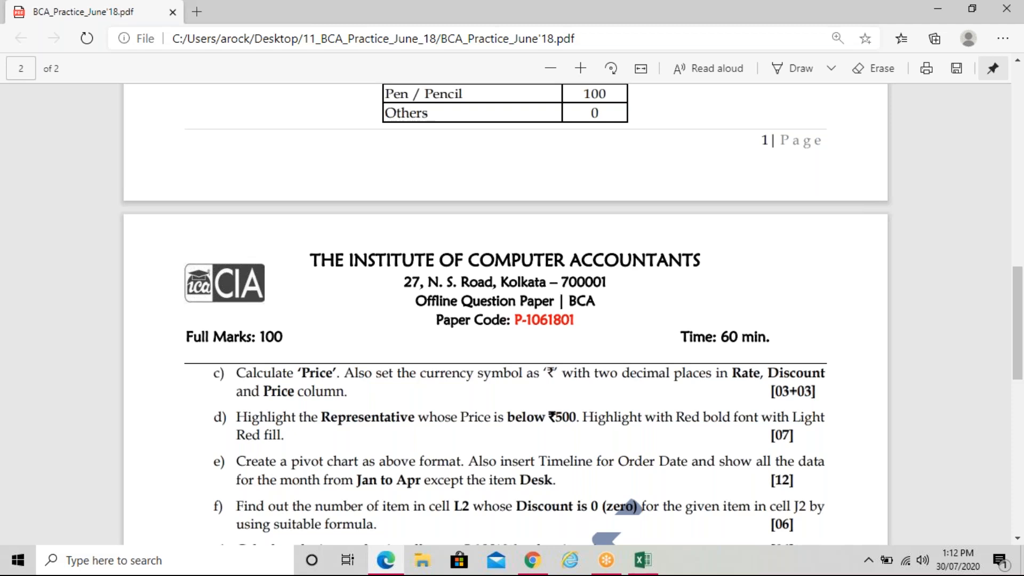
scroll(589, 325, "down", 1)
scroll(589, 326, "down", 1)
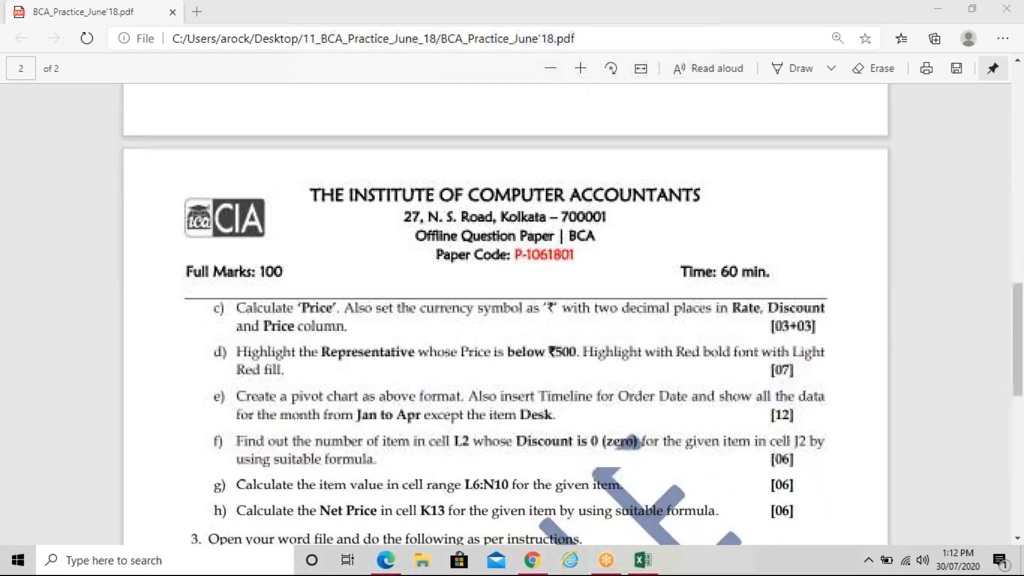
scroll(589, 317, "down", 3)
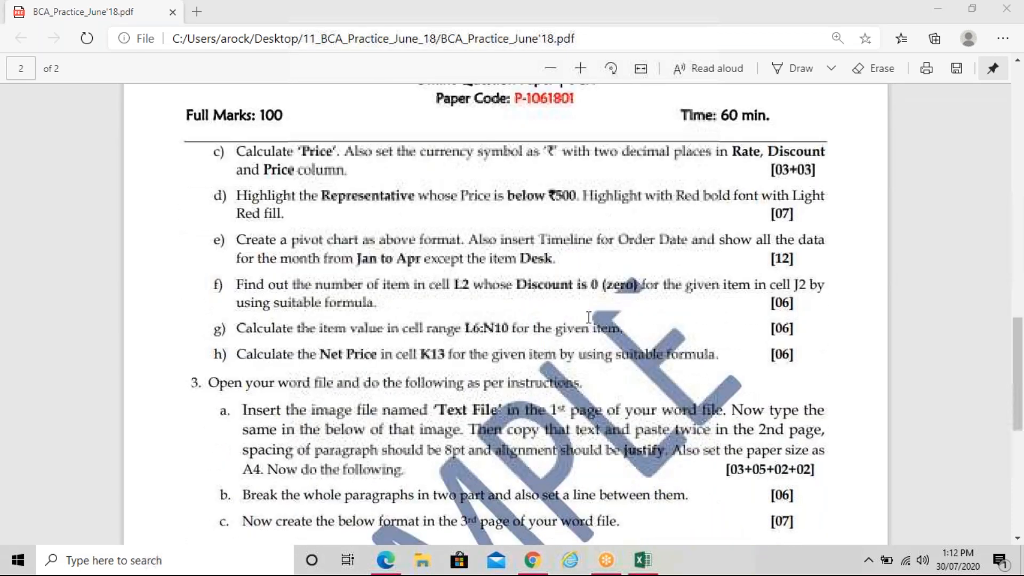
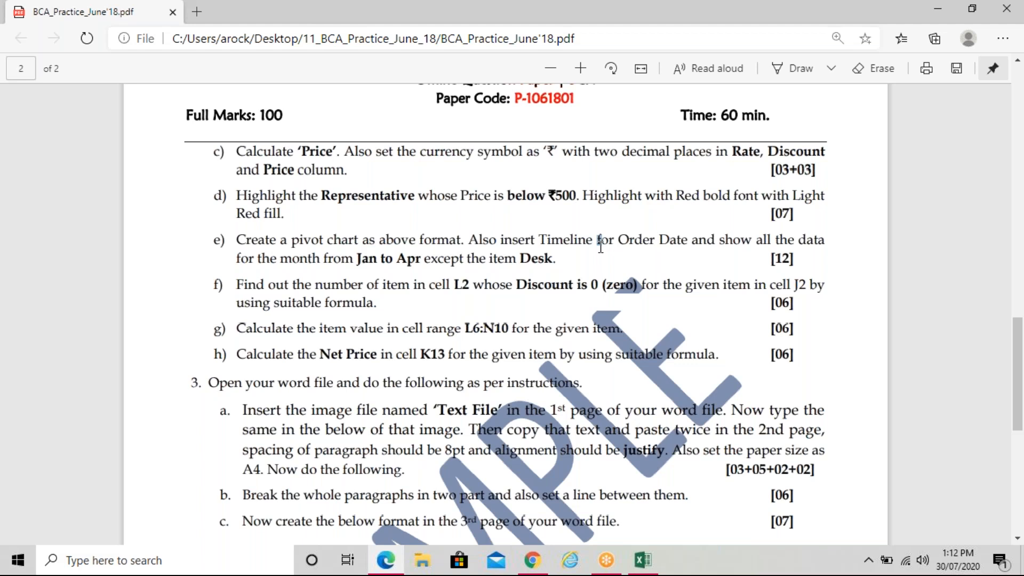
Move from the task PDF toward the Excel workbook on the taskbar
mouse_move(647, 569)
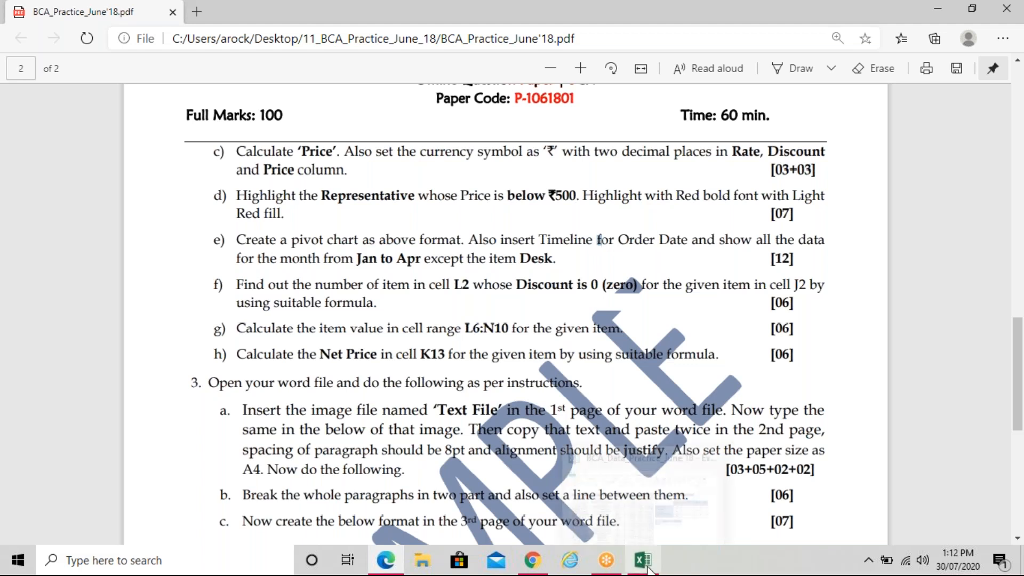
Back in the workbook, select the Representative names from C2 down to C44
left_click(645, 569)
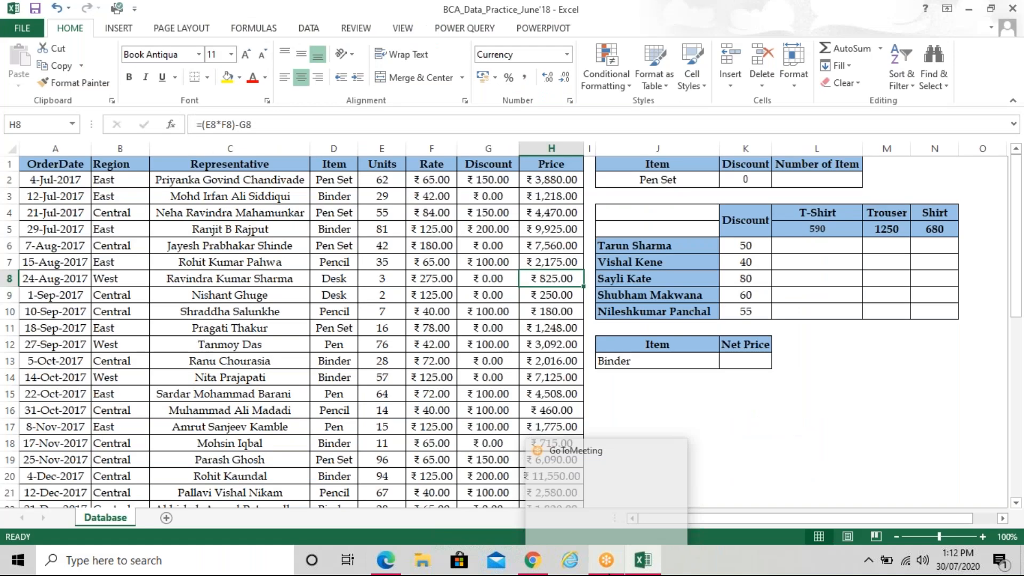
mouse_move(637, 570)
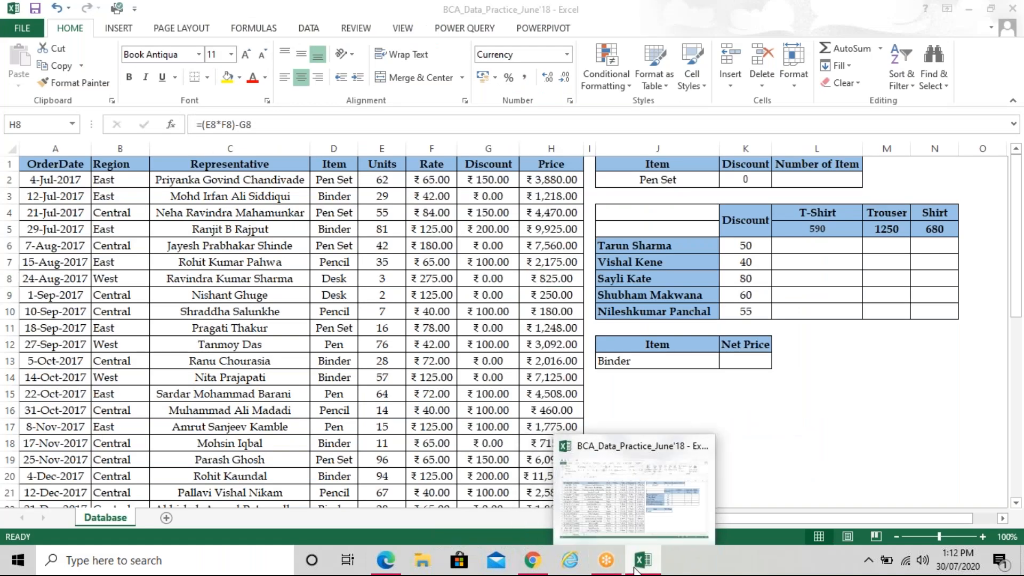
left_click(636, 571)
left_click(636, 570)
left_click_drag(563, 181, 561, 395)
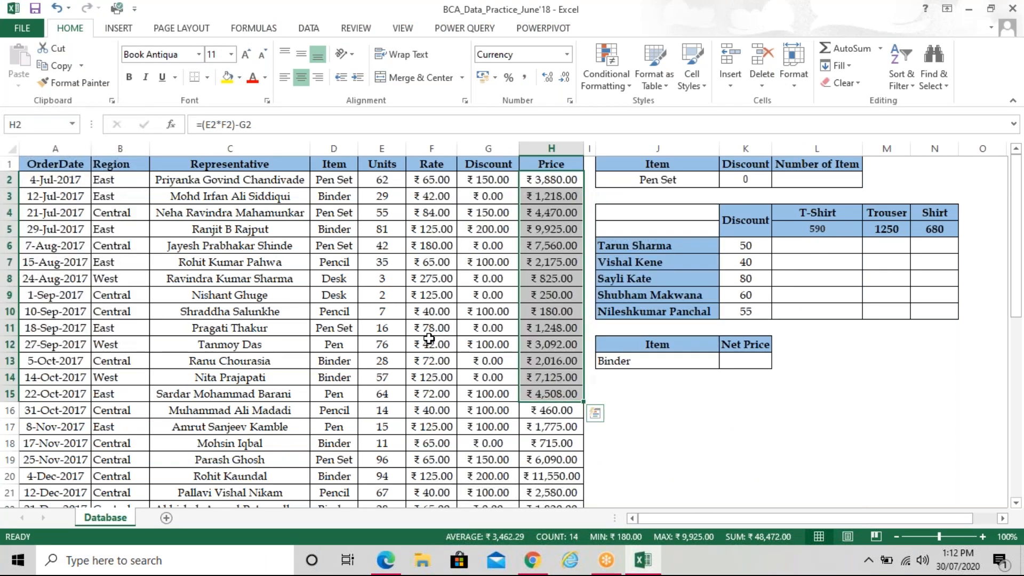
left_click_drag(290, 179, 269, 409)
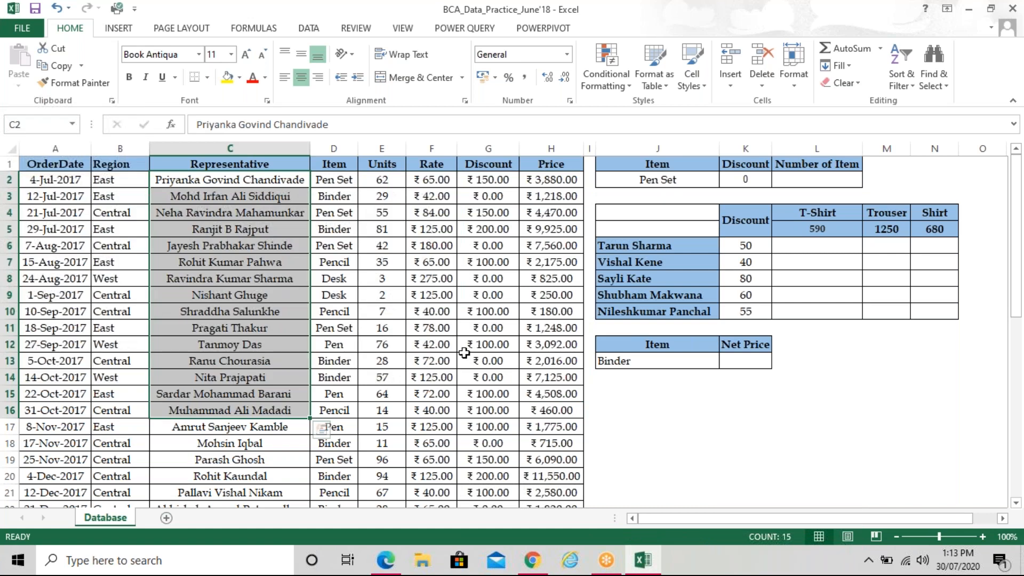
left_click(464, 355)
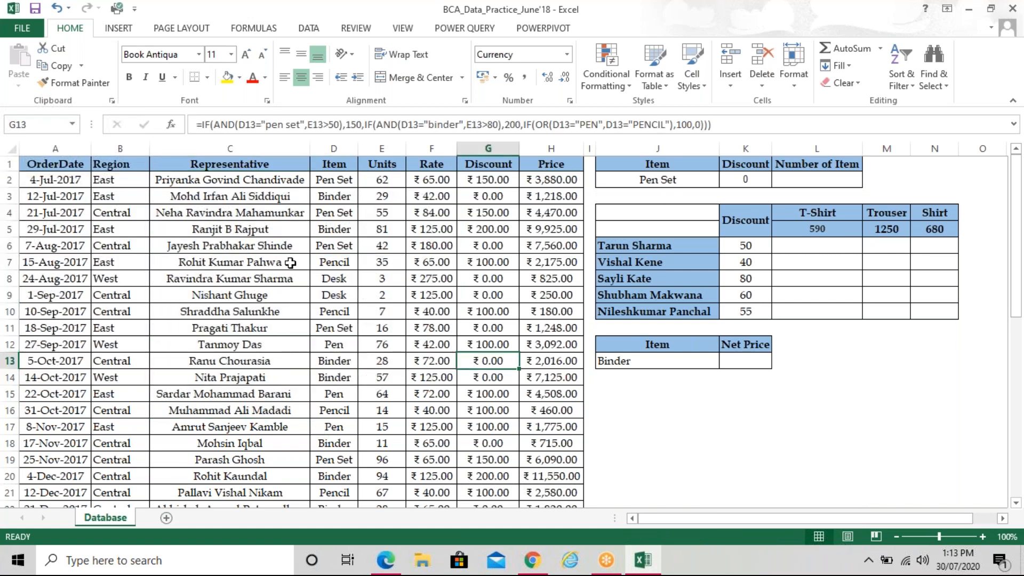
left_click_drag(271, 182, 271, 481)
left_click_drag(272, 482, 272, 541)
scroll(373, 320, "up", 8)
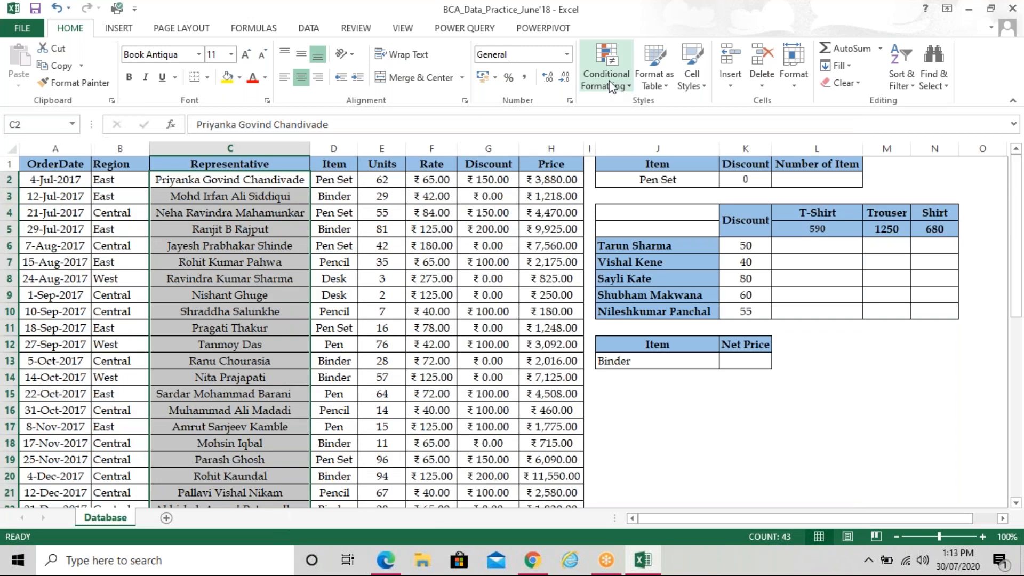
Start a new formula-based conditional formatting rule using =$H2<=500
left_click(608, 80)
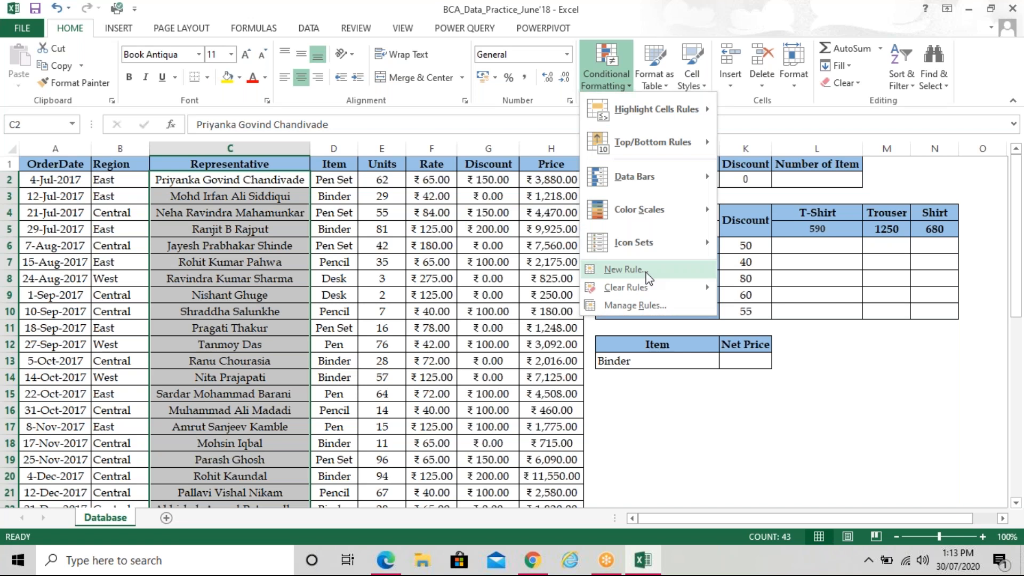
left_click(624, 270)
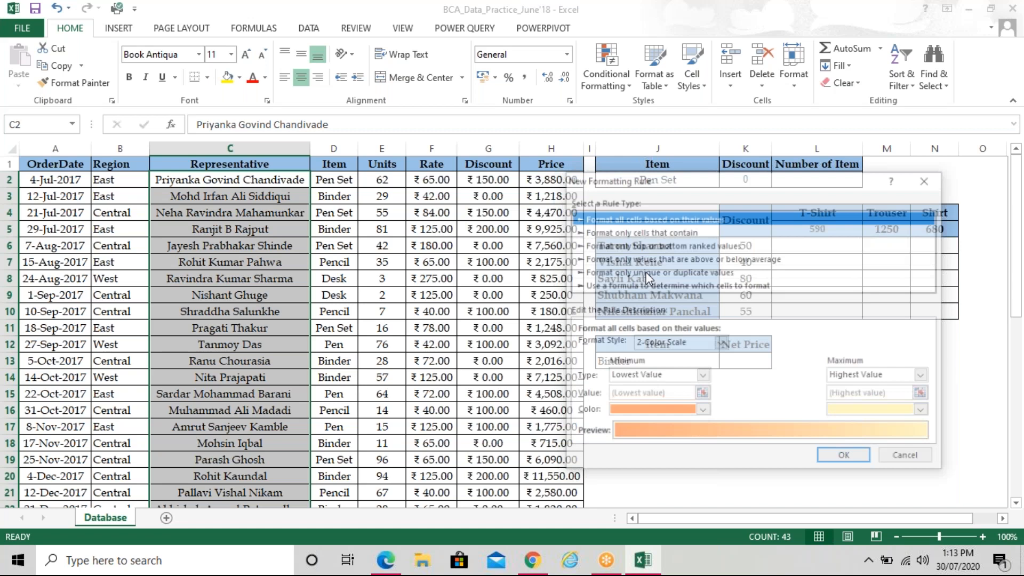
left_click(651, 366)
left_click(639, 428)
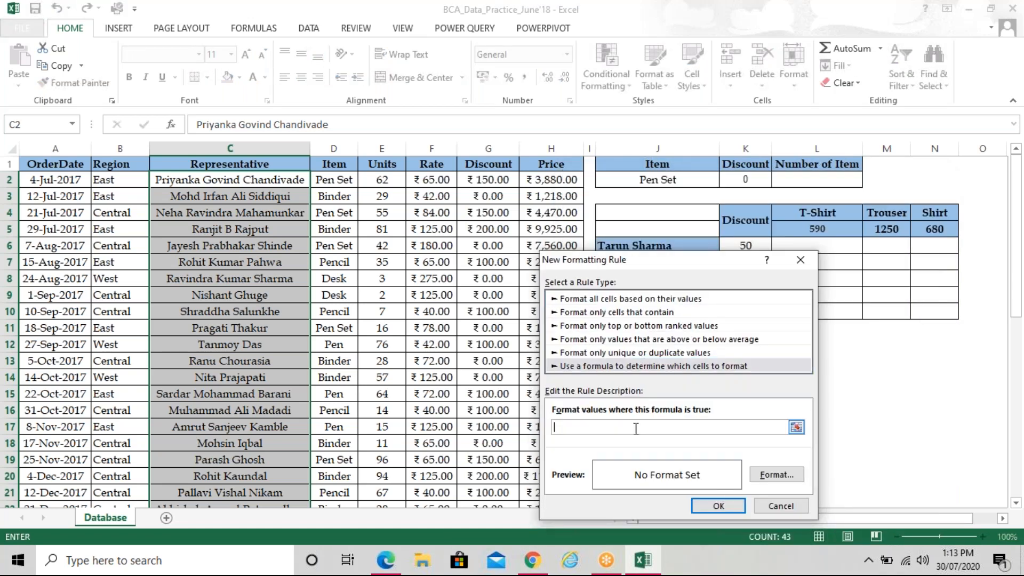
left_click(550, 181)
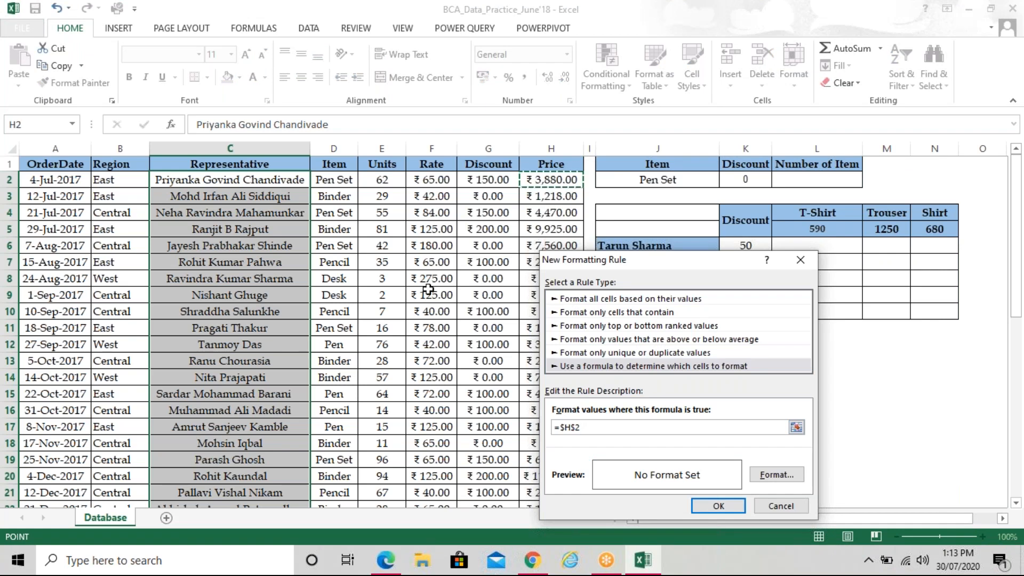
key("F4")
key("F4")
type("<=500")
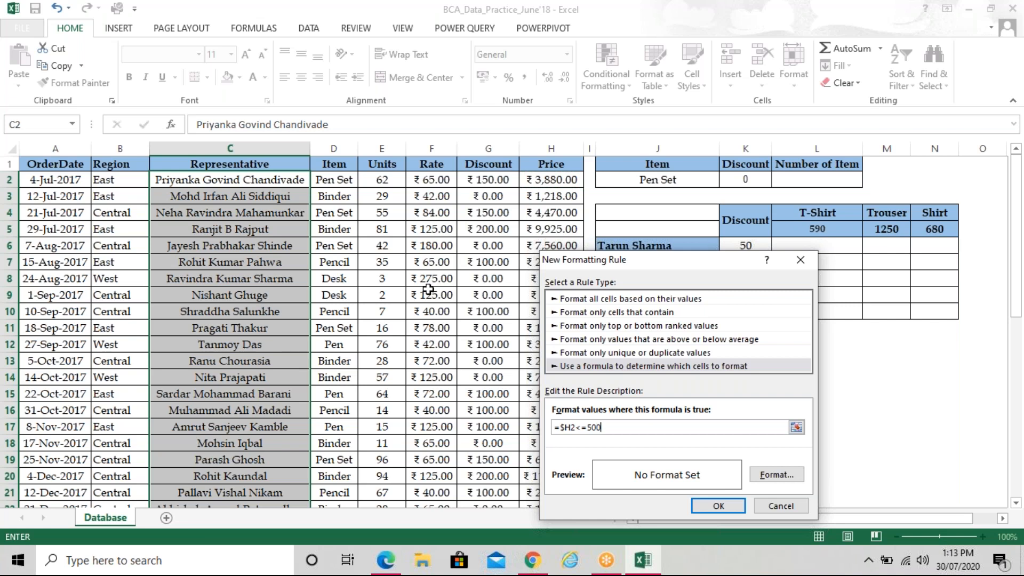
Format matching names in red bold italic on a light orange fill and apply the rule
left_click(794, 476)
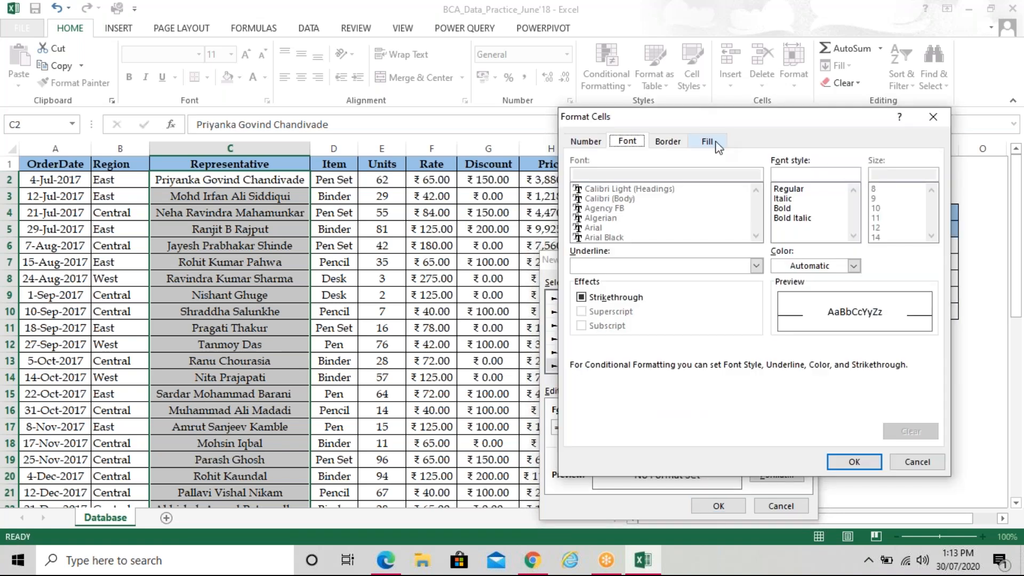
left_click(716, 145)
left_click(652, 217)
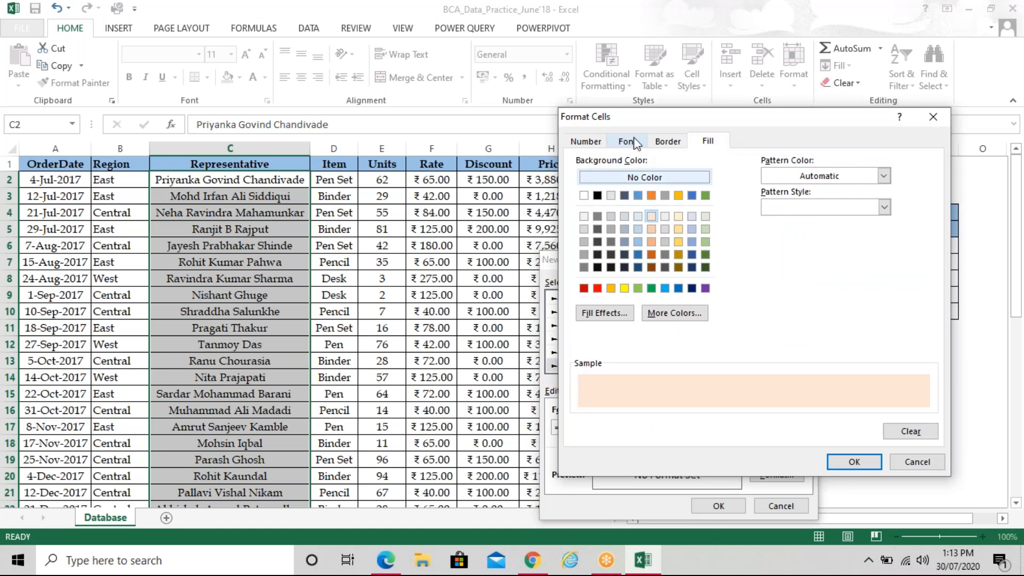
left_click(627, 141)
left_click(855, 267)
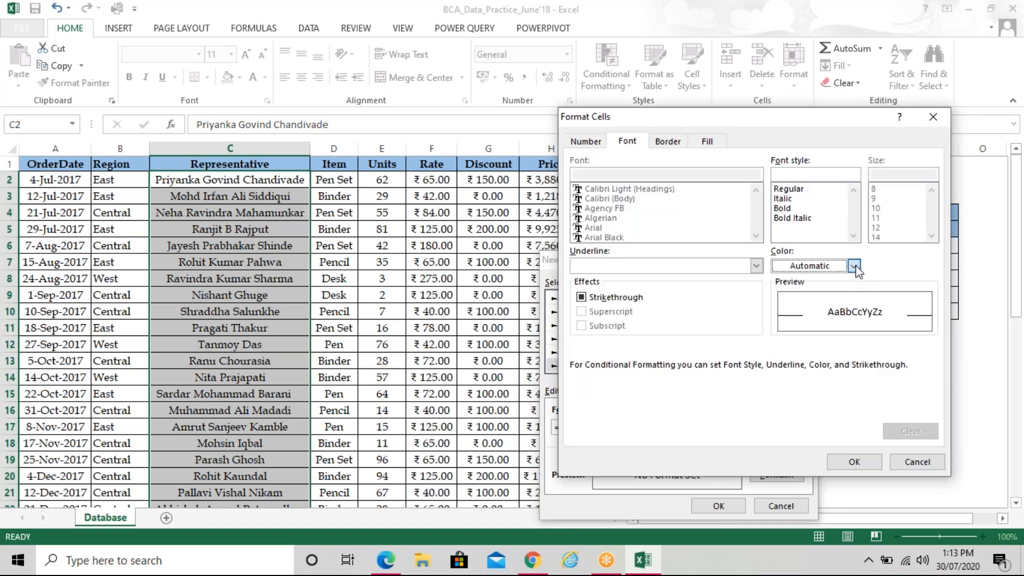
left_click(791, 400)
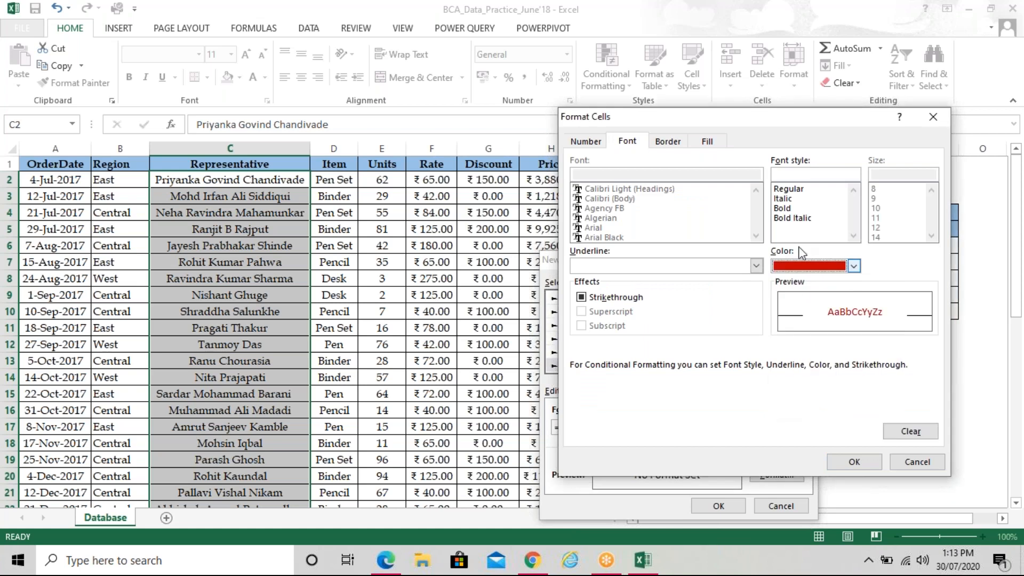
left_click(808, 219)
left_click(842, 461)
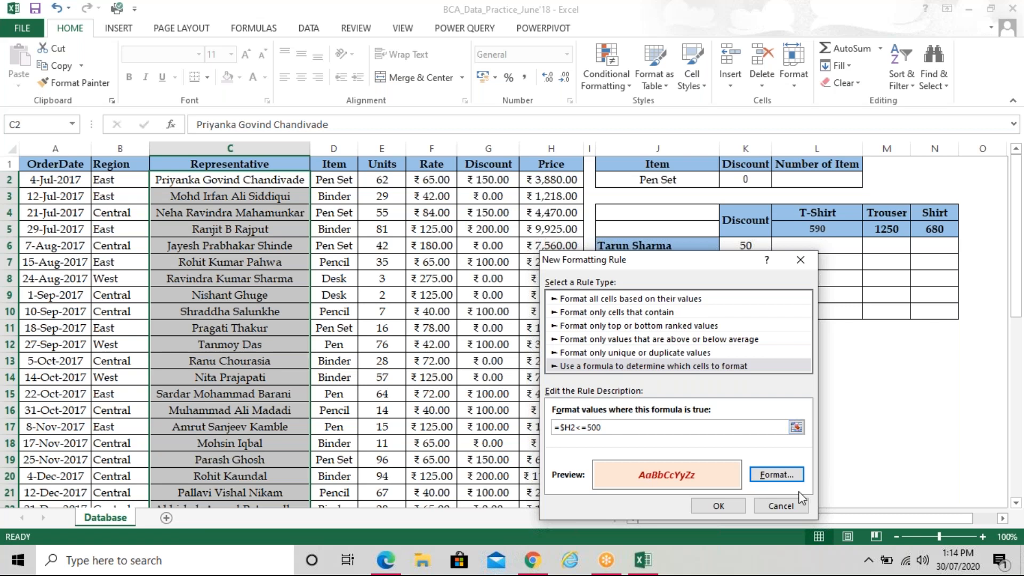
left_click(718, 507)
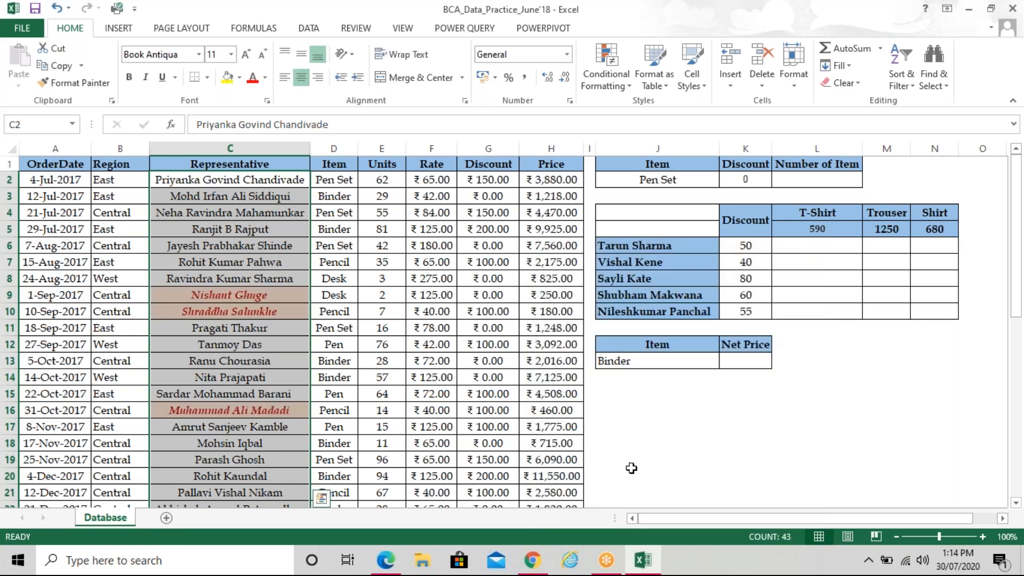
Check the highlighted representative names, then return to the task PDF
left_click(387, 314)
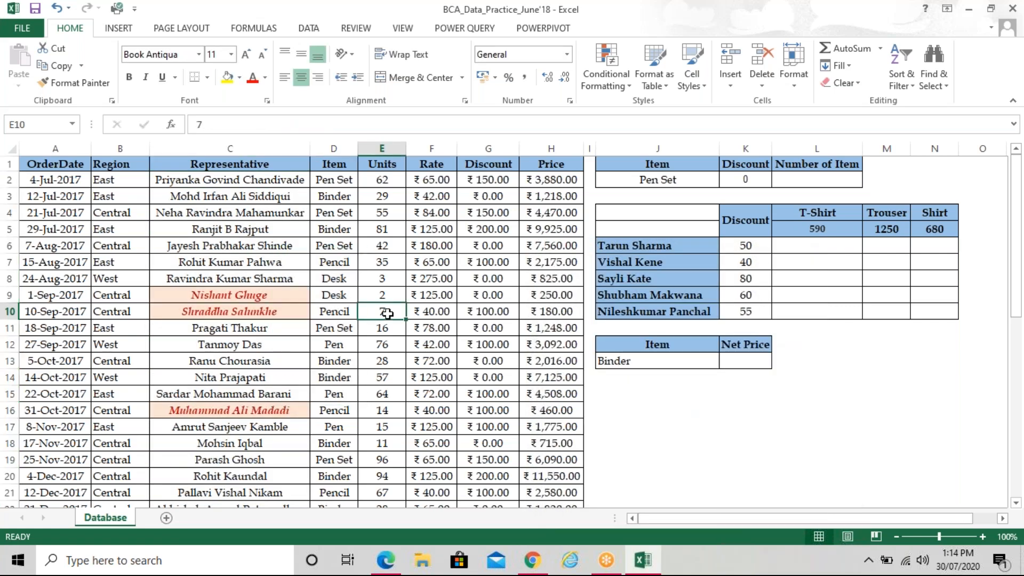
scroll(388, 314, "down", 3)
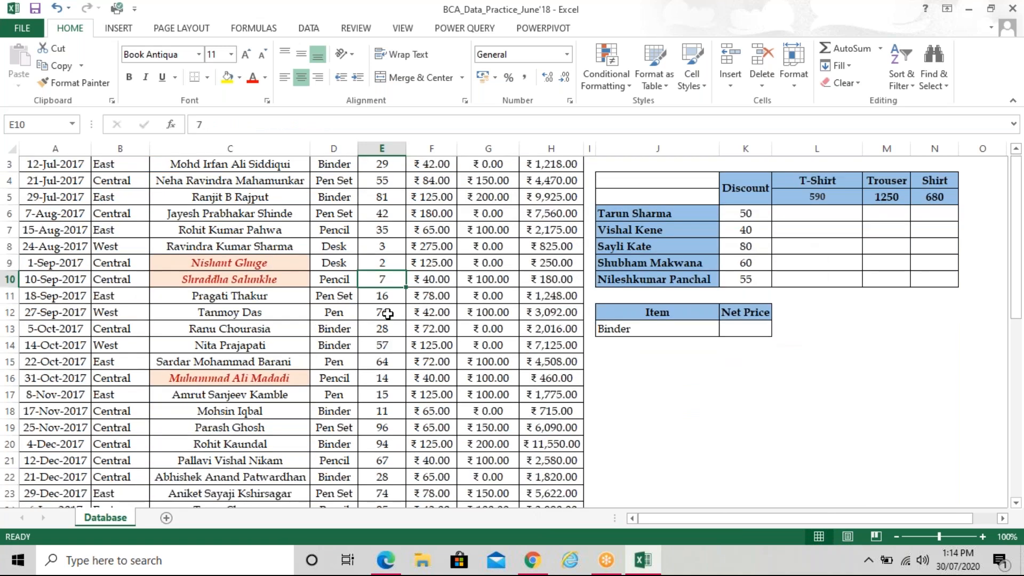
scroll(387, 314, "up", 2)
scroll(388, 313, "up", 1)
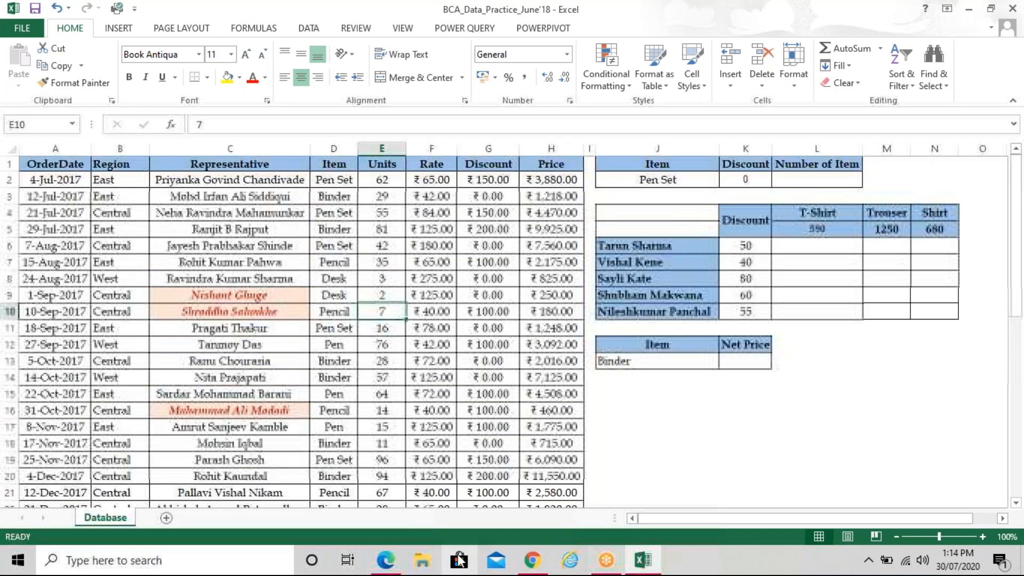
mouse_move(400, 565)
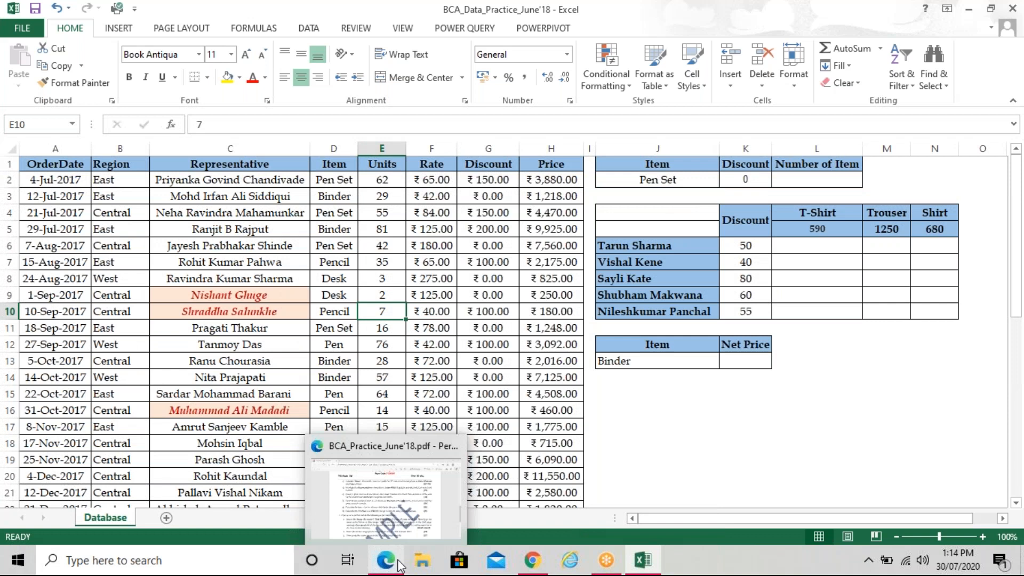
left_click(385, 498)
Review the reference spreadsheet image in the PDF and return to the workbook
scroll(487, 378, "up", 5)
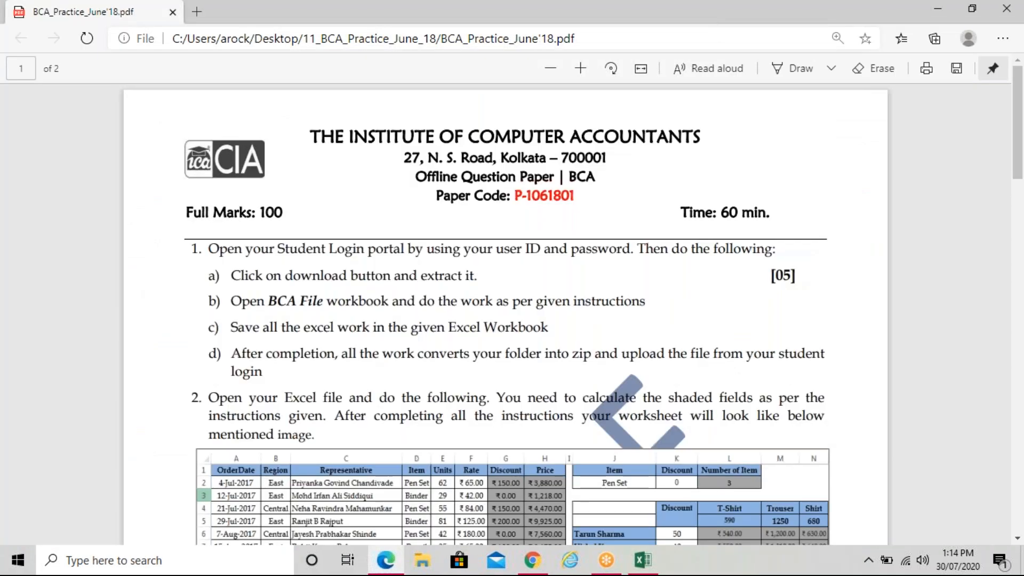
scroll(508, 320, "down", 5)
scroll(576, 453, "down", 2)
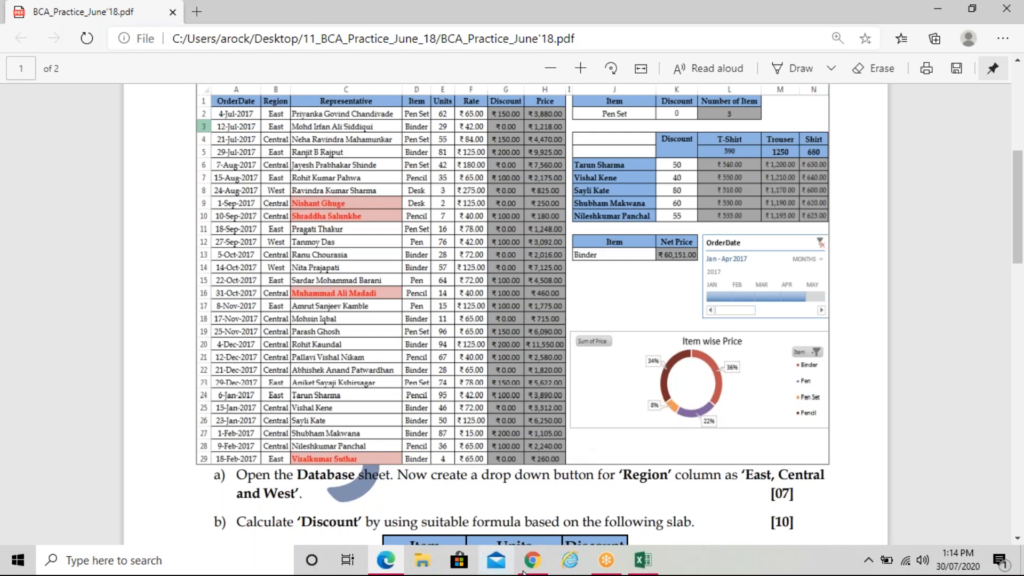
left_click(640, 561)
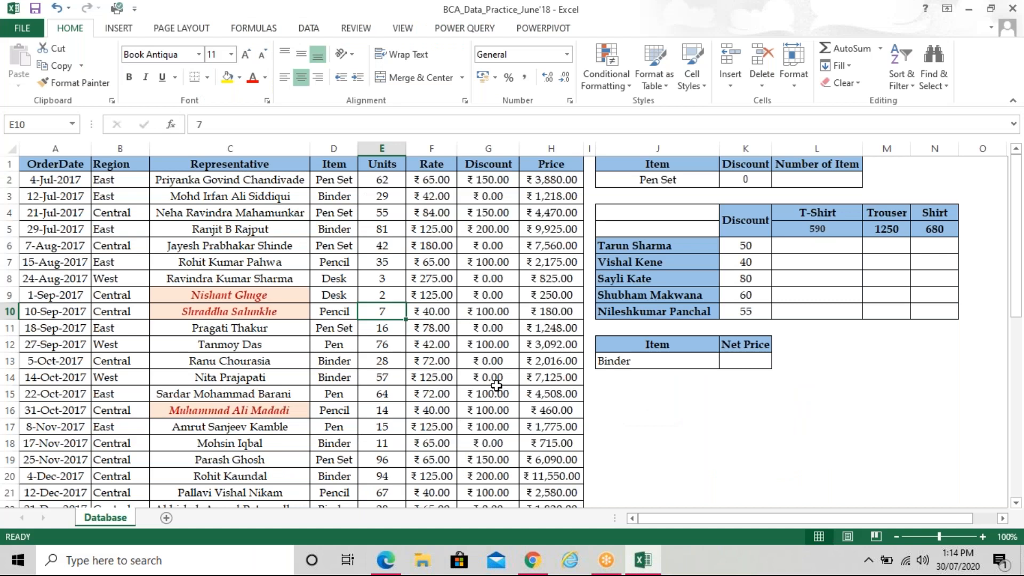
scroll(496, 385, "down", 3)
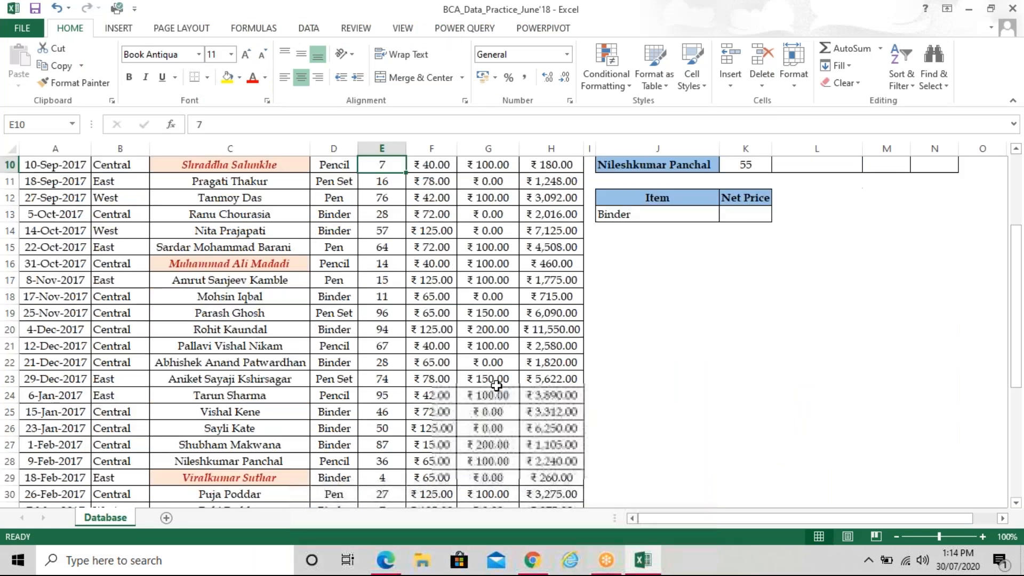
scroll(496, 385, "down", 1)
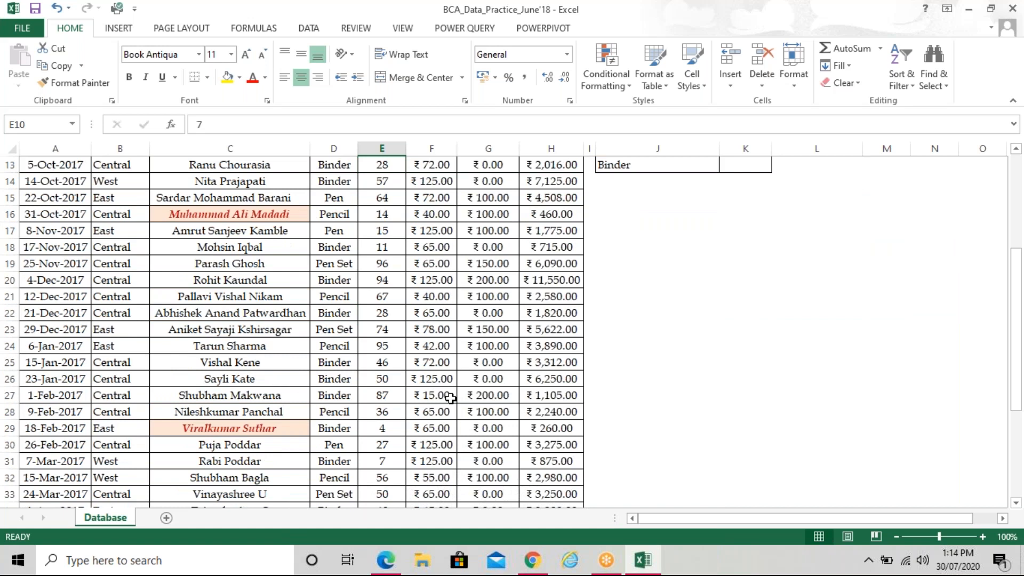
scroll(451, 398, "up", 1)
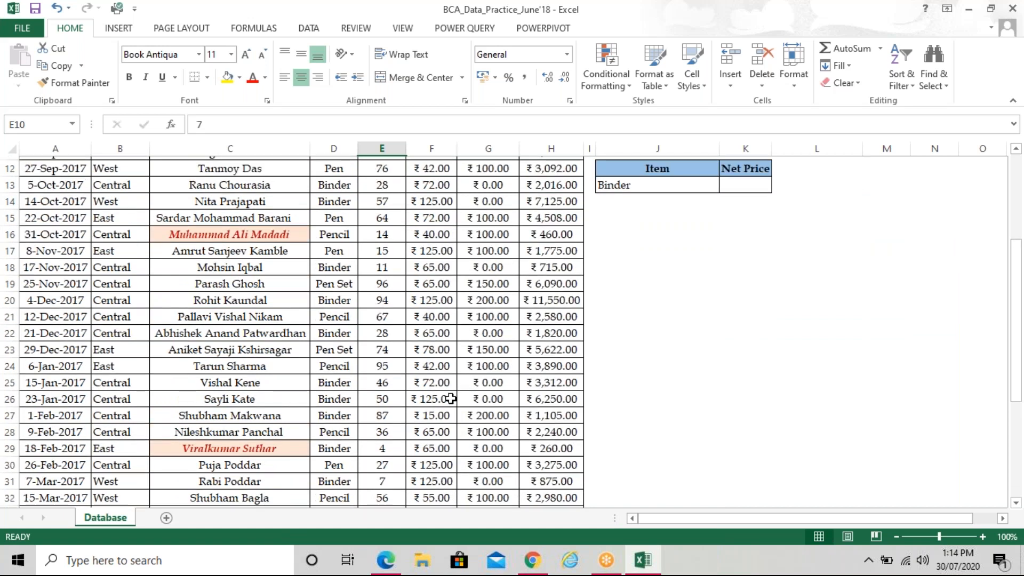
scroll(451, 397, "up", 4)
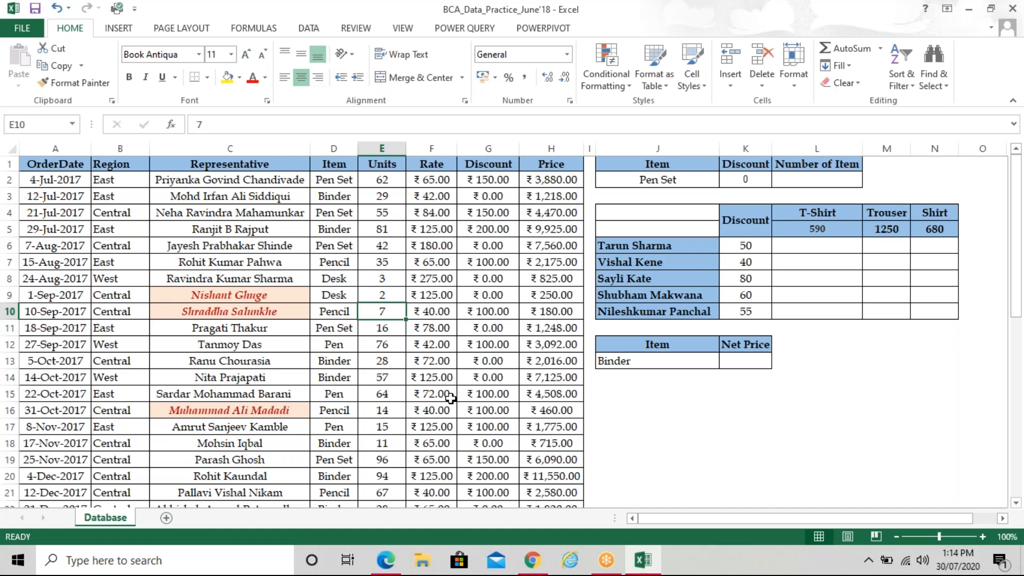
mouse_move(391, 573)
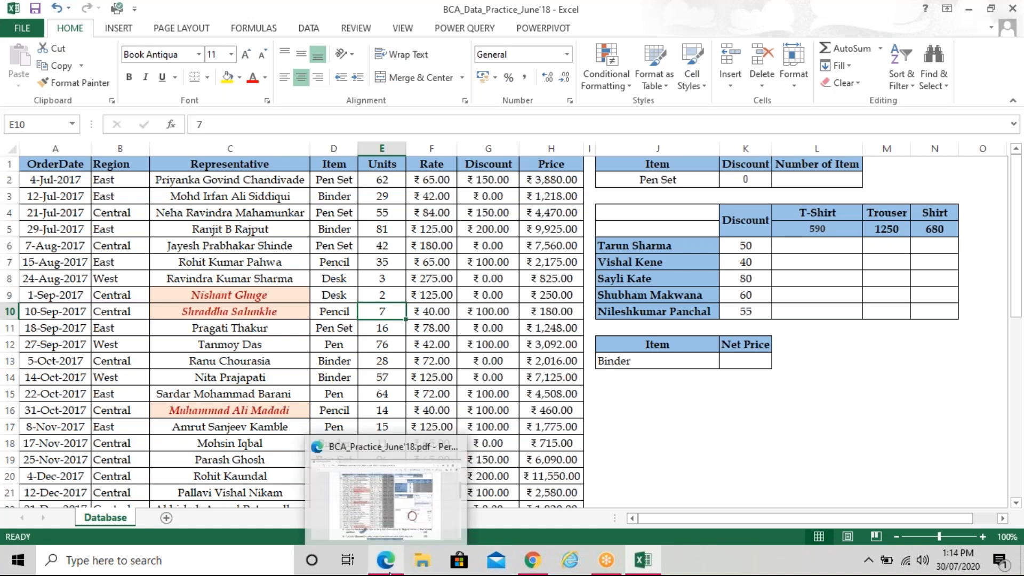
left_click(390, 572)
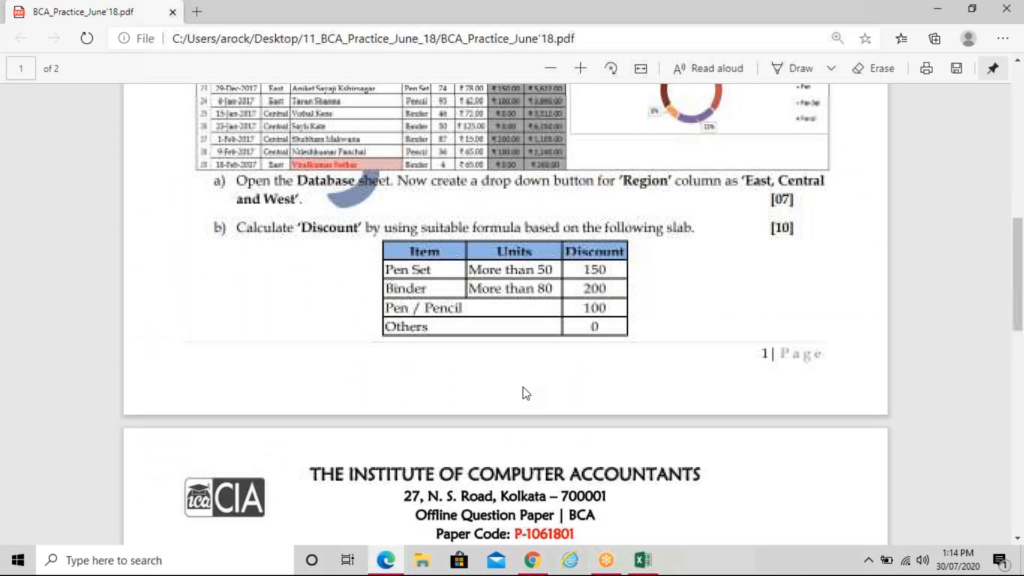
Review page 2's questions and the sample chart, then select header cell A1 in Excel
scroll(526, 393, "down", 5)
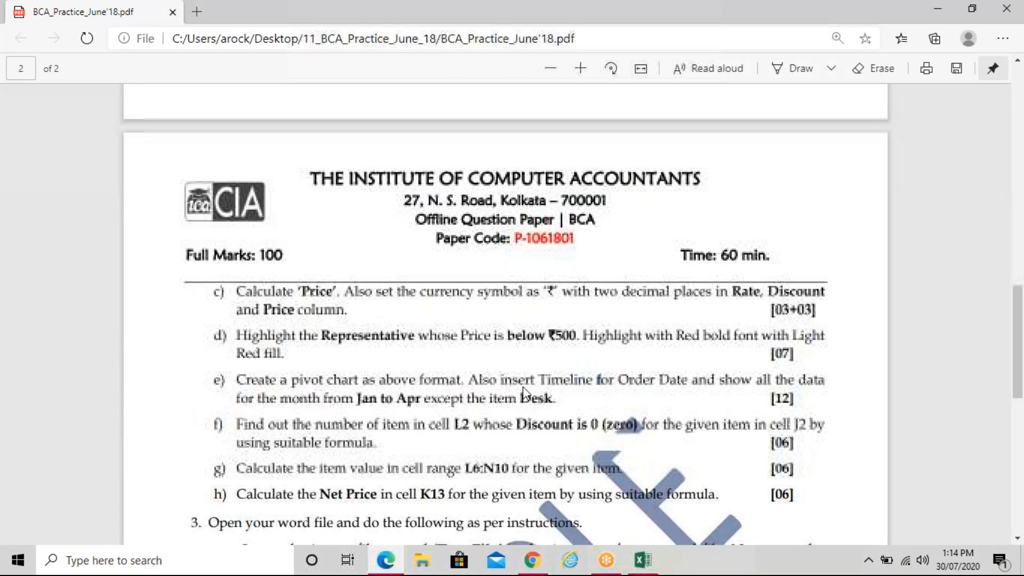
scroll(526, 393, "down", 1)
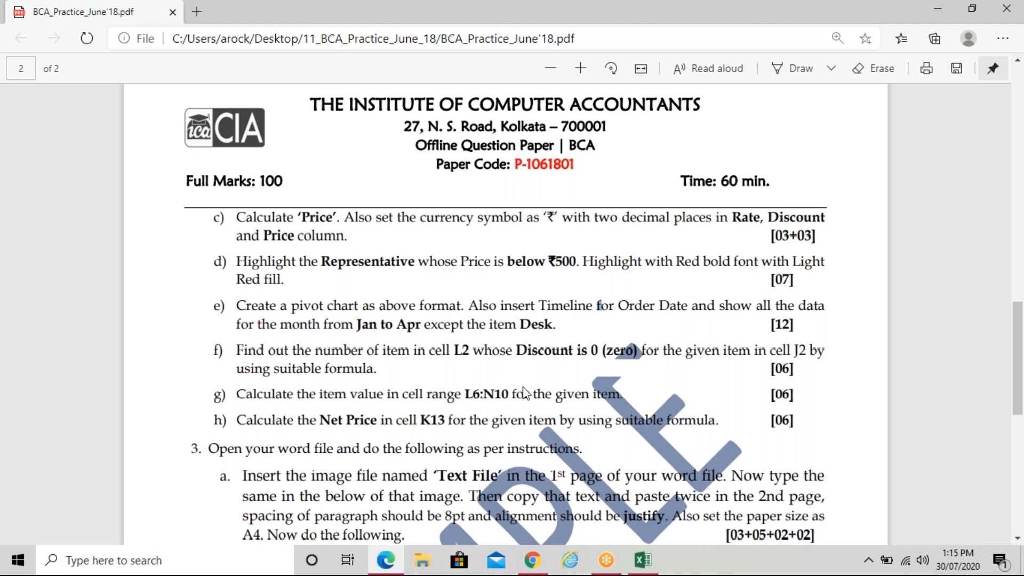
scroll(525, 392, "up", 8)
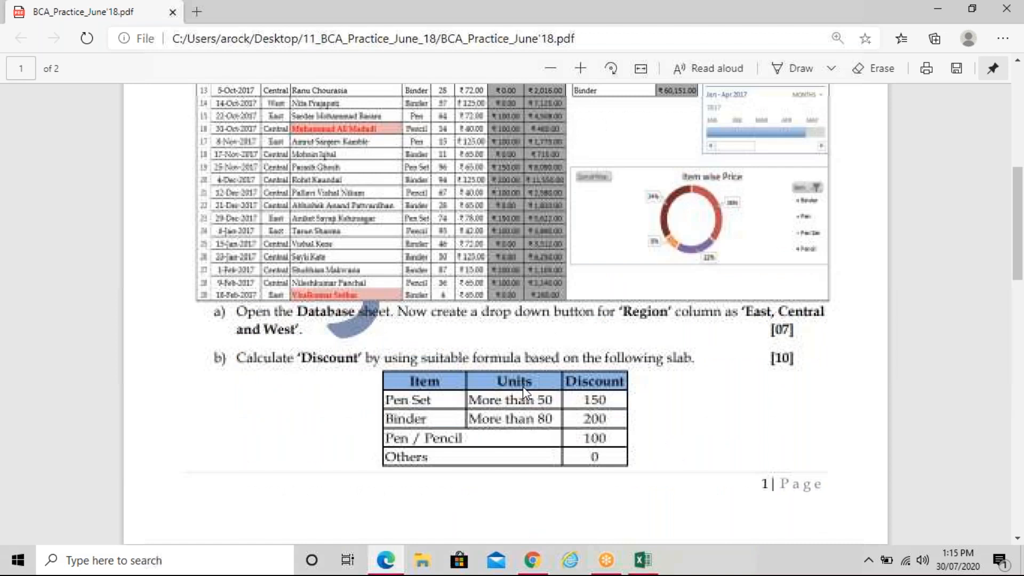
scroll(522, 386, "up", 2)
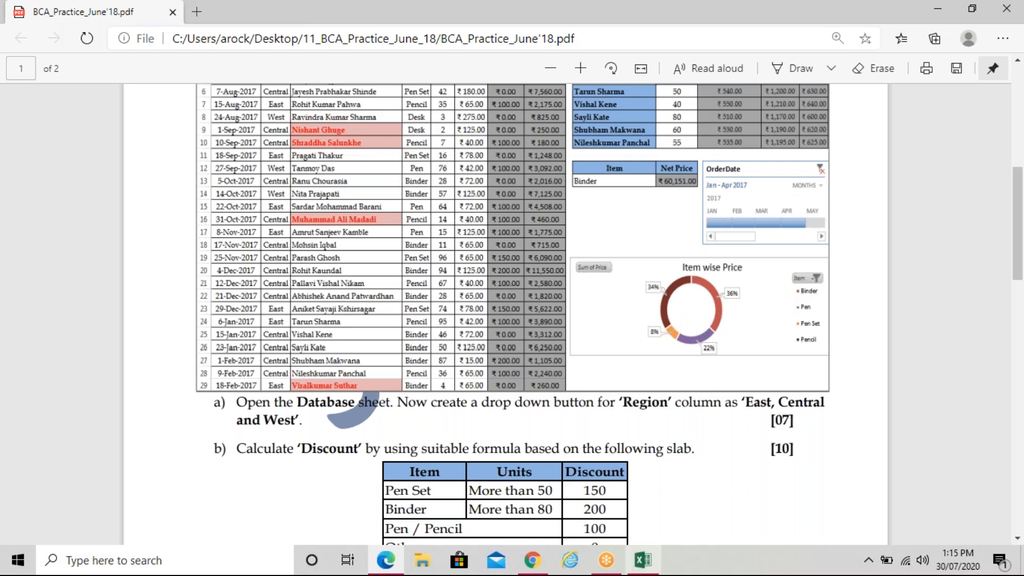
mouse_move(642, 560)
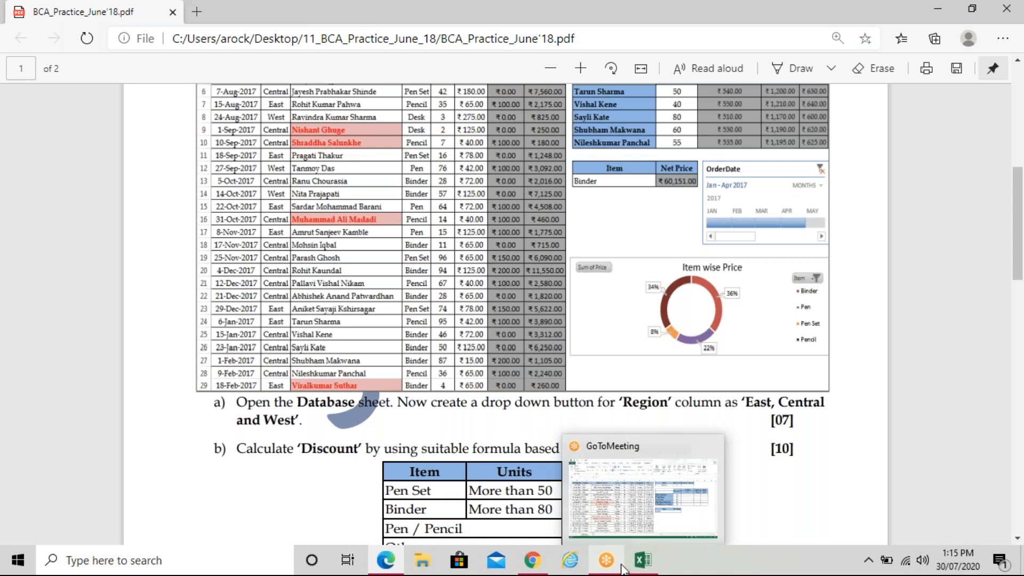
left_click(643, 560)
left_click(65, 162)
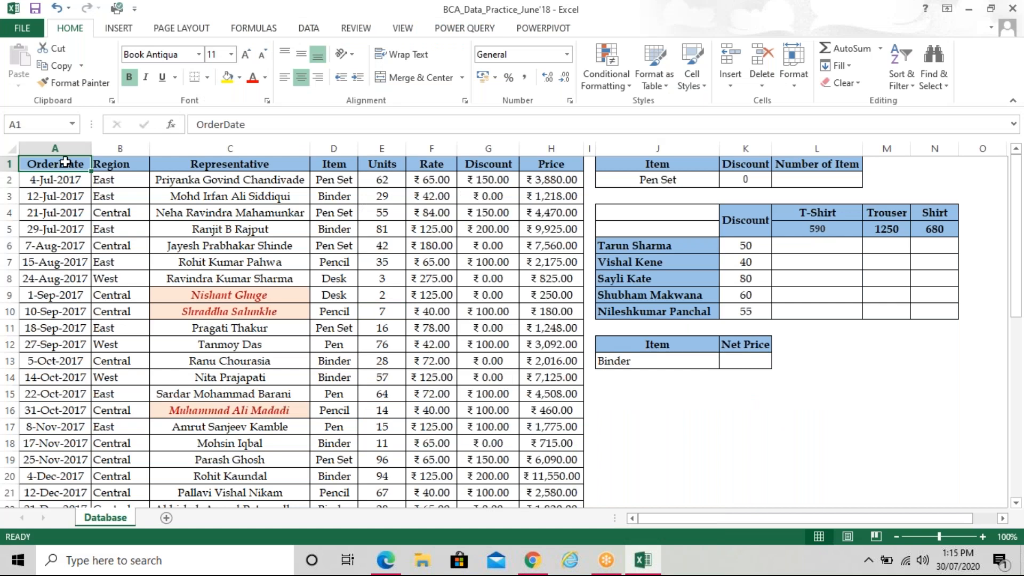
Select the data A1:H44 and insert a PivotChart on the existing sheet at J15
key("ctrl+shift+Right")
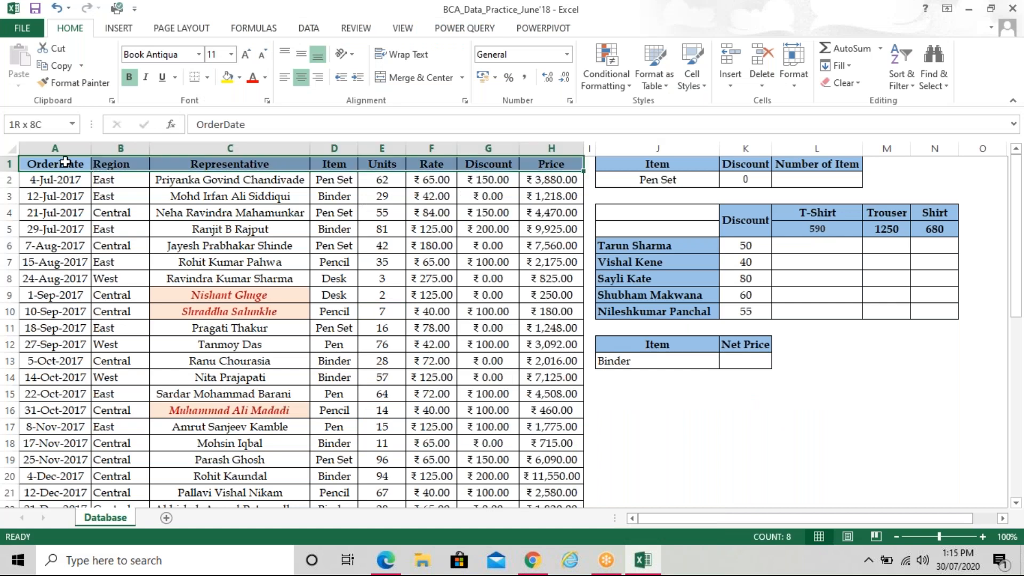
key("ctrl+shift+Down")
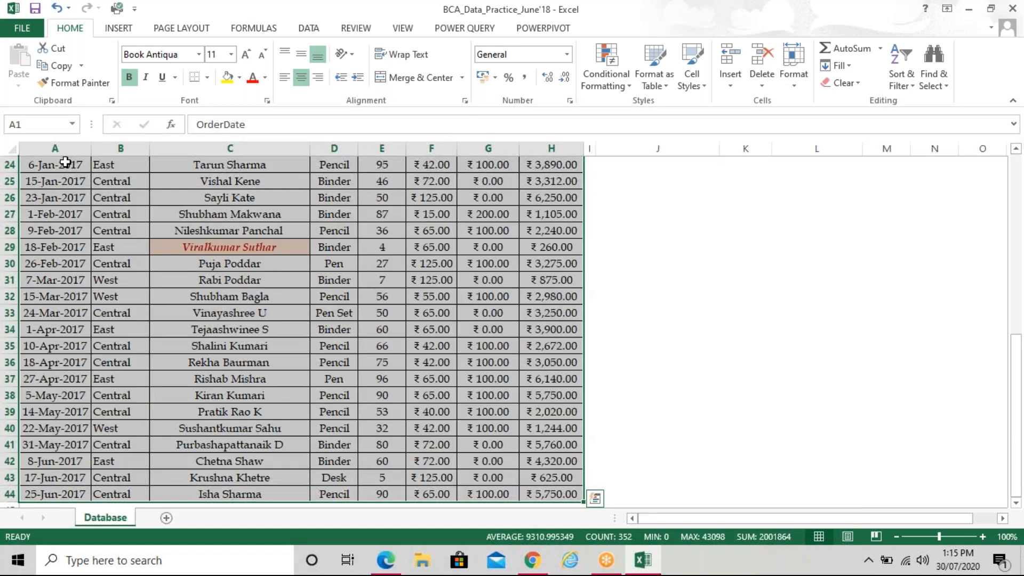
scroll(65, 163, "up", 8)
left_click(119, 27)
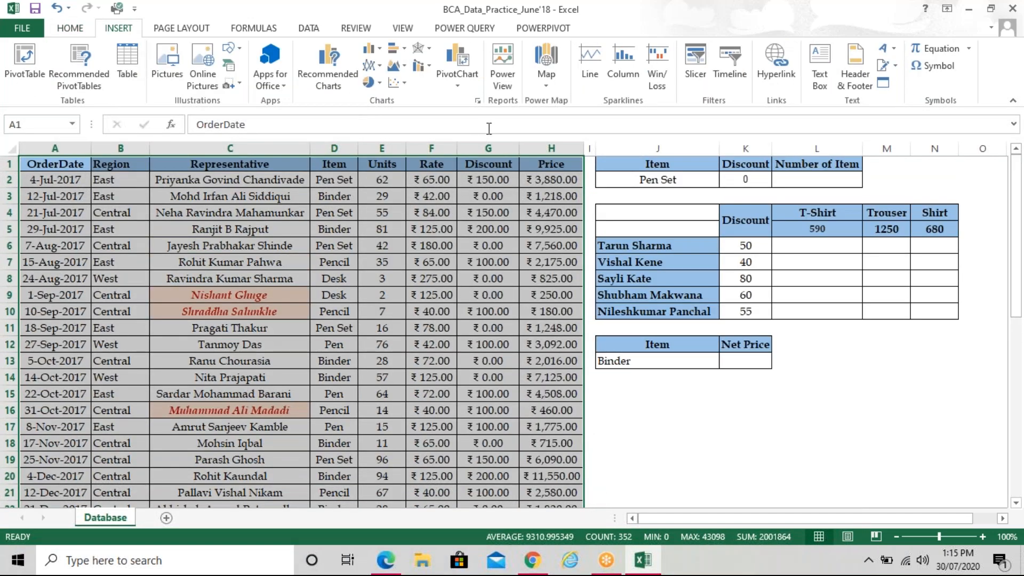
left_click(460, 90)
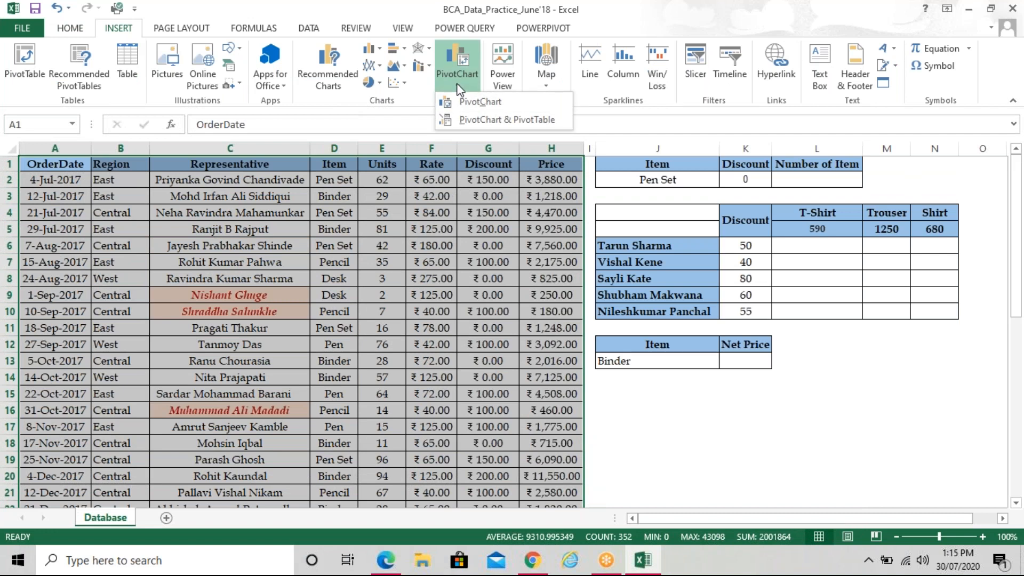
left_click(468, 104)
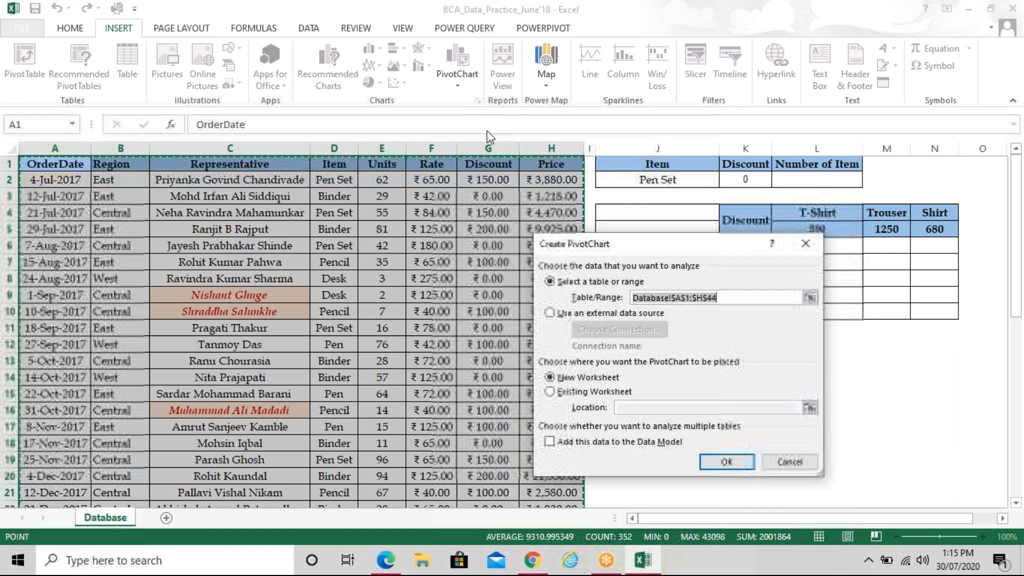
left_click_drag(662, 241, 274, 138)
scroll(663, 322, "down", 2)
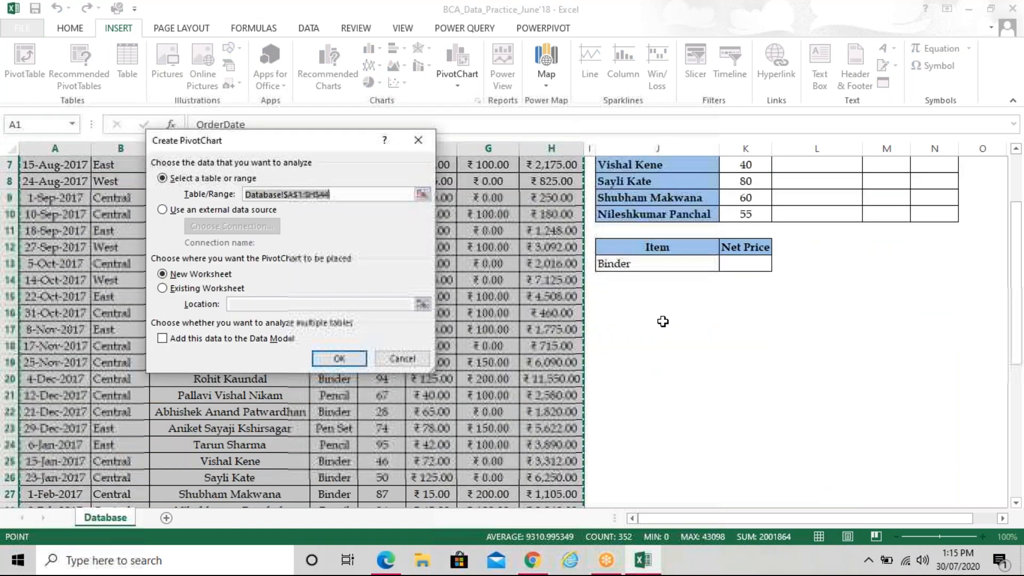
left_click(195, 291)
left_click(613, 297)
key("Return")
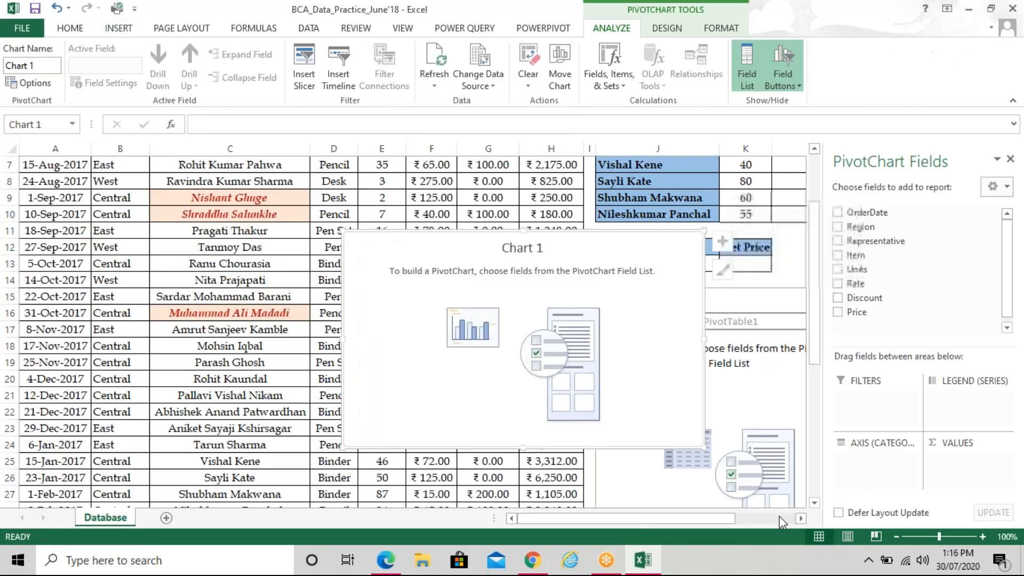
Move the empty PivotChart near J13 and plot Sum of Price by Item
left_click_drag(779, 518, 800, 517)
left_click(818, 501)
left_click(819, 501)
left_click(819, 501)
left_click(819, 500)
left_click(819, 501)
left_click(819, 503)
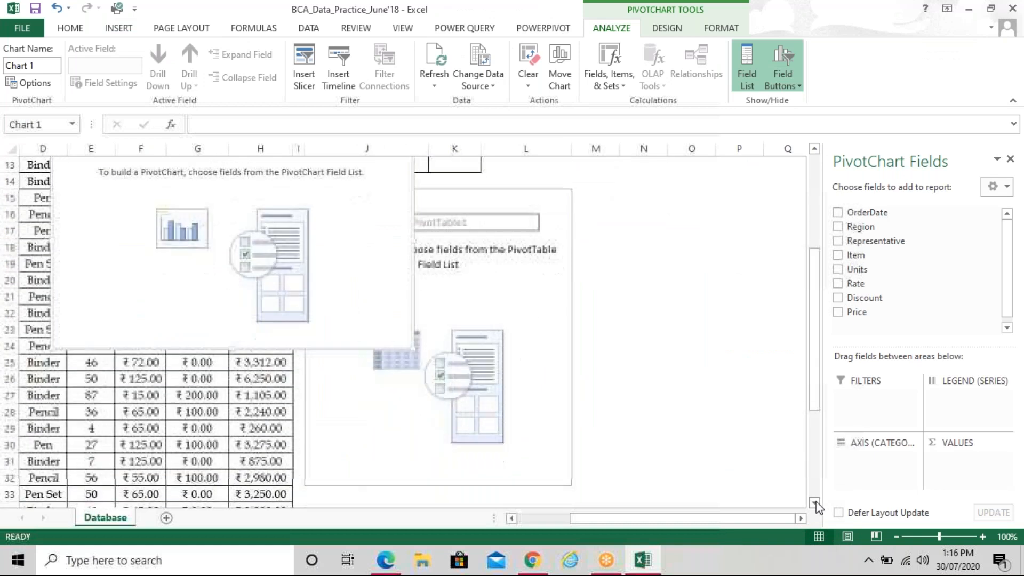
left_click(801, 518)
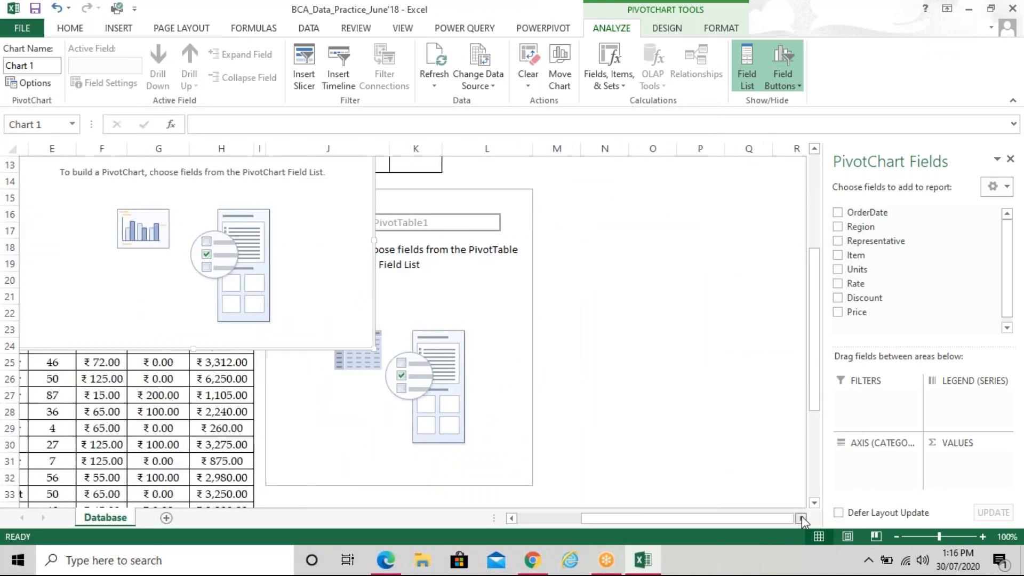
left_click(801, 518)
left_click_drag(67, 216, 306, 247)
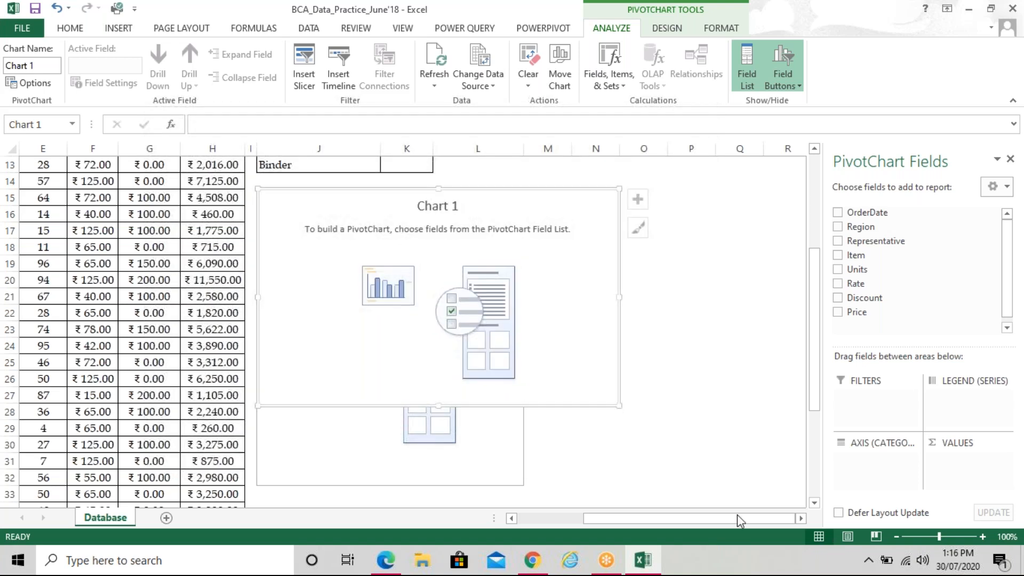
left_click(801, 518)
left_click(801, 518)
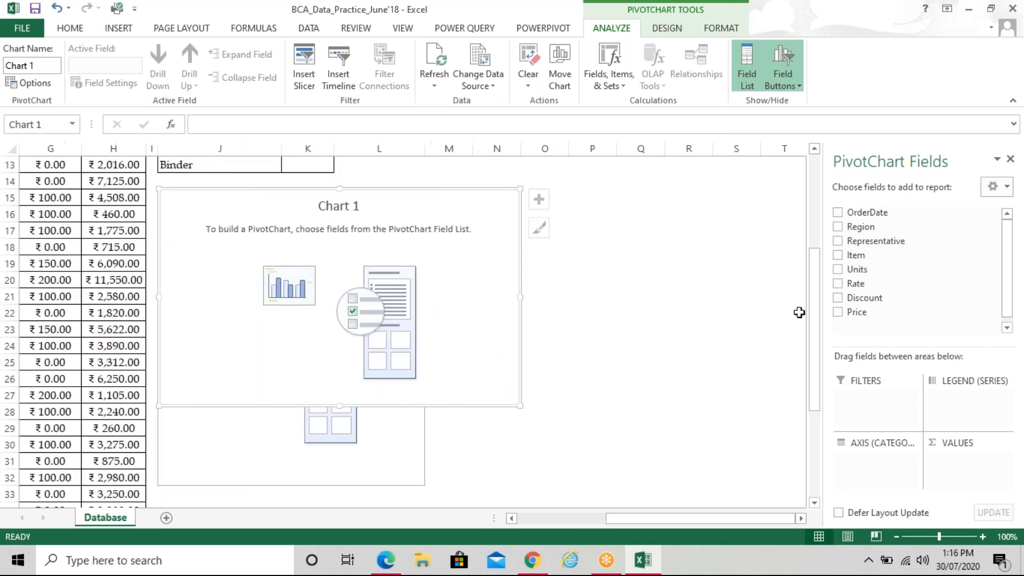
left_click(838, 255)
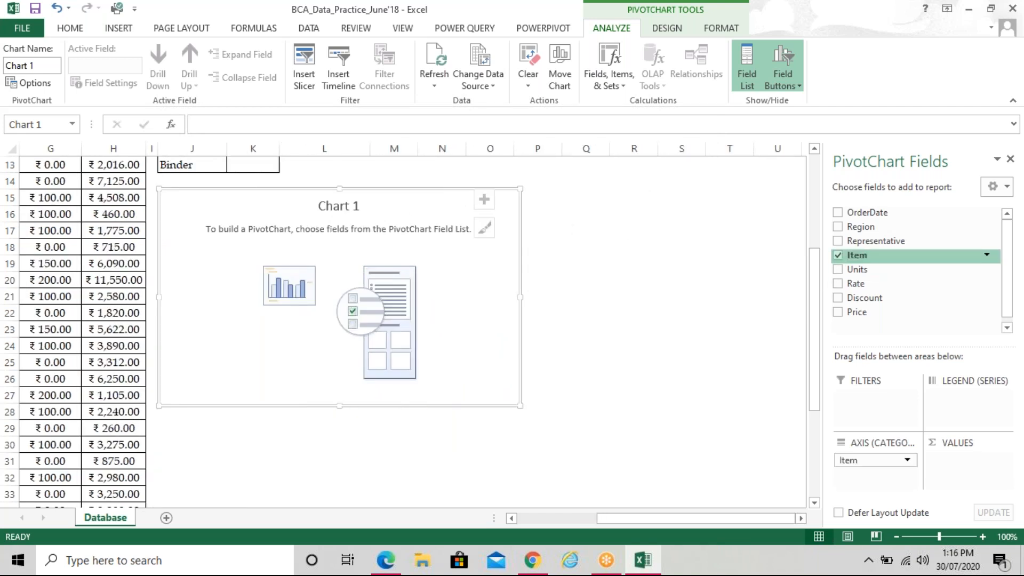
left_click(838, 312)
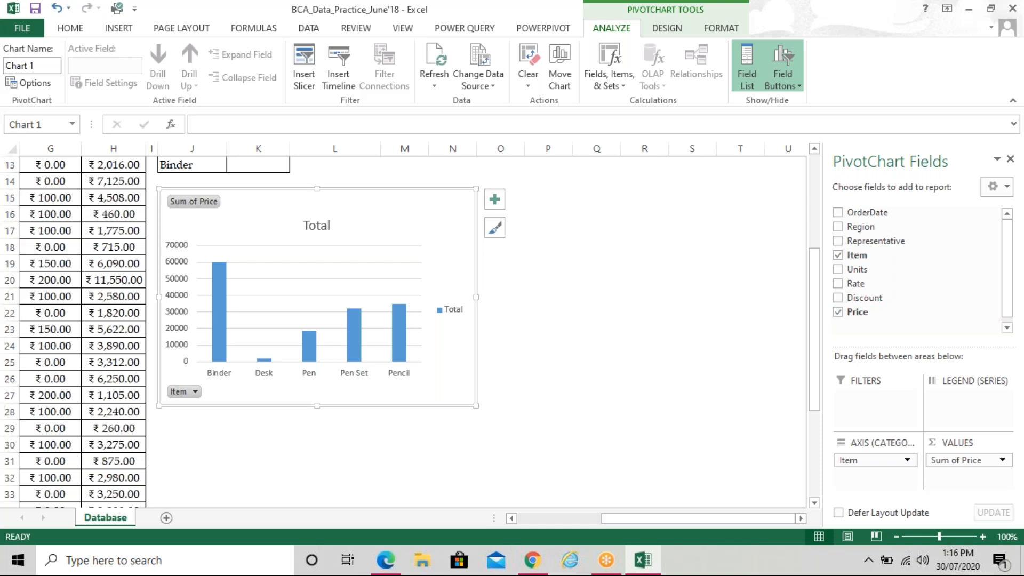
Change the PivotChart's type to a doughnut chart
left_click(671, 29)
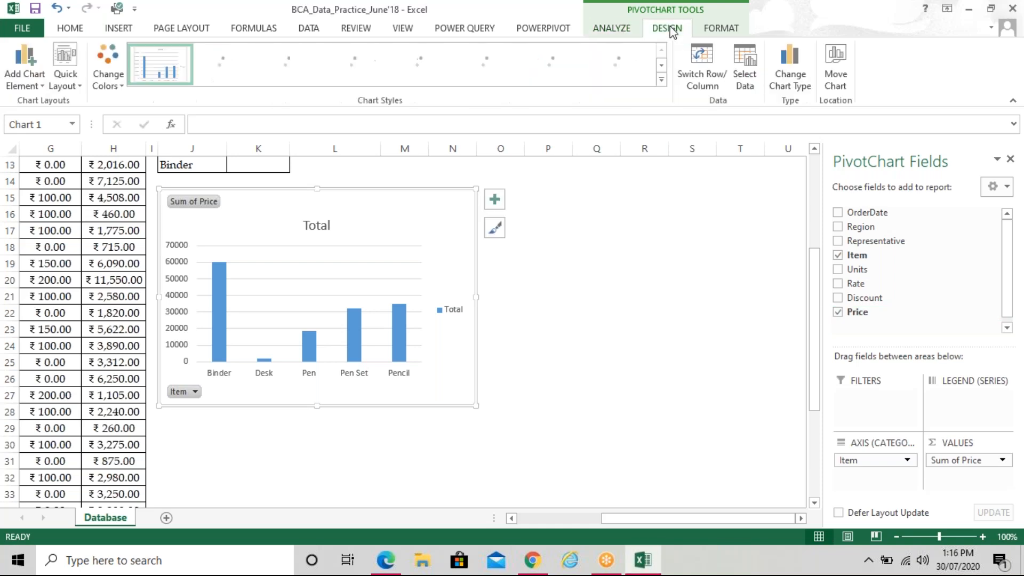
left_click(792, 79)
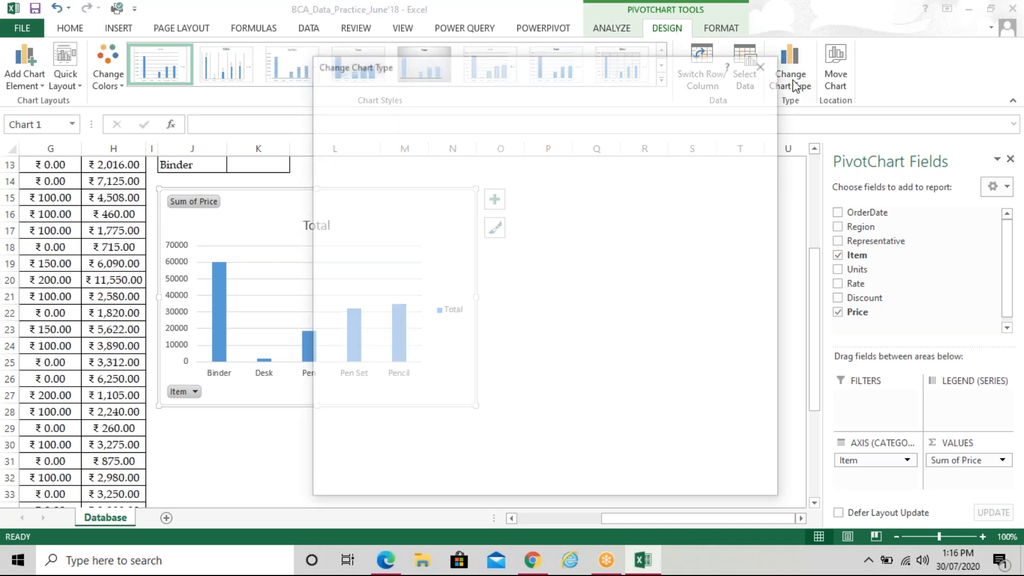
left_click(354, 188)
left_click(607, 127)
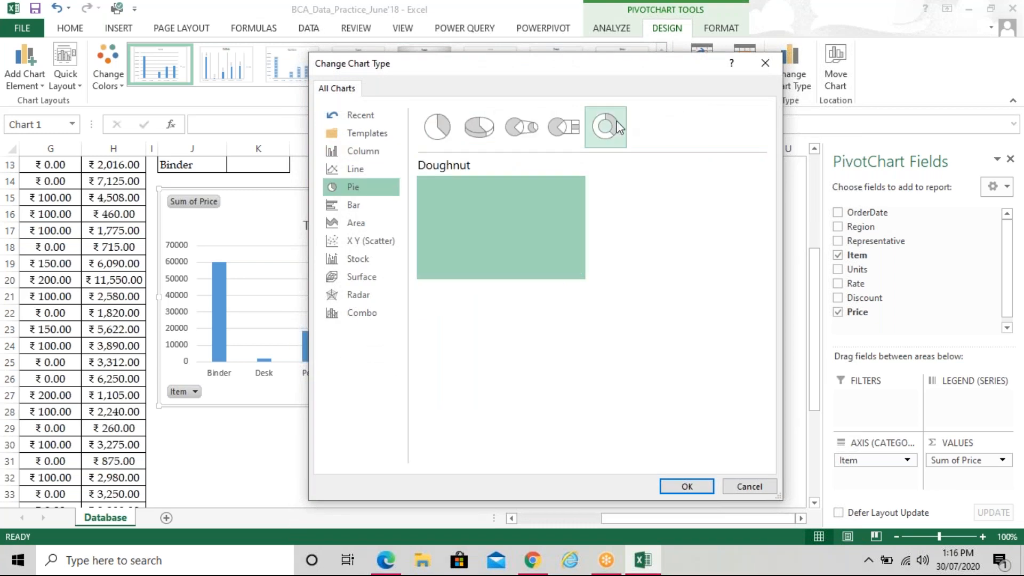
left_click(674, 485)
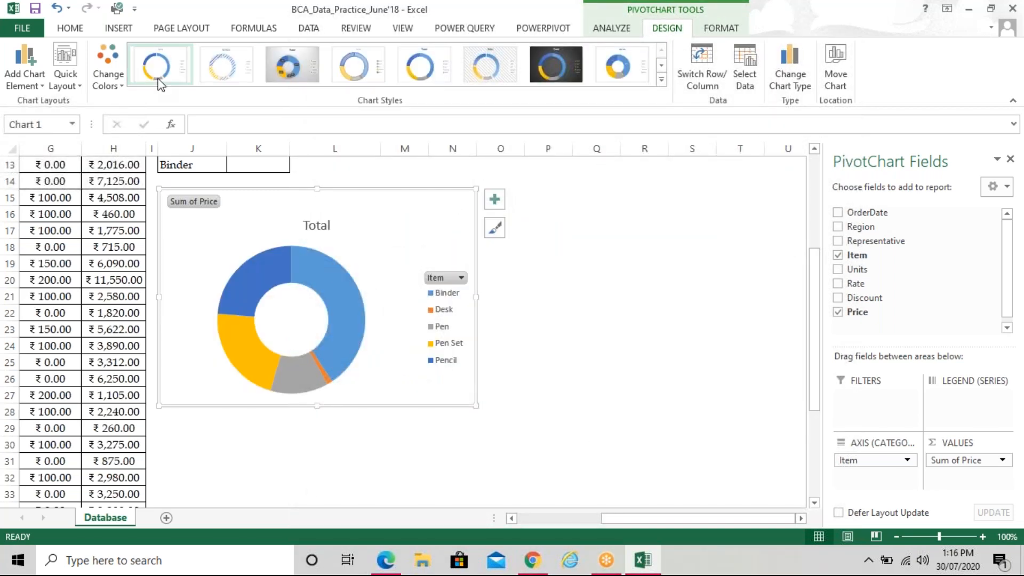
Apply the orange, green and brown colour scheme to the doughnut chart
left_click(118, 75)
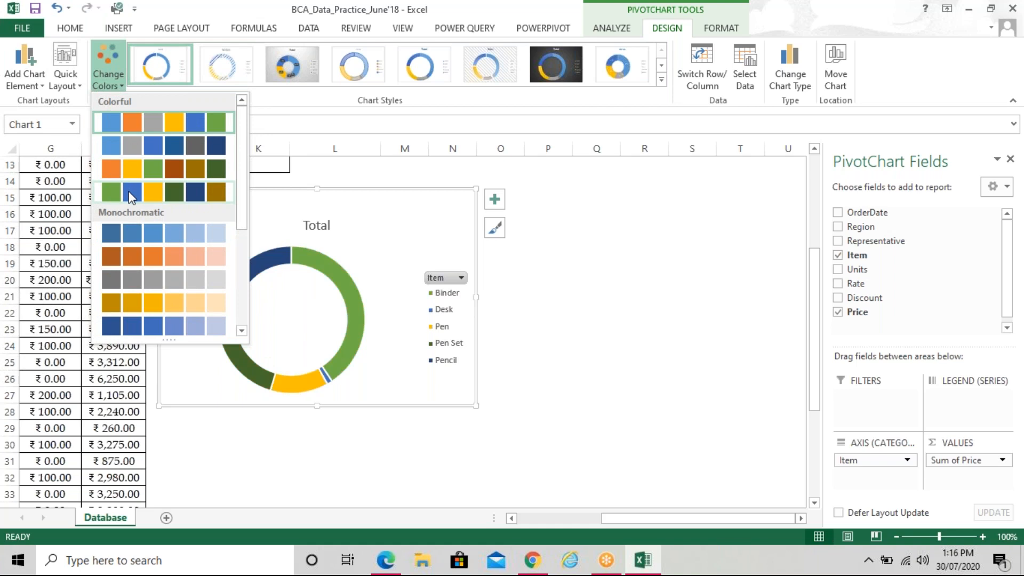
left_click(134, 169)
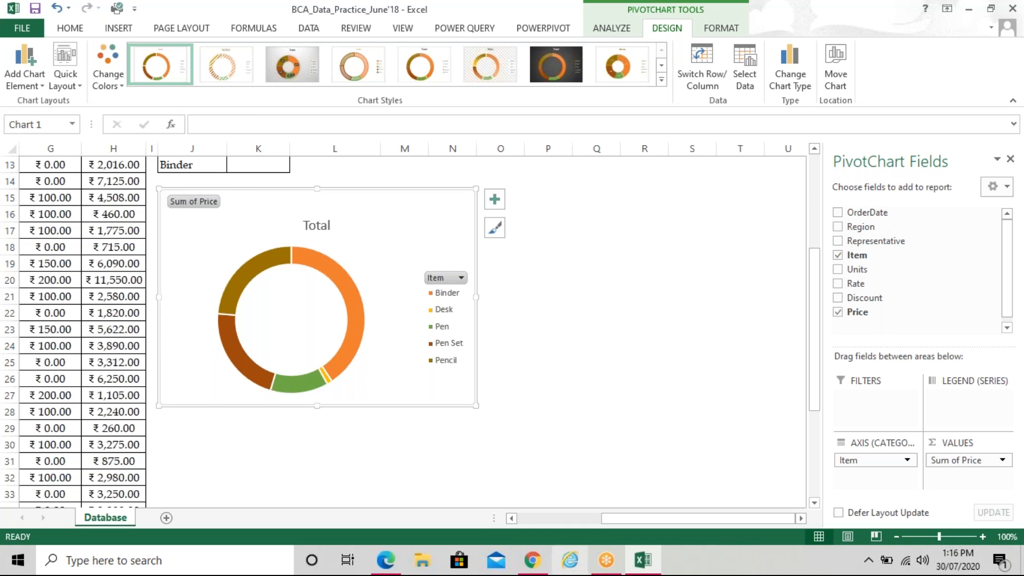
mouse_move(638, 569)
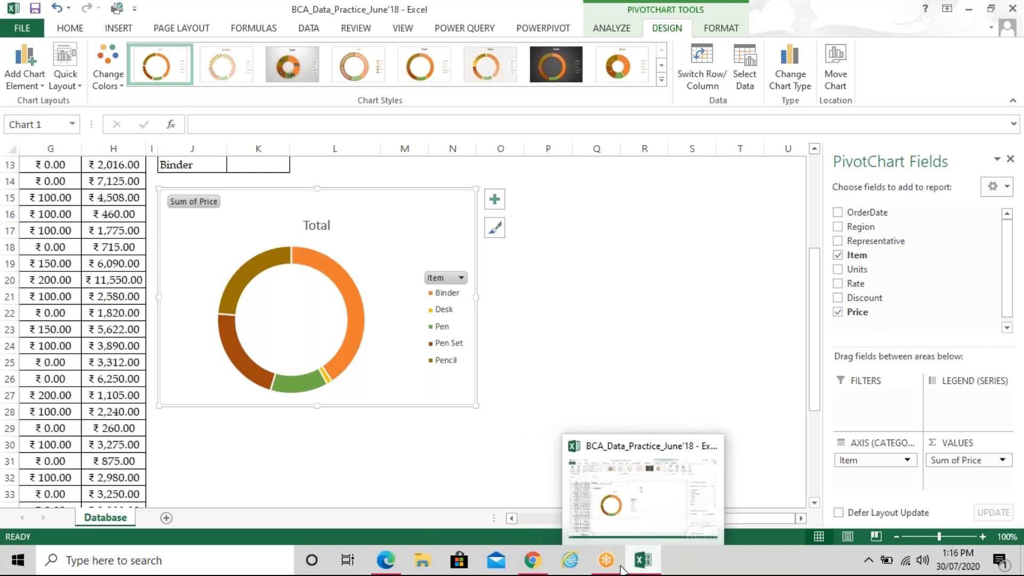
mouse_move(392, 564)
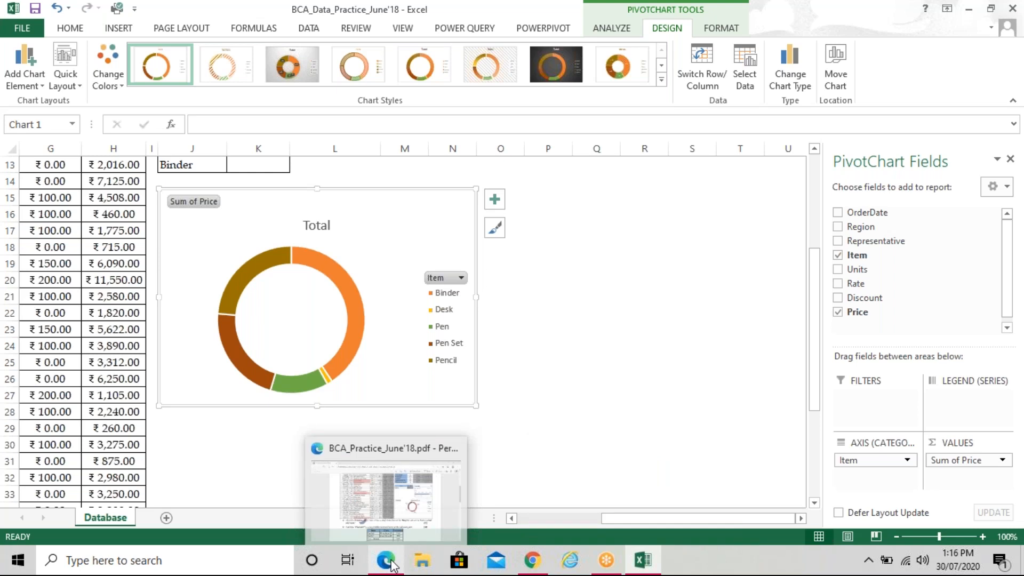
left_click(386, 560)
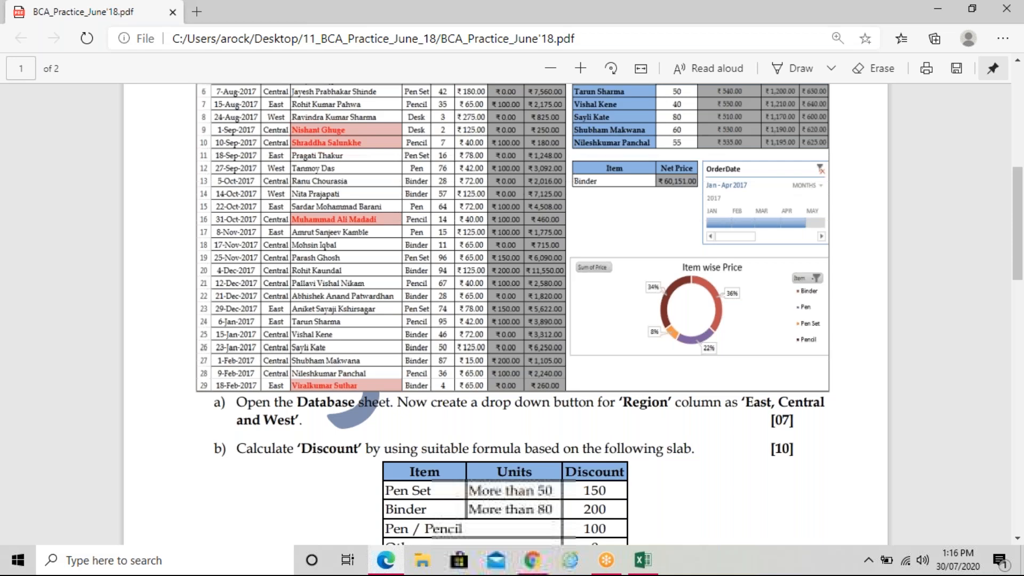
scroll(352, 411, "down", 10)
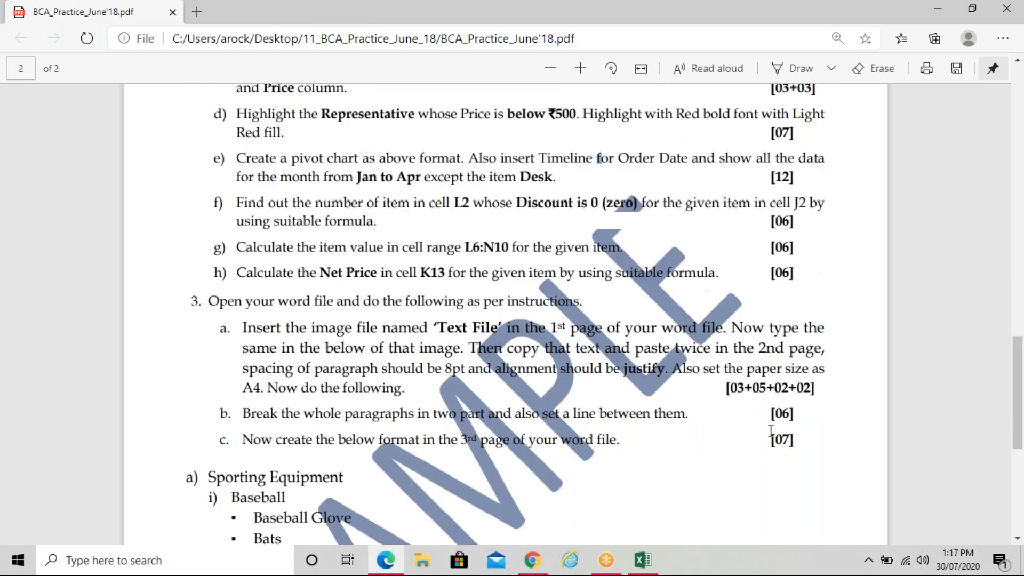
left_click(642, 560)
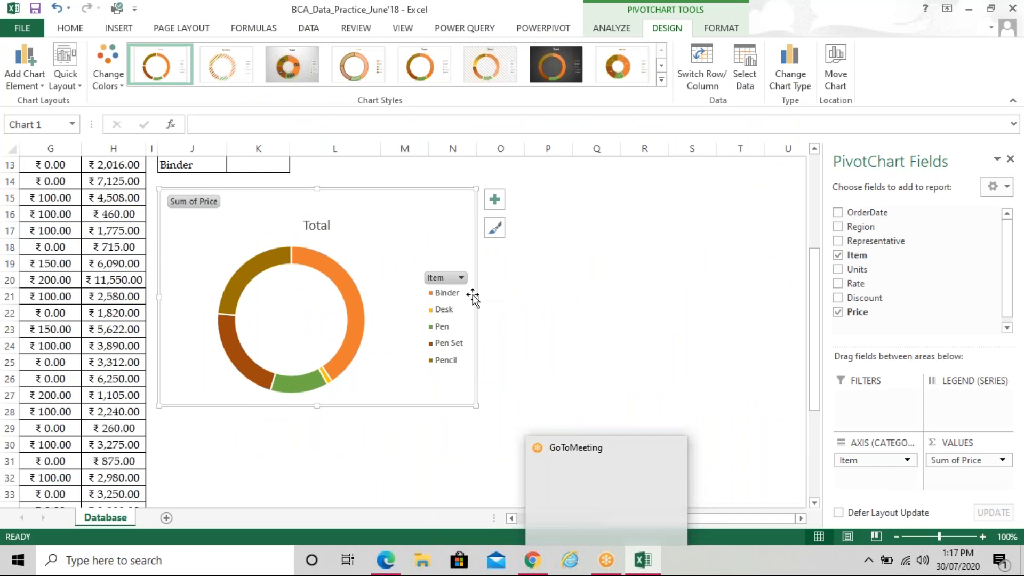
Filter Desk out of the chart's Items, leaving Binder, Pen, Pen Set and Pencil
left_click(461, 278)
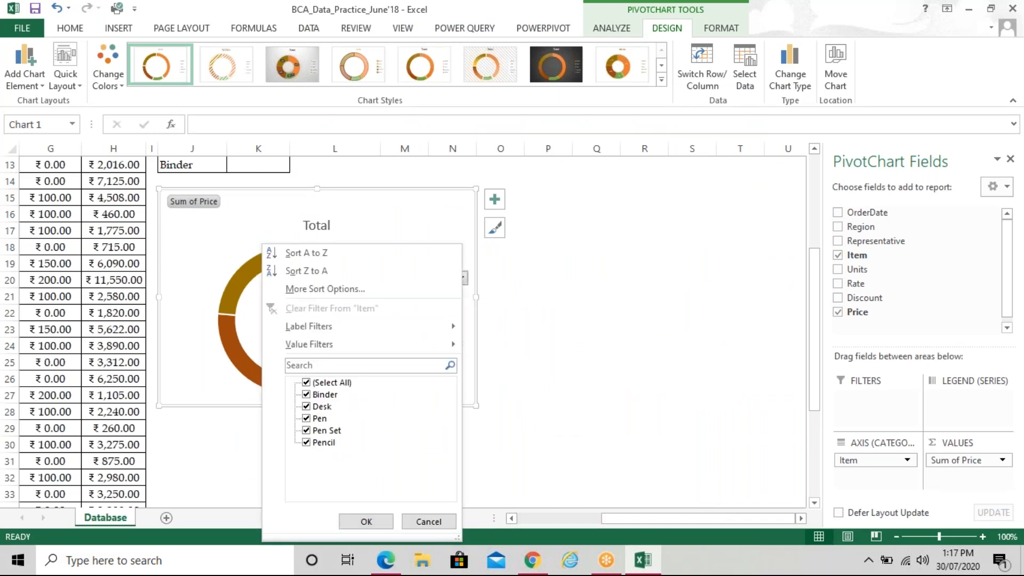
left_click(306, 406)
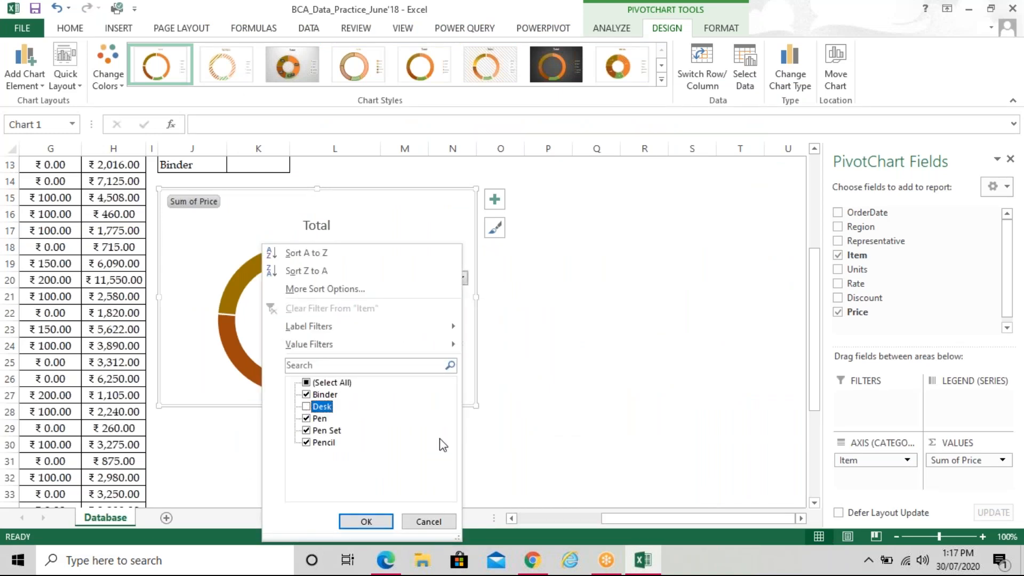
left_click(374, 521)
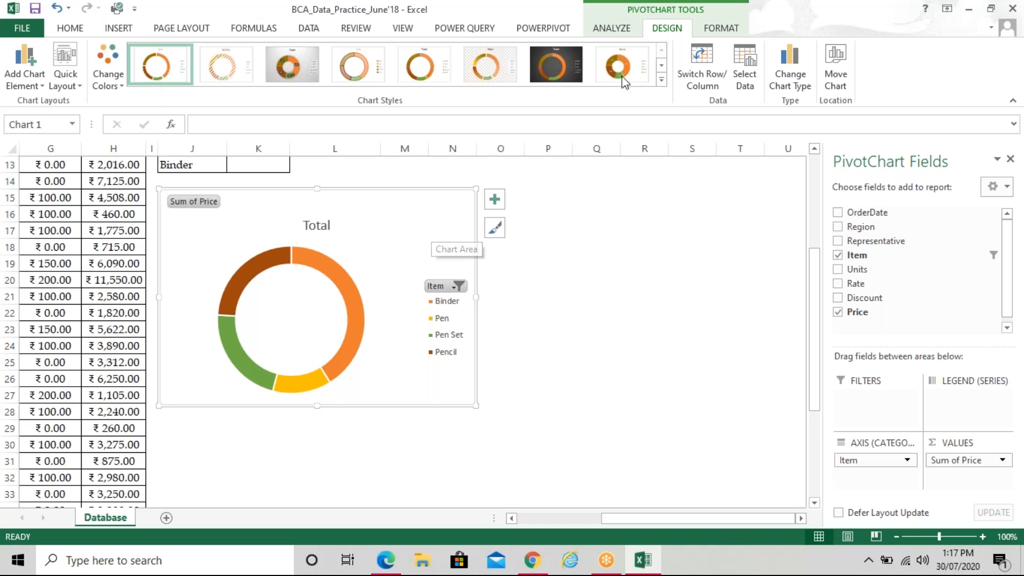
left_click(623, 29)
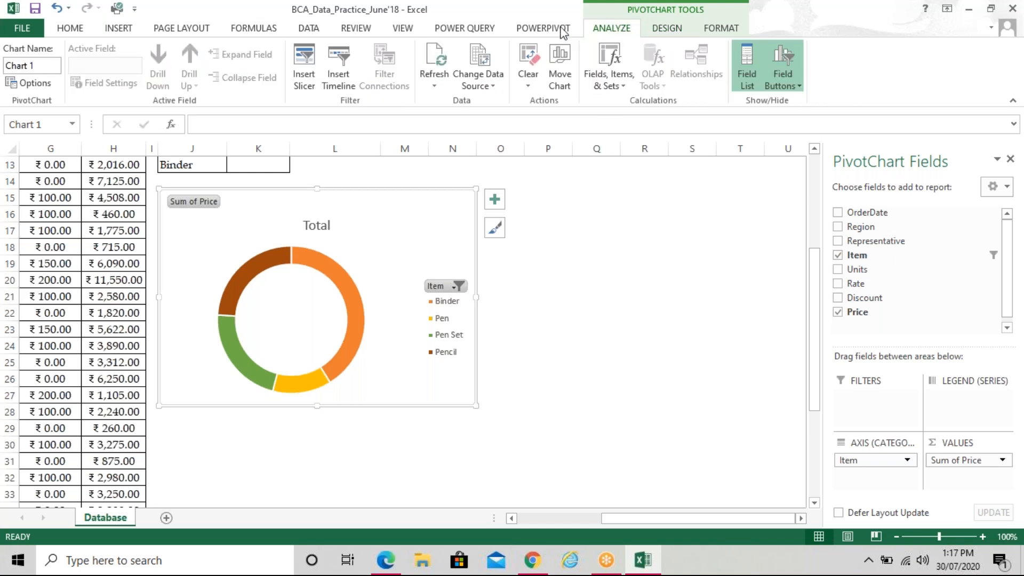
Insert an OrderDate timeline and place it below the doughnut chart
left_click(336, 71)
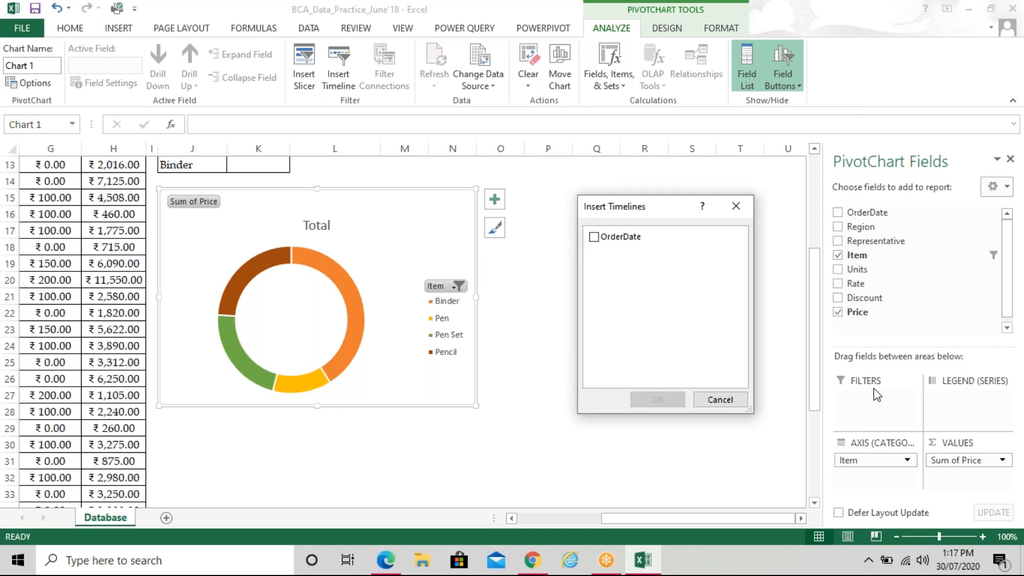
left_click(594, 237)
left_click(659, 401)
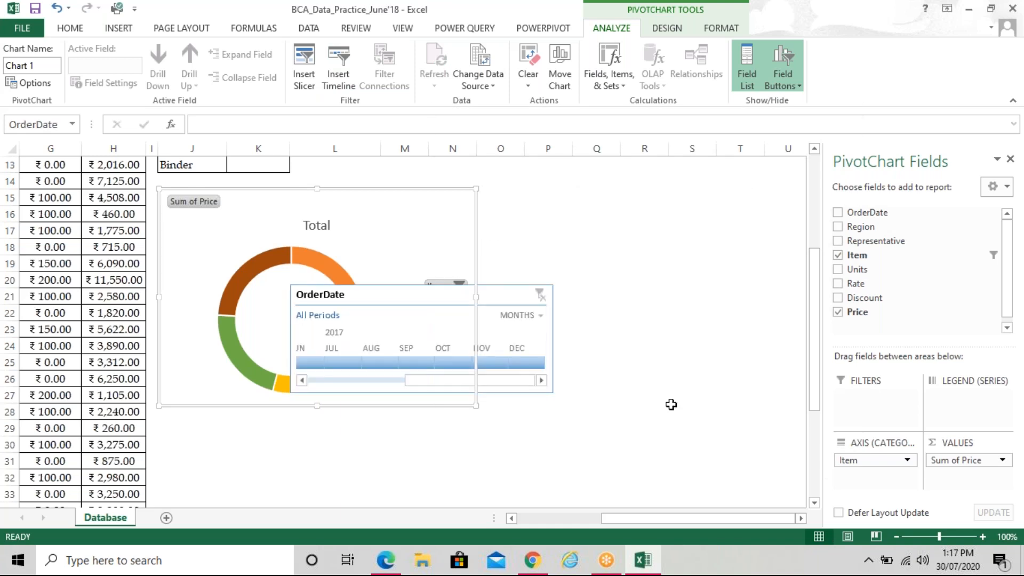
left_click_drag(501, 306, 369, 416)
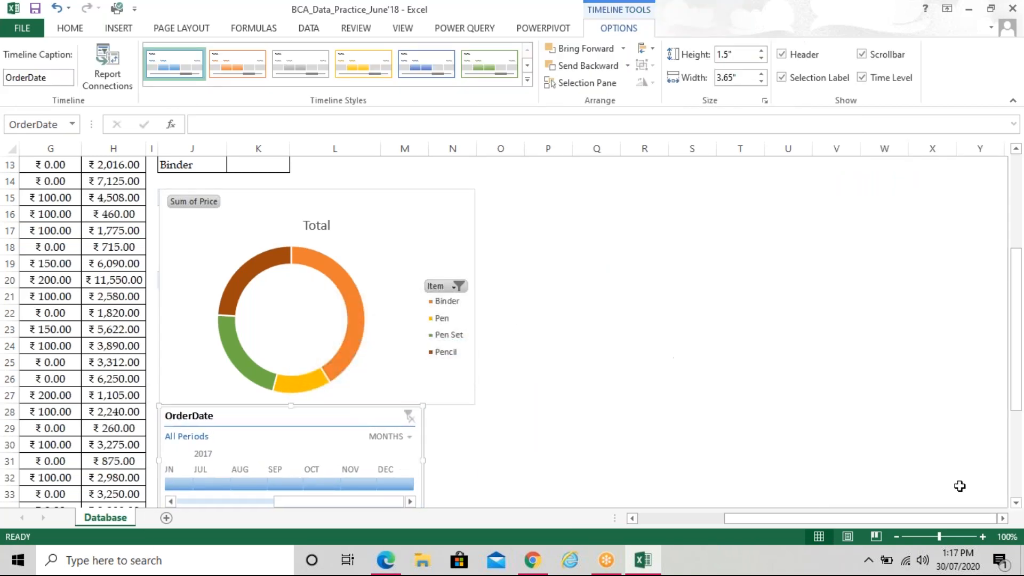
left_click(1016, 503)
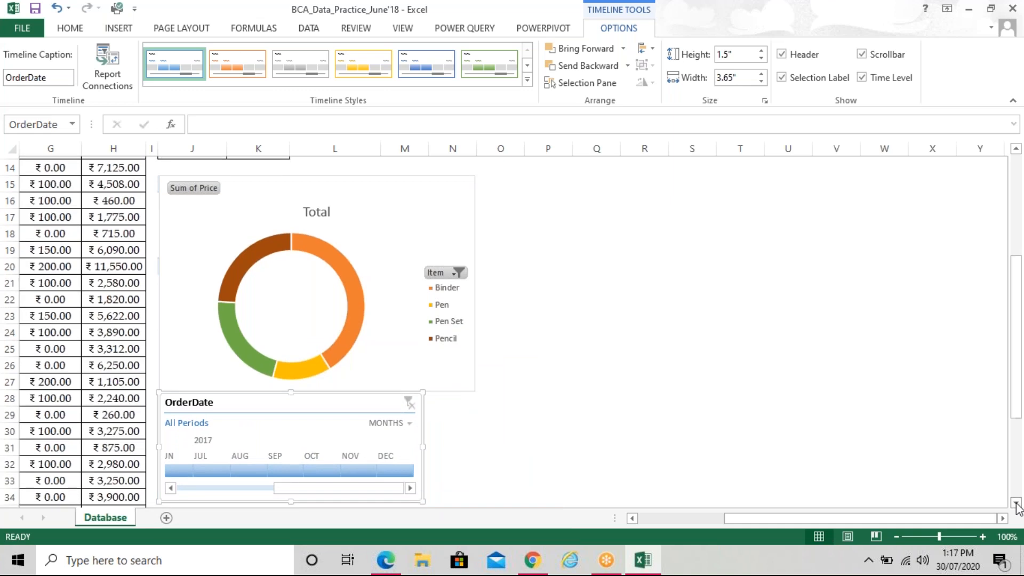
Filter the timeline to January through April 2017
left_click(238, 484)
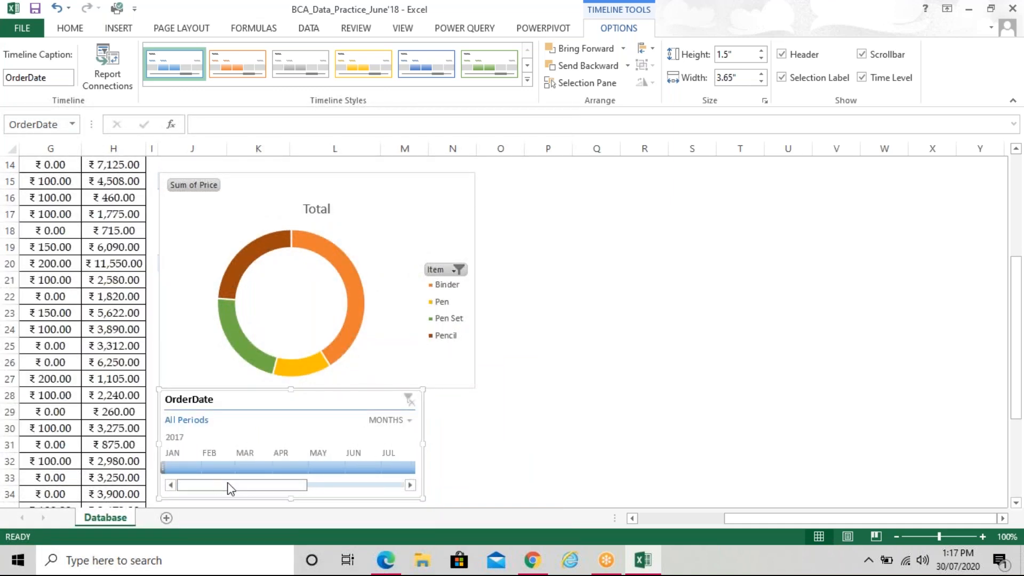
left_click(183, 467)
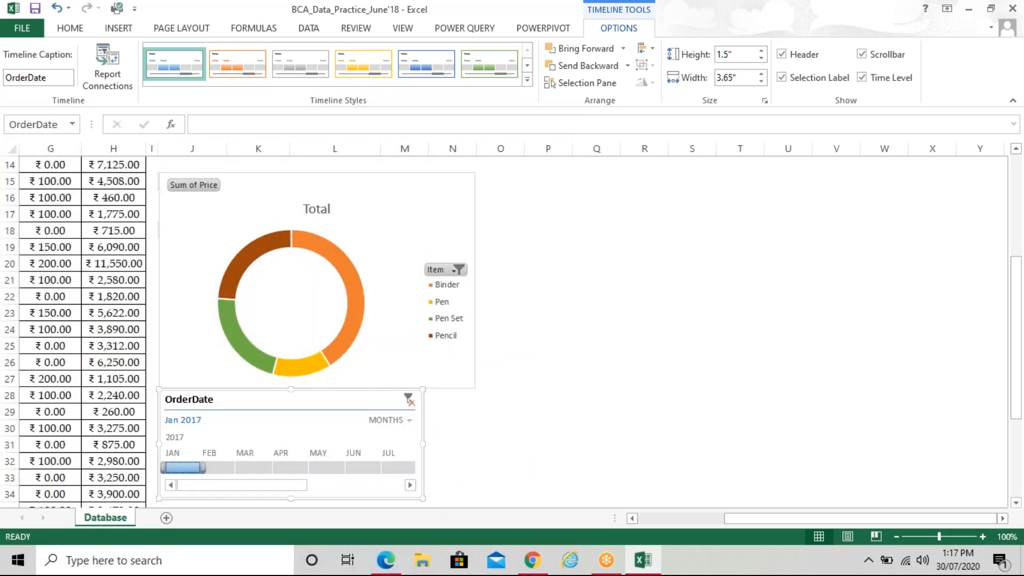
left_click_drag(207, 468, 312, 468)
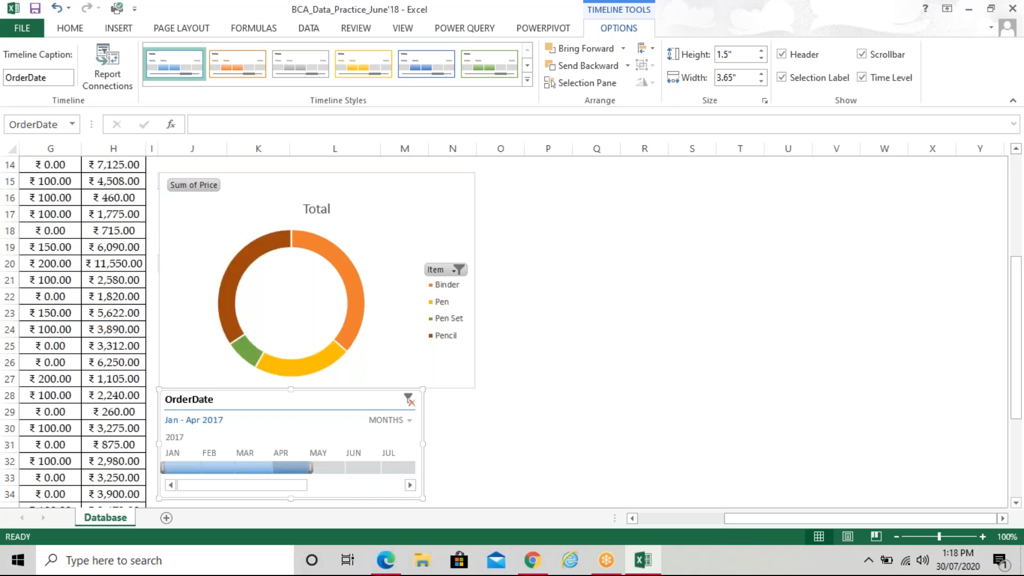
left_click(444, 231)
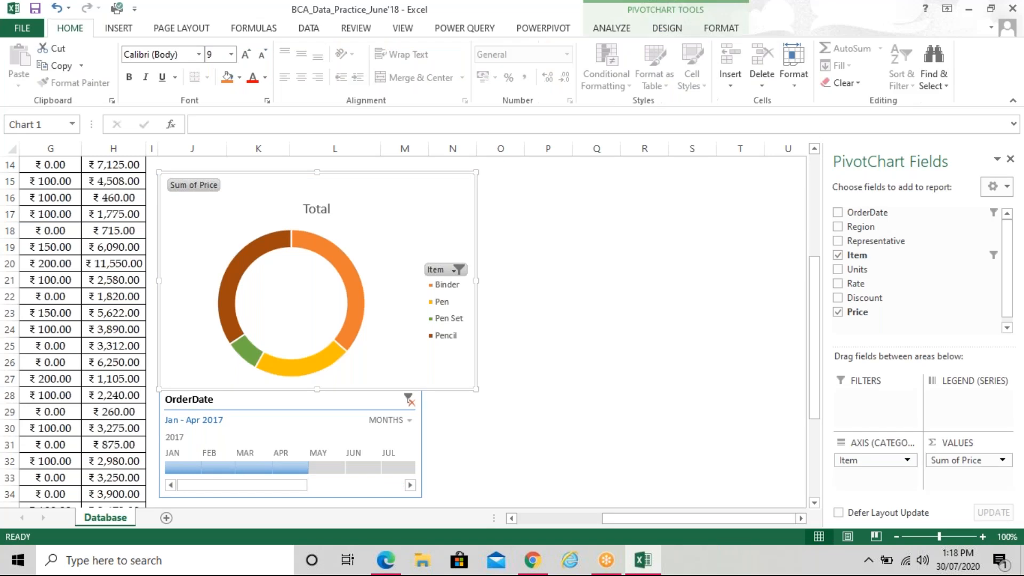
Add Data Callout labels to the doughnut and remove category names so only percentages show
left_click(494, 184)
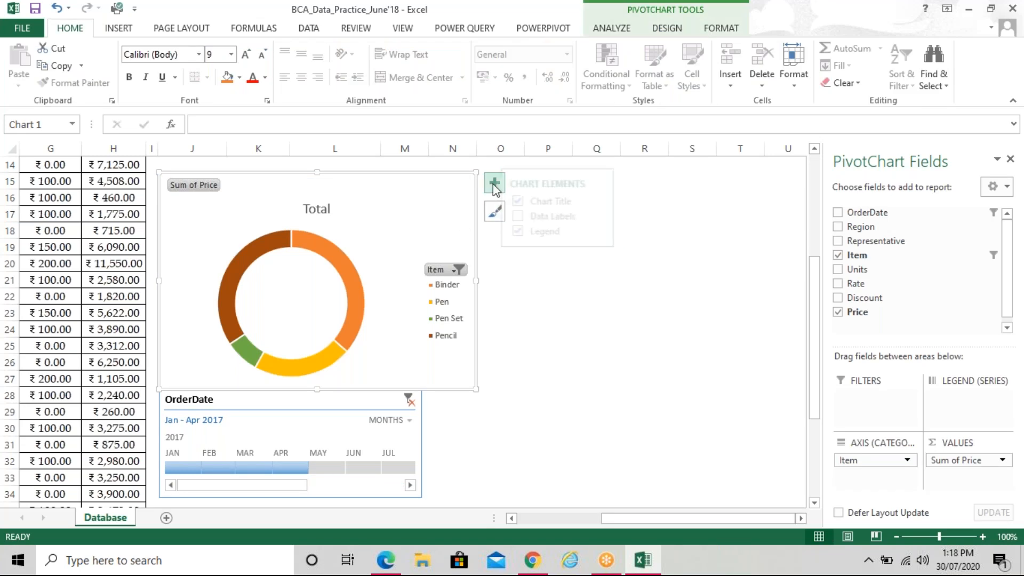
left_click(614, 218)
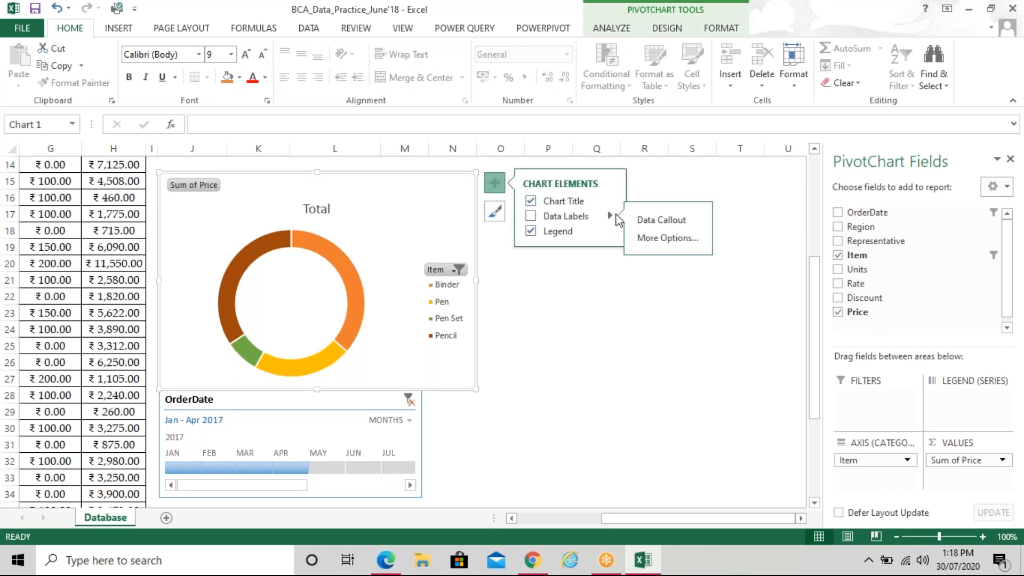
left_click(681, 224)
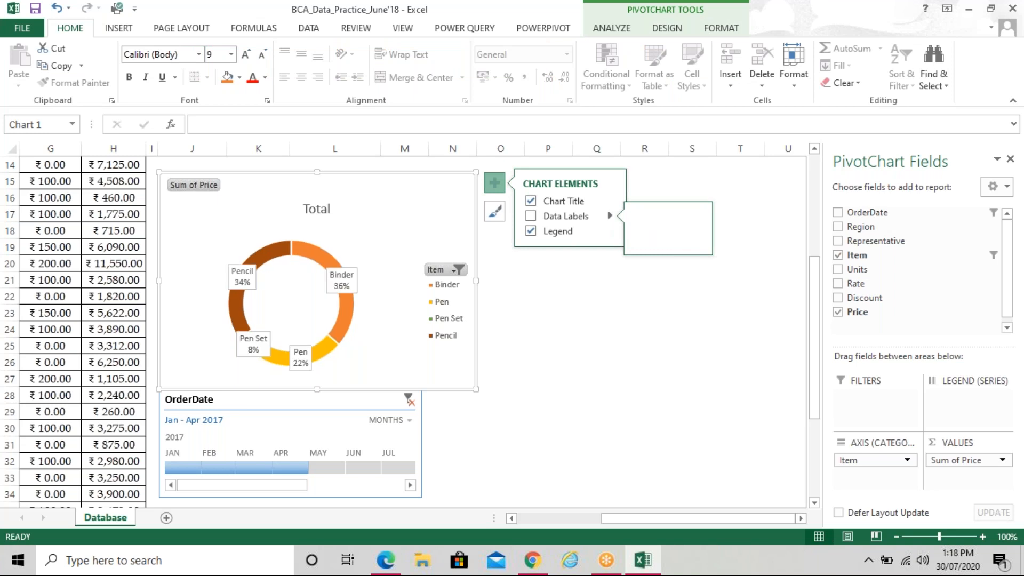
left_click(610, 217)
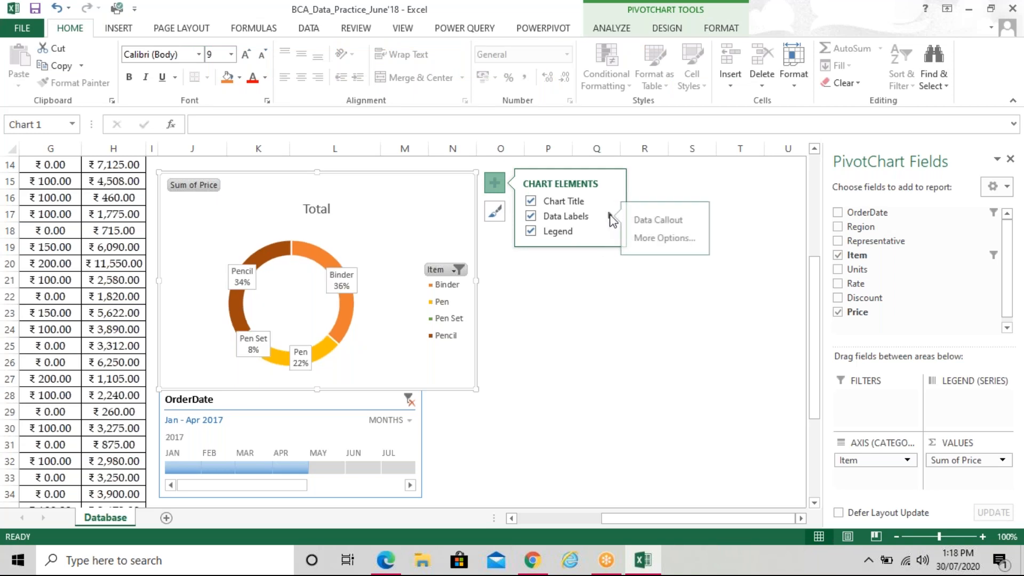
left_click(659, 240)
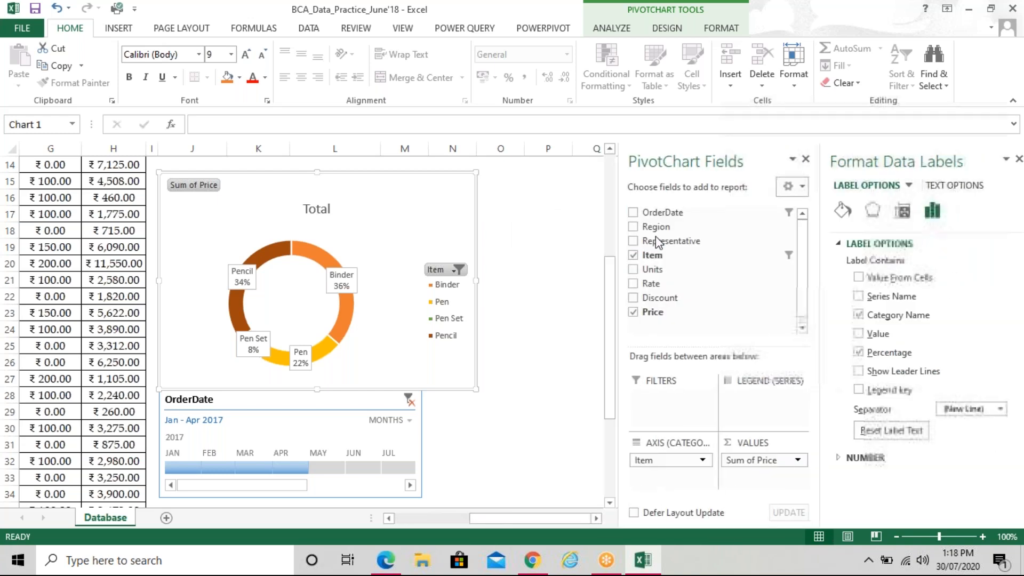
left_click(850, 316)
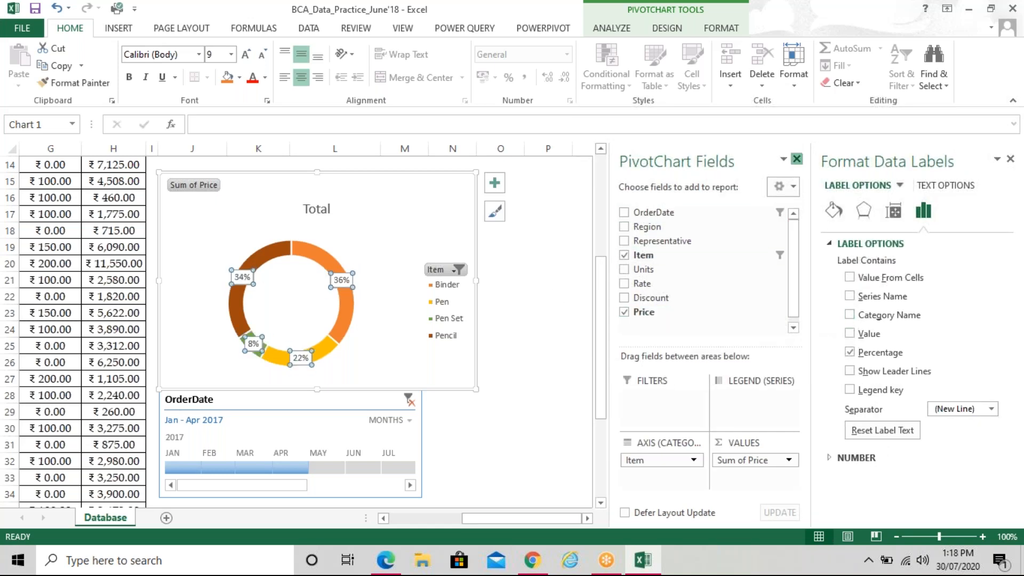
left_click(797, 159)
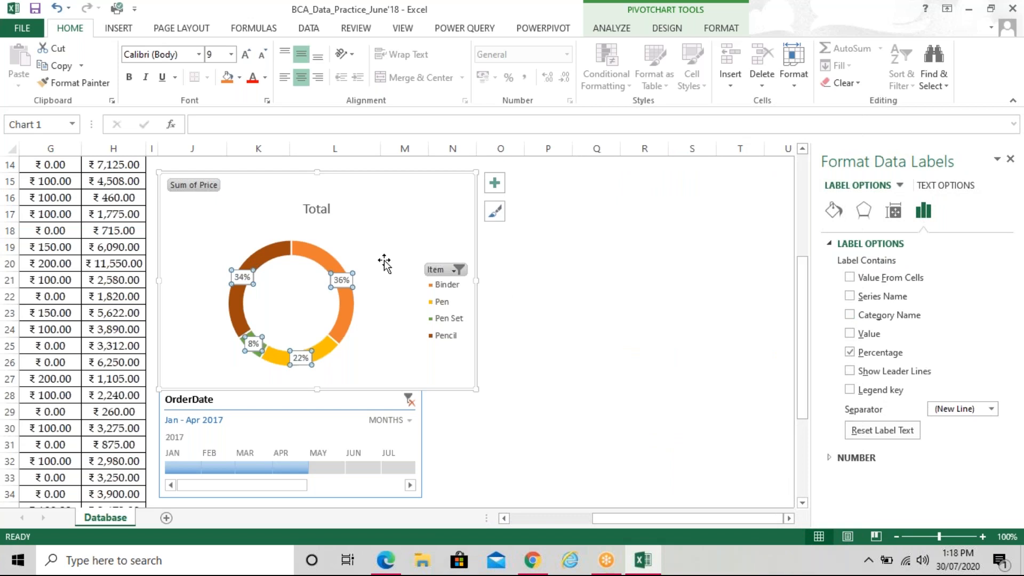
Drag the 36%, 22%, 8% and 34% labels outside the ring so leader lines connect them
left_click(384, 263)
left_click(343, 280)
left_click_drag(344, 277, 366, 257)
left_click_drag(301, 358, 323, 376)
left_click(254, 346)
left_click_drag(251, 347, 233, 380)
left_click(242, 277)
left_click_drag(238, 268, 210, 239)
left_click(398, 343)
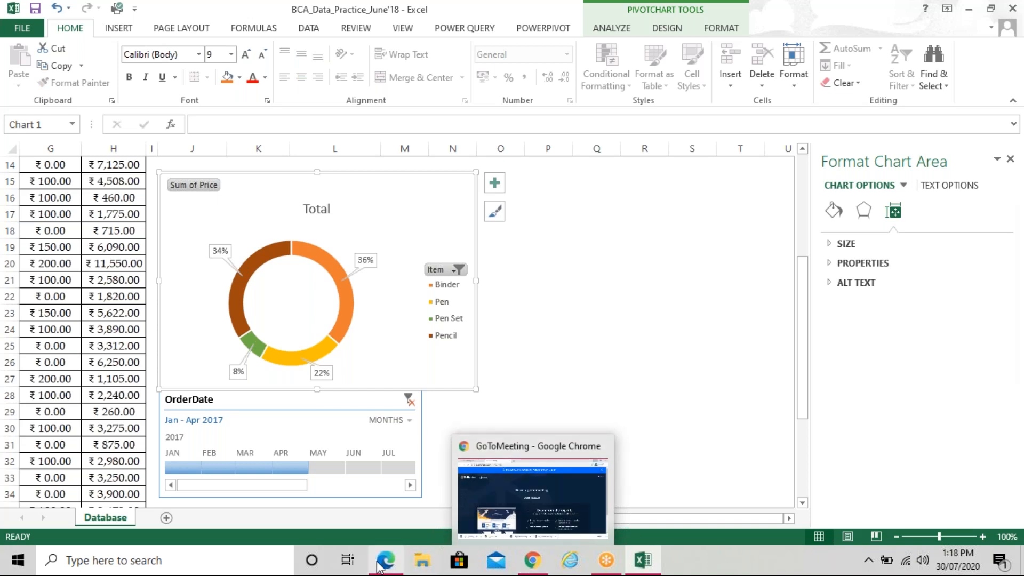
mouse_move(376, 567)
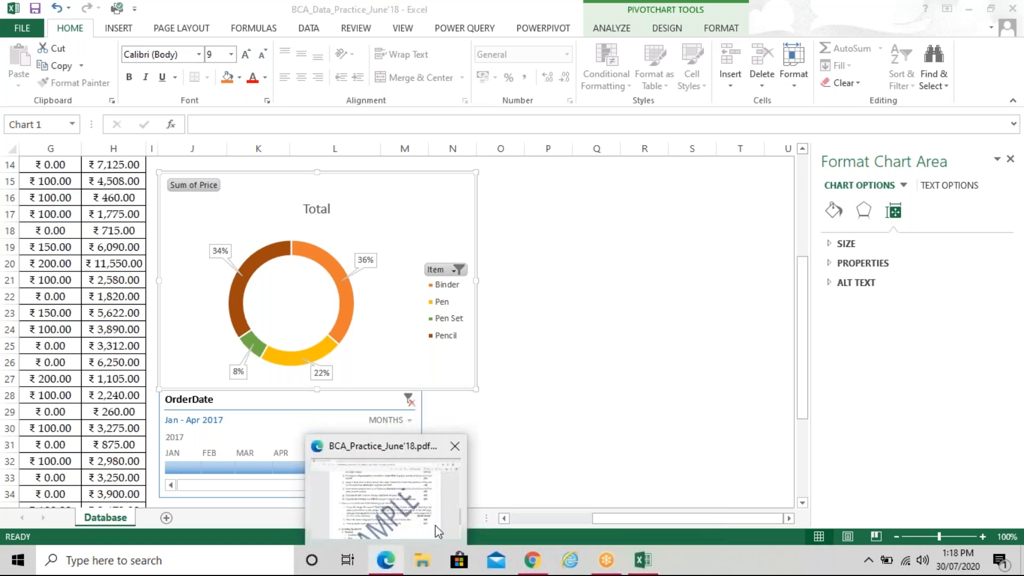
left_click(417, 498)
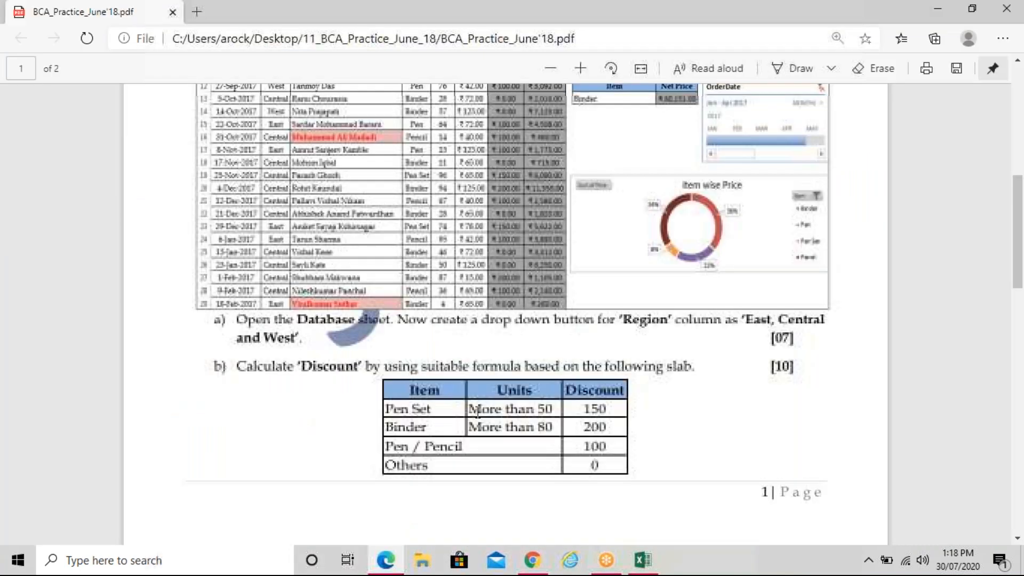
key("alt+Tab")
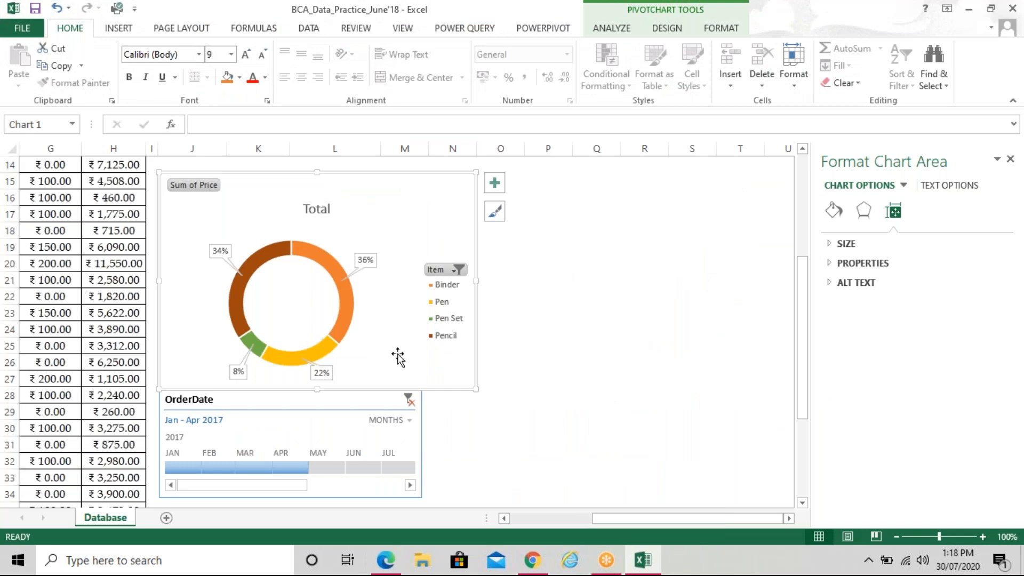
Shrink the doughnut chart from its lower-right corner and move the OrderDate timeline up beneath it
left_click_drag(475, 389, 468, 358)
left_click(377, 399)
left_click_drag(377, 399, 374, 373)
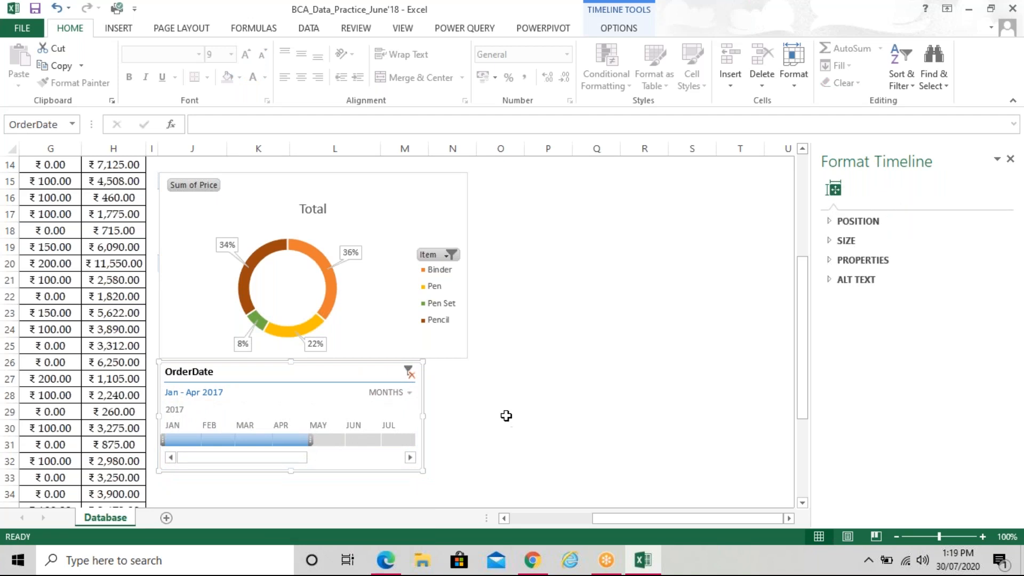
left_click(506, 415)
left_click(328, 209)
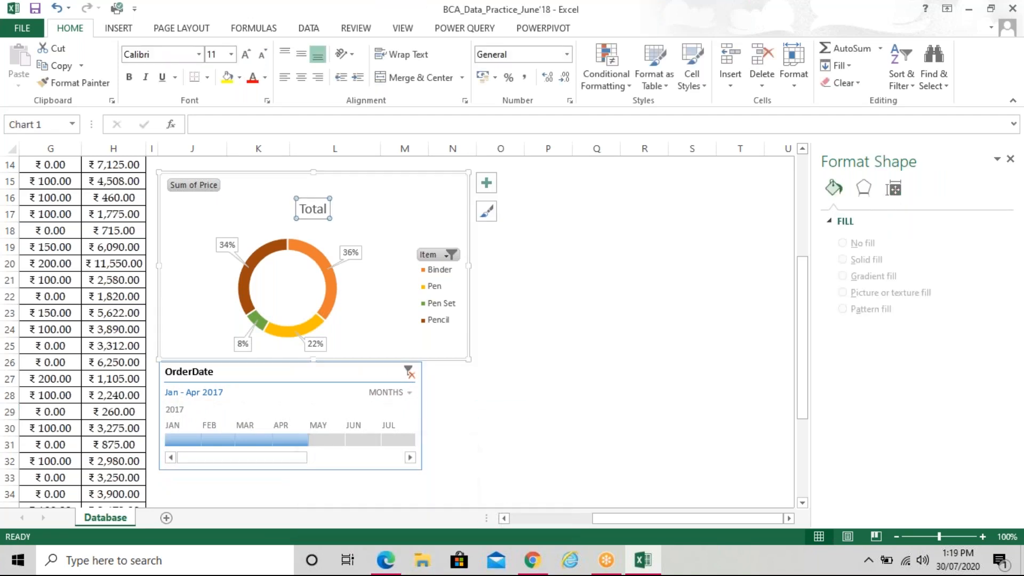
Replace the chart title 'Total' with 'Item wise Price'
left_click(330, 210)
key("BackSpace")
key("BackSpace")
key("BackSpace")
key("BackSpace")
key("BackSpace")
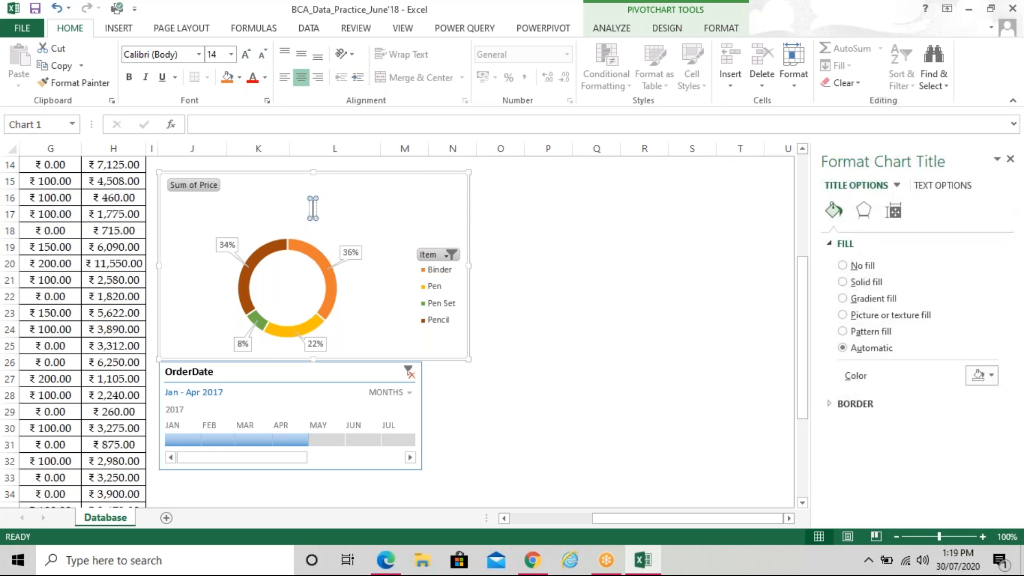
type("Item wise Price")
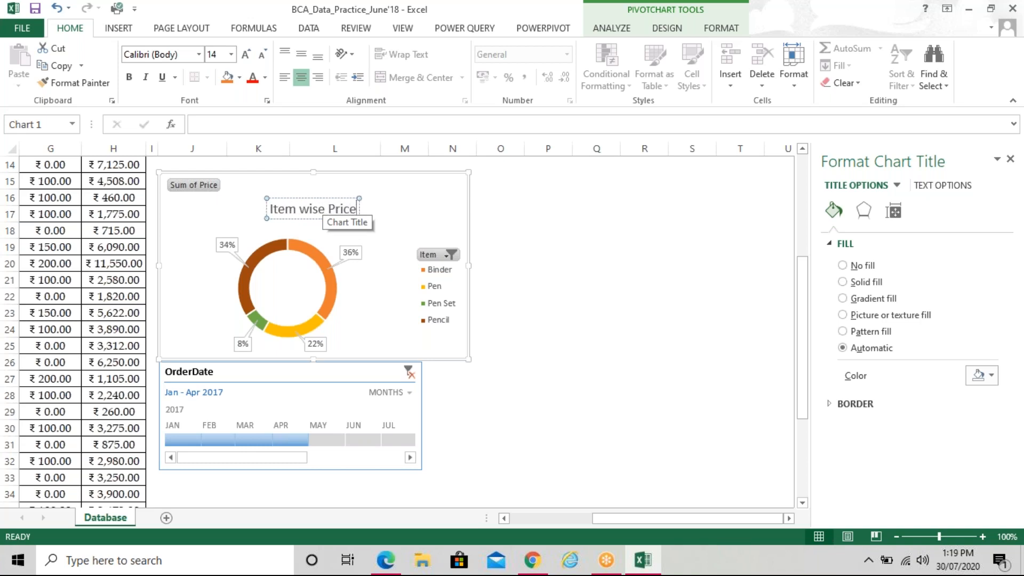
left_click(401, 212)
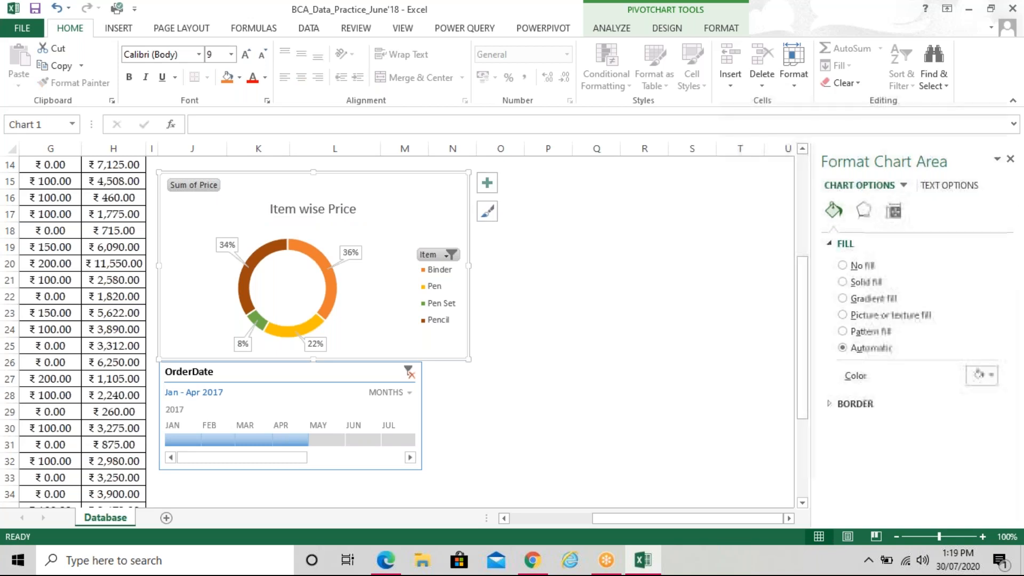
left_click_drag(600, 516, 539, 507)
scroll(472, 315, "up", 4)
Switch to the reference PDF in Edge and scroll down to page 2's tasks c–h
scroll(472, 316, "up", 1)
left_click(373, 295)
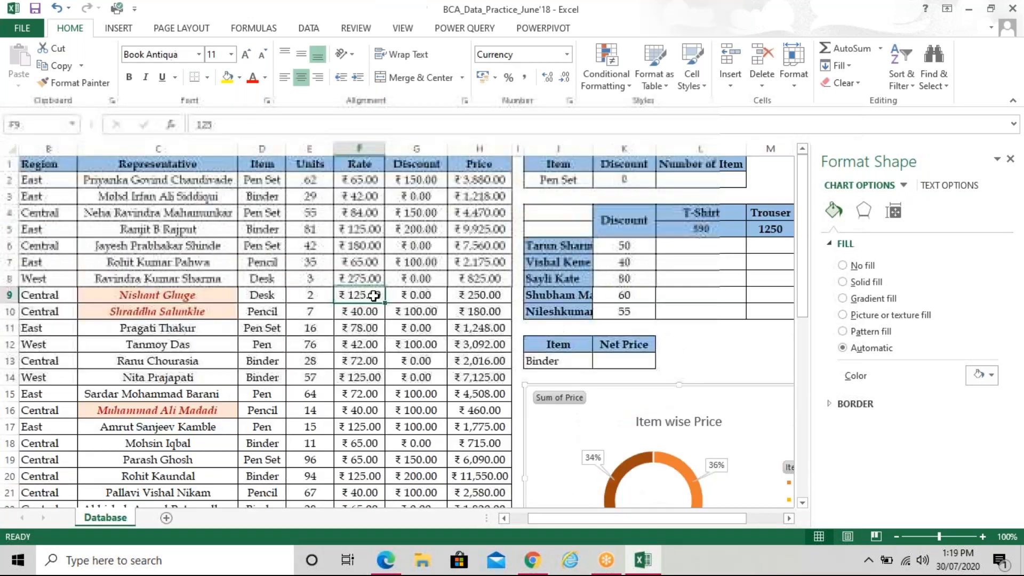
key("alt+Tab")
scroll(467, 381, "down", 8)
scroll(467, 381, "down", 5)
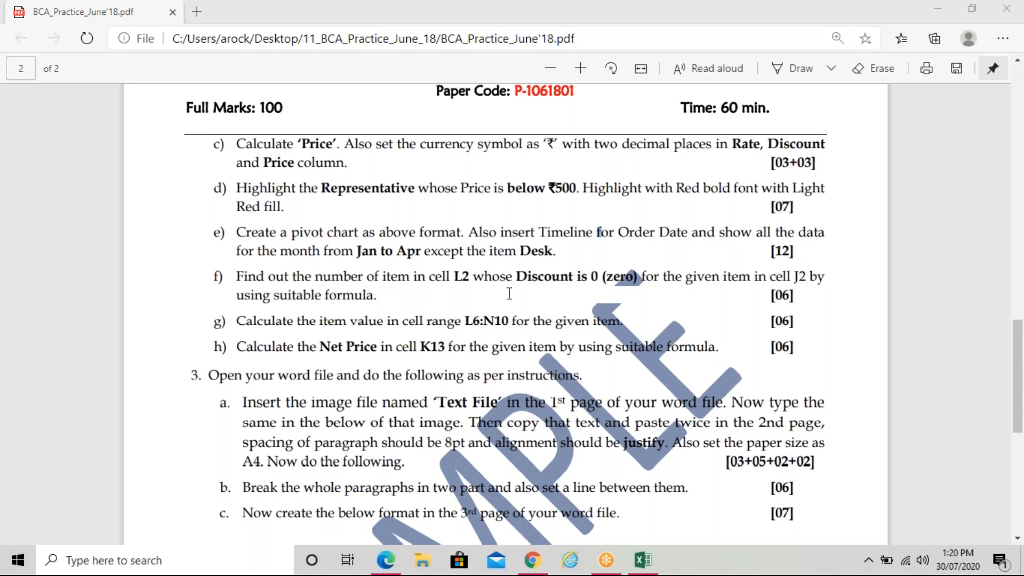
mouse_move(532, 560)
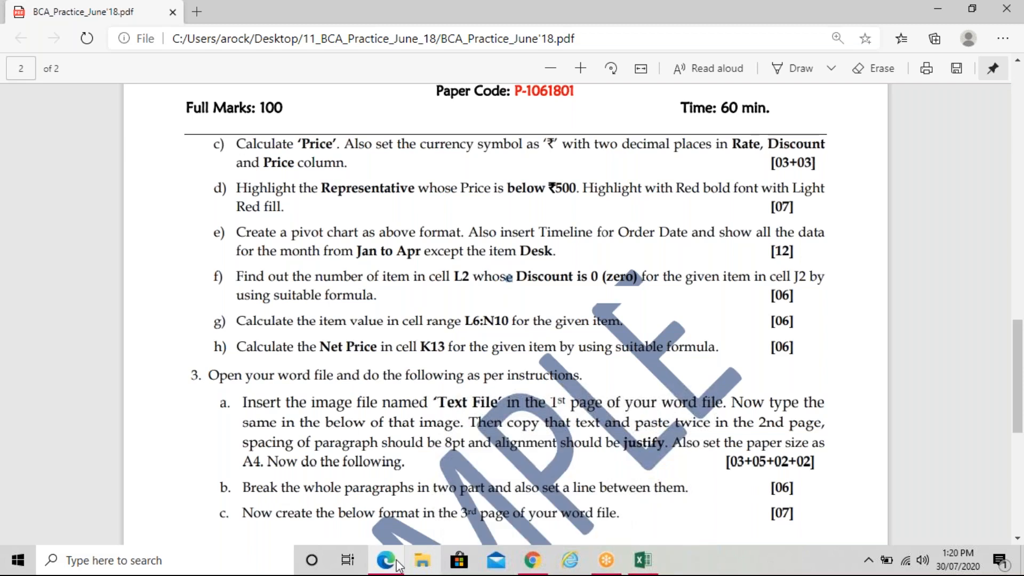
mouse_move(398, 564)
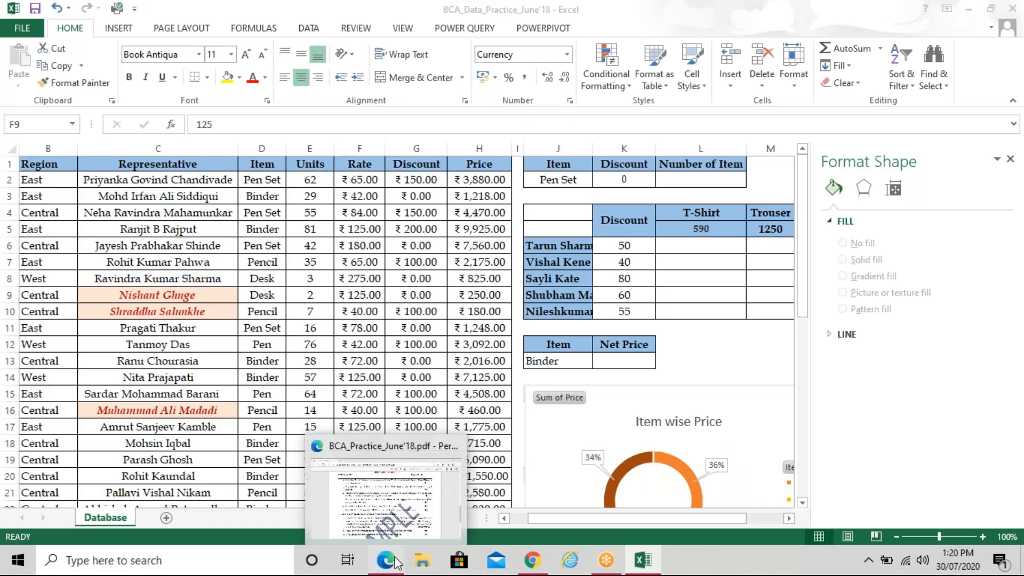
left_click(398, 562)
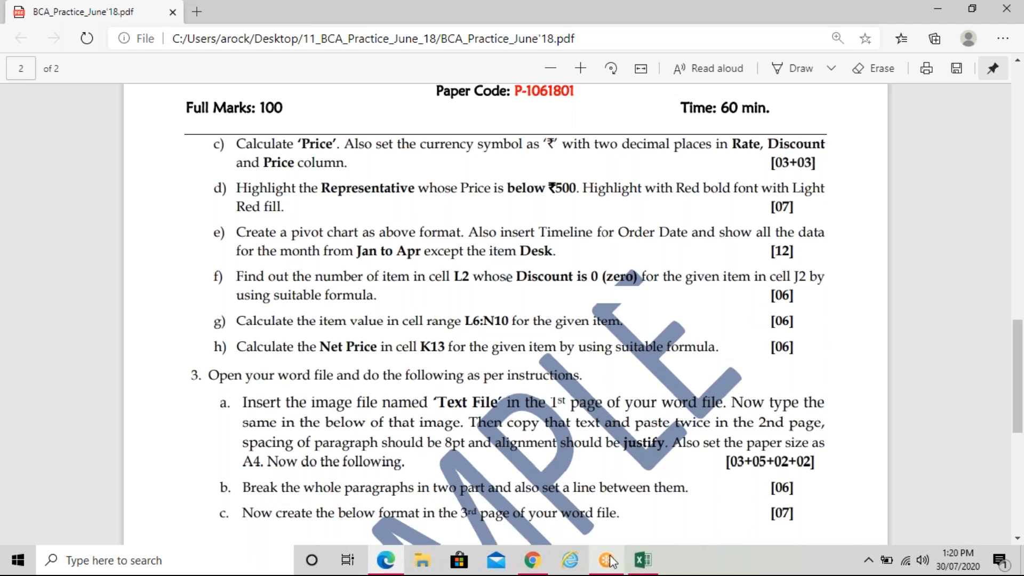
mouse_move(612, 562)
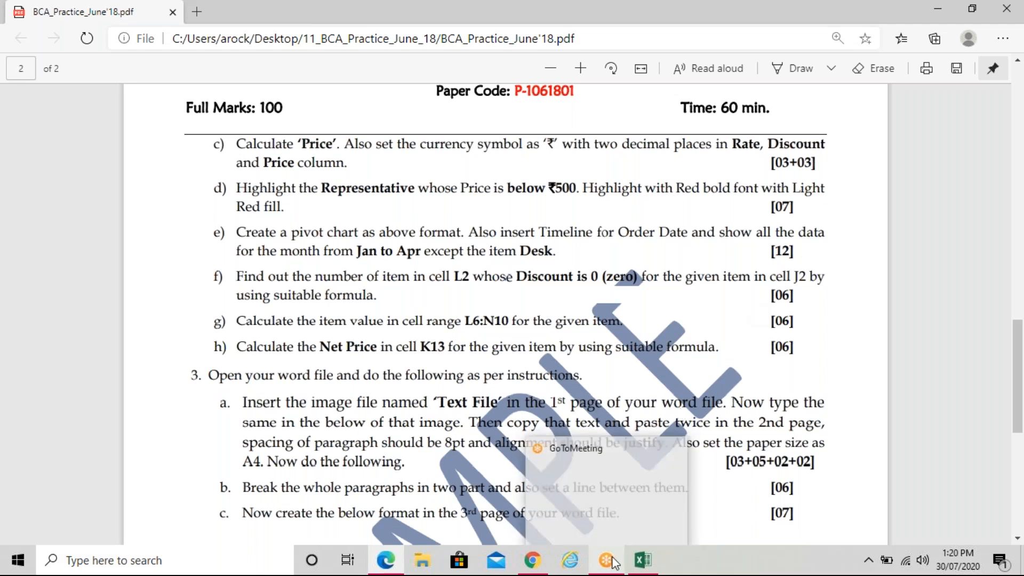
left_click(643, 561)
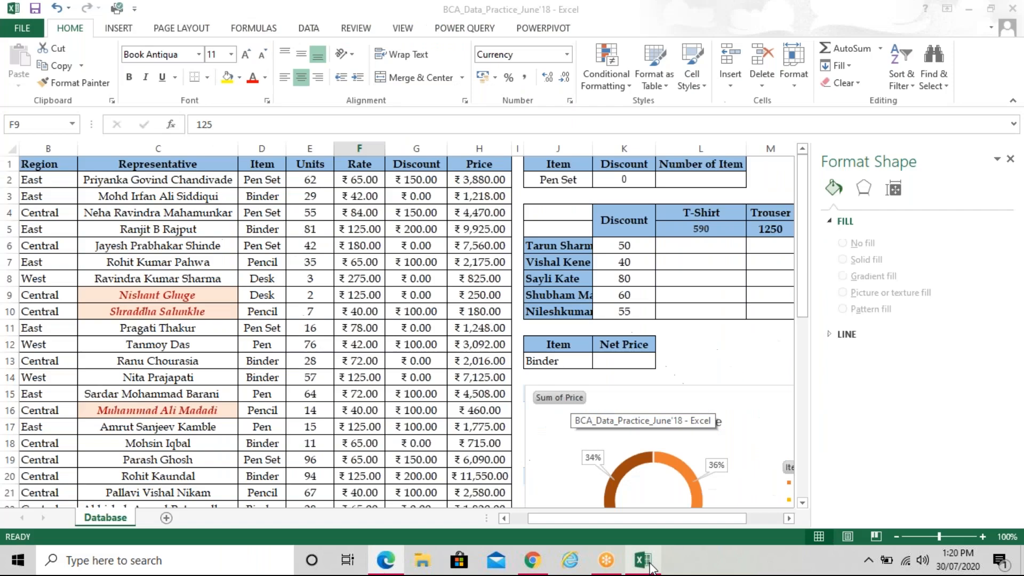
Enter =DCOUNT() in cell L2 and bring up its Function Arguments dialog
left_click(689, 181)
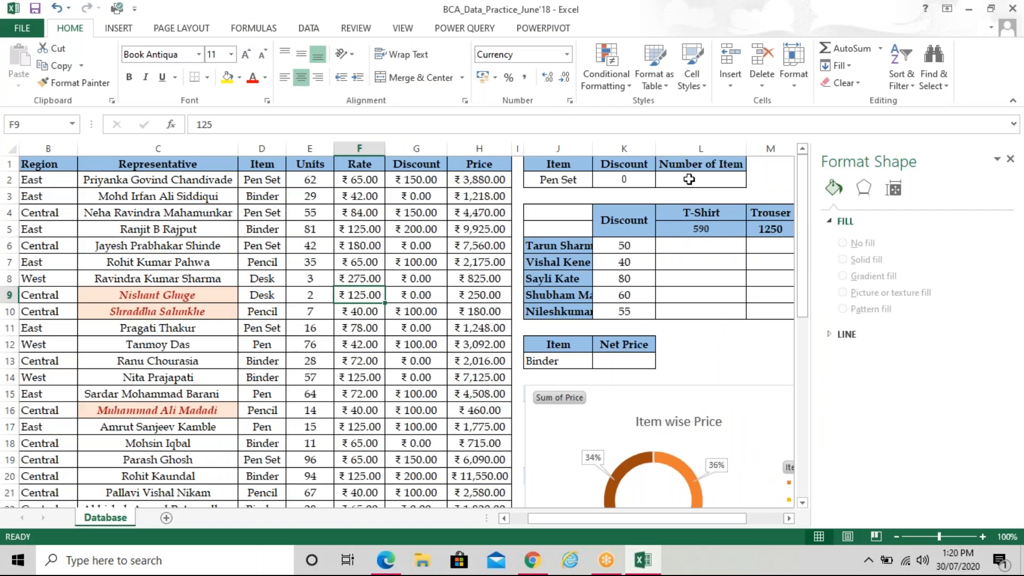
left_click(638, 180)
left_click(669, 180)
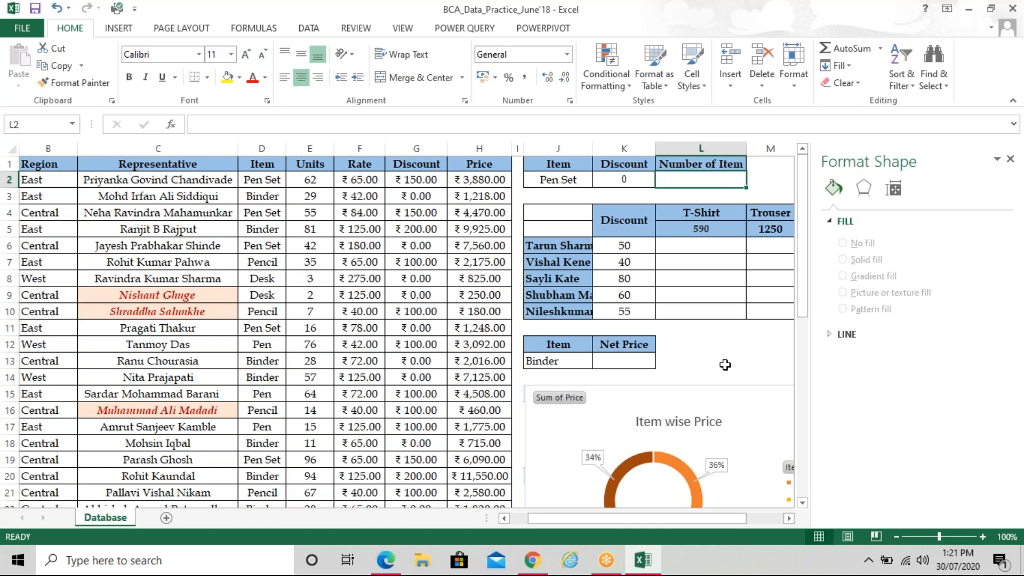
type("=d")
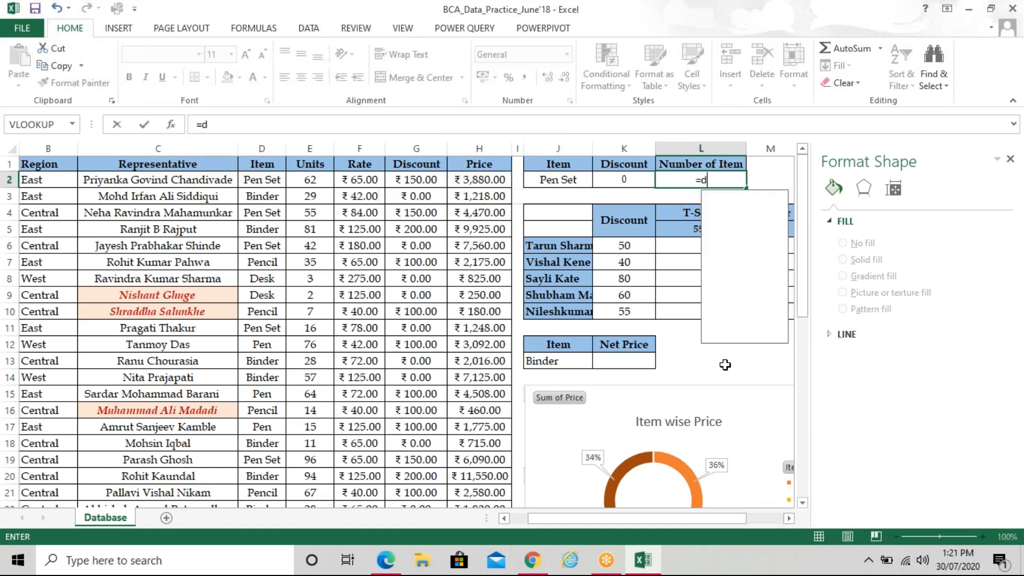
type("count")
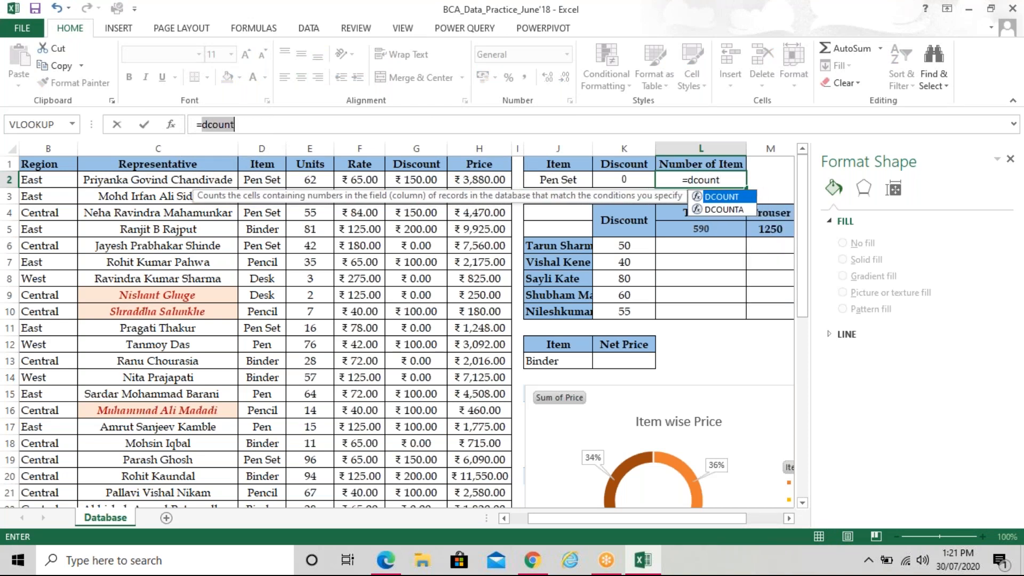
key("Tab")
type(")")
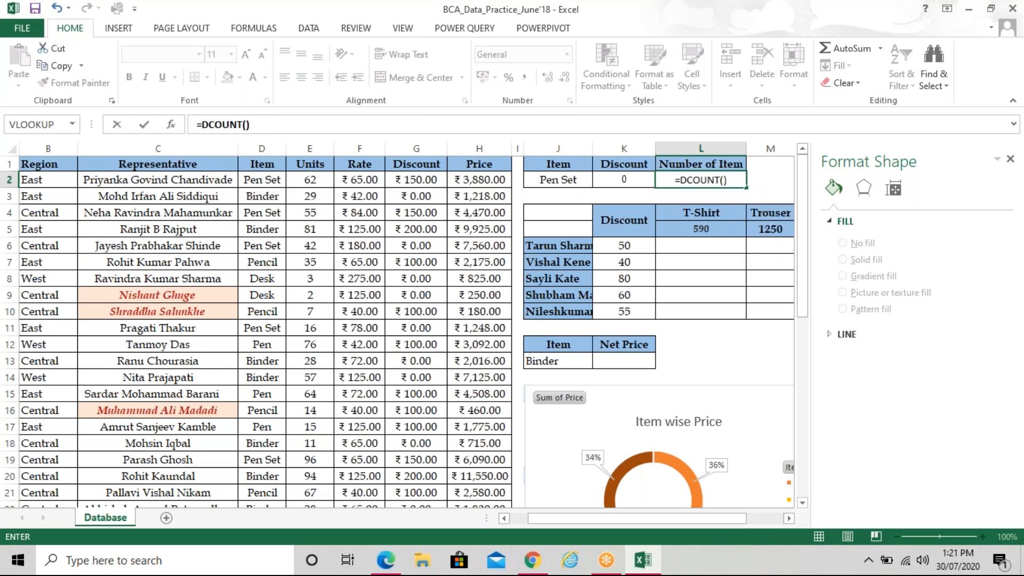
key("ctrl+a")
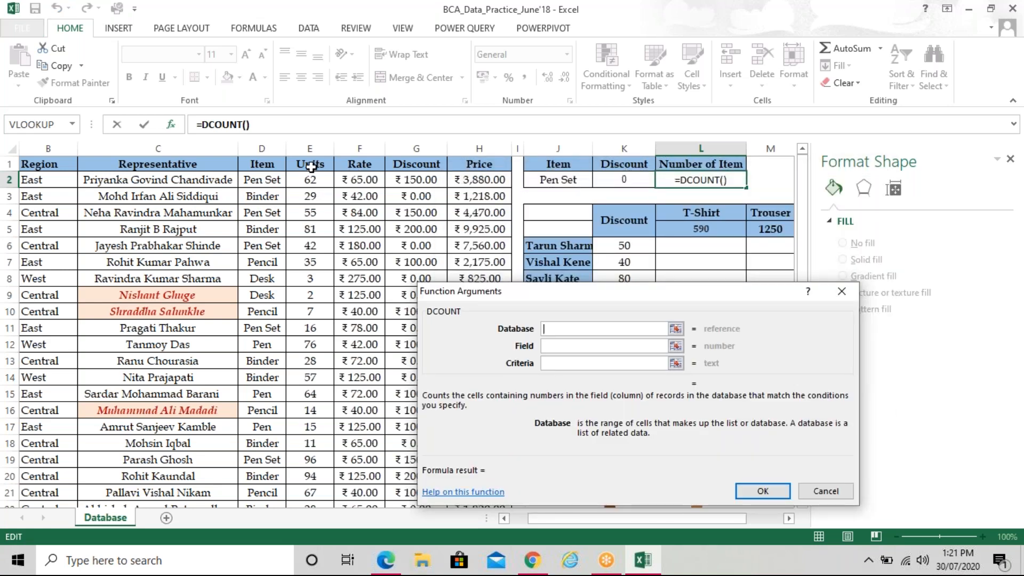
Set DCOUNT's Database to D1:G44 and Criteria to J1:K2, leaving Field empty, so L2 shows 3
left_click_drag(260, 164, 444, 395)
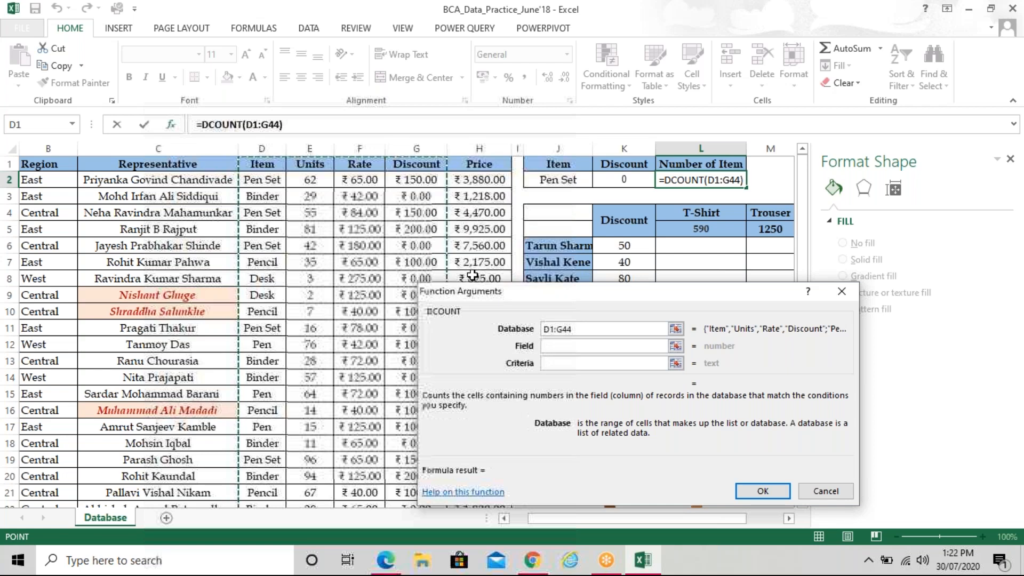
left_click(556, 362)
left_click(562, 164)
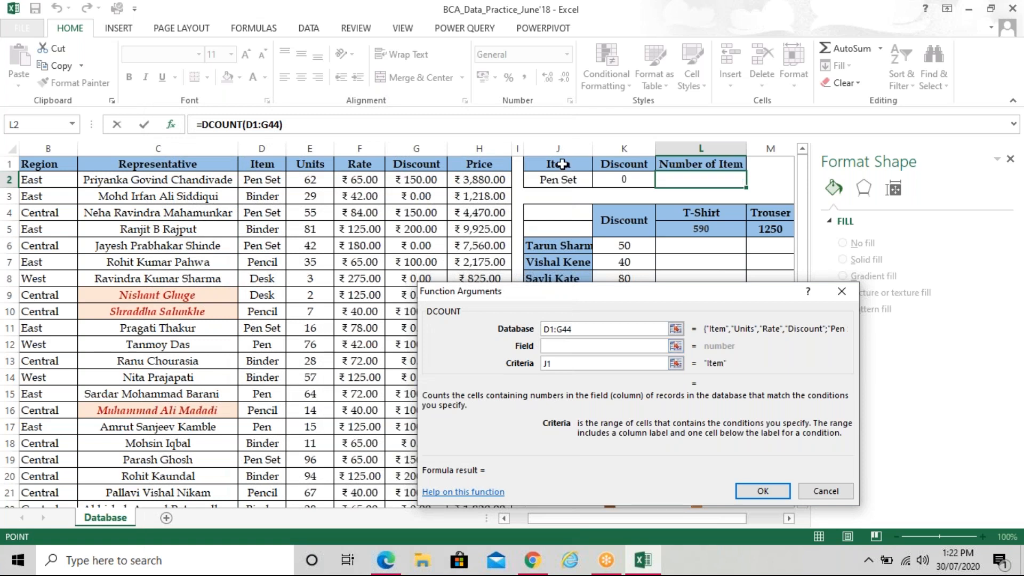
left_click_drag(562, 165, 619, 186)
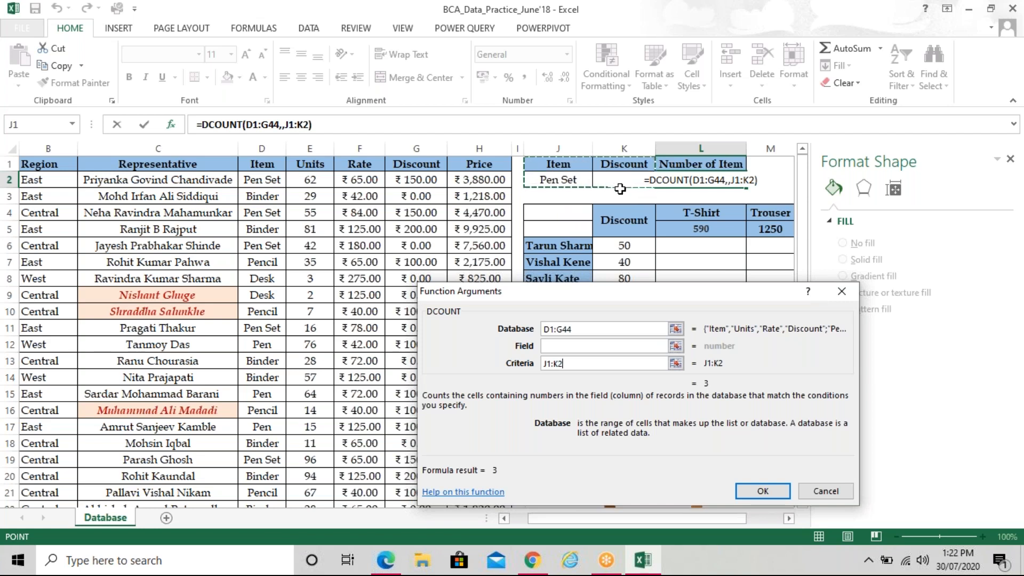
left_click(777, 491)
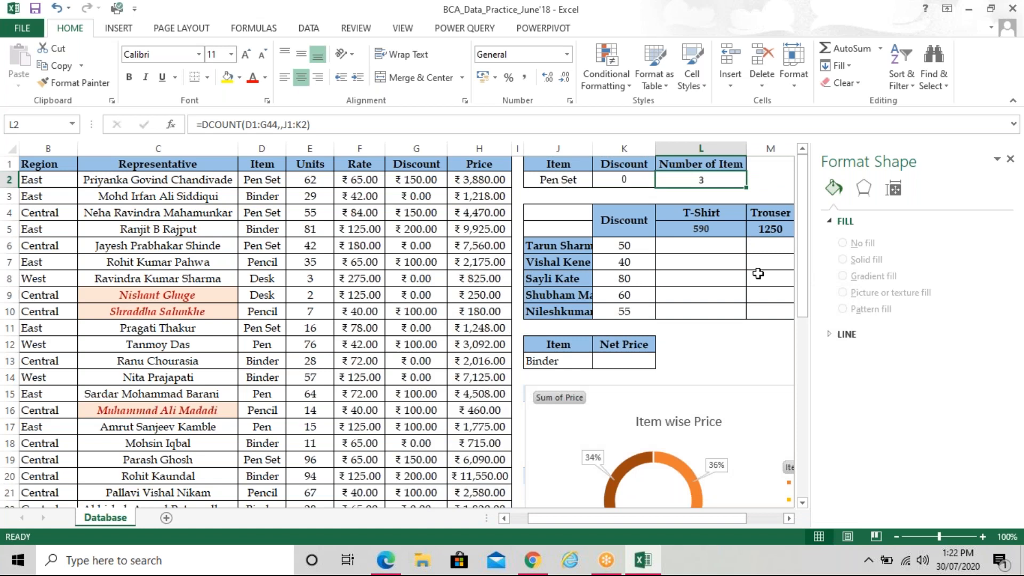
left_click(393, 560)
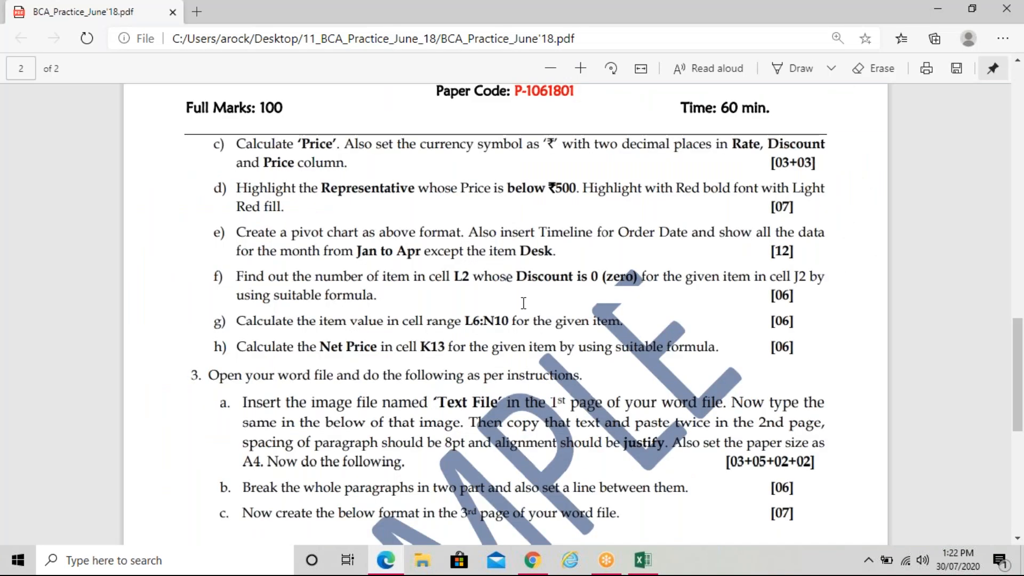
scroll(521, 304, "up", 10)
scroll(512, 315, "up", 3)
scroll(524, 303, "up", 3)
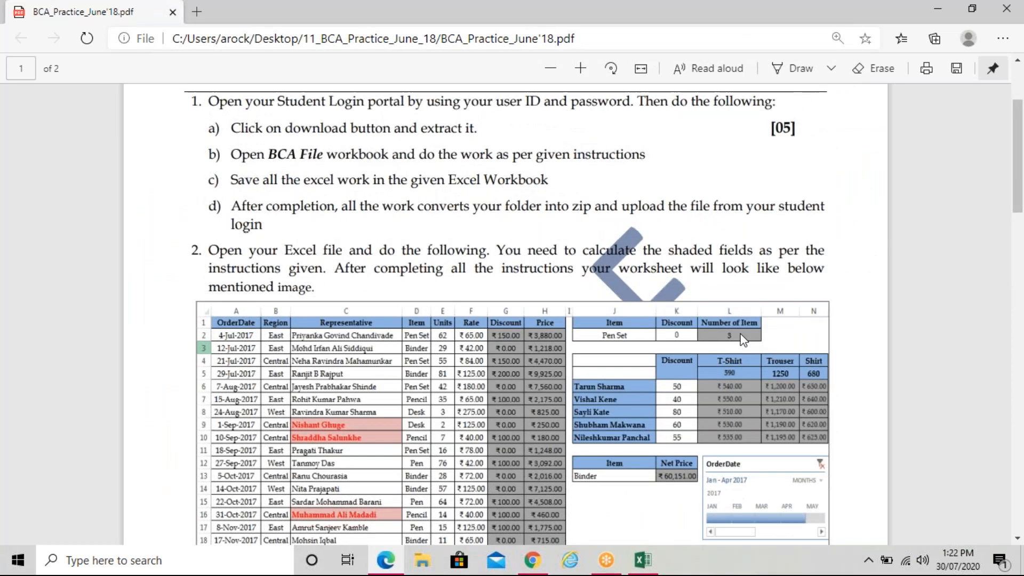
scroll(742, 339, "down", 20)
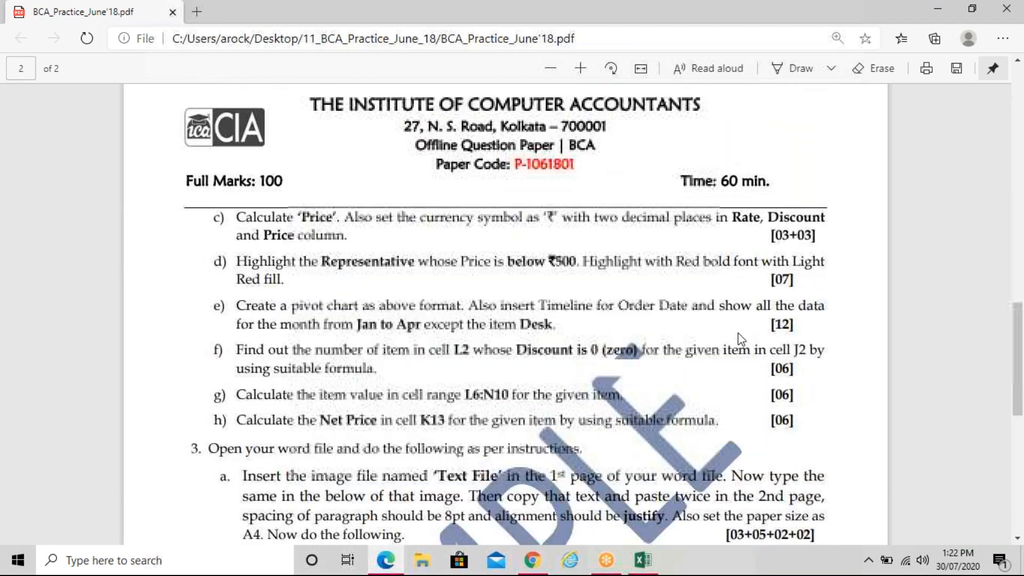
scroll(741, 339, "down", 1)
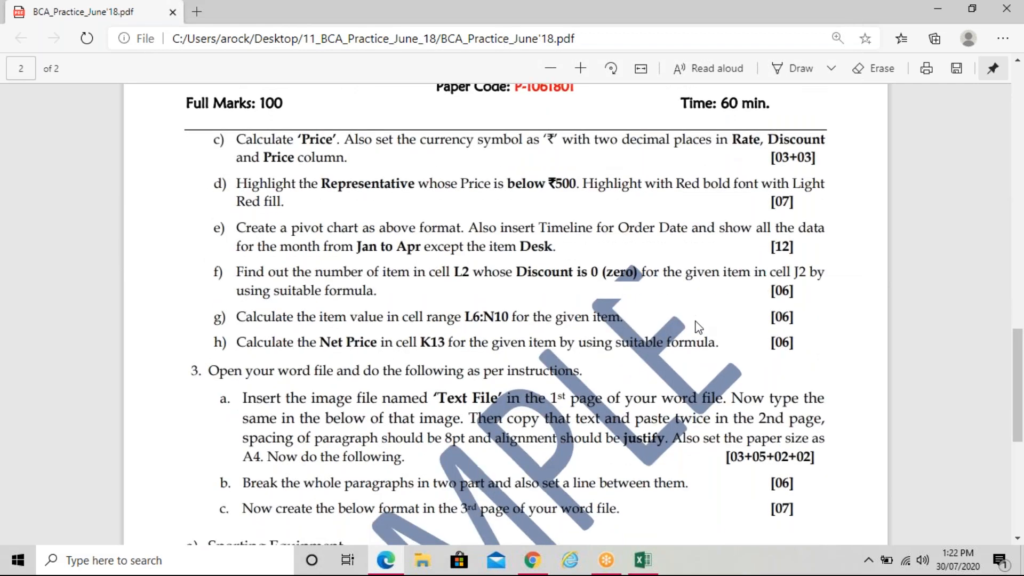
scroll(698, 327, "down", 1)
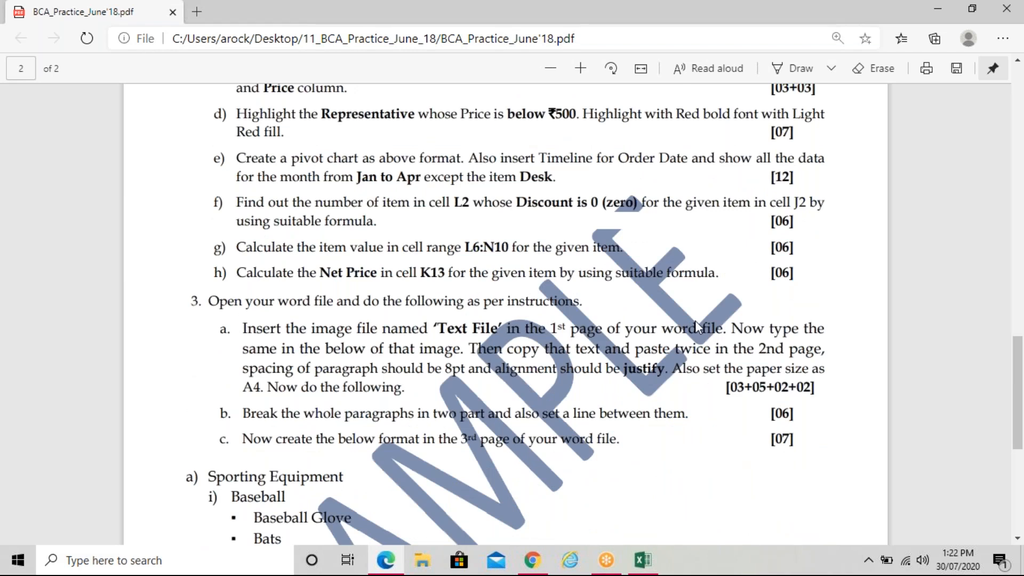
left_click(652, 566)
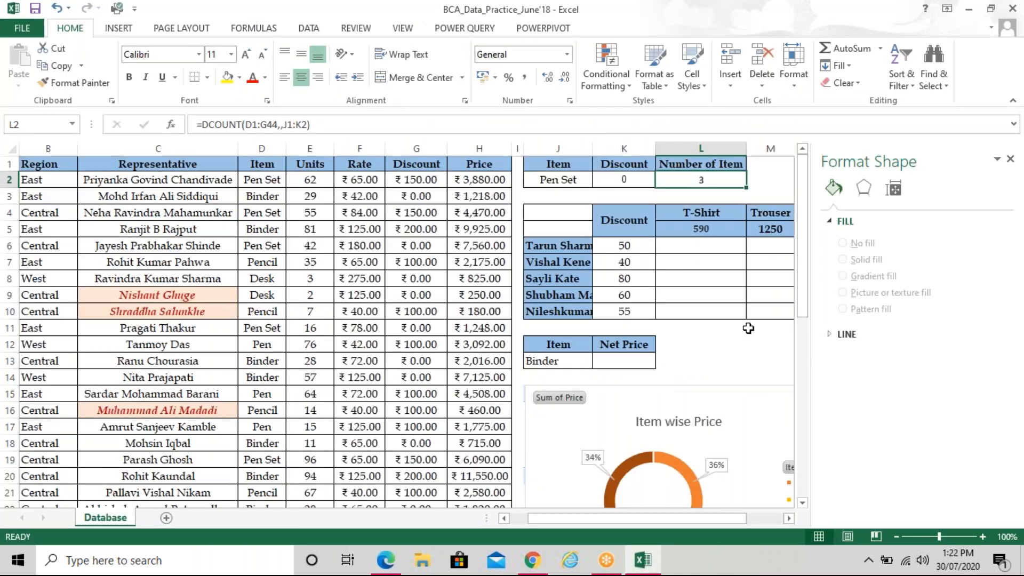
Widen columns M and N to fit the Trouser and Shirt headings
left_click(791, 519)
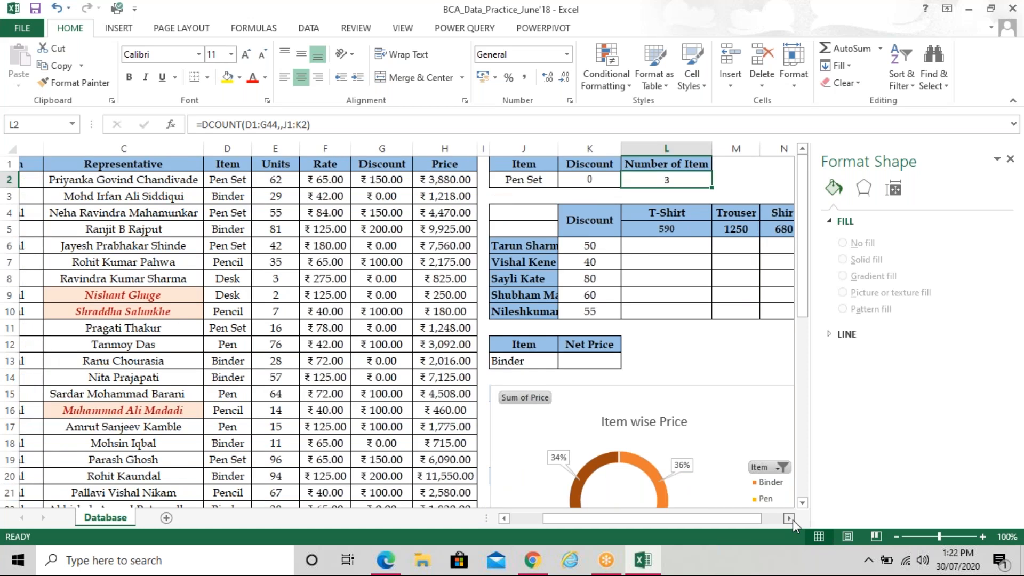
left_click(792, 520)
left_click_drag(422, 246, 548, 315)
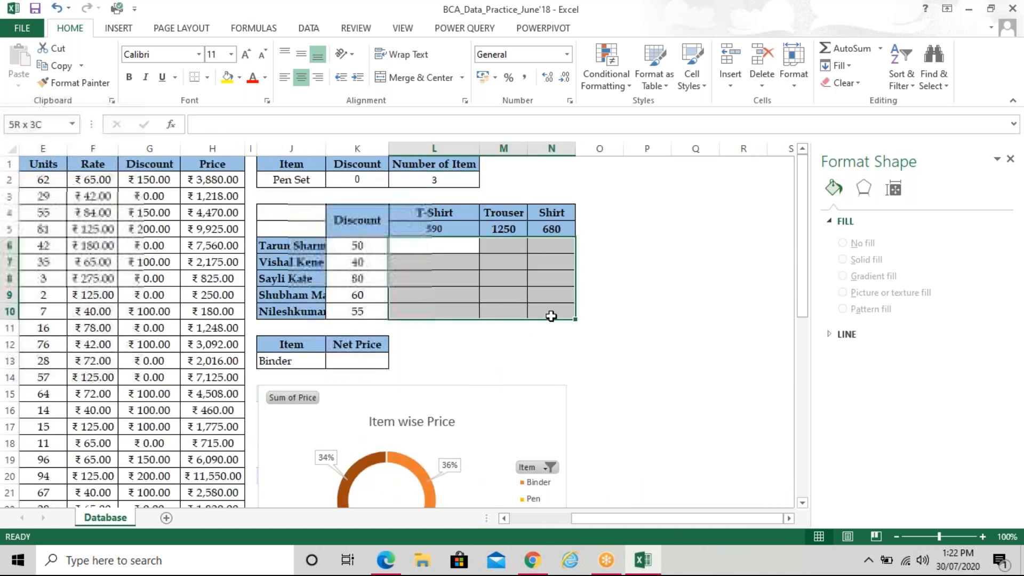
left_click(715, 292)
left_click_drag(503, 149, 608, 151)
left_click(435, 246)
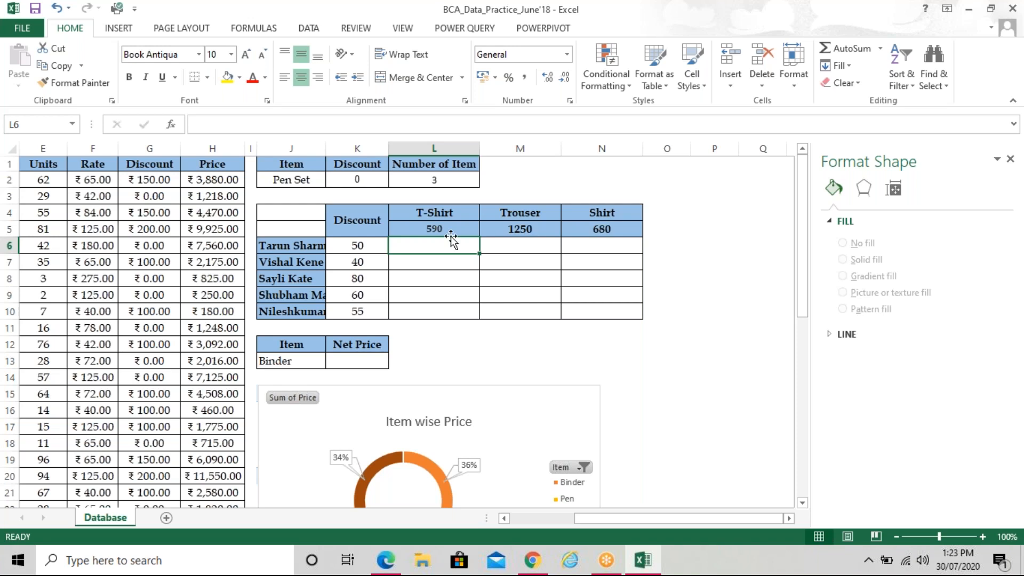
Review the T-Shirt 590, Trouser 1250 and Shirt 680 prices in L5:N5
left_click(449, 229)
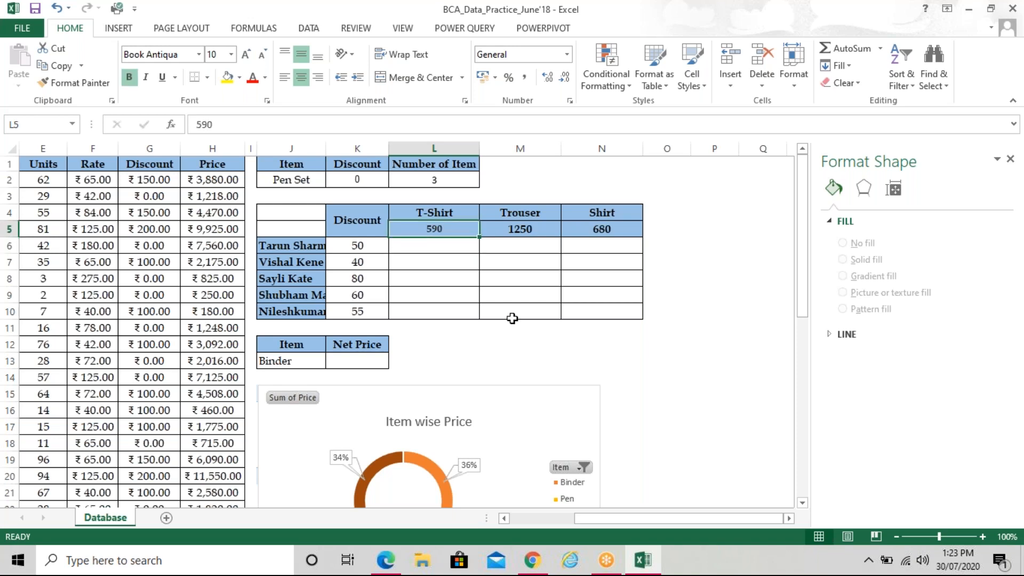
left_click(534, 230)
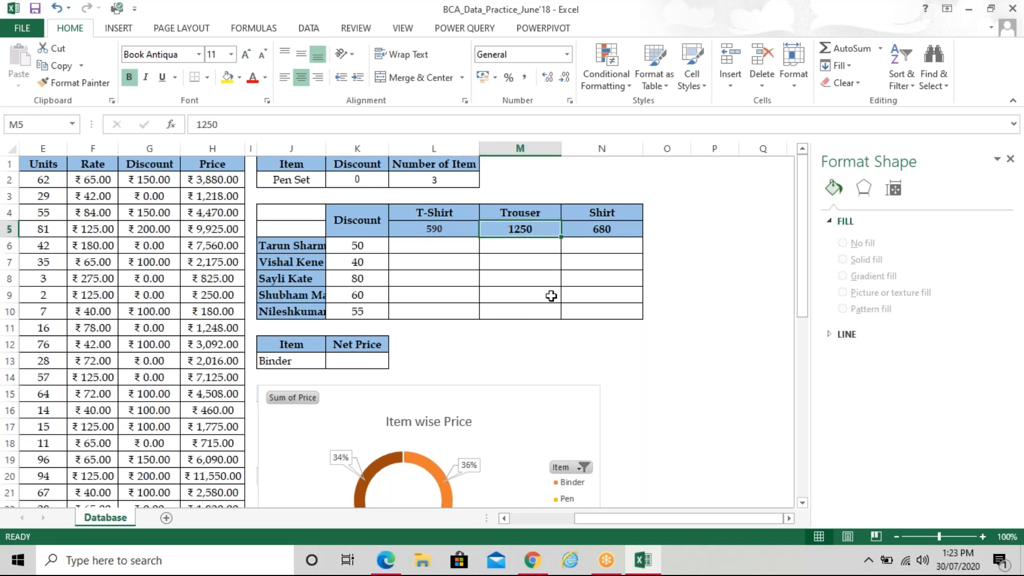
left_click(601, 231)
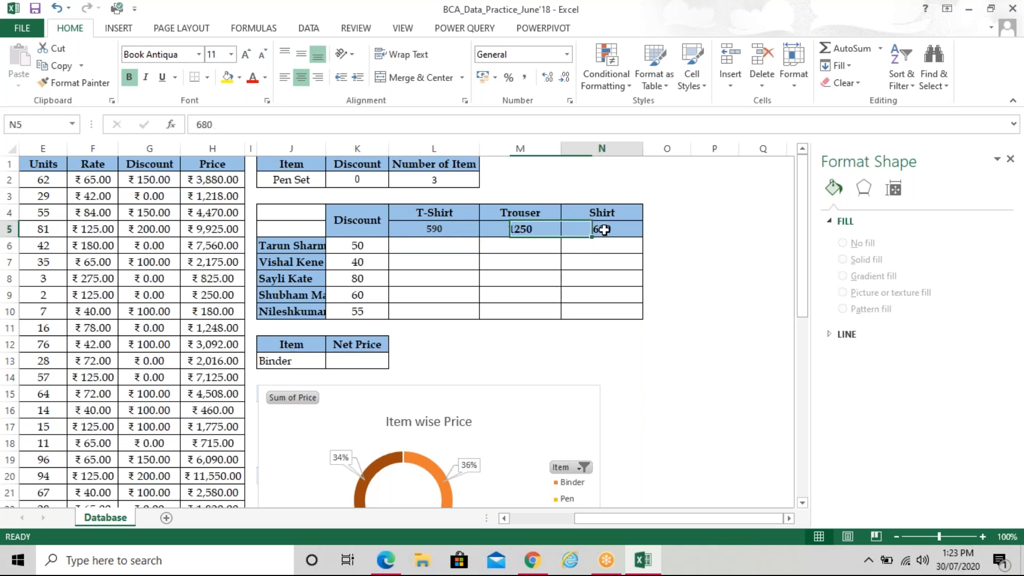
left_click(446, 229)
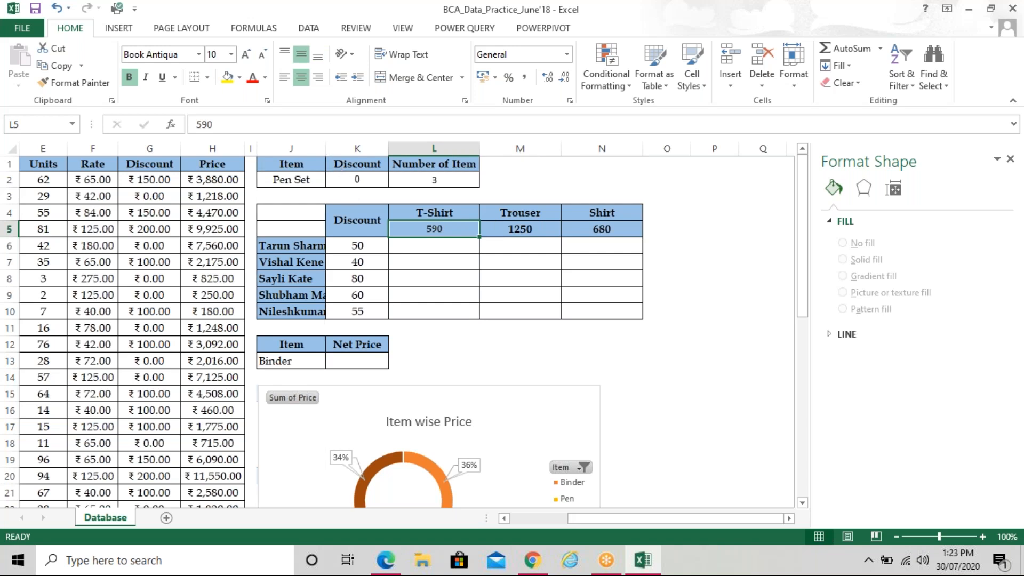
Autofit column J to the full names, then start and cancel a draft formula in L6
double_click(325, 148)
key("Down")
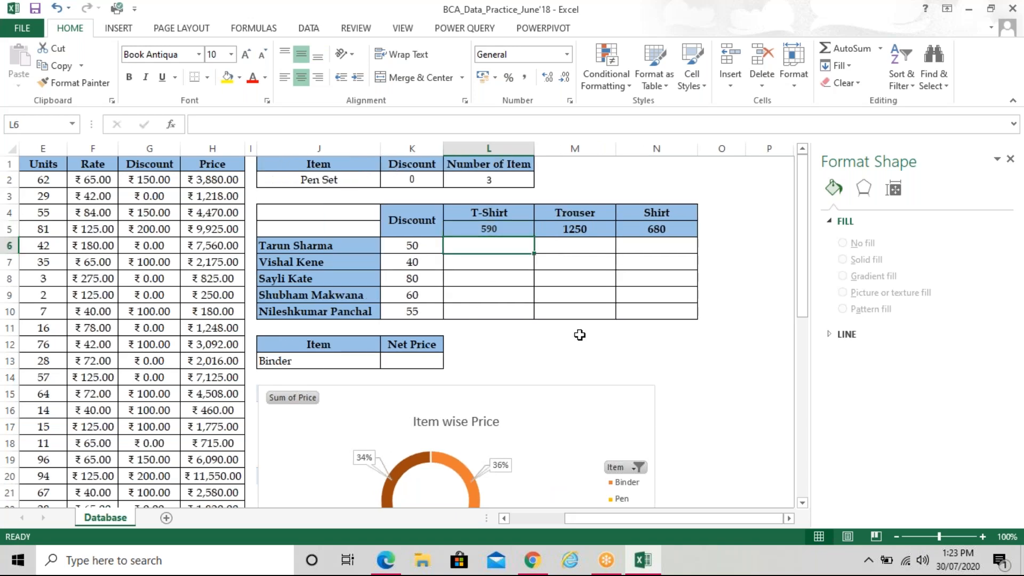
left_click(482, 260)
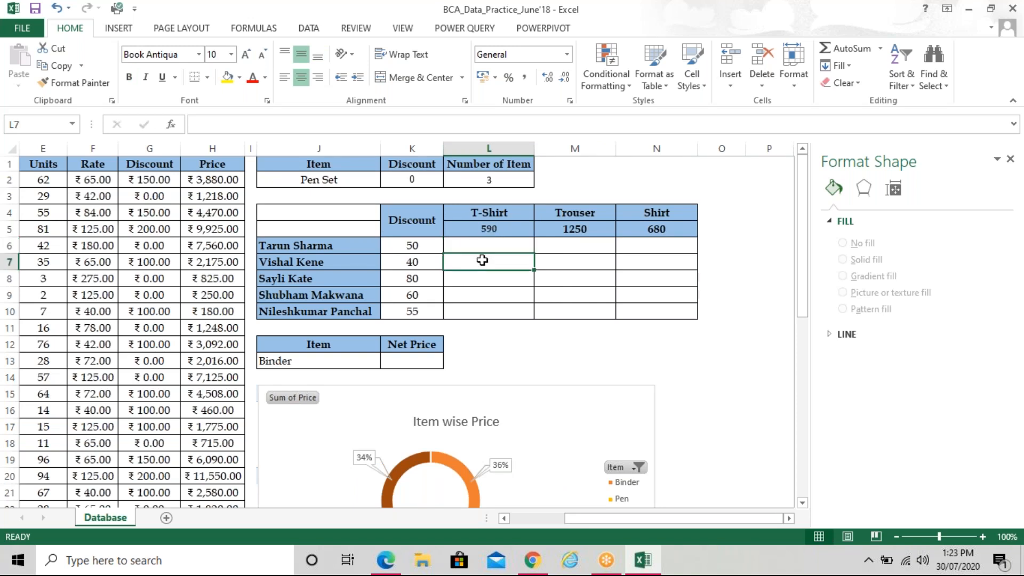
left_click(573, 229)
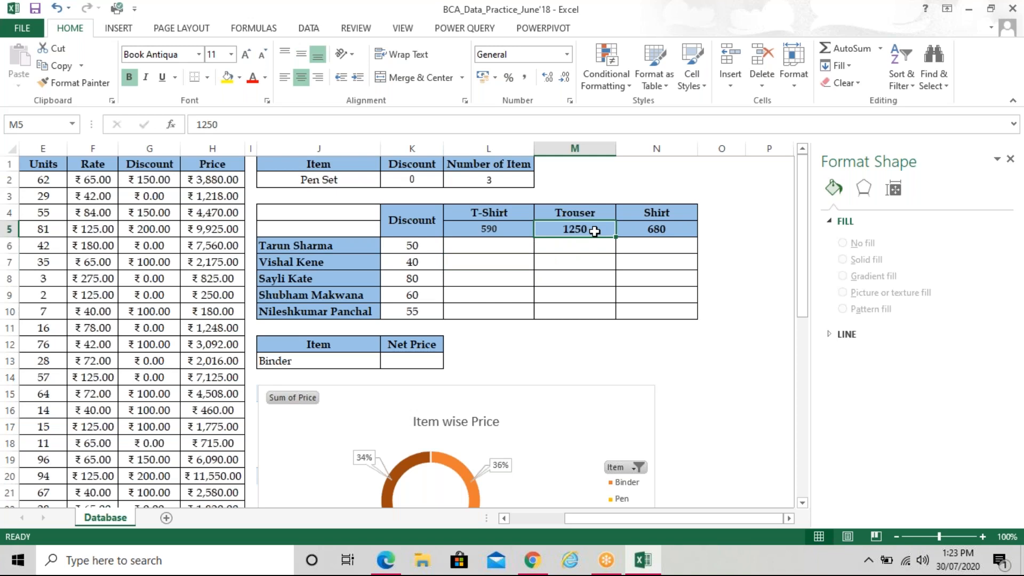
left_click(583, 248)
left_click(582, 260)
left_click(508, 244)
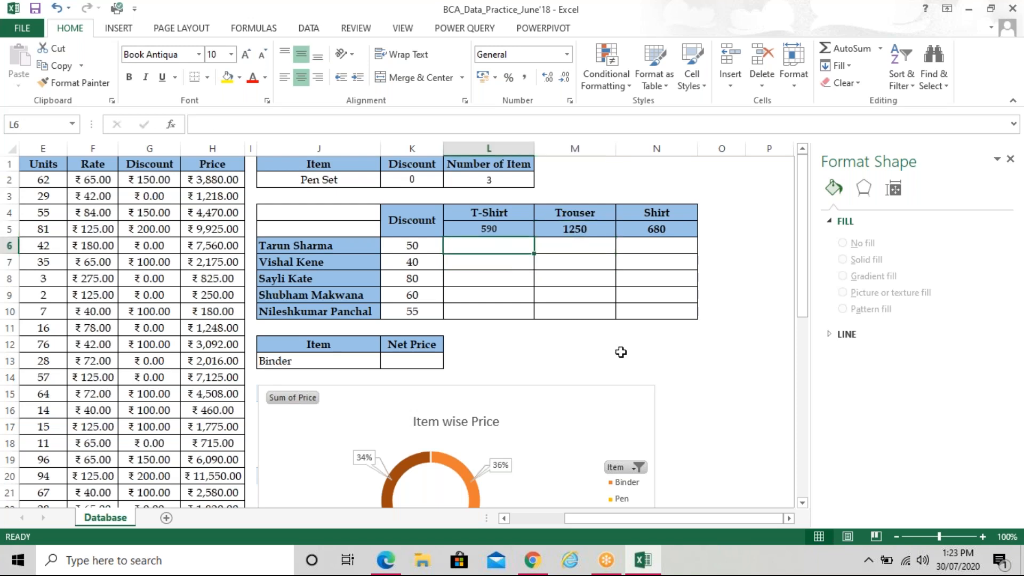
type("=")
key("Up")
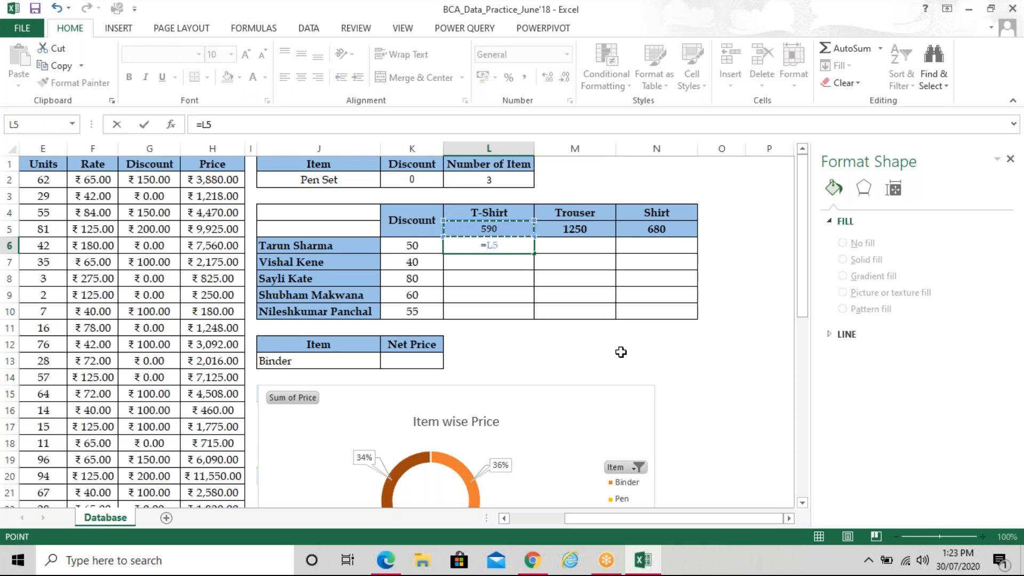
key("BackSpace")
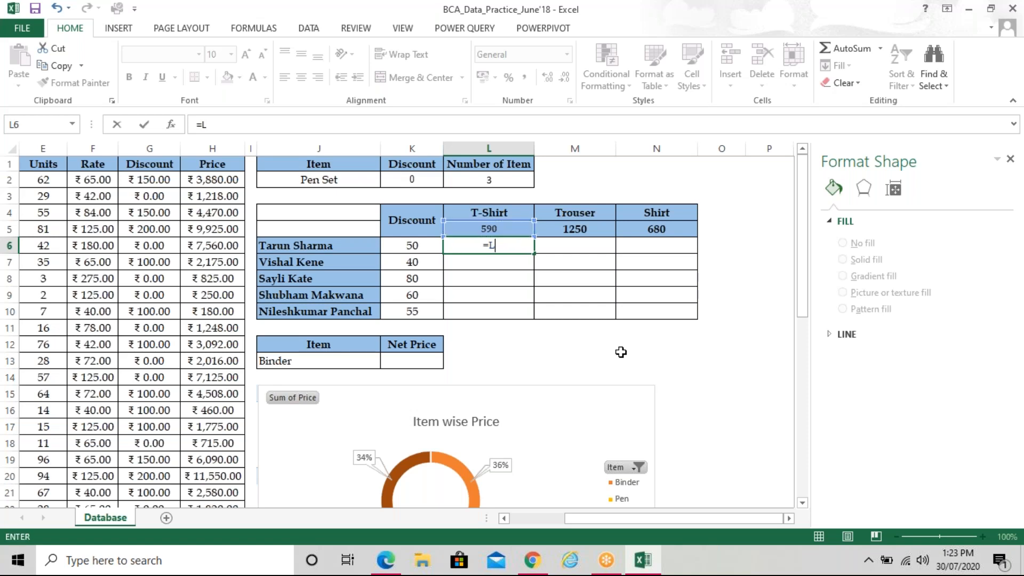
key("Escape")
key("Escape")
key("Return")
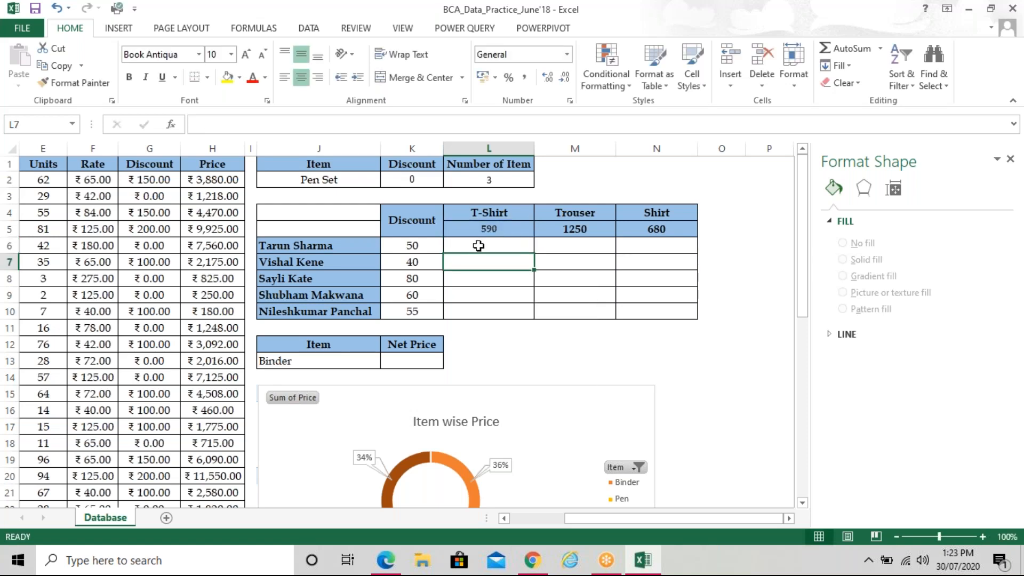
Review the item values in L5:N5 and the discounts in K6:K10
left_click(482, 229)
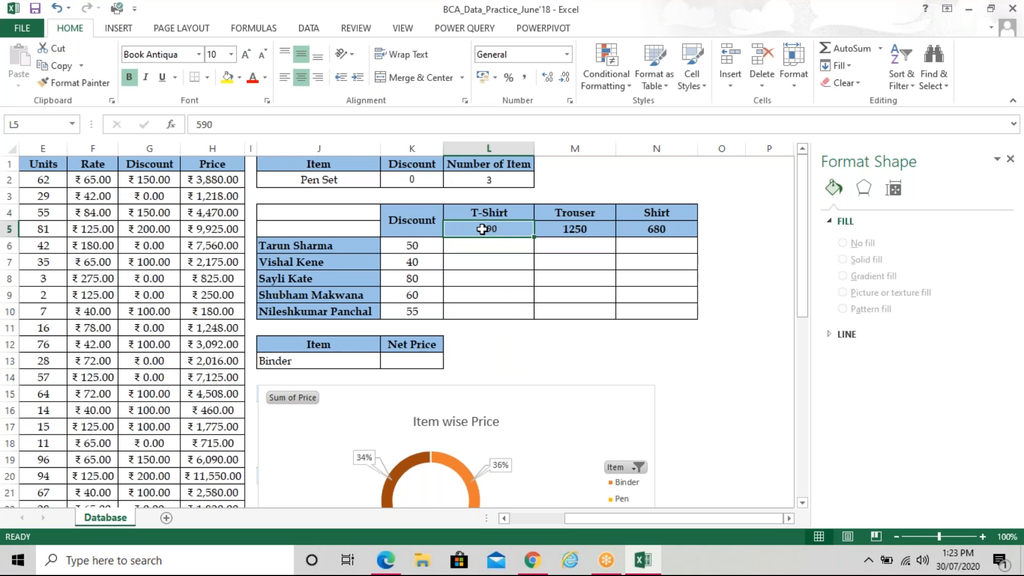
left_click(586, 228)
left_click(656, 228)
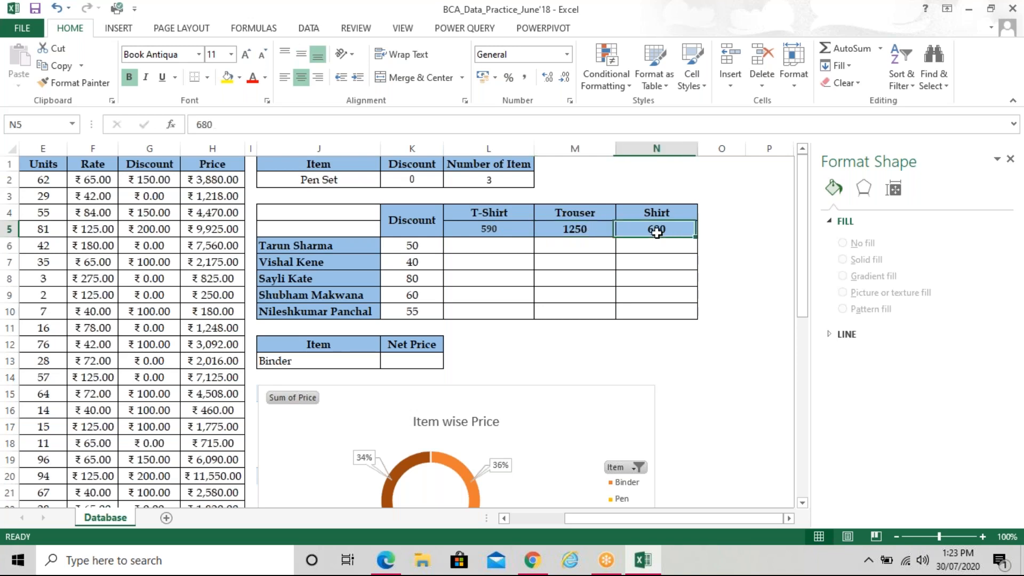
left_click(507, 231)
left_click(566, 231)
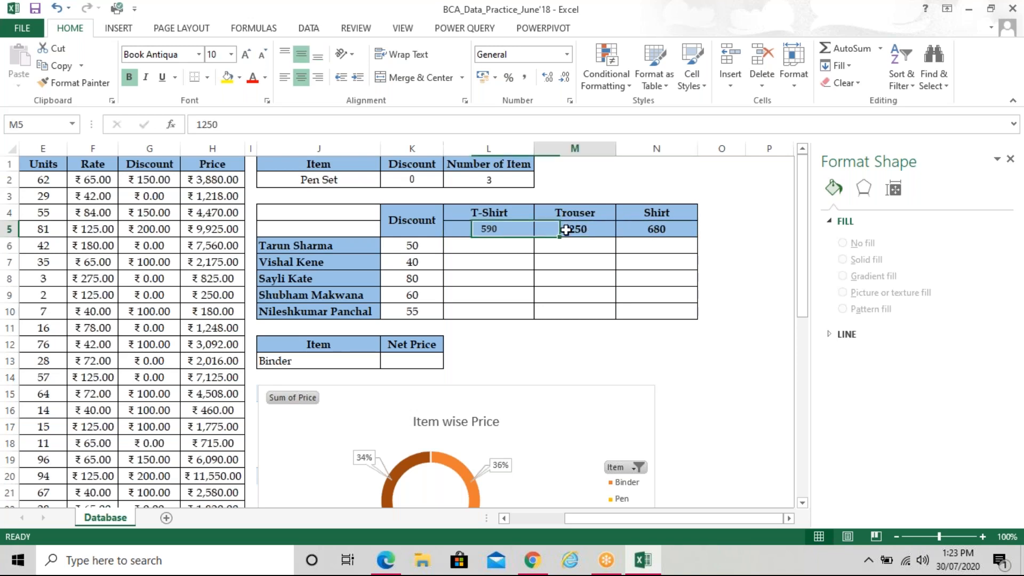
left_click(637, 234)
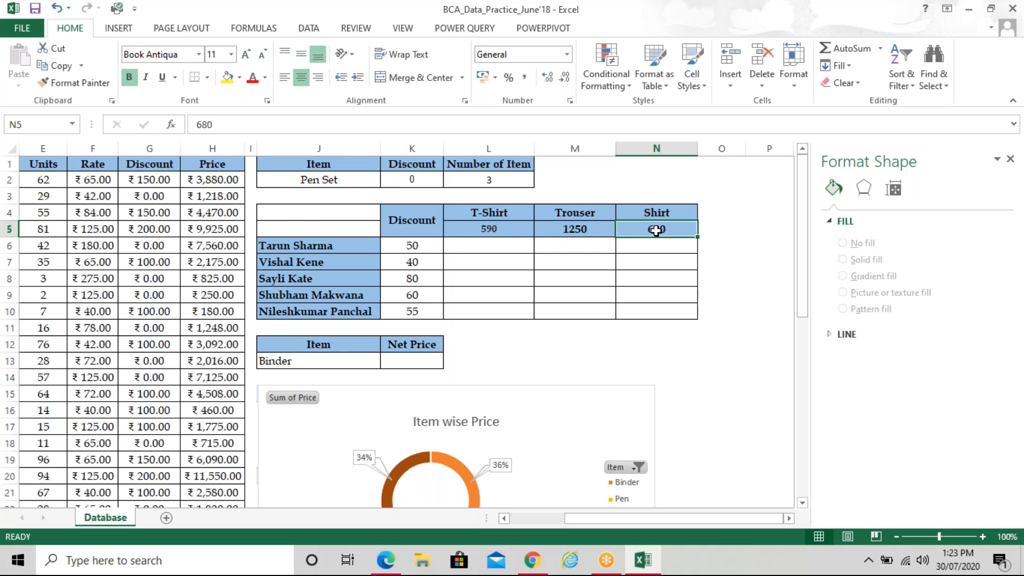
left_click(423, 254)
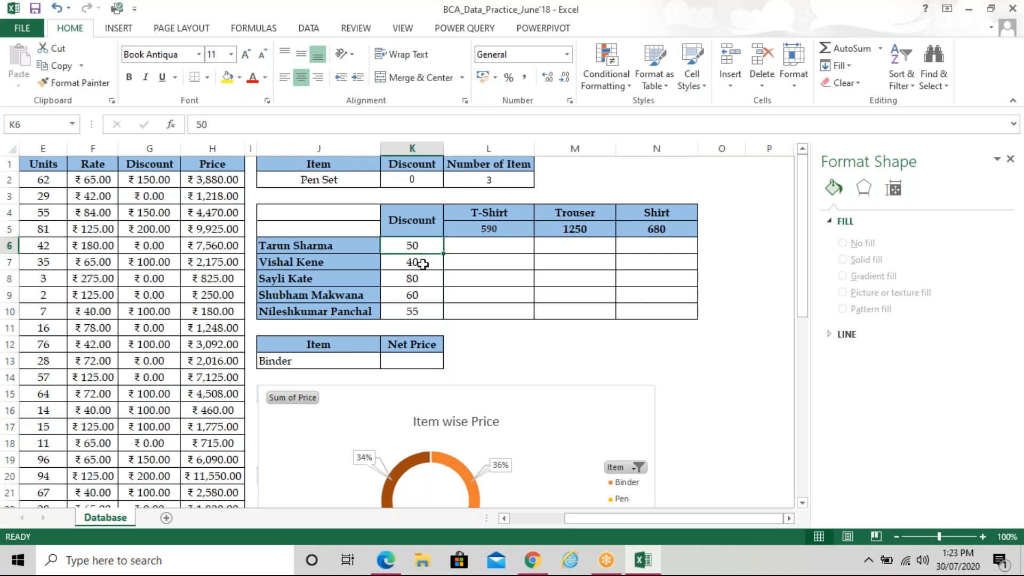
left_click(423, 264)
left_click(420, 277)
left_click(421, 294)
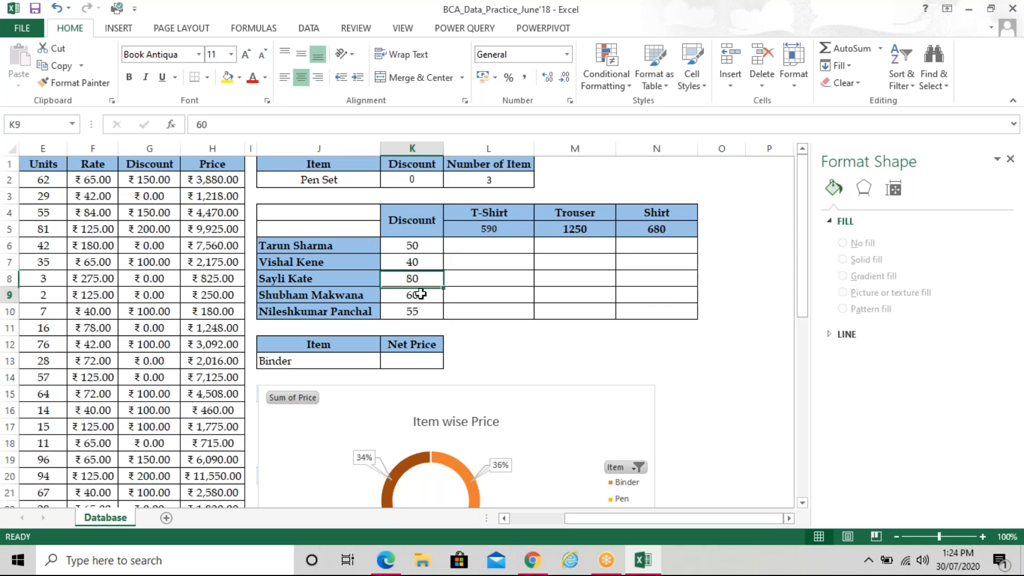
left_click(419, 313)
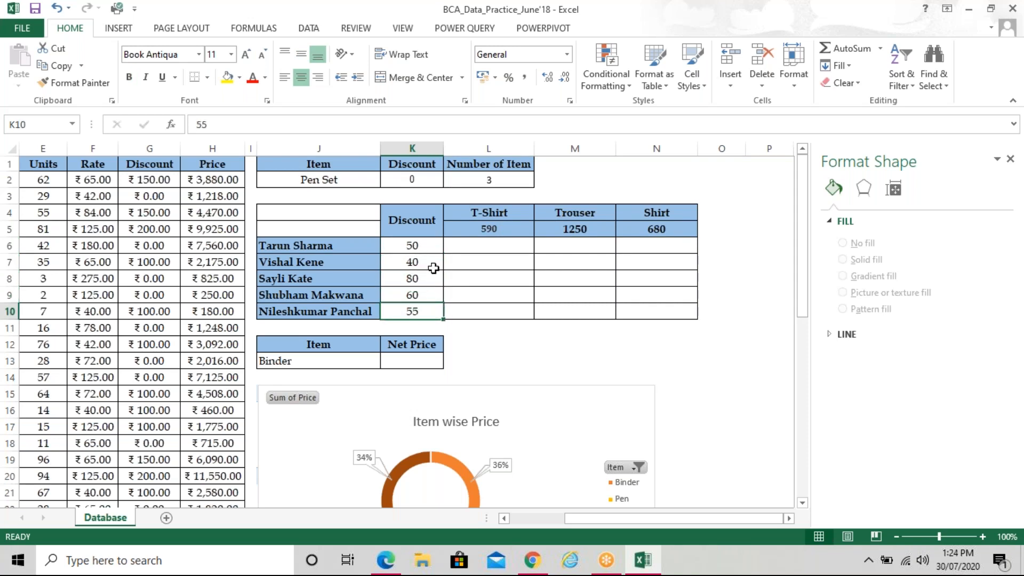
Enter =L$5-$K6 in L6, locking row 5 and column K, giving 540
left_click(476, 244)
type("=")
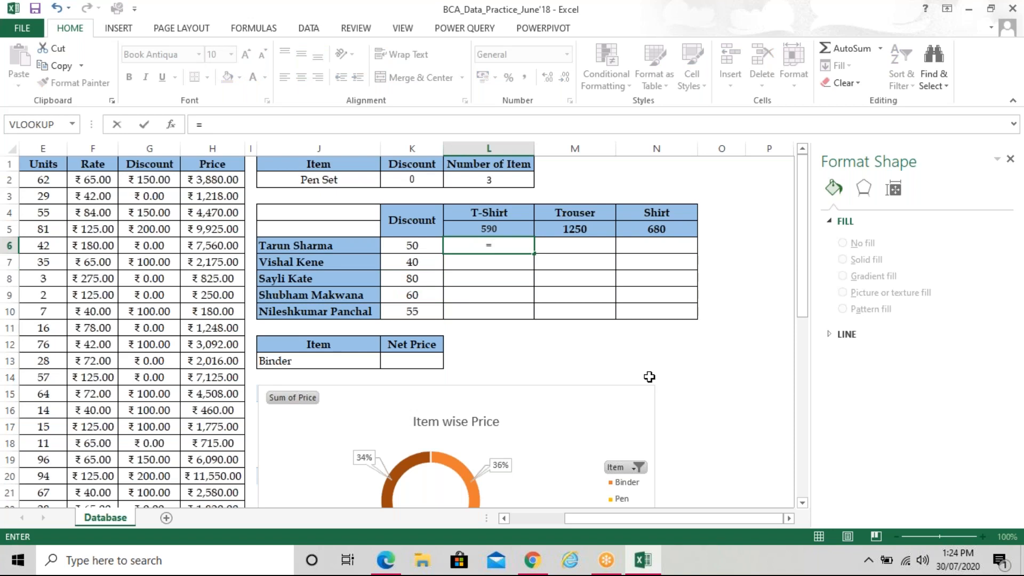
left_click(525, 228)
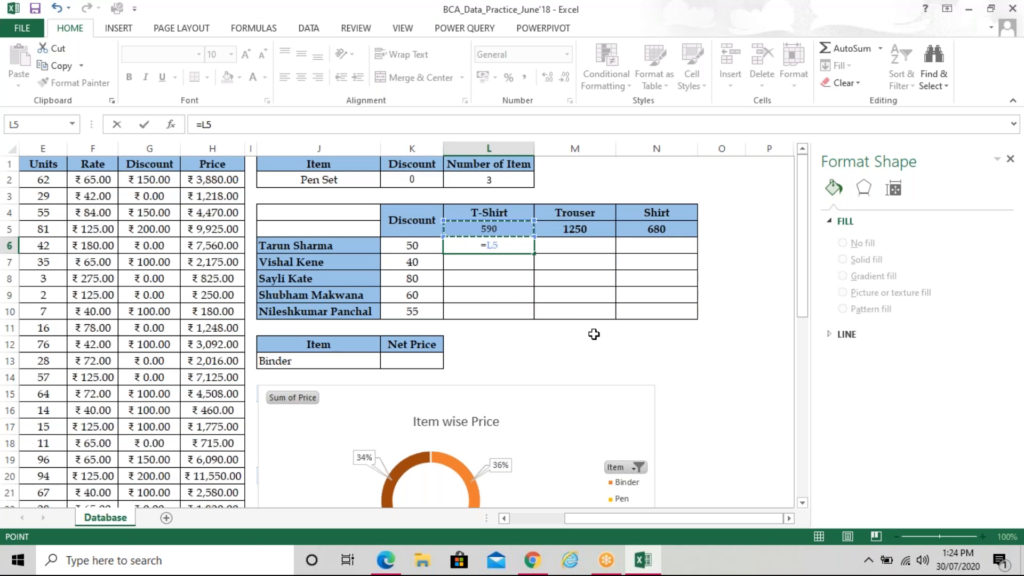
key("F4")
key("F4")
key("F4")
key("BackSpace")
key("BackSpace")
key("BackSpace")
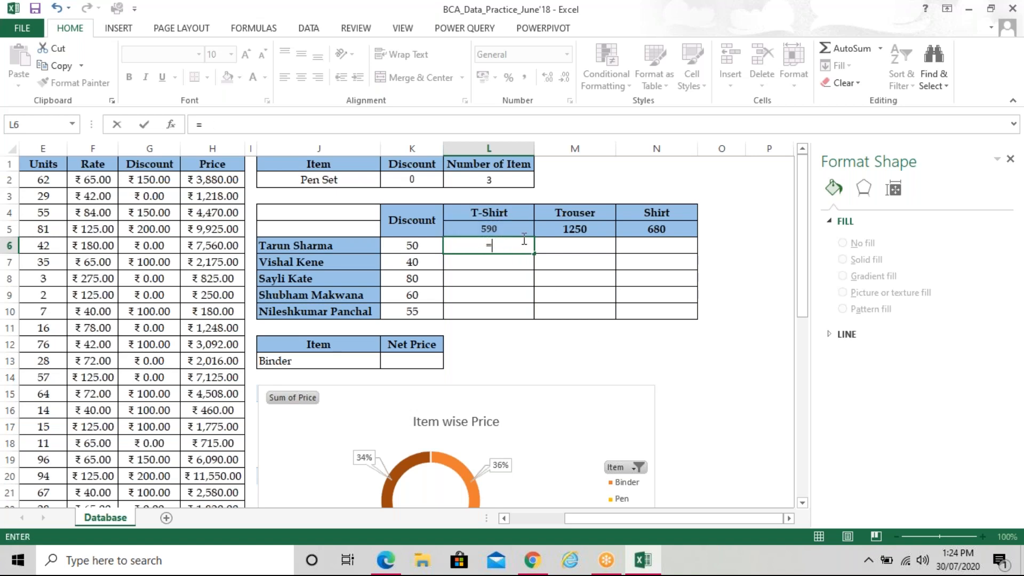
left_click(523, 228)
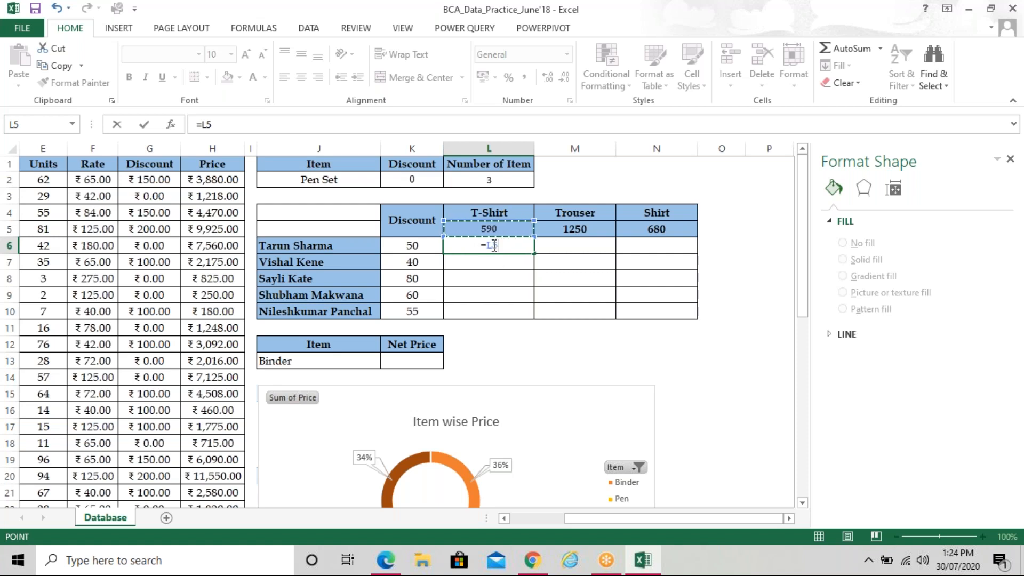
left_click(495, 246)
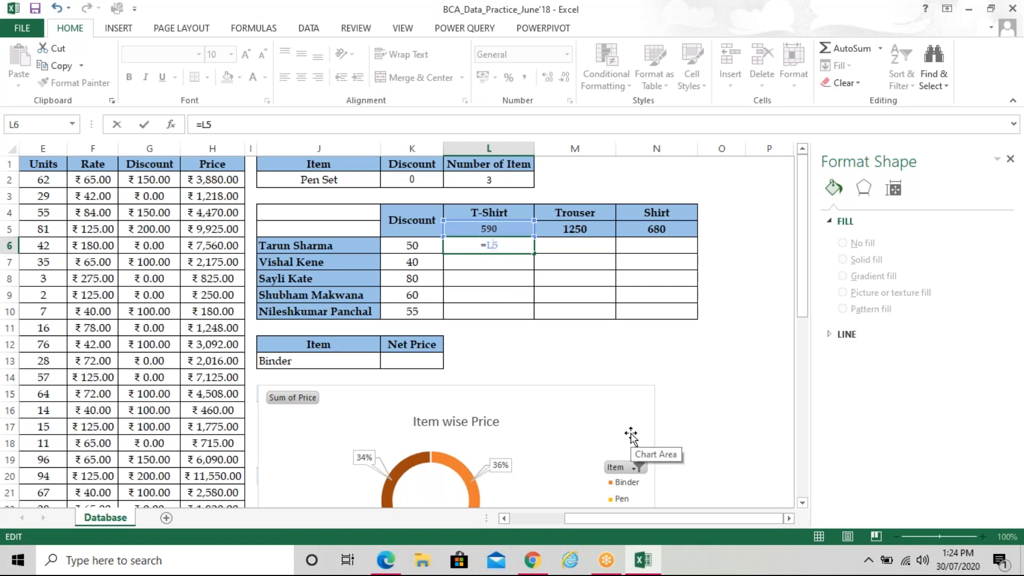
type("$5")
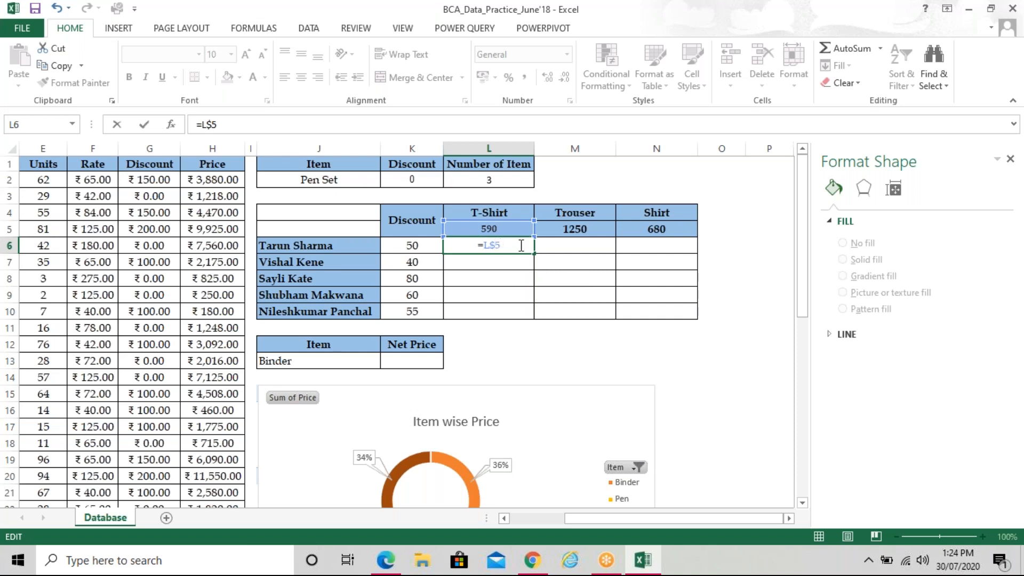
type("-")
left_click(415, 247)
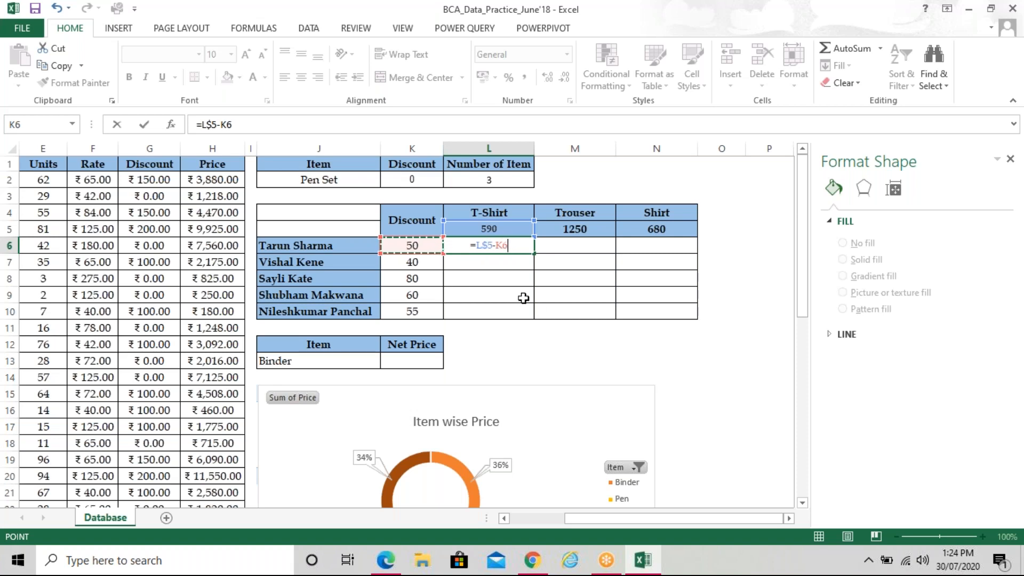
left_click(503, 247)
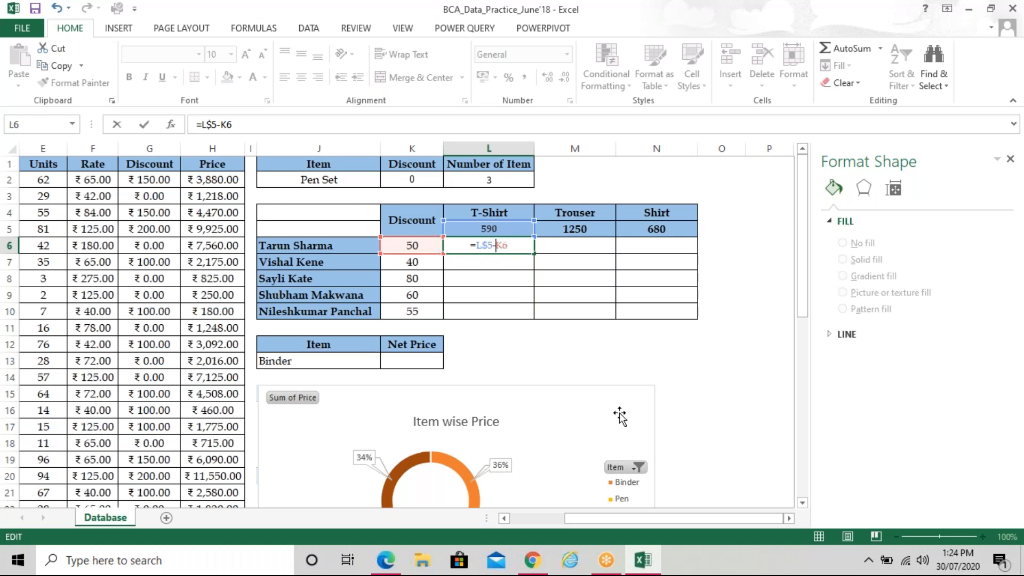
type("$")
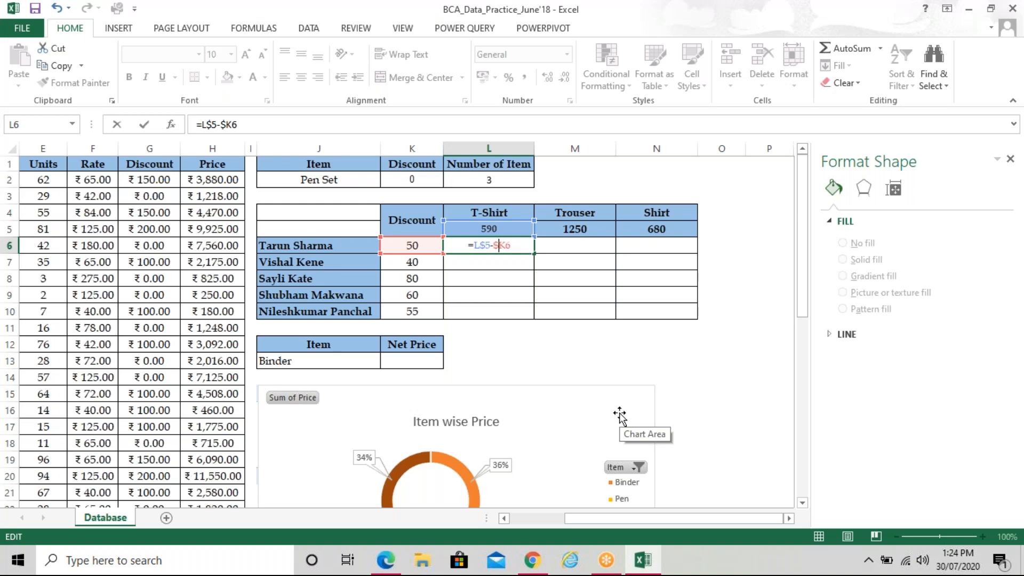
key("Return")
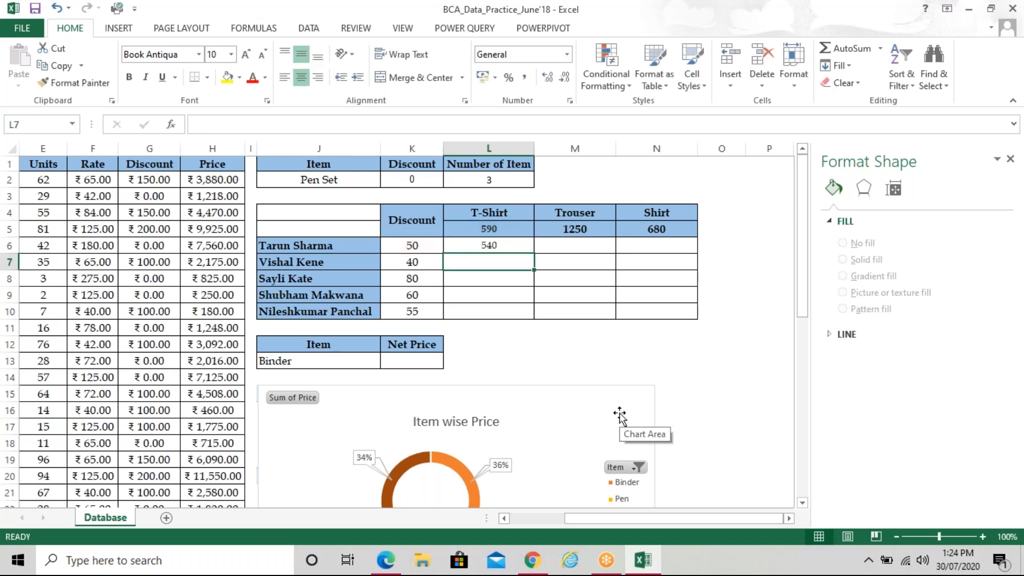
left_click(505, 246)
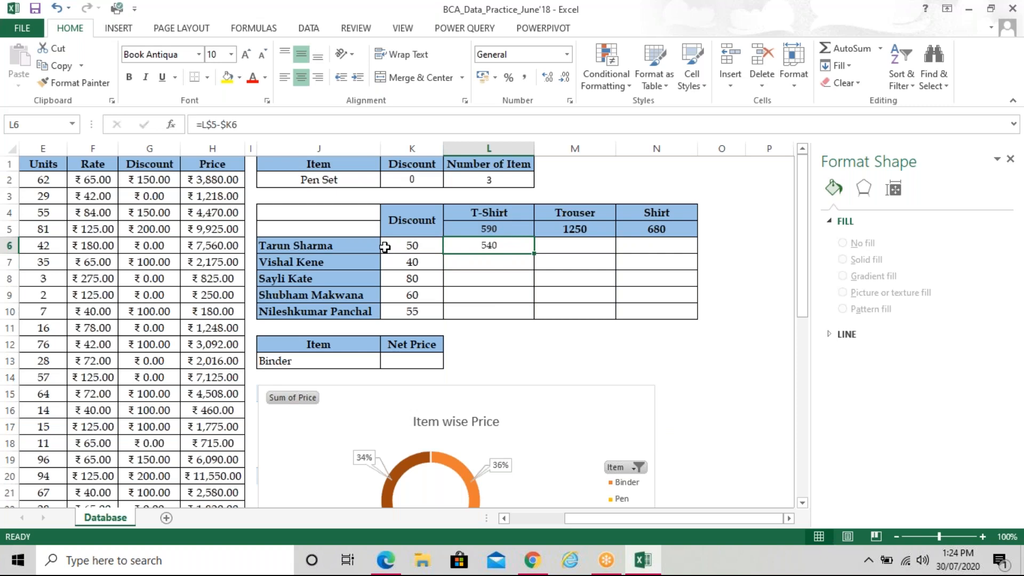
Fill the L6 formula across to N6 and down to row 10, then select L6:N10
left_click_drag(534, 254, 675, 271)
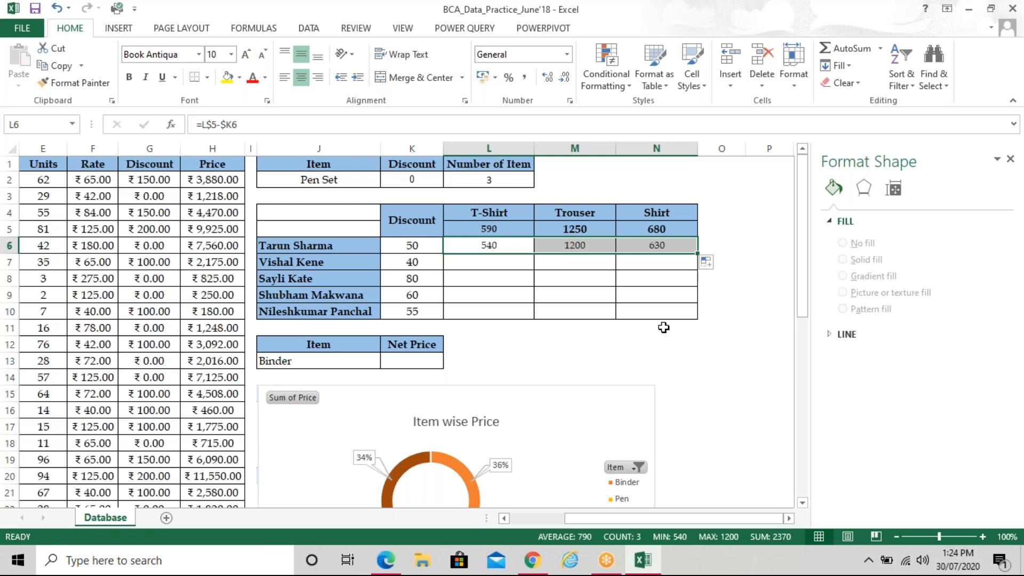
left_click_drag(699, 252, 695, 323)
left_click(697, 353)
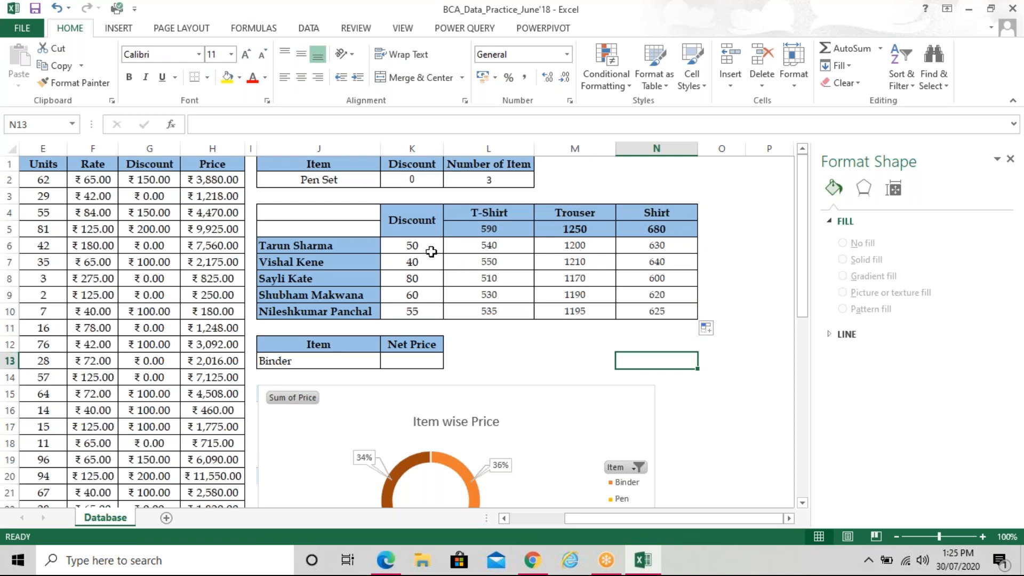
left_click_drag(482, 249, 648, 315)
key("Delete")
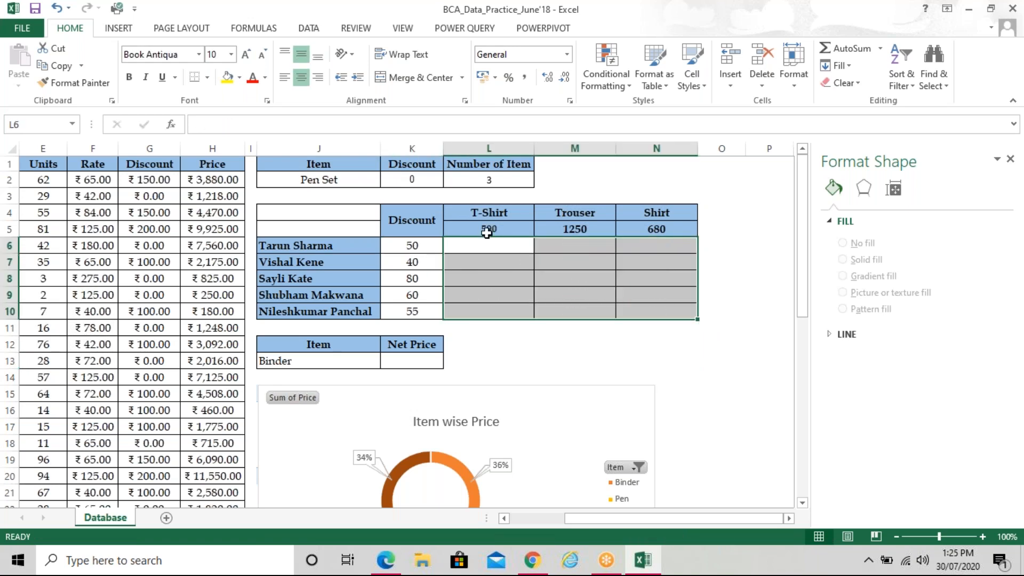
left_click_drag(487, 240, 557, 263)
left_click(490, 243)
type("=")
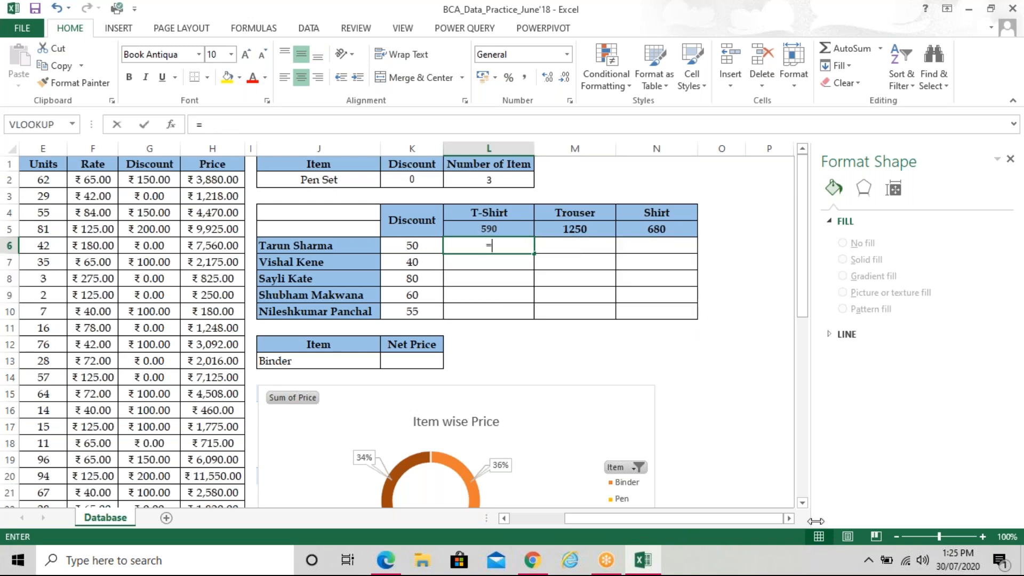
left_click(520, 227)
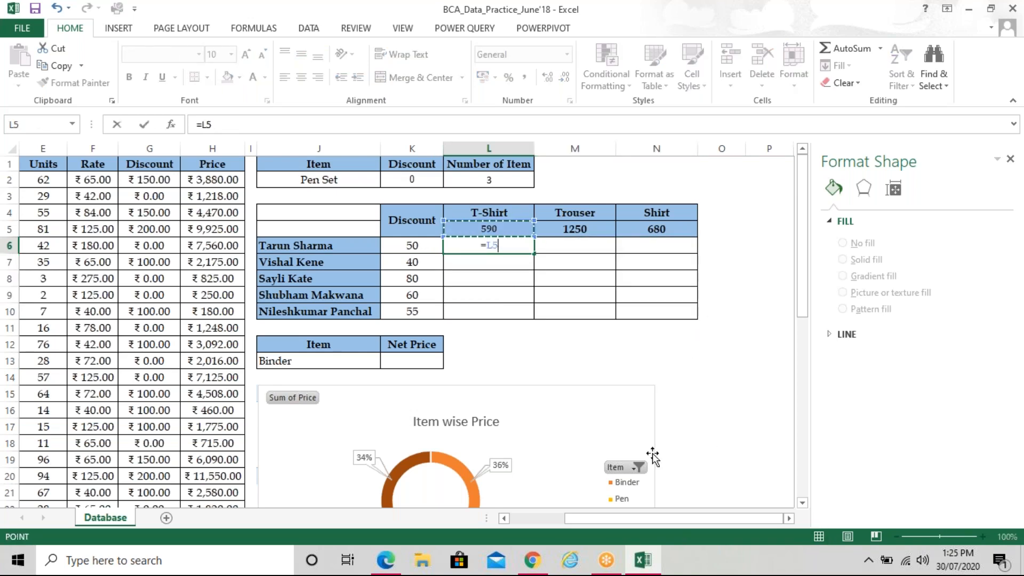
key("F2")
key("Left")
type("$5")
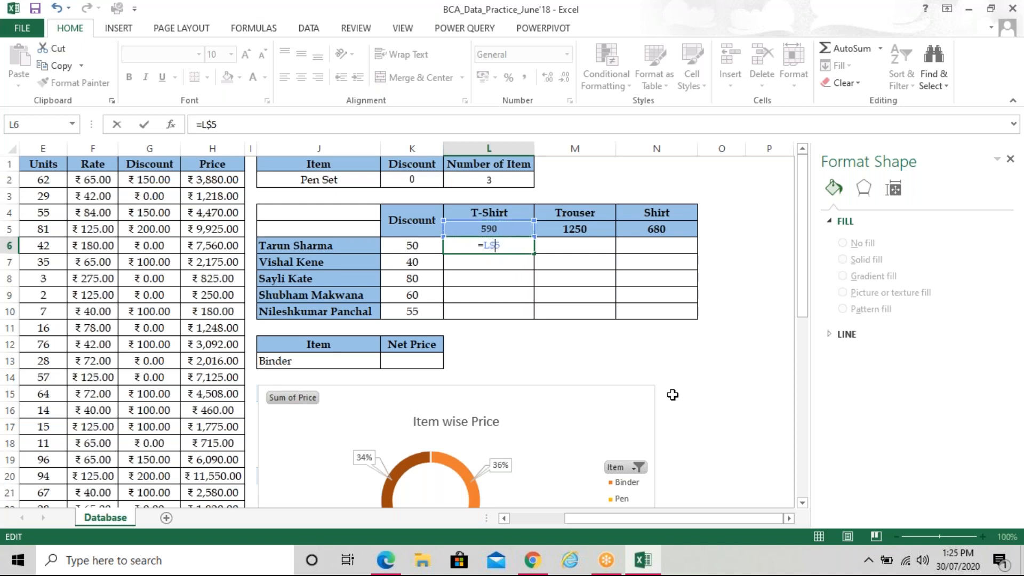
type("-")
left_click(393, 246)
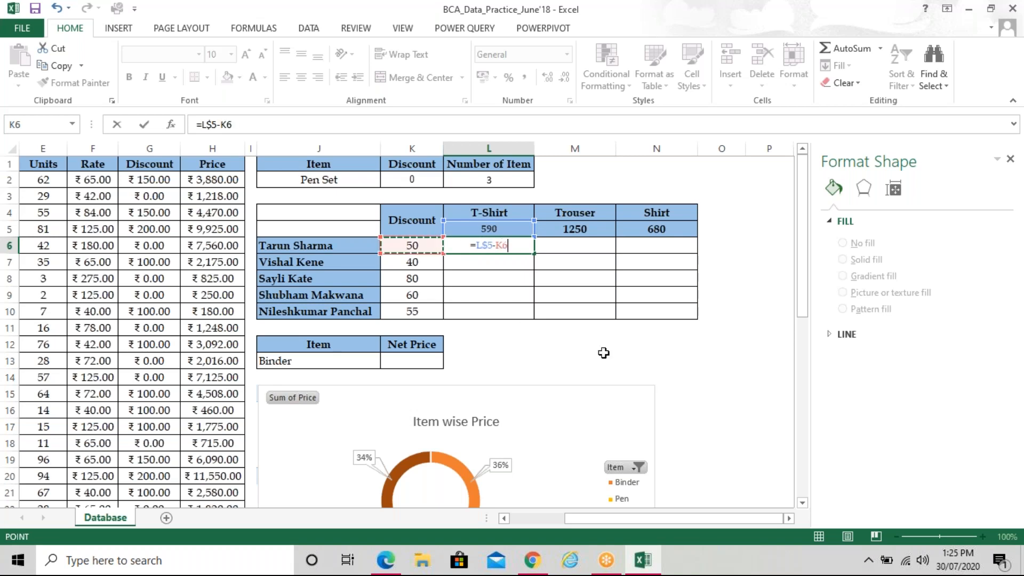
left_click(495, 245)
type("$")
key("Return")
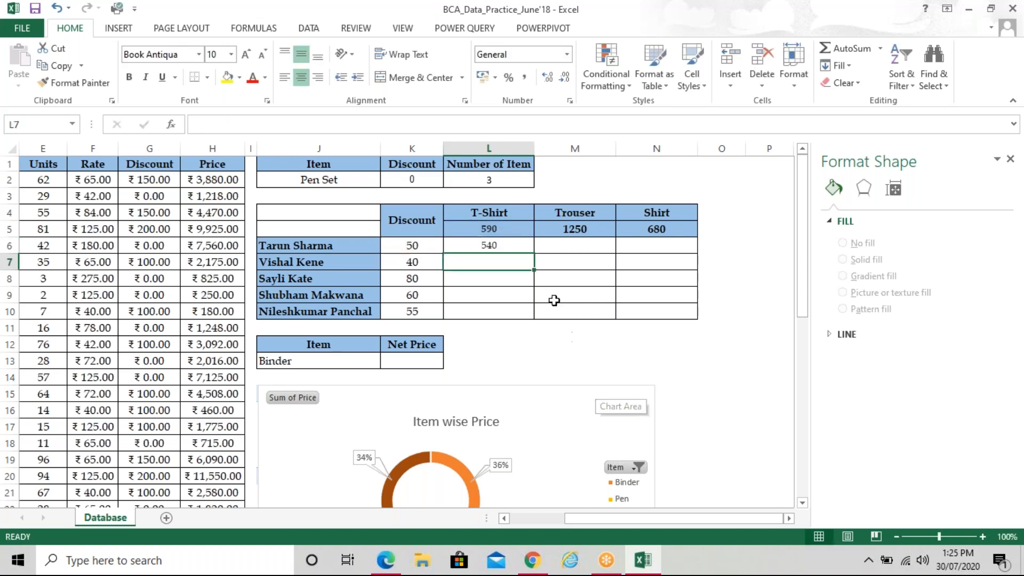
left_click(522, 248)
left_click_drag(534, 254, 697, 315)
left_click(703, 375)
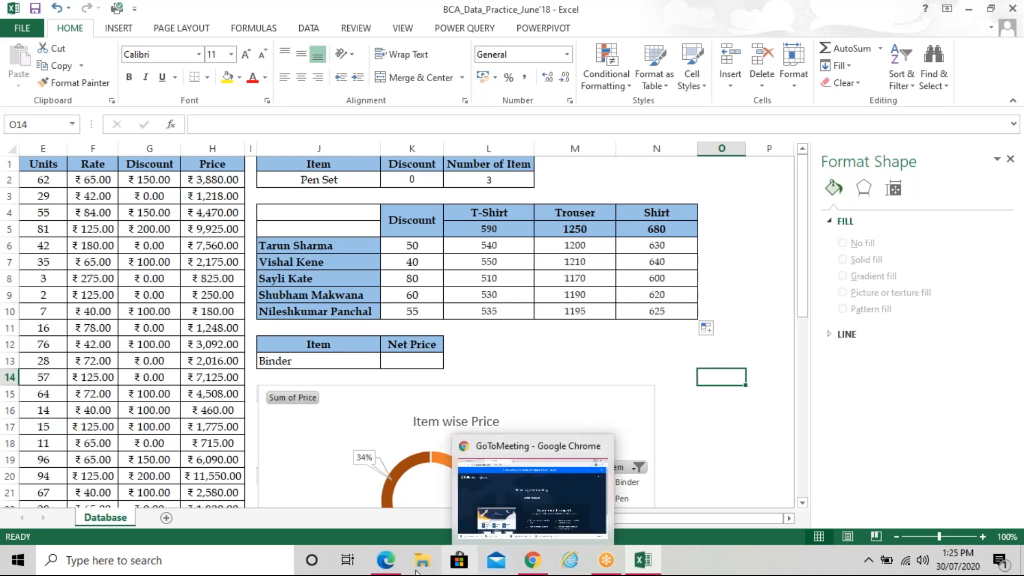
Review the reference worksheet image in the PDF, then return to the Excel practice workbook
mouse_move(383, 571)
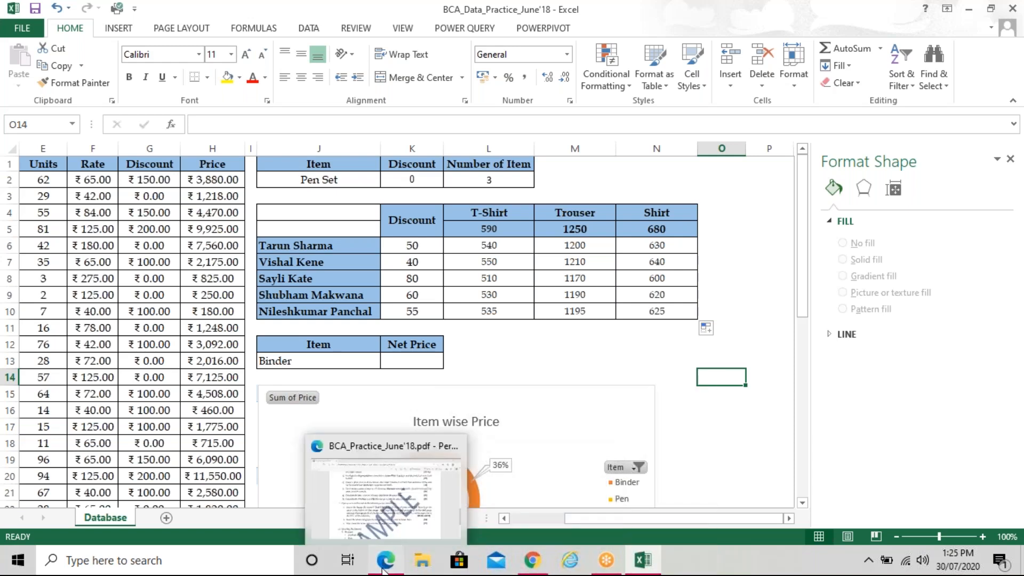
left_click(383, 570)
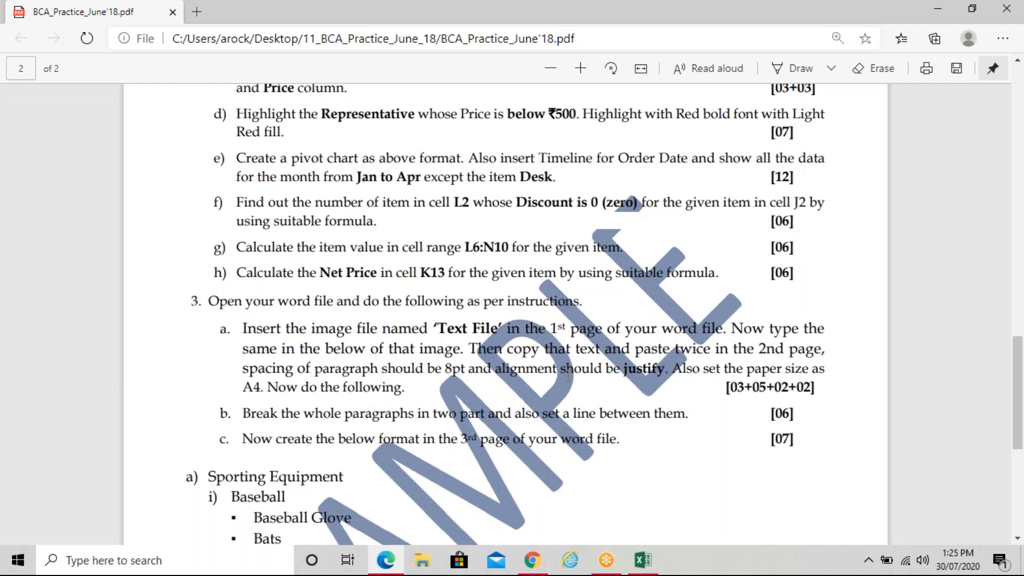
scroll(568, 376, "up", 10)
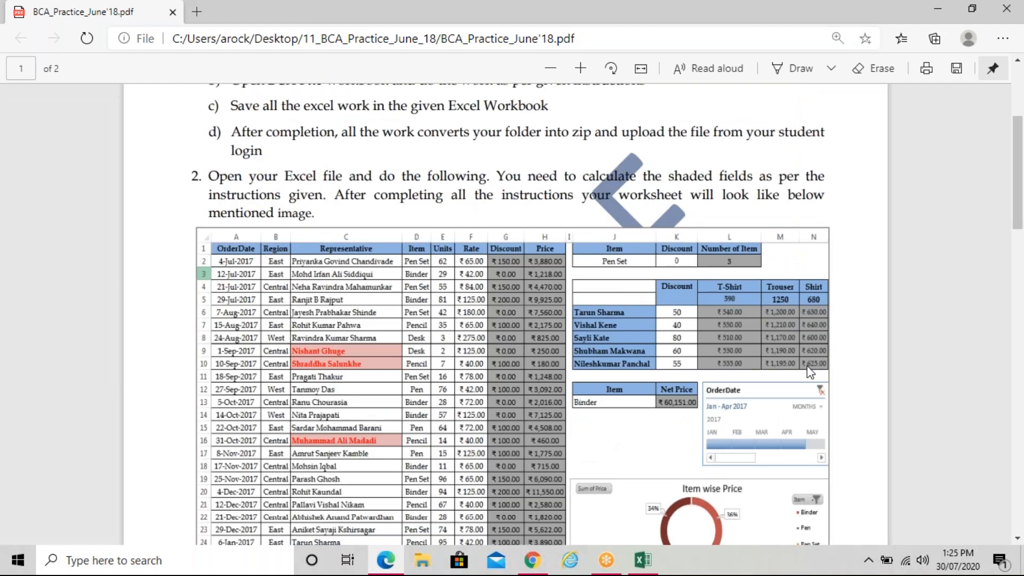
scroll(810, 372, "down", 1)
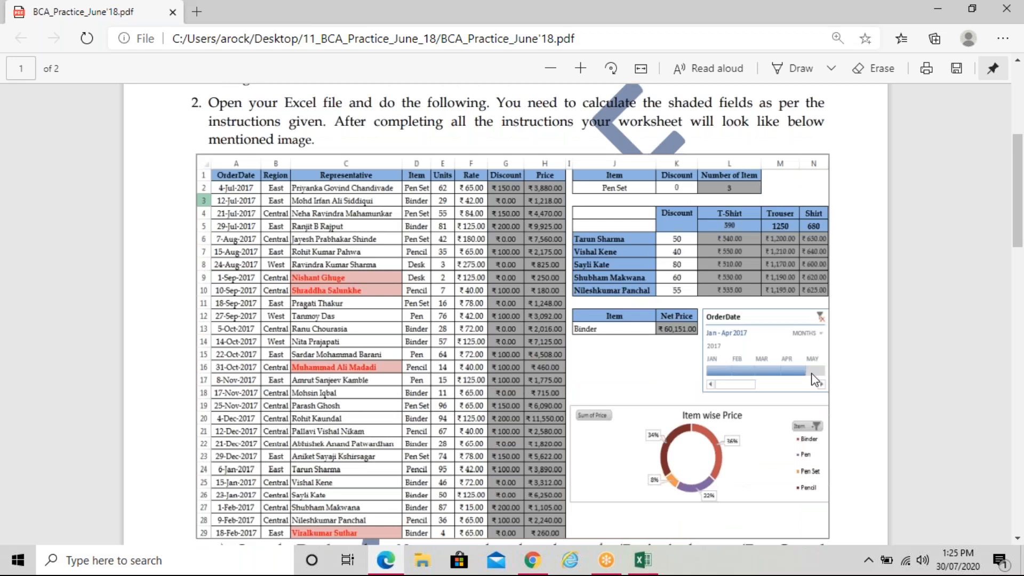
scroll(811, 373, "down", 10)
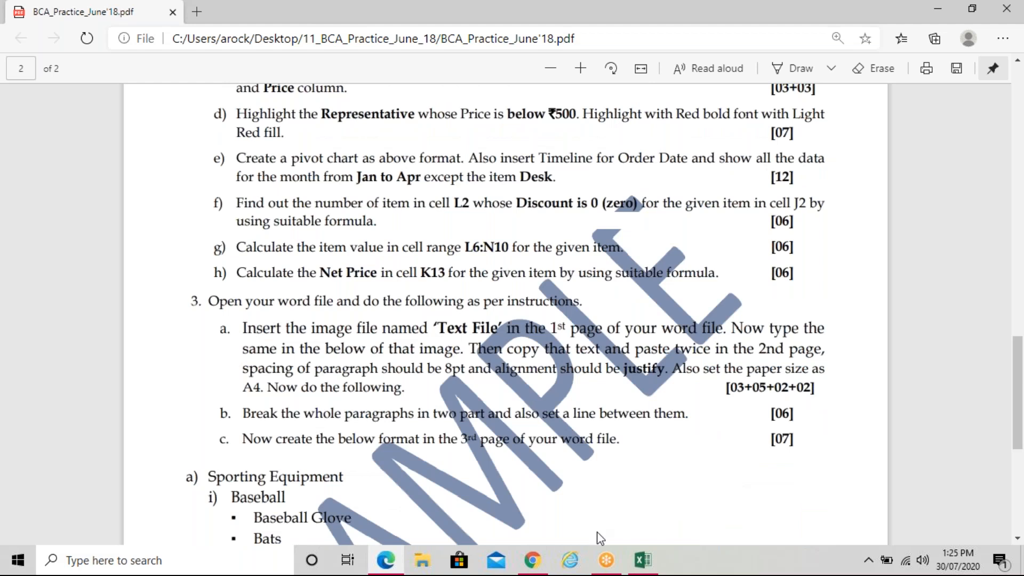
mouse_move(639, 564)
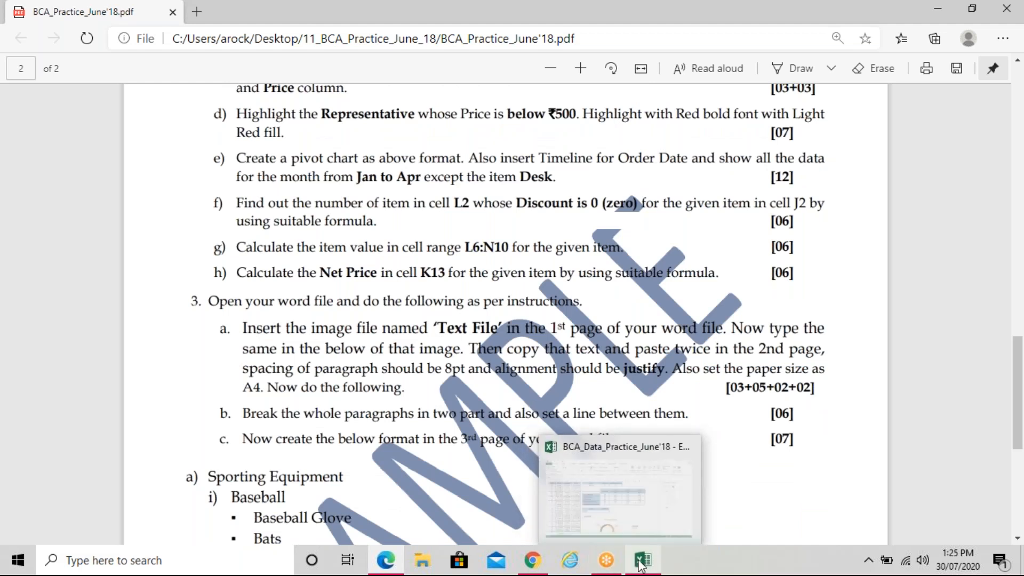
left_click(642, 563)
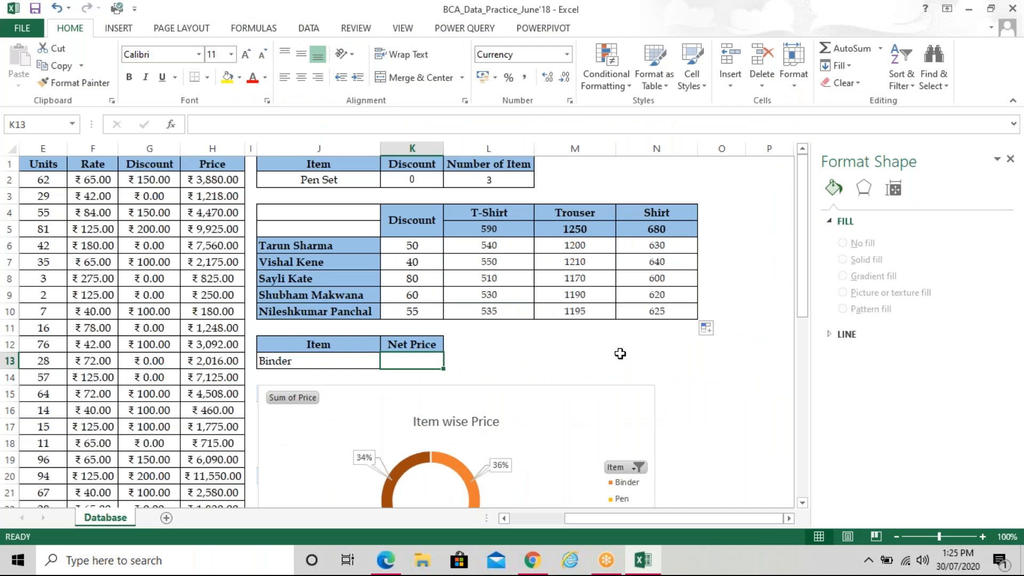
Start a SUMIF formula in K13 and set its range to D1:H44
left_click_drag(687, 520, 668, 525)
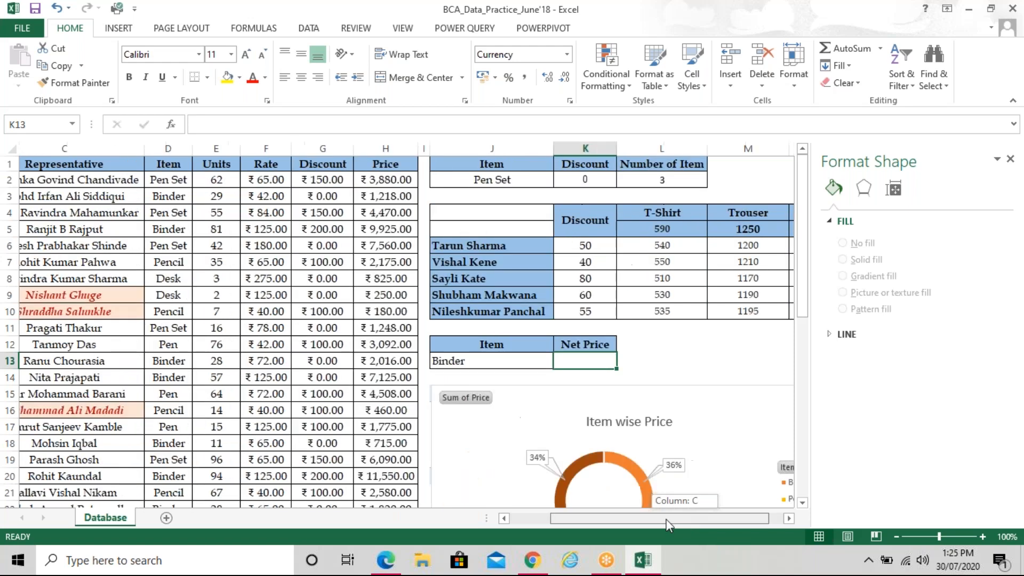
left_click_drag(667, 525, 649, 523)
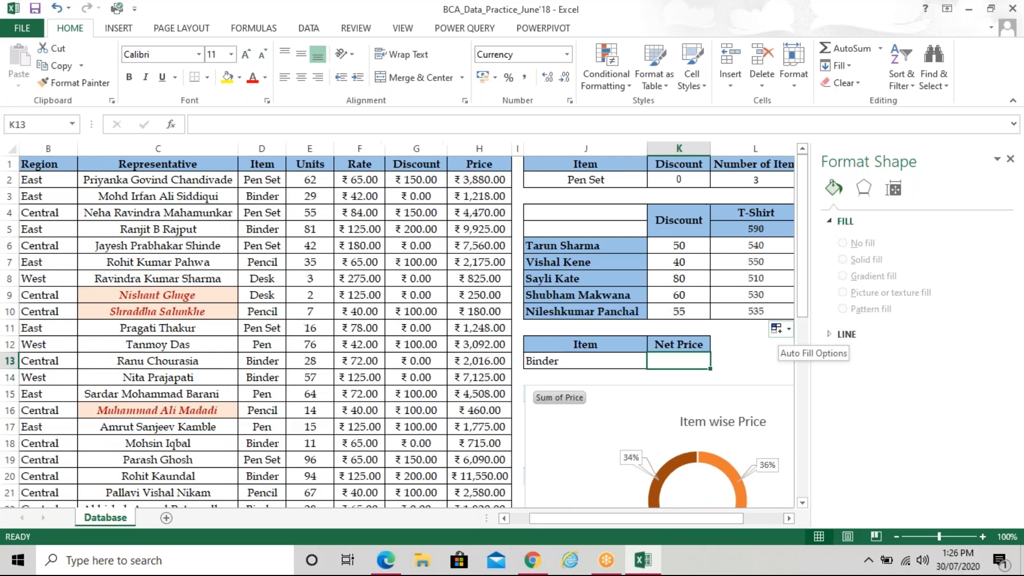
type("=SUMIF()")
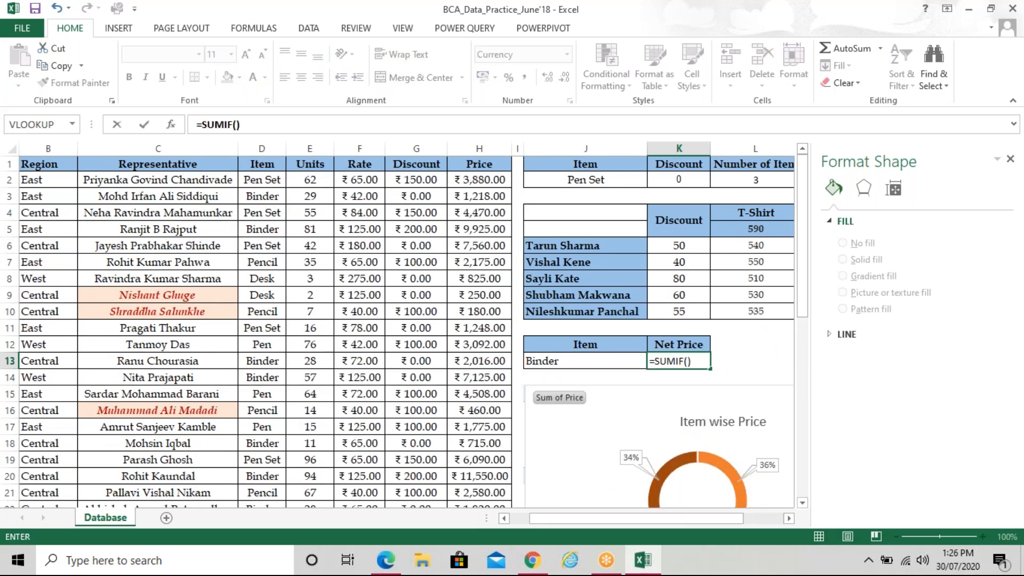
key("ctrl+a")
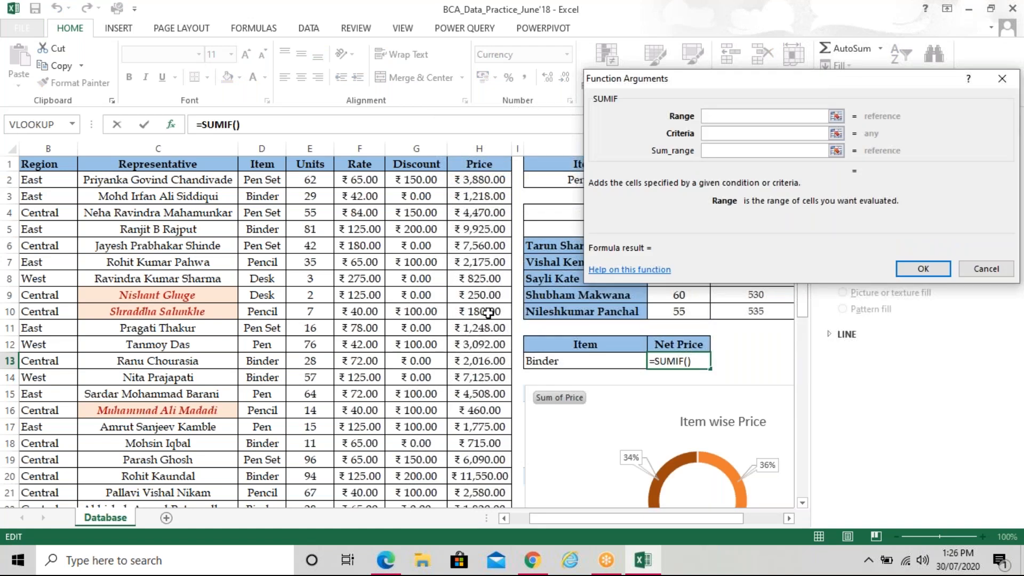
left_click_drag(266, 166, 501, 480)
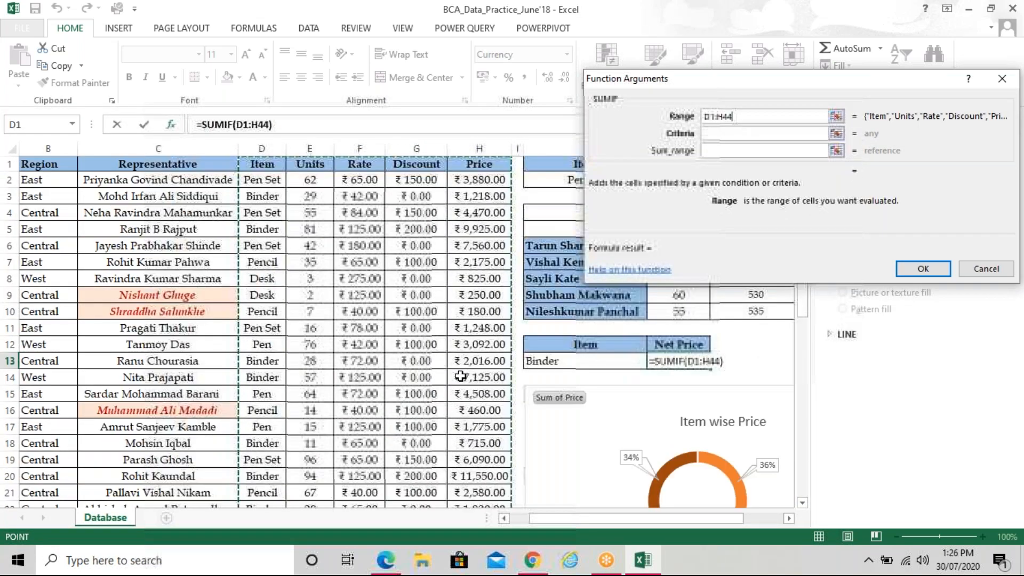
left_click_drag(693, 69, 704, 53)
left_click_drag(702, 49, 711, 27)
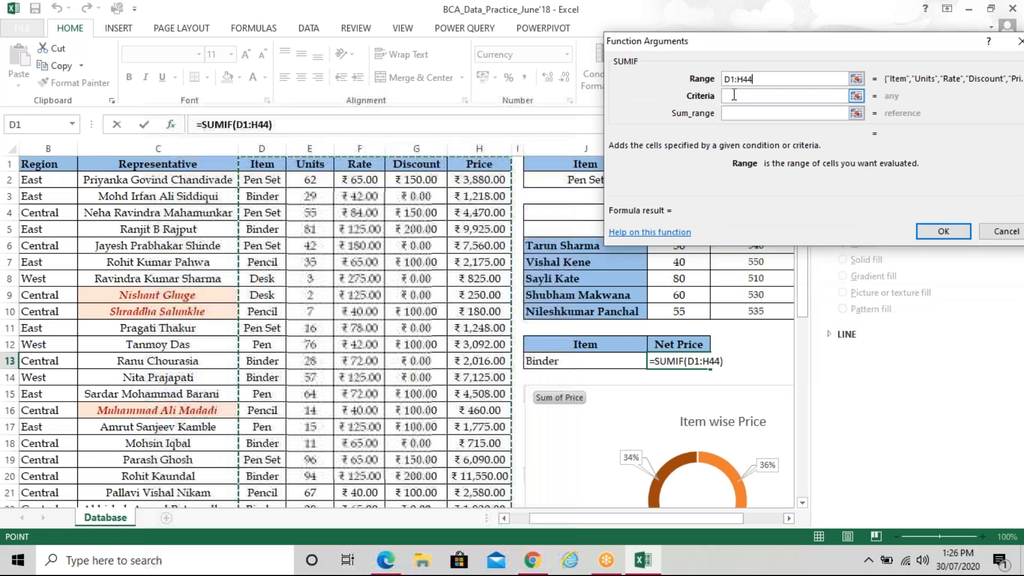
Use J13 (Binder) as the criteria and H1 as the sum range, giving ₹60,151.00
left_click(733, 96)
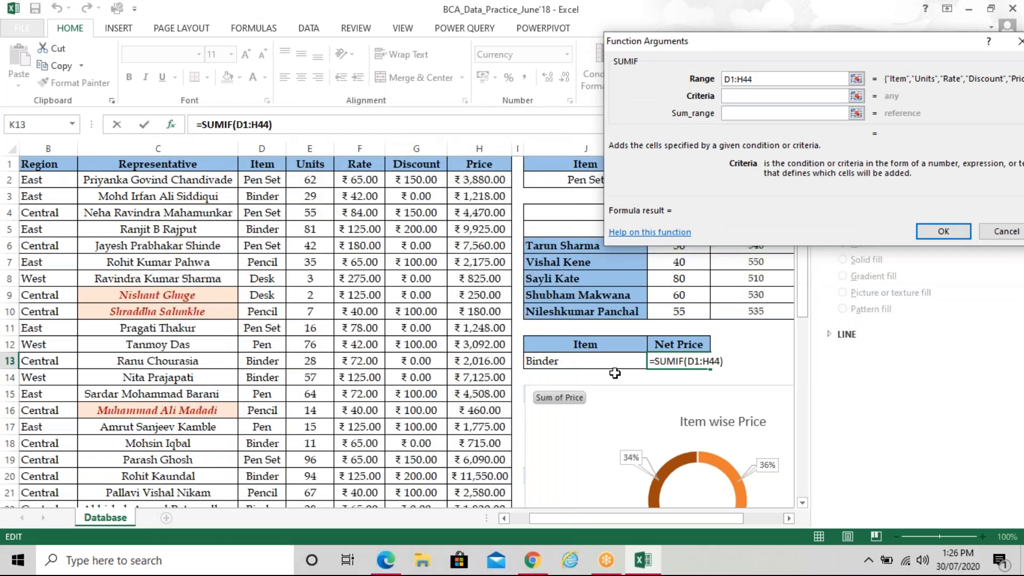
left_click(614, 365)
key("Tab")
left_click(493, 167)
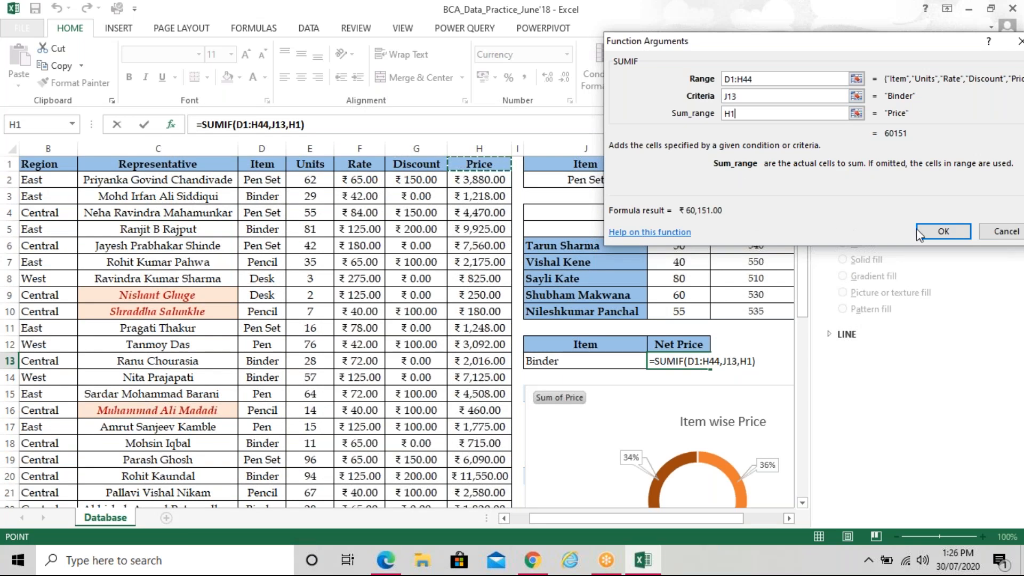
left_click(943, 231)
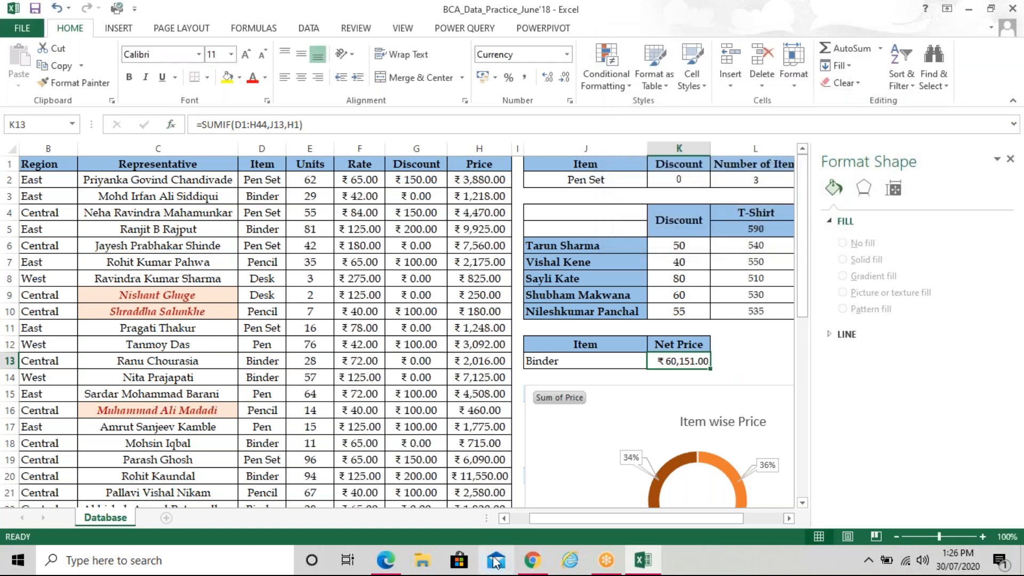
mouse_move(388, 568)
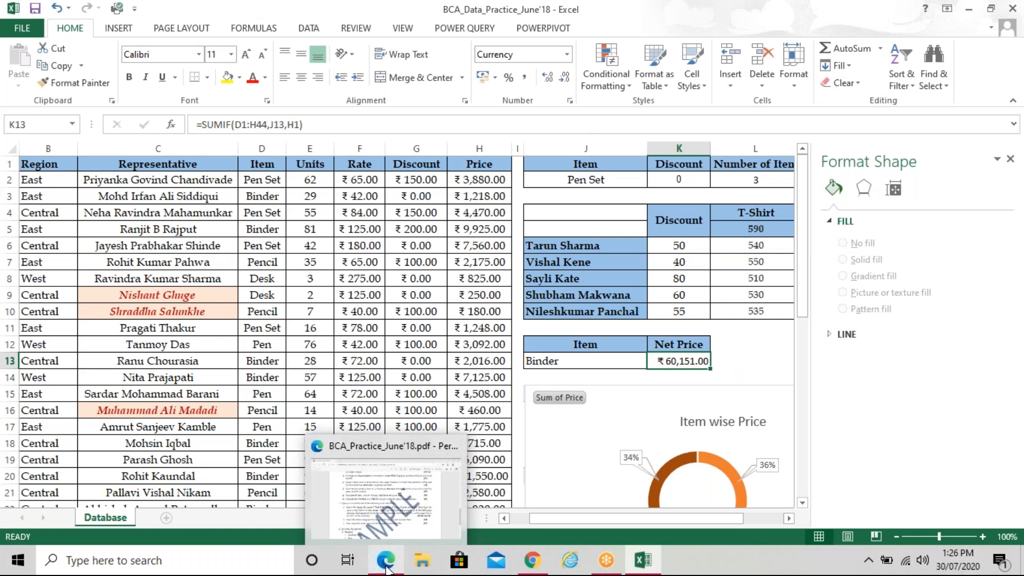
left_click(388, 568)
Check the reference image's ₹60,151.00 Net Price against the Excel workbook
scroll(660, 411, "up", 10)
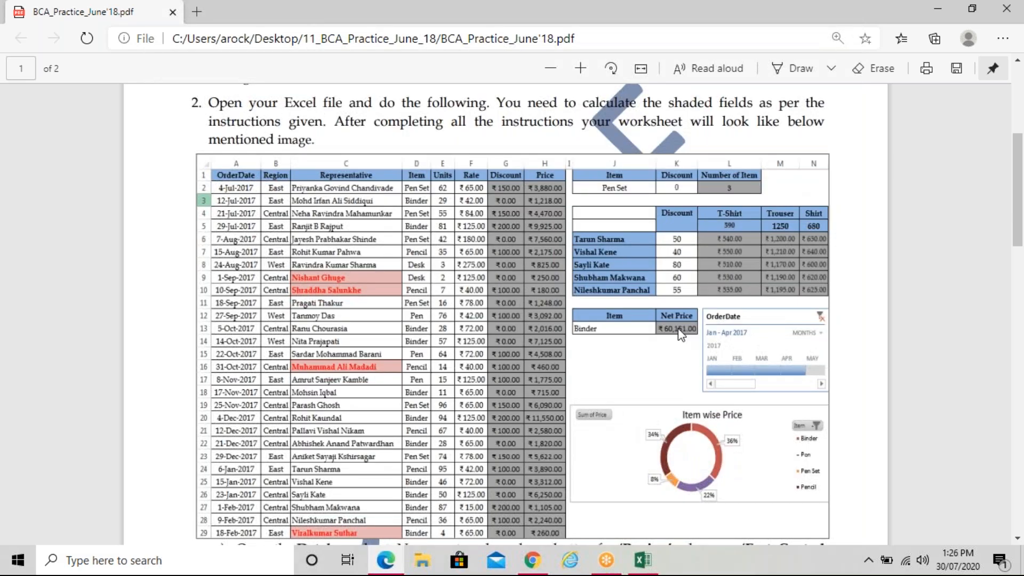
scroll(680, 339, "down", 1)
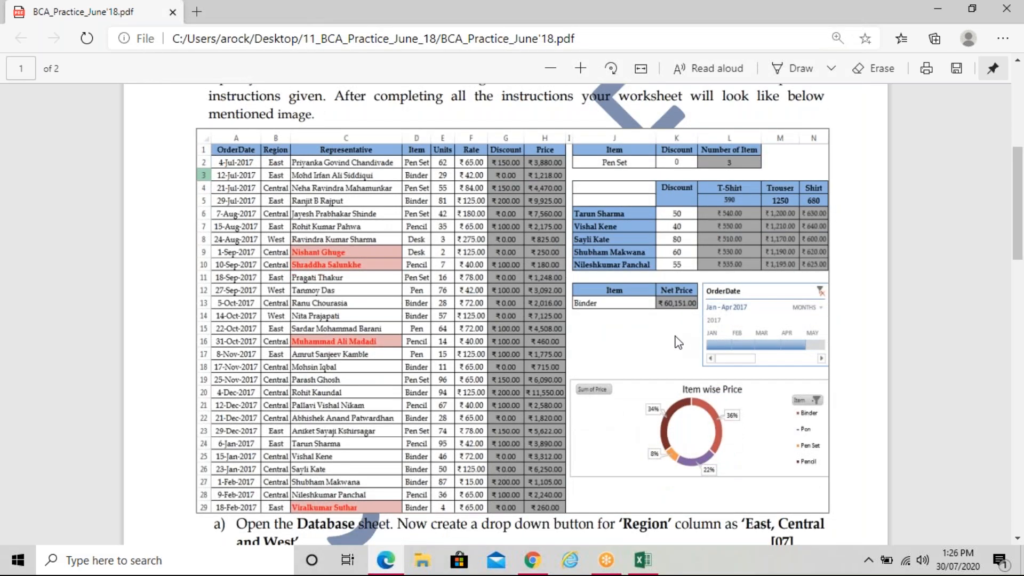
scroll(678, 342, "down", 2)
mouse_move(638, 572)
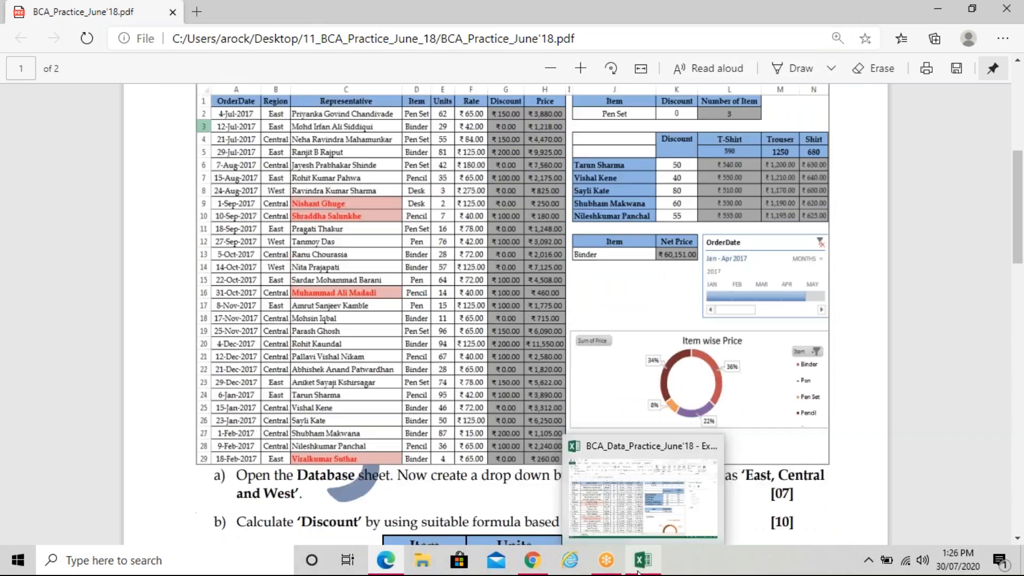
left_click(642, 560)
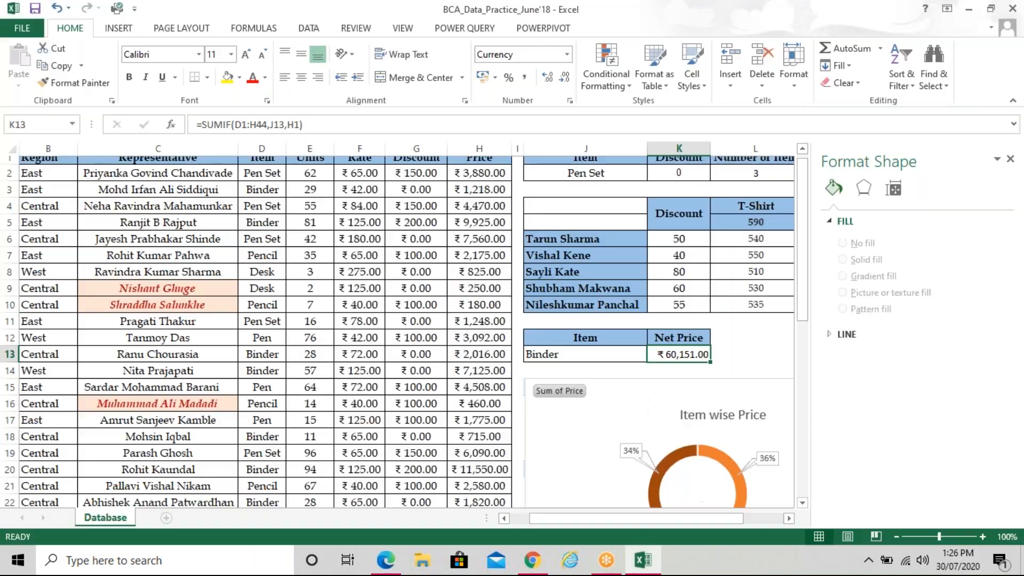
scroll(501, 354, "down", 5)
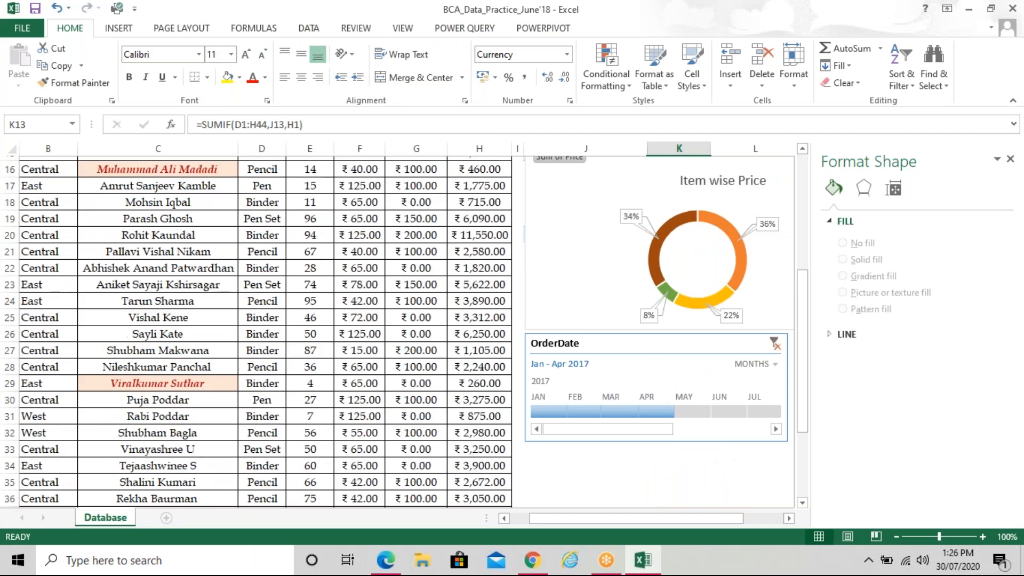
key("alt+Tab")
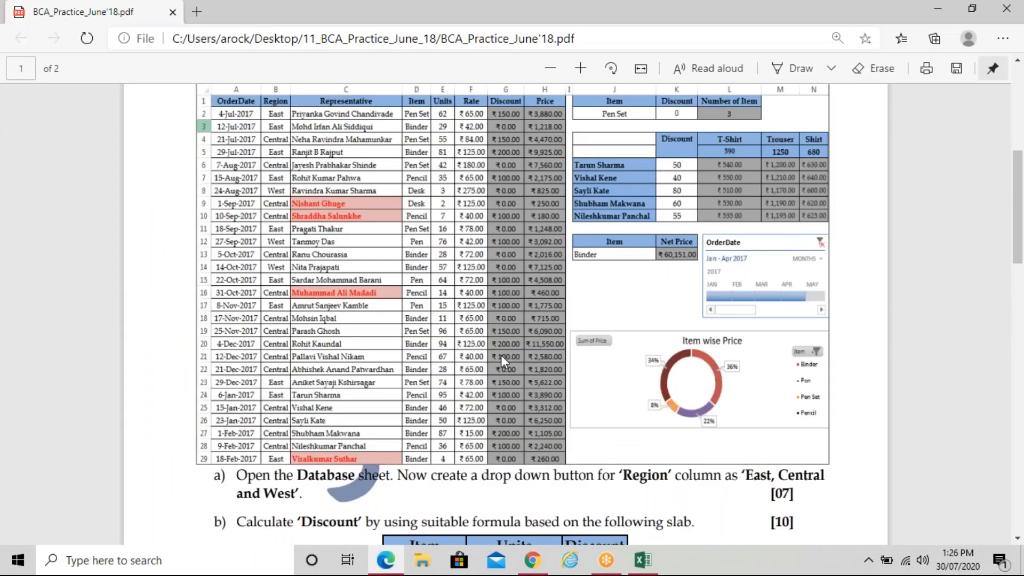
Scroll the PDF down to page 2, showing Excel tasks c) to h) and question 3
scroll(501, 354, "down", 1)
scroll(500, 354, "down", 10)
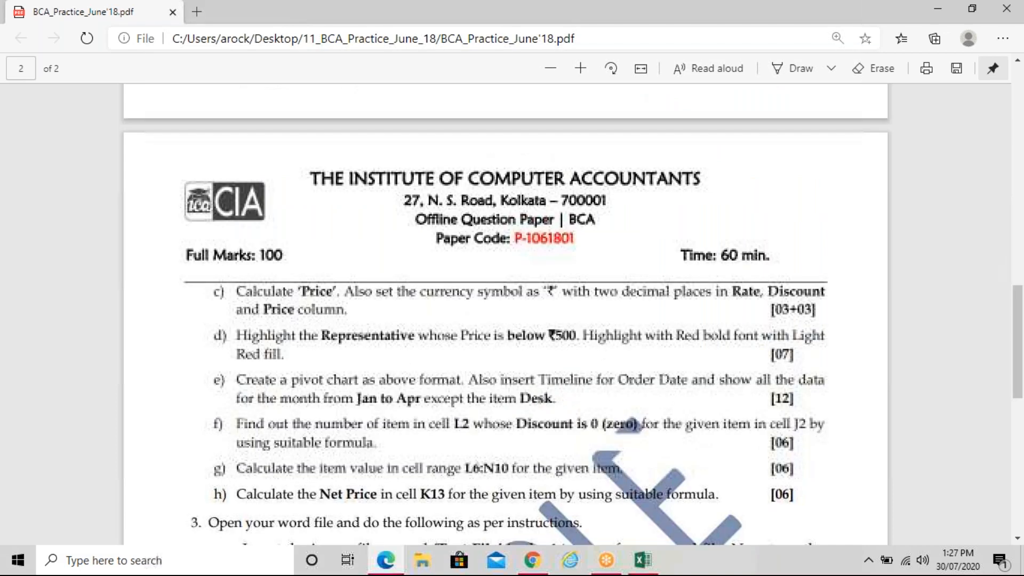
scroll(779, 281, "down", 2)
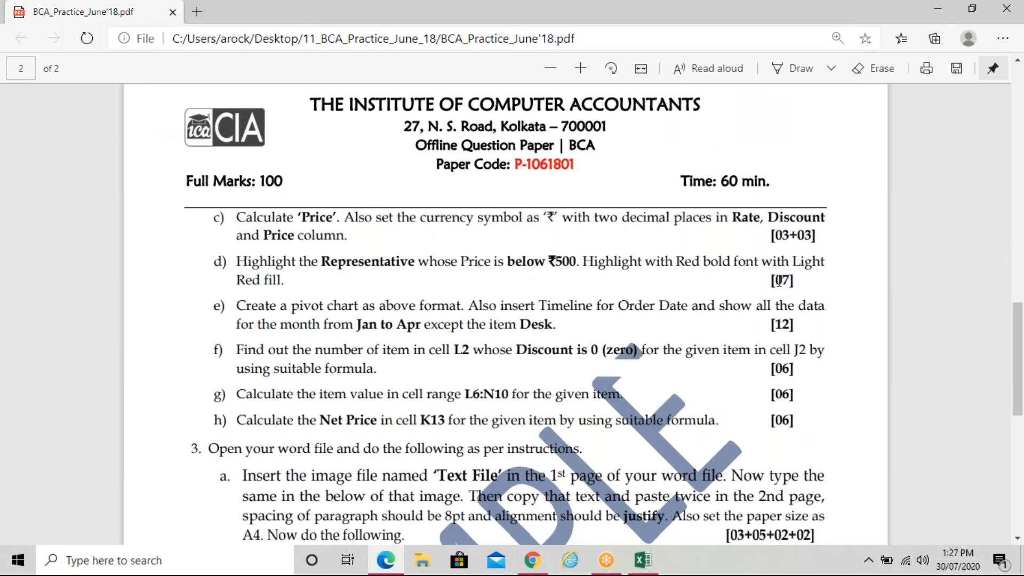
scroll(779, 281, "down", 1)
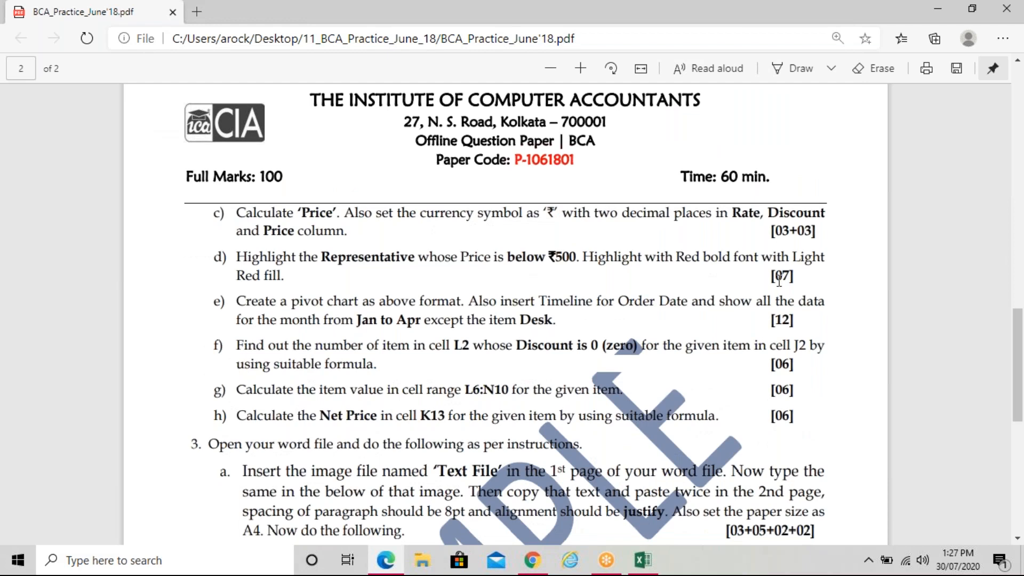
scroll(779, 281, "down", 2)
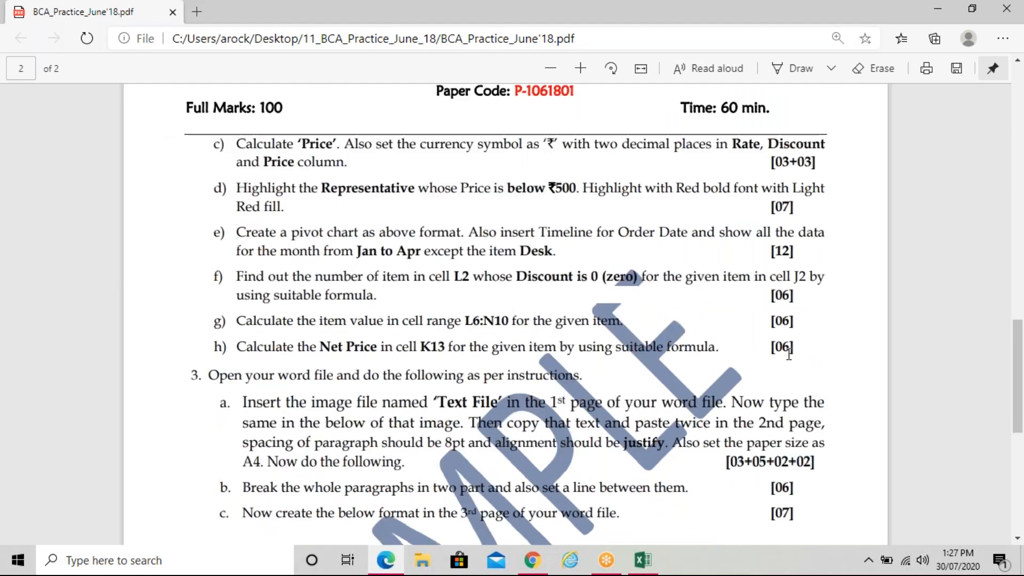
Select the Excel task text from item h) back up to item c) on page 2
left_click_drag(790, 352, 802, 353)
left_click_drag(484, 243, 420, 249)
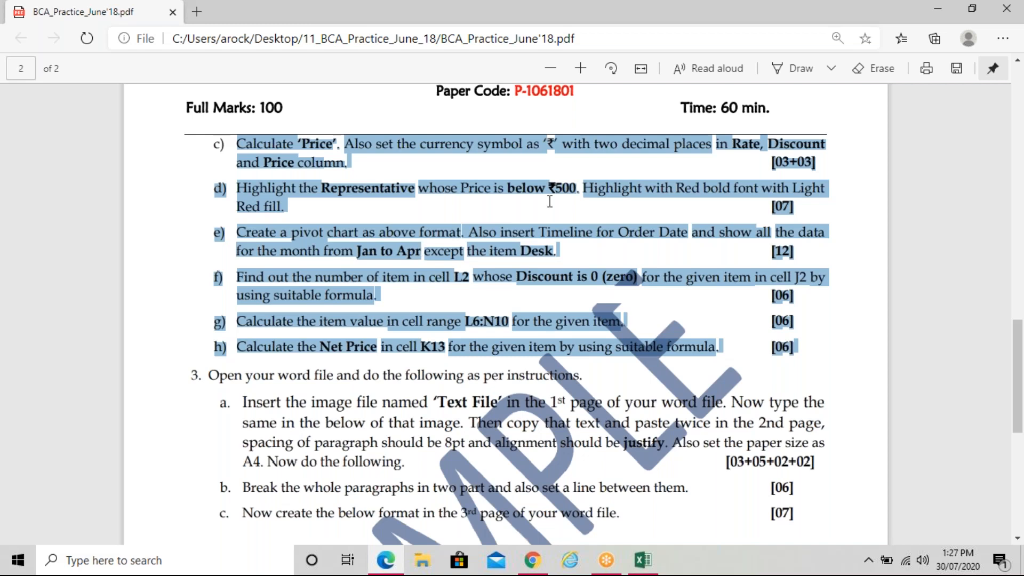
left_click(1001, 43)
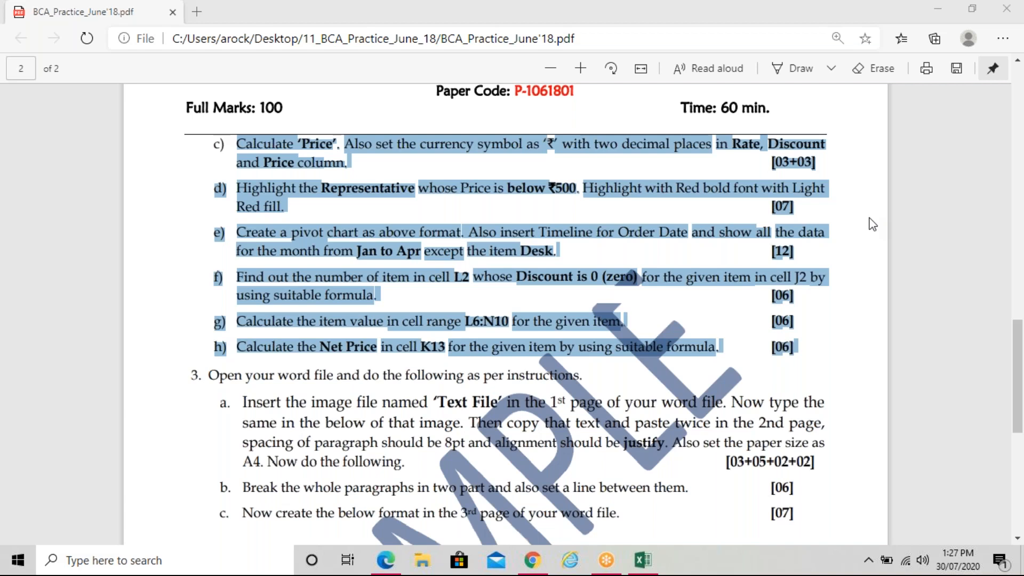
Clear the selection and scroll past task 3c's equipment outline to question 4
left_click(541, 287)
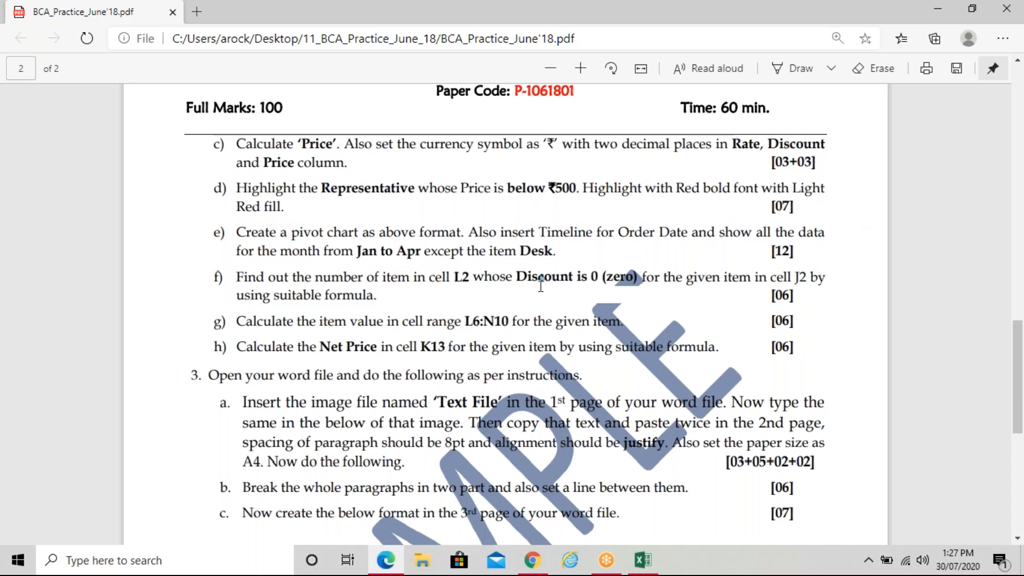
scroll(541, 287, "down", 1)
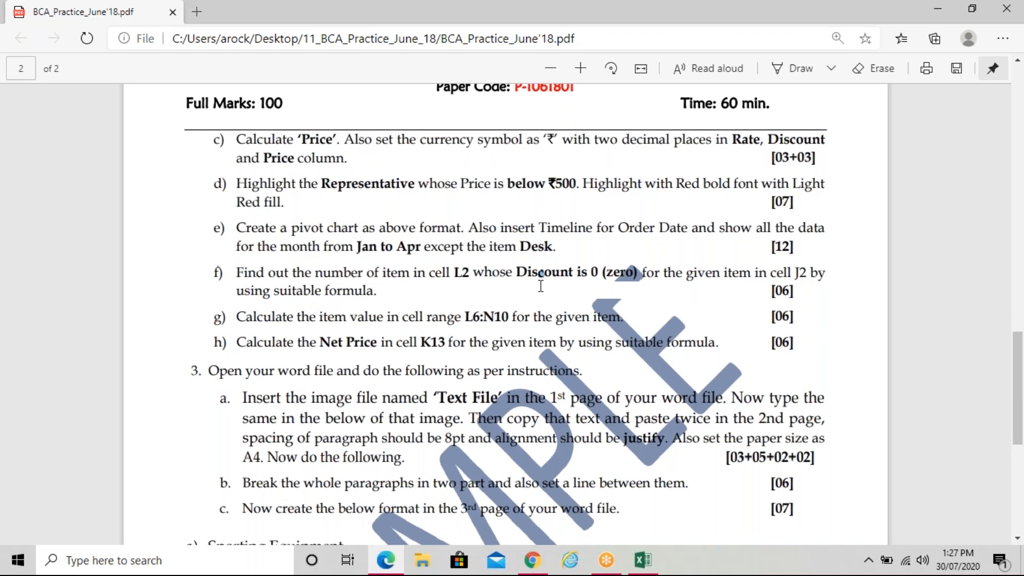
scroll(540, 287, "down", 3)
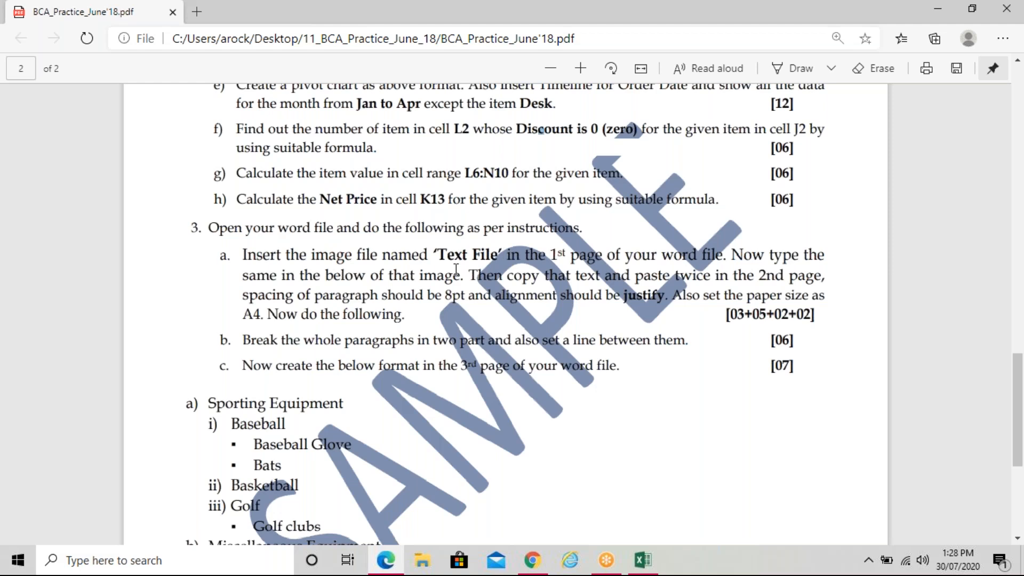
scroll(456, 270, "down", 1)
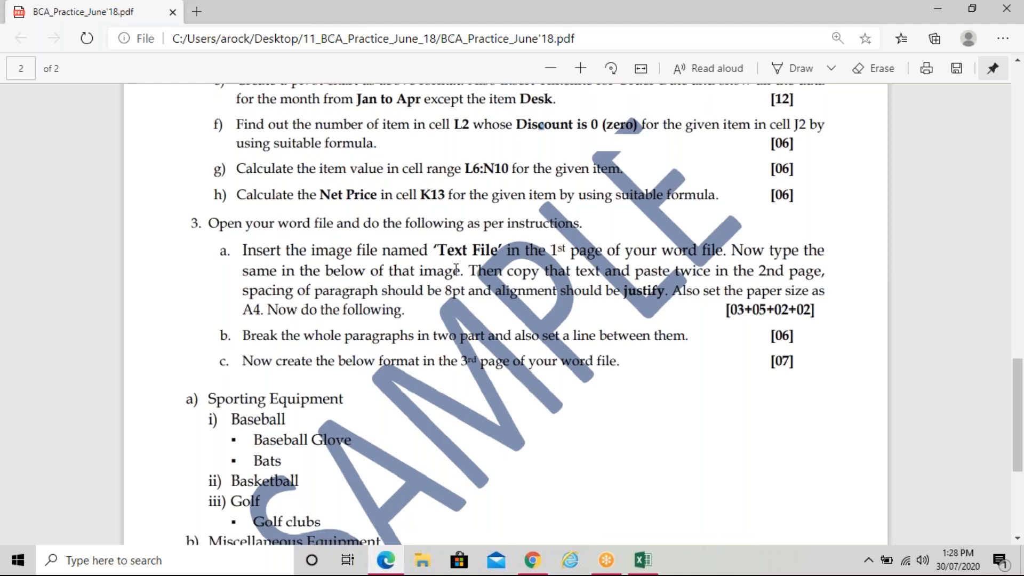
scroll(456, 269, "down", 2)
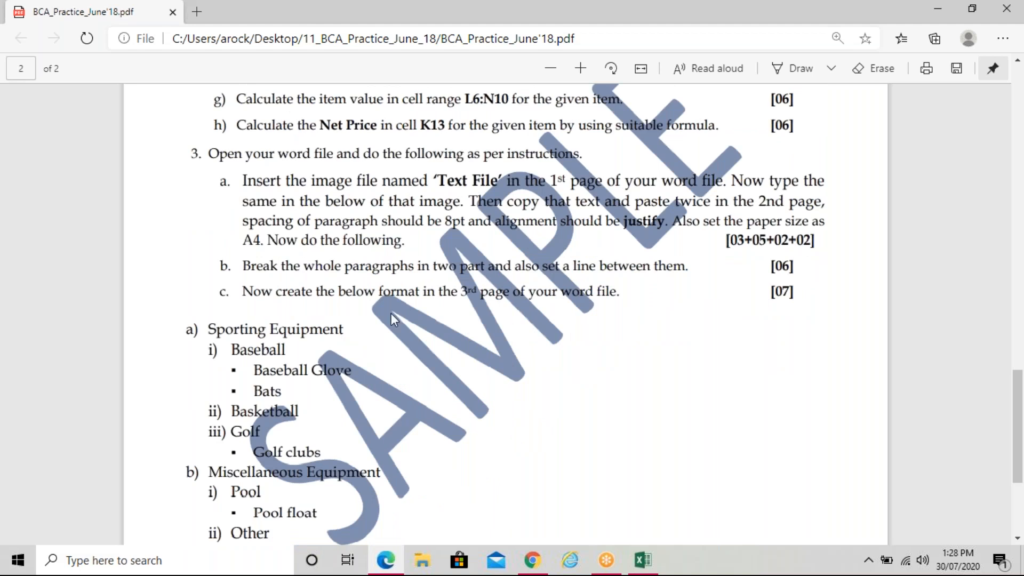
scroll(391, 313, "down", 4)
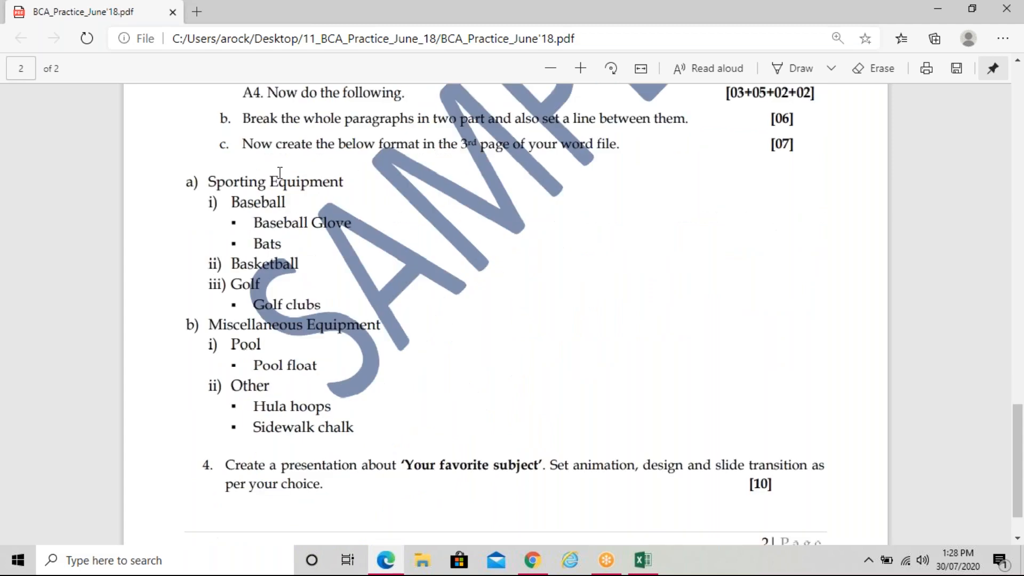
scroll(279, 172, "down", 2)
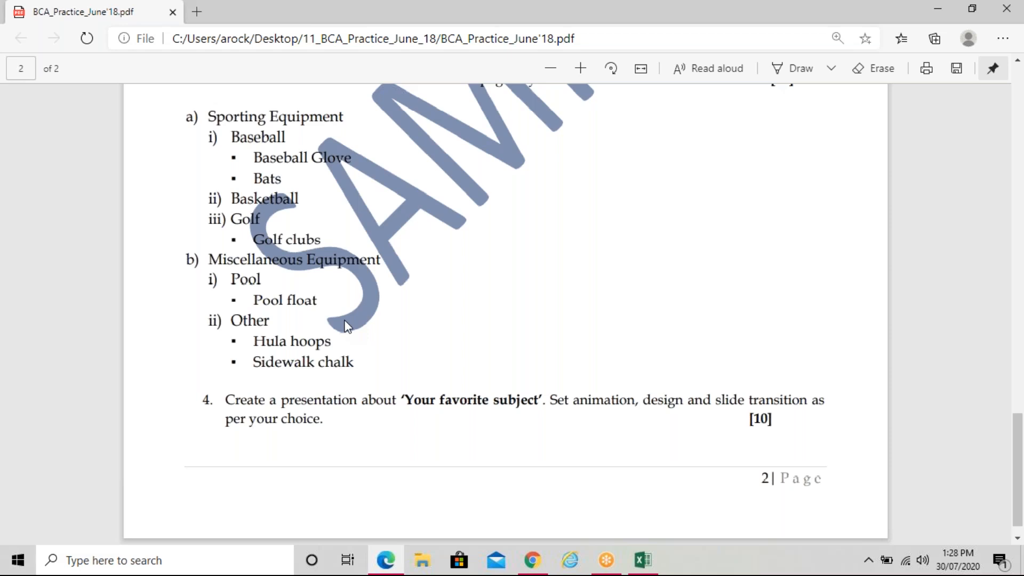
scroll(347, 326, "up", 1)
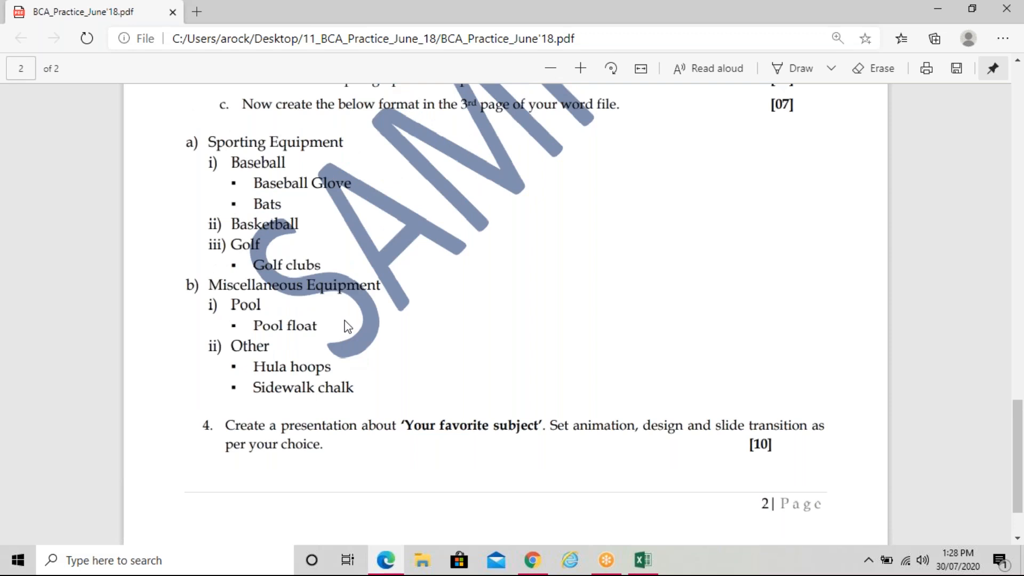
scroll(347, 327, "up", 2)
scroll(347, 327, "up", 5)
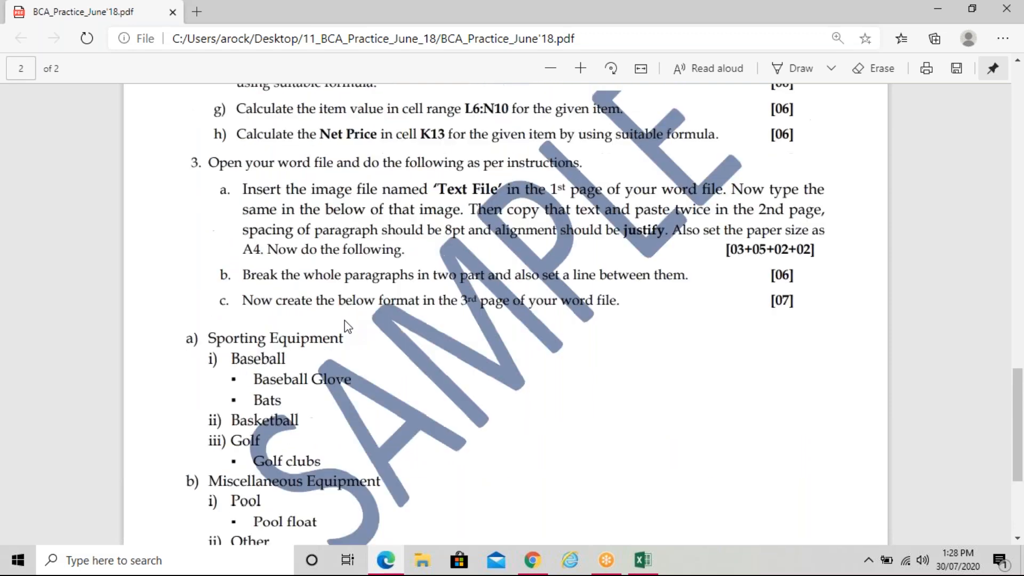
scroll(347, 327, "up", 14)
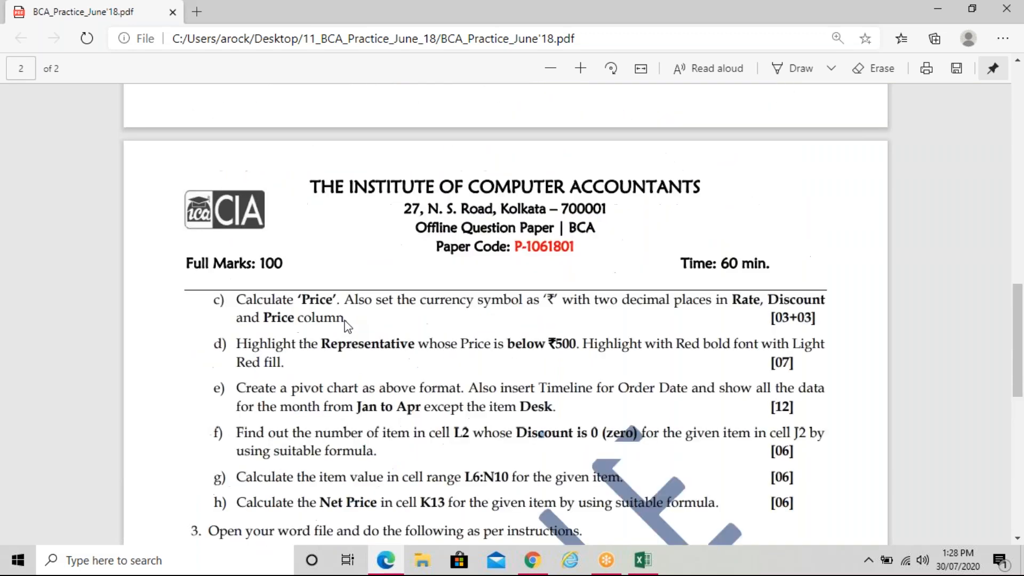
scroll(347, 326, "down", 1)
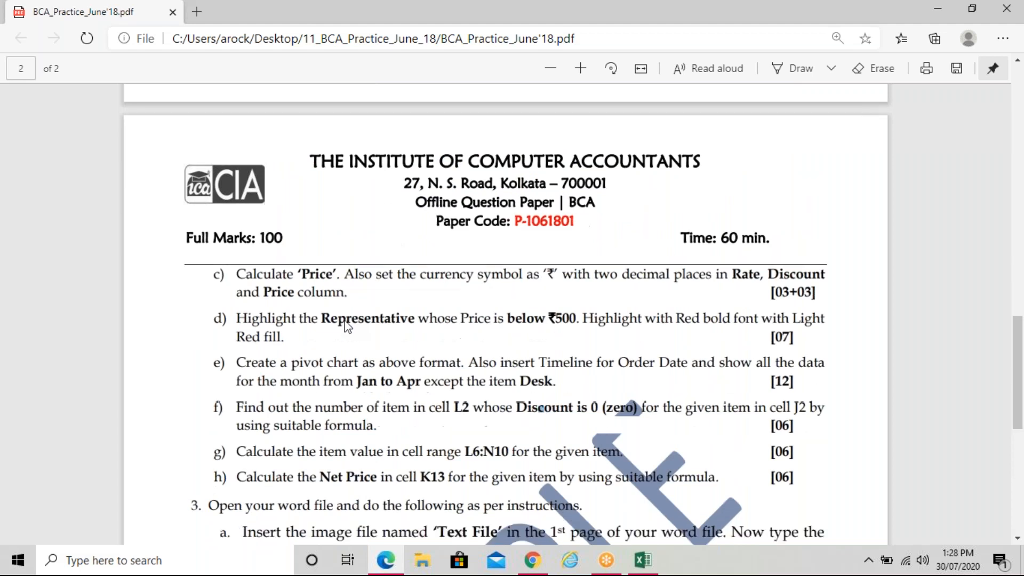
scroll(347, 326, "down", 18)
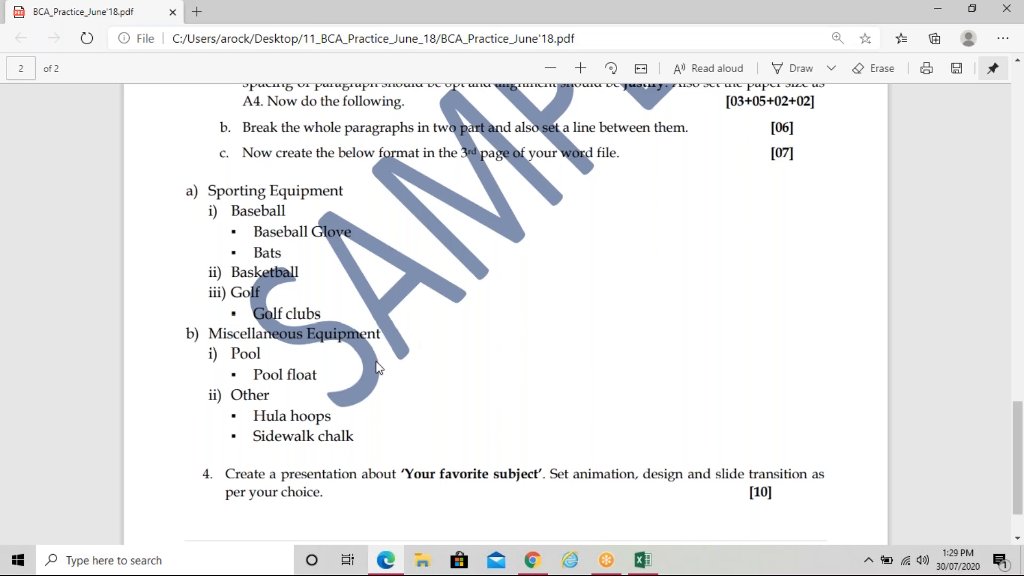
Scroll up past the spreadsheet image to the institute header on page 1
scroll(379, 368, "up", 1)
scroll(379, 368, "up", 5)
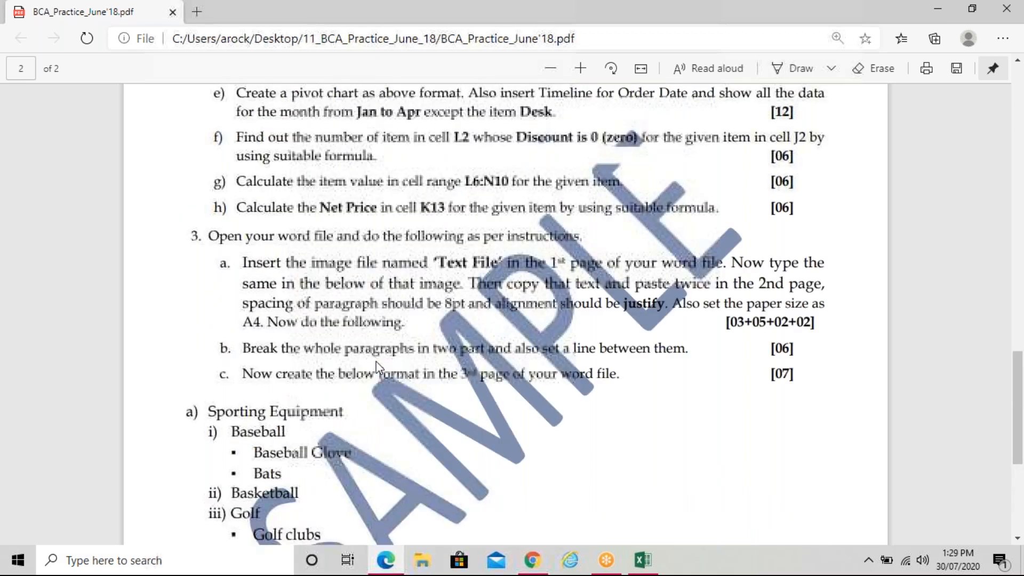
scroll(377, 367, "up", 5)
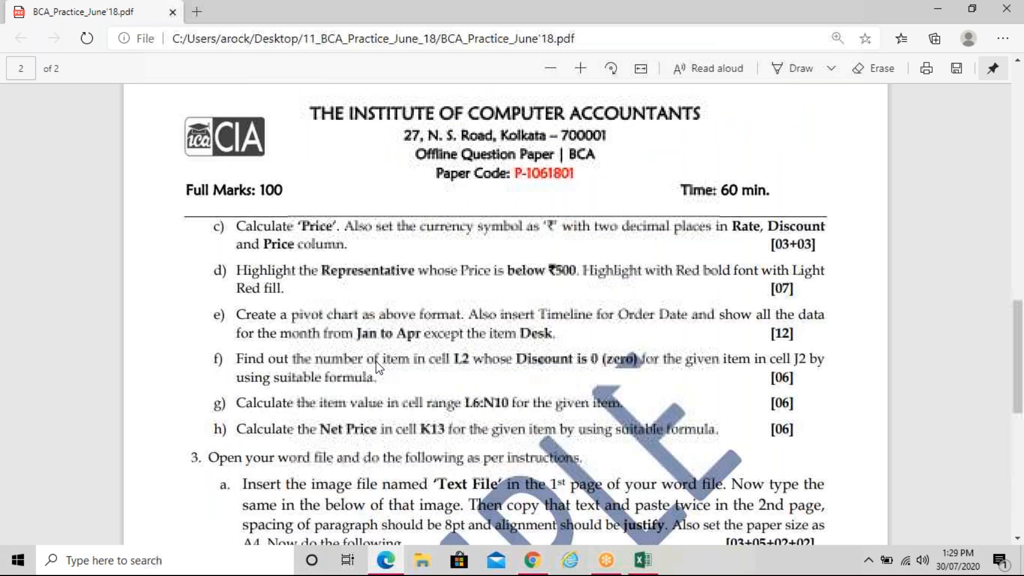
scroll(379, 367, "up", 3)
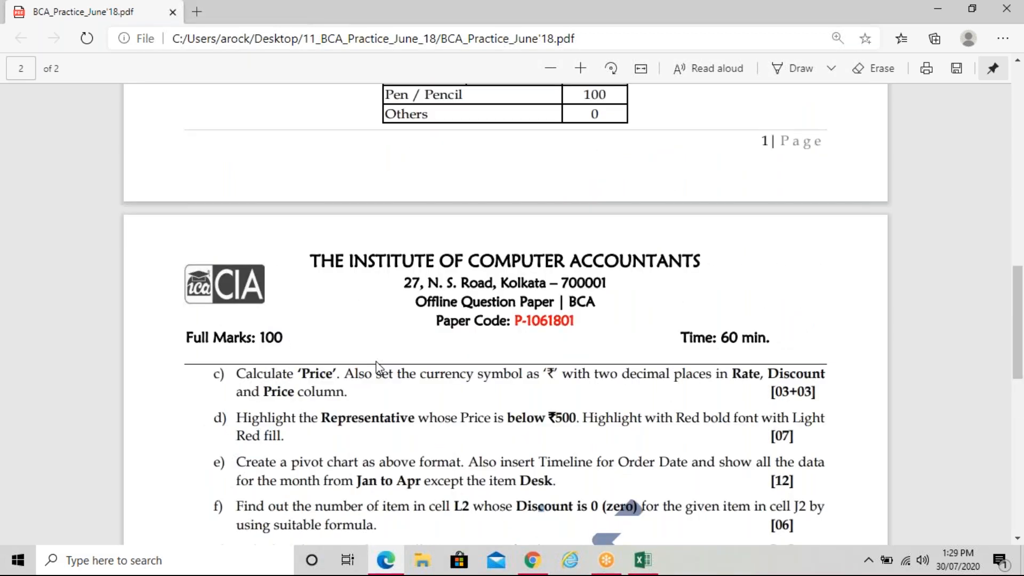
scroll(377, 367, "up", 8)
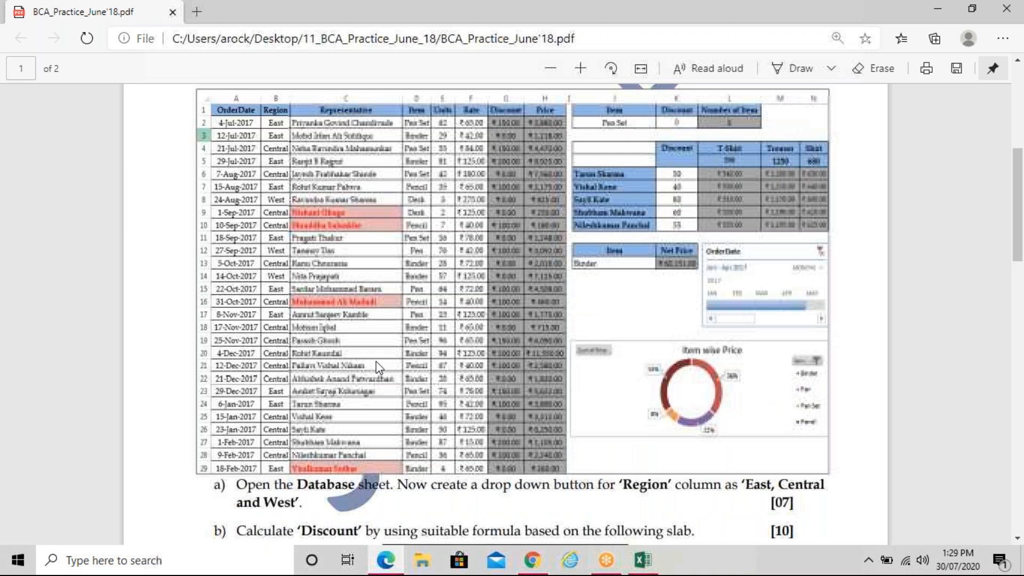
scroll(379, 367, "up", 3)
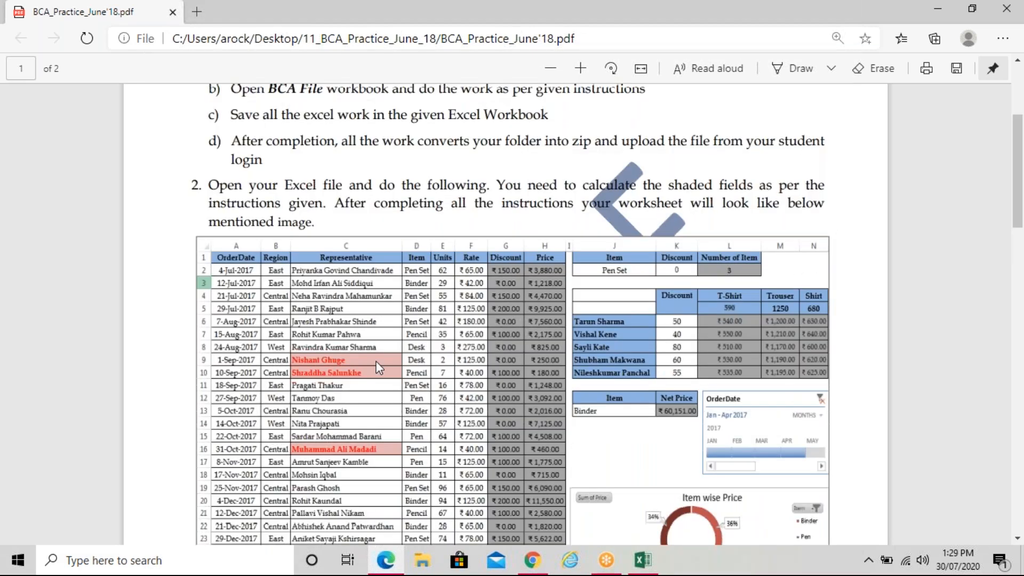
scroll(377, 367, "up", 4)
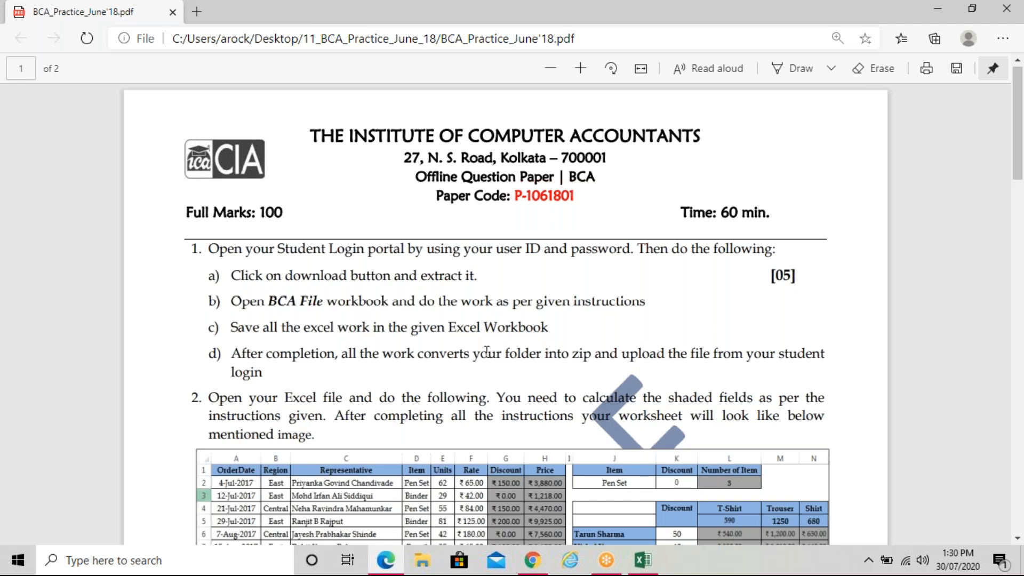
Scroll down to page 2's outline list, then back up to Excel tasks c) to h)
scroll(487, 350, "down", 1)
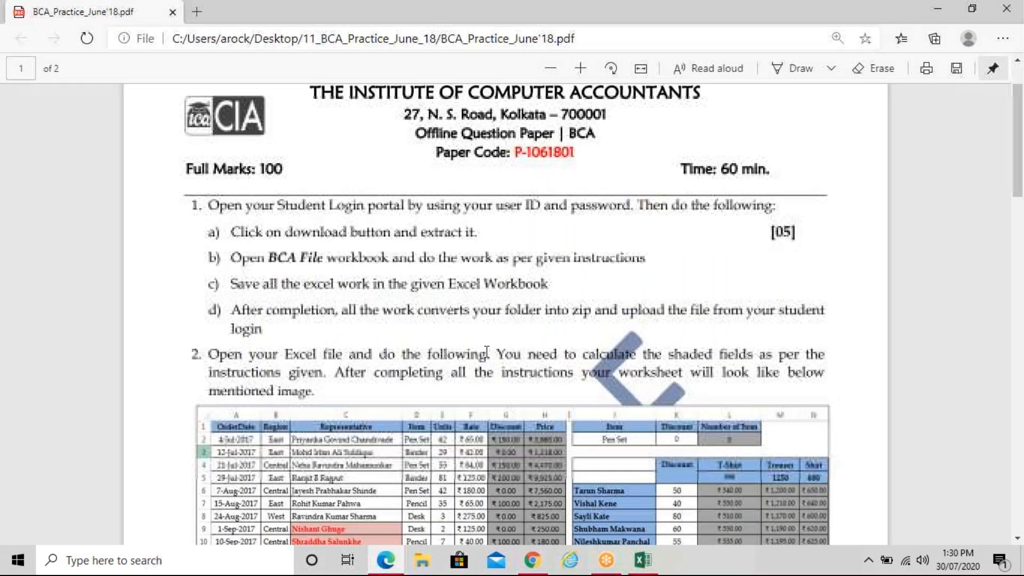
scroll(486, 351, "down", 5)
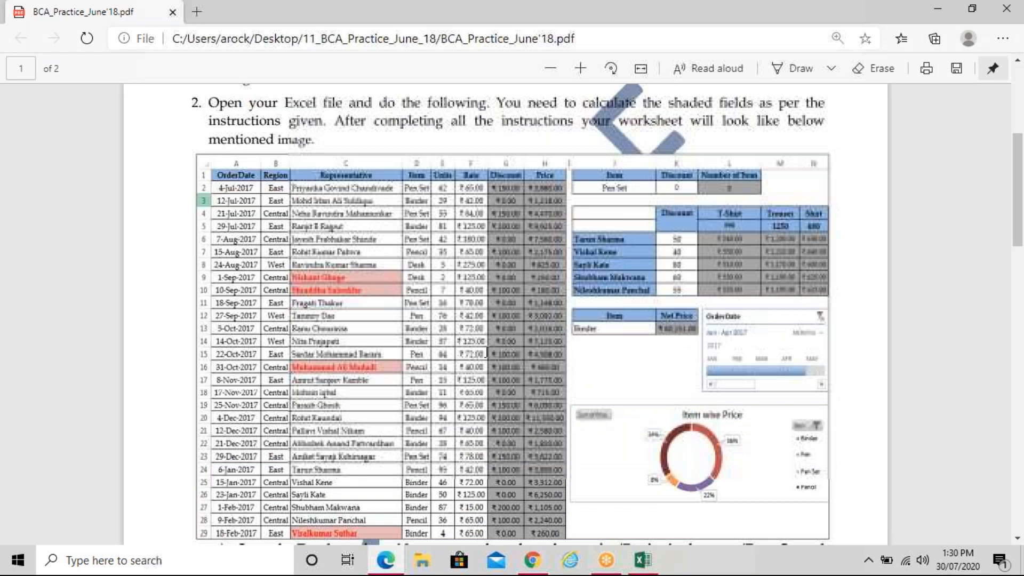
scroll(487, 354, "down", 10)
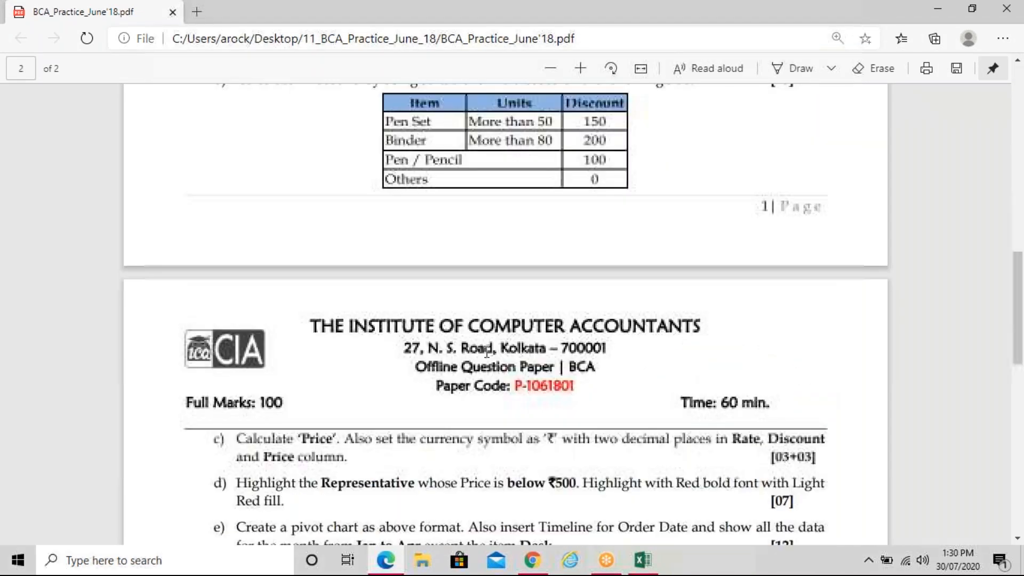
scroll(486, 352, "down", 4)
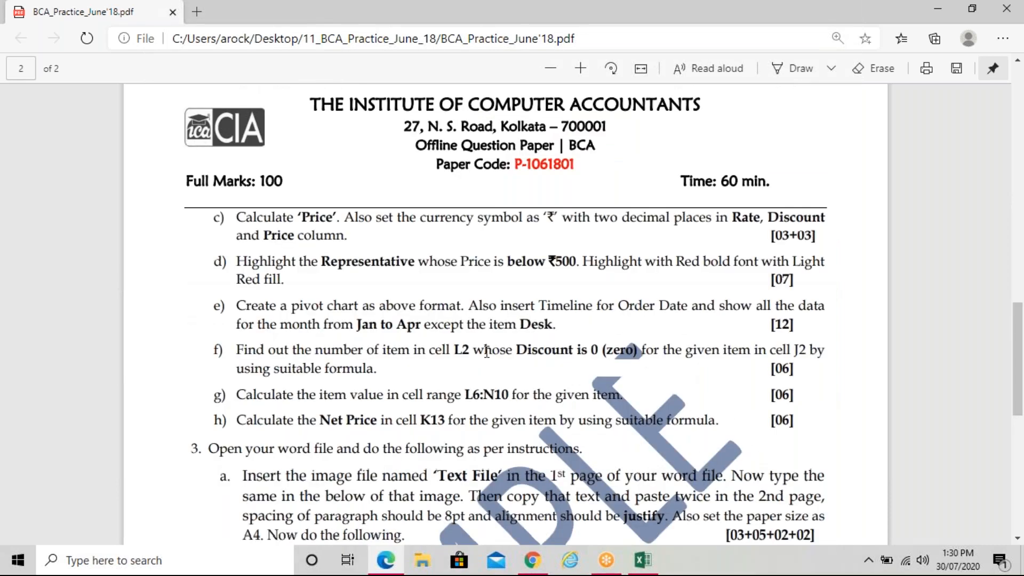
scroll(486, 352, "down", 1)
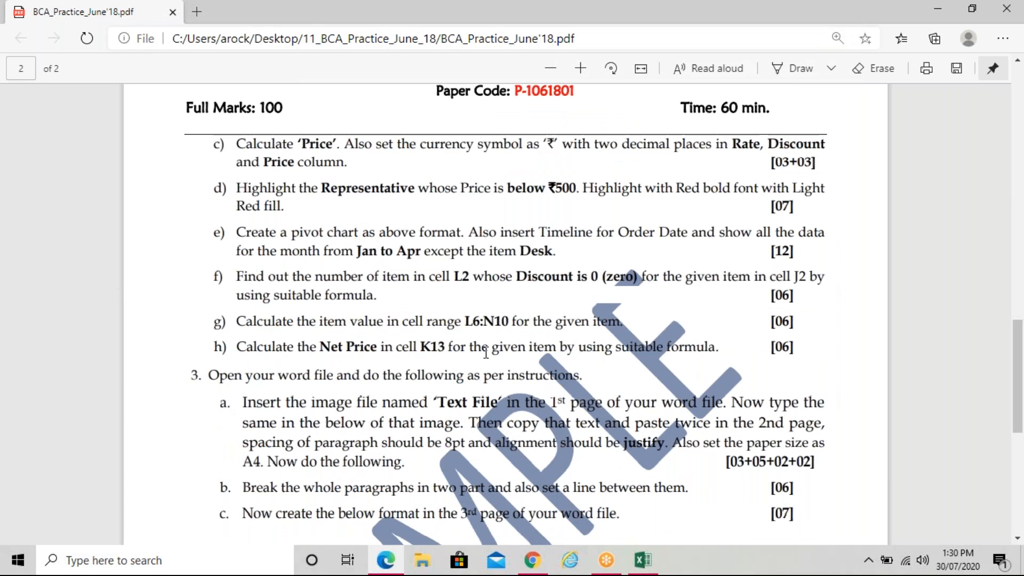
scroll(486, 353, "down", 2)
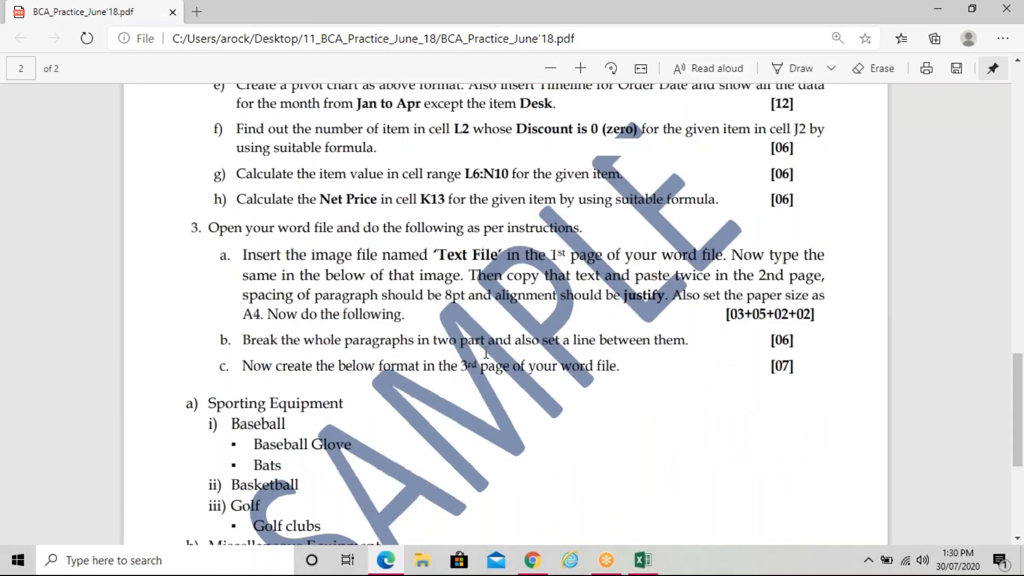
scroll(486, 353, "down", 3)
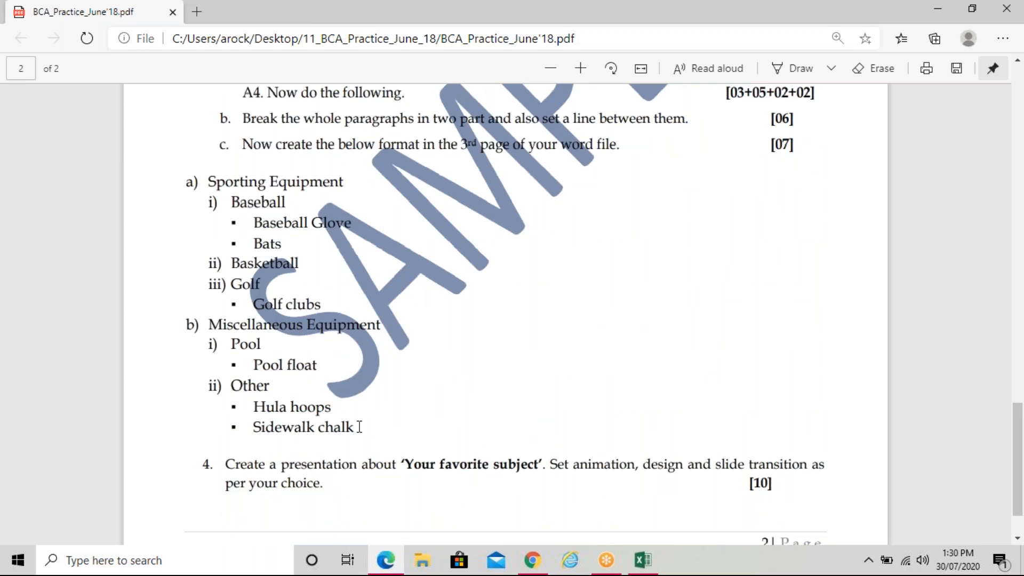
scroll(359, 427, "up", 1)
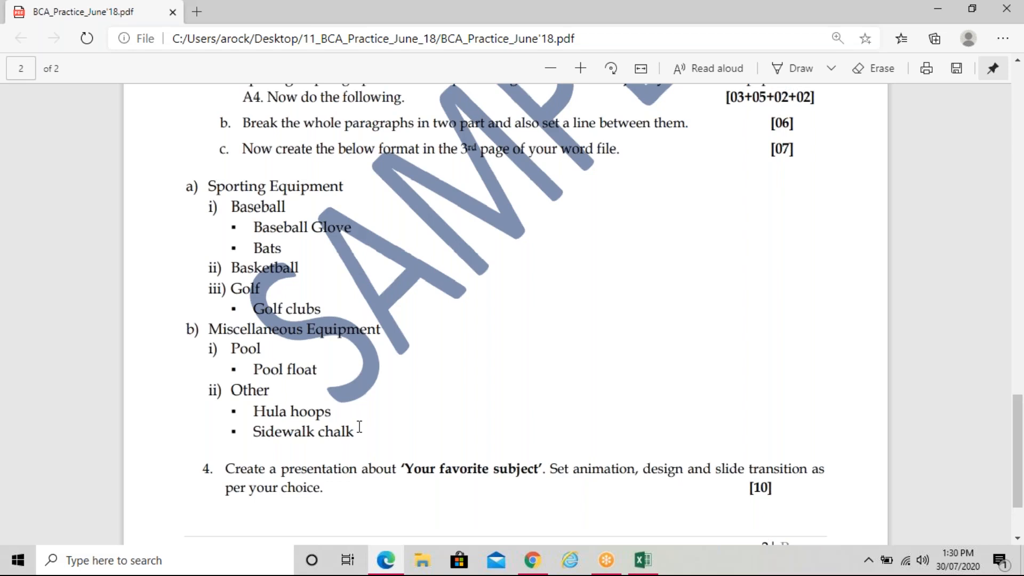
scroll(359, 426, "up", 3)
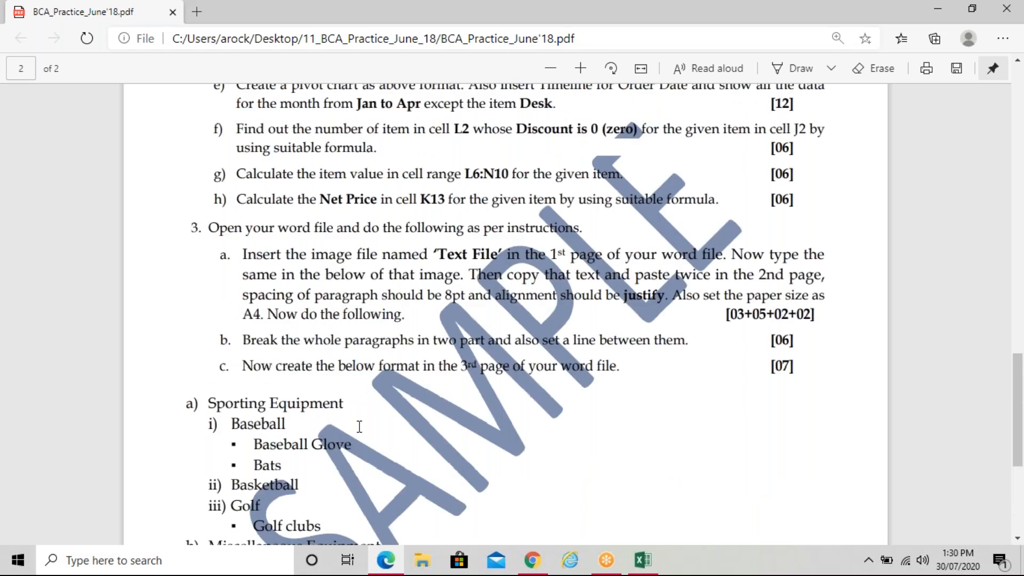
scroll(360, 426, "up", 3)
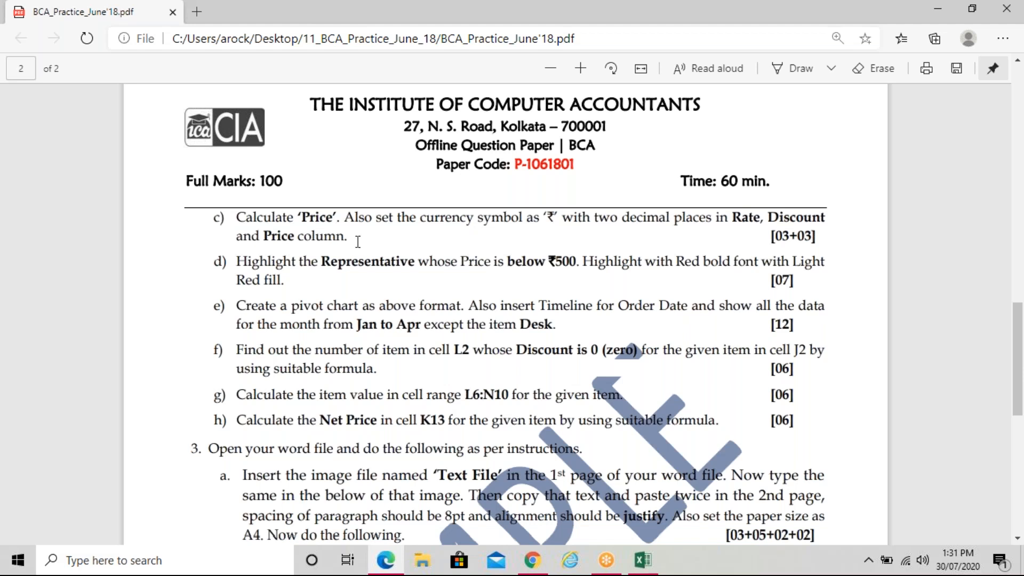
key("alt+Tab")
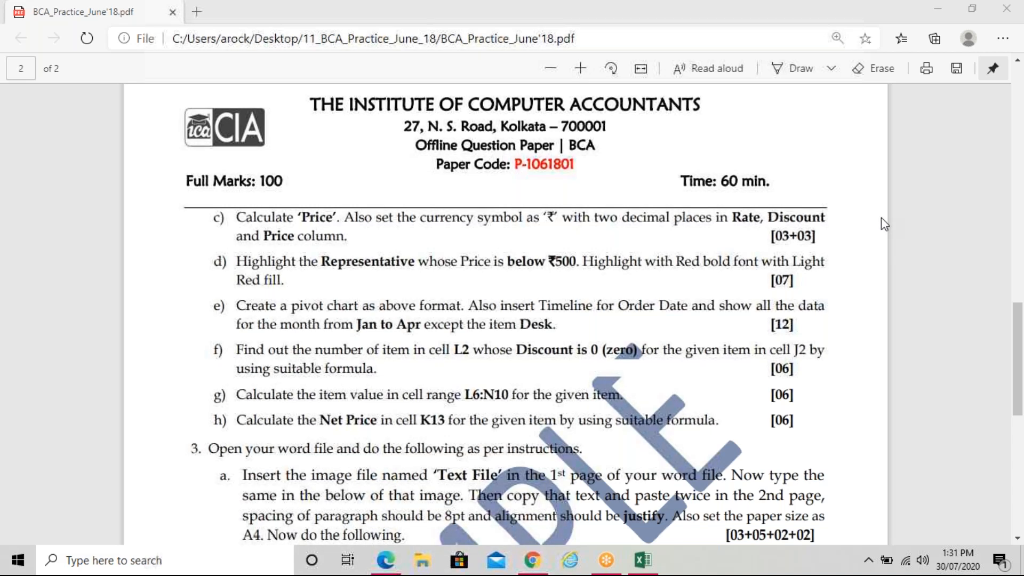
left_click(404, 306)
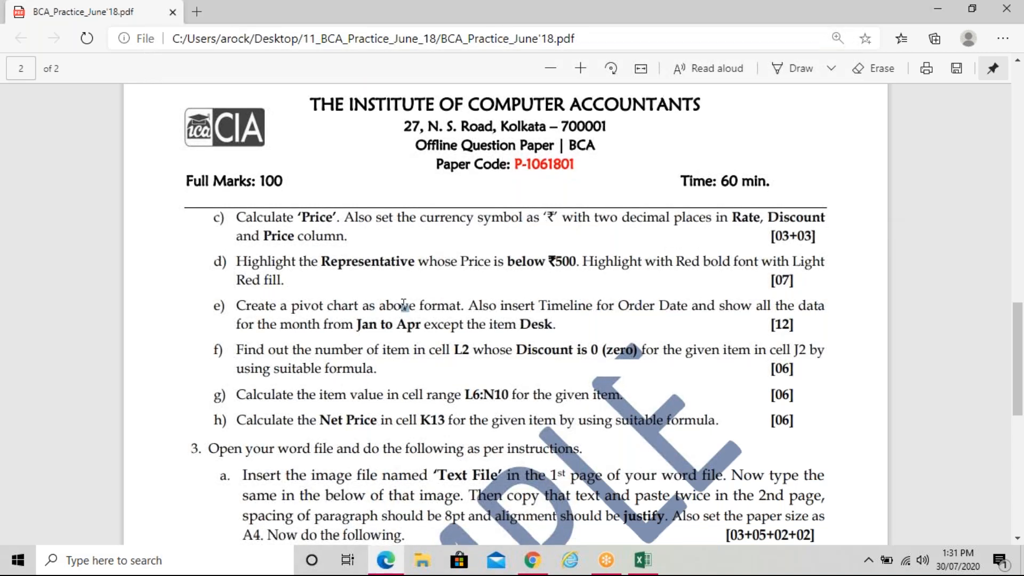